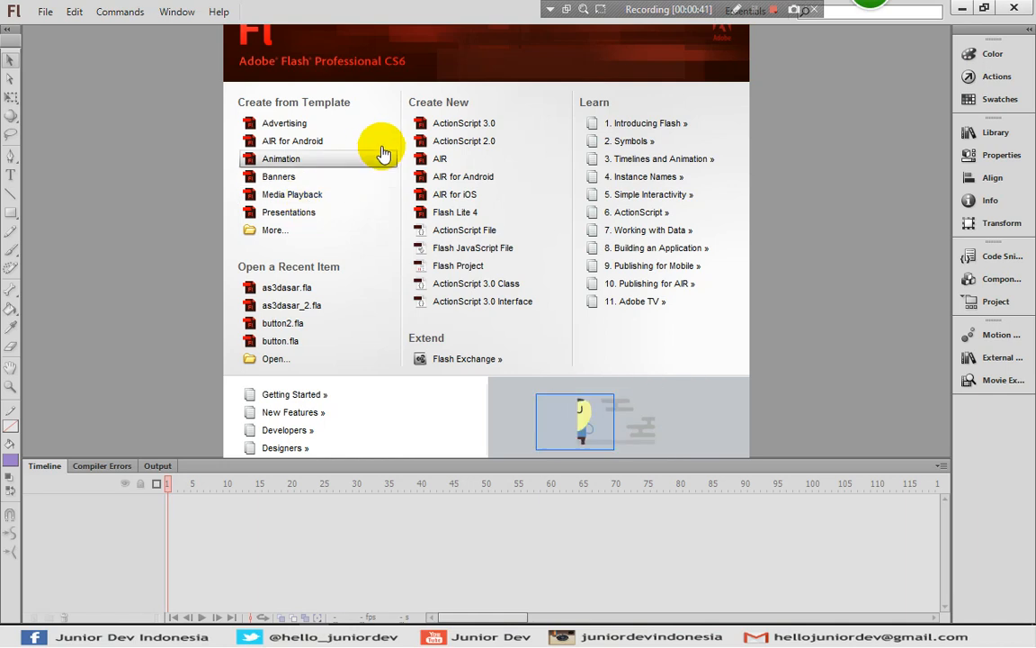
Create an ActionScript 3.0 document and place the playback - play button from the external library near the stage's upper-left corner
click(453, 127)
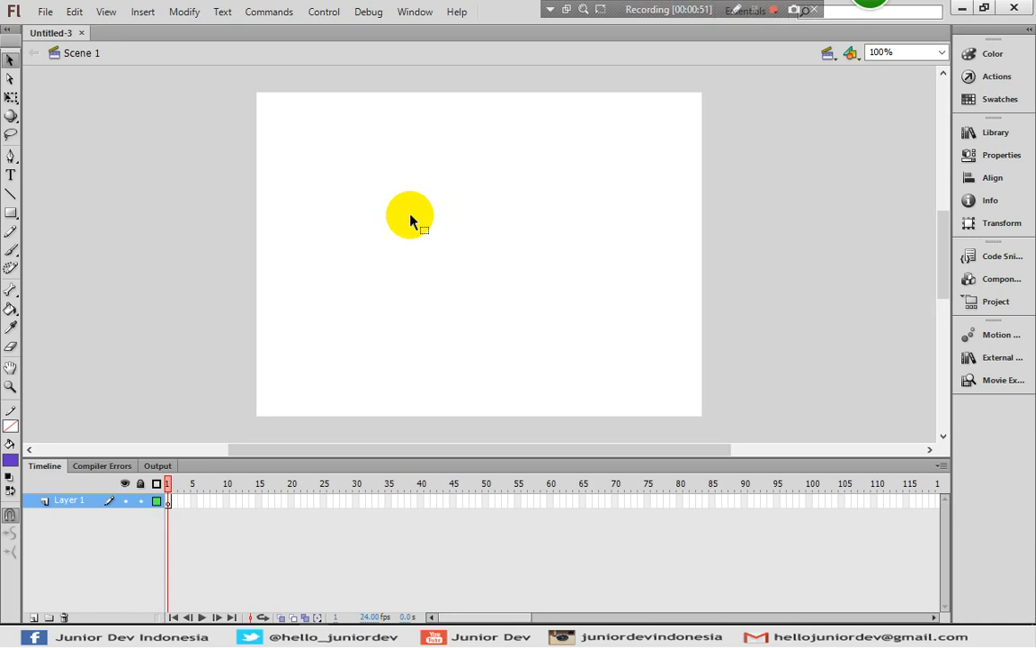
click(989, 360)
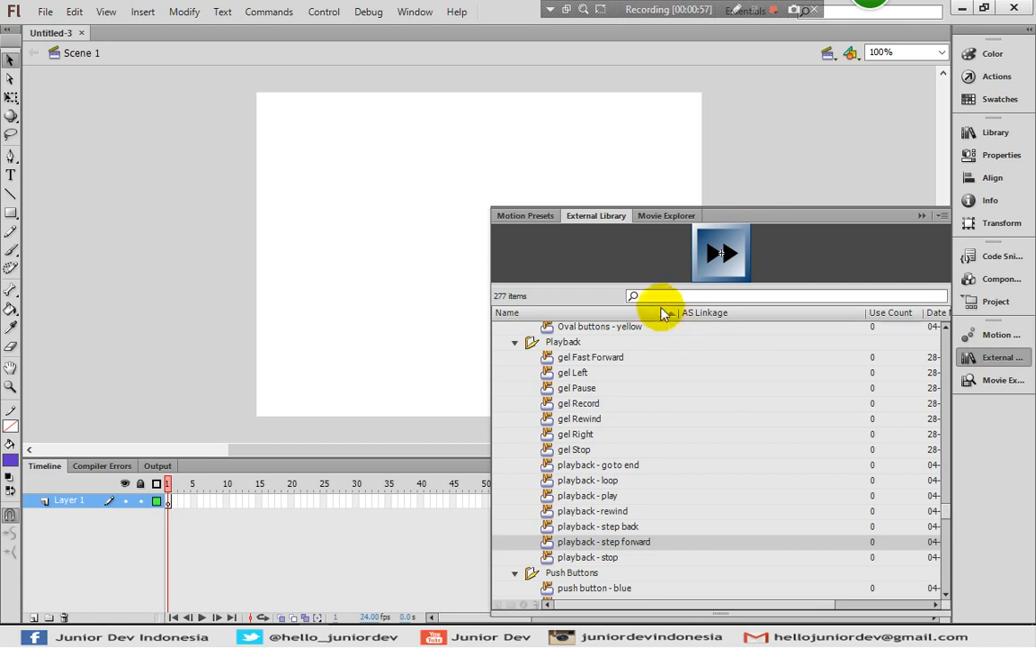
click(566, 349)
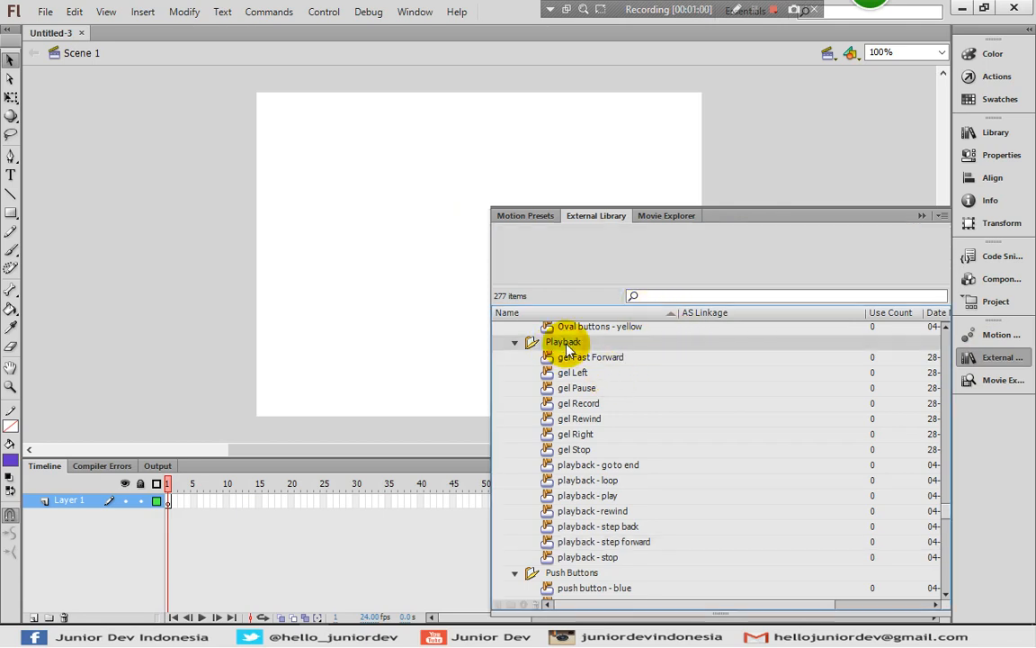
click(610, 493)
drag(611, 491, 289, 148)
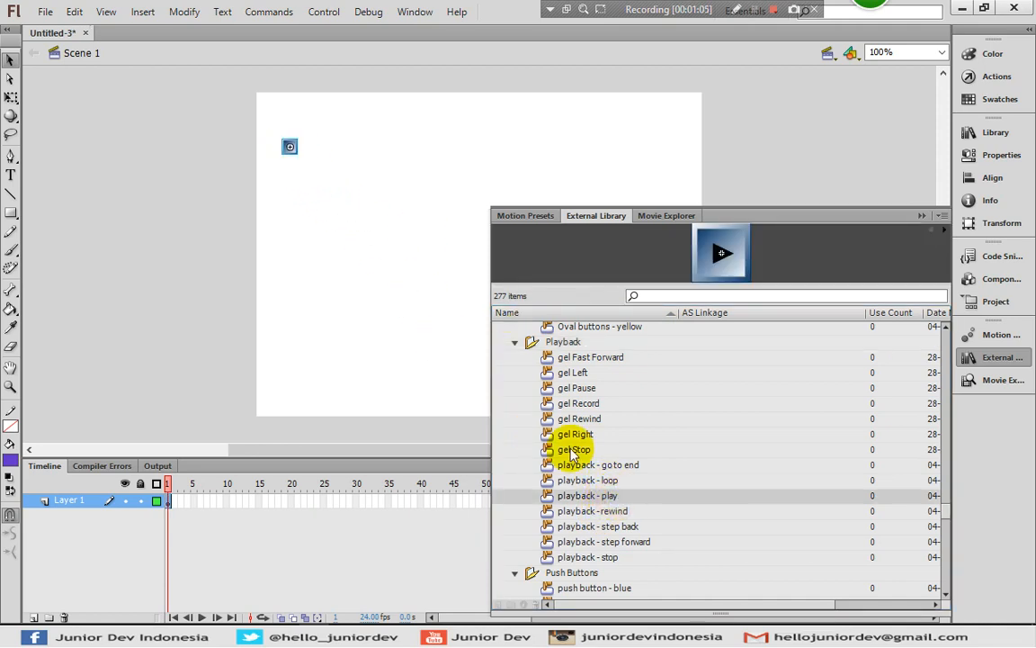
Place the playback - stop, step back and step forward buttons from the external library in a row beside the play button
drag(610, 559, 322, 148)
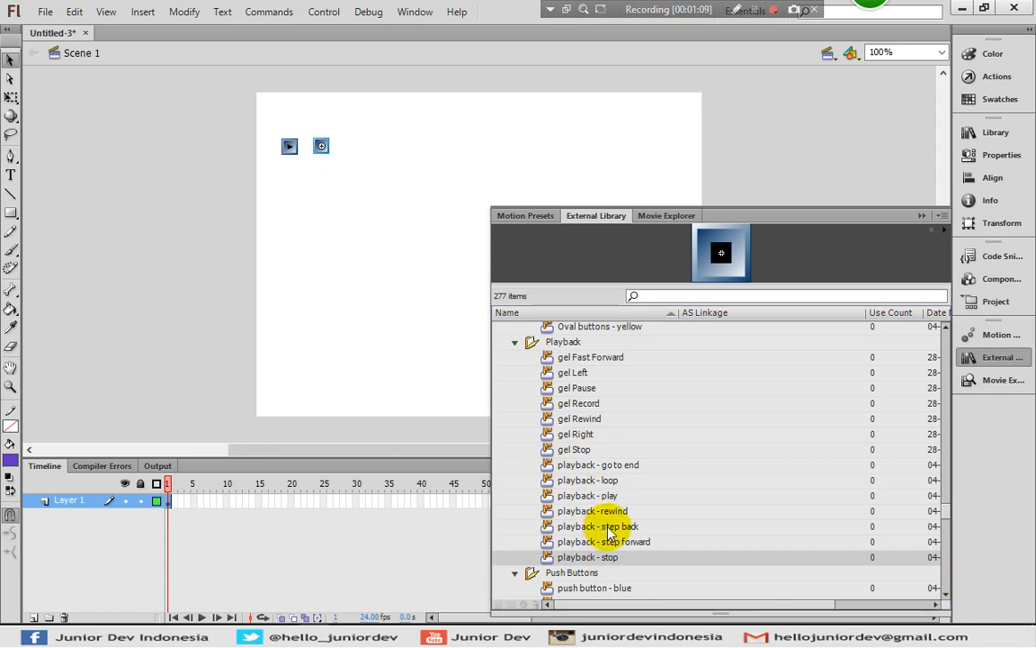
drag(610, 533, 365, 146)
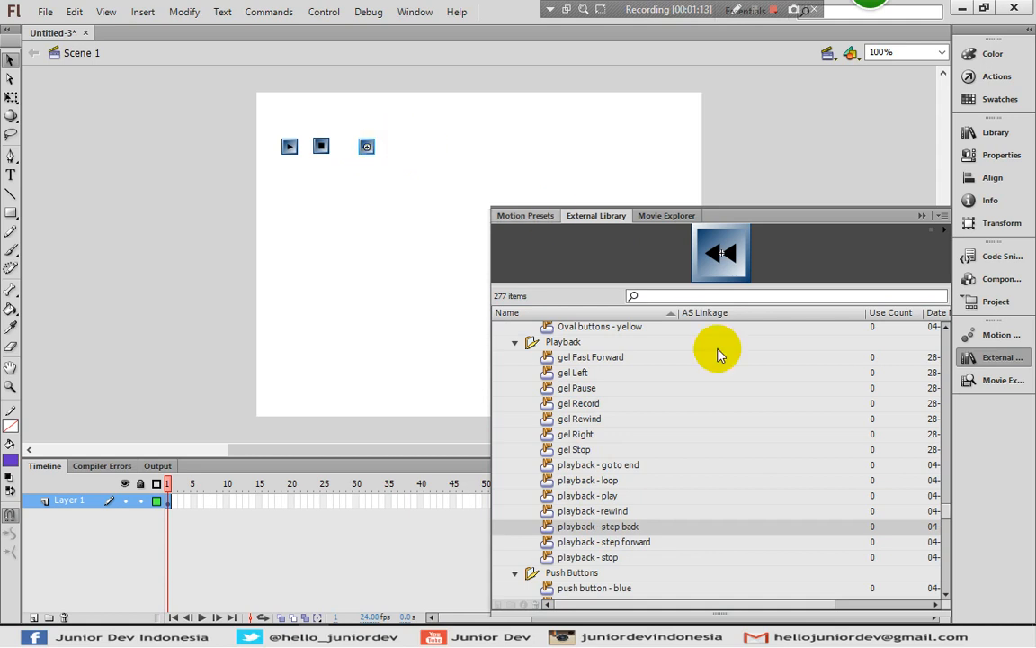
drag(627, 543, 395, 152)
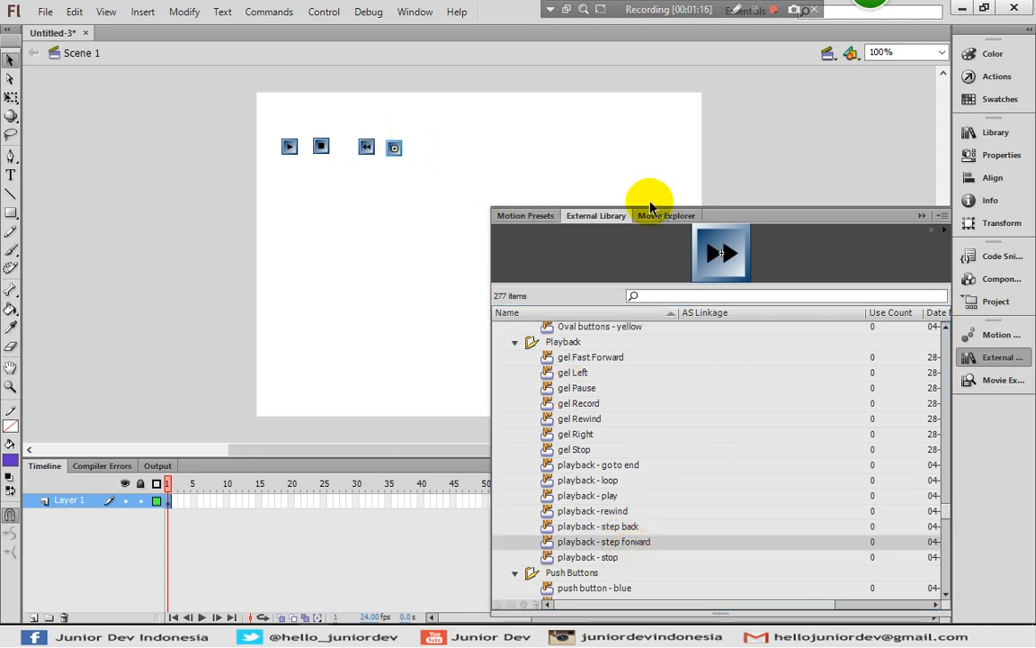
click(972, 356)
Enlarge the four playback buttons together to about 60 px each, and move them closer together in a row
click(268, 107)
drag(277, 124, 531, 231)
click(10, 97)
drag(402, 153, 655, 308)
click(559, 280)
drag(412, 173, 386, 180)
drag(543, 167, 431, 167)
drag(643, 172, 506, 174)
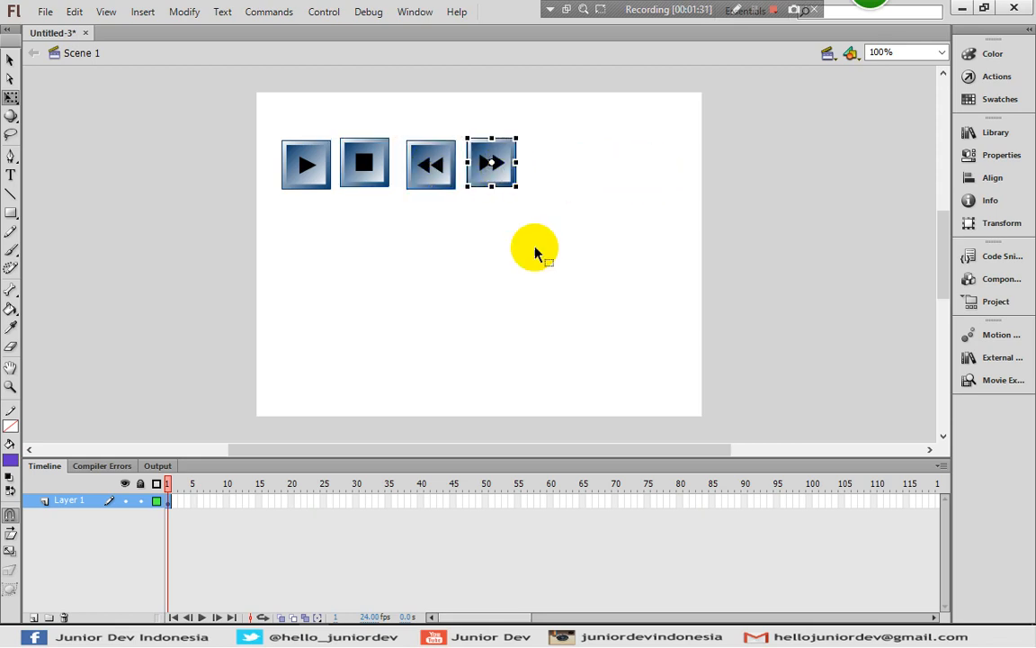
click(536, 249)
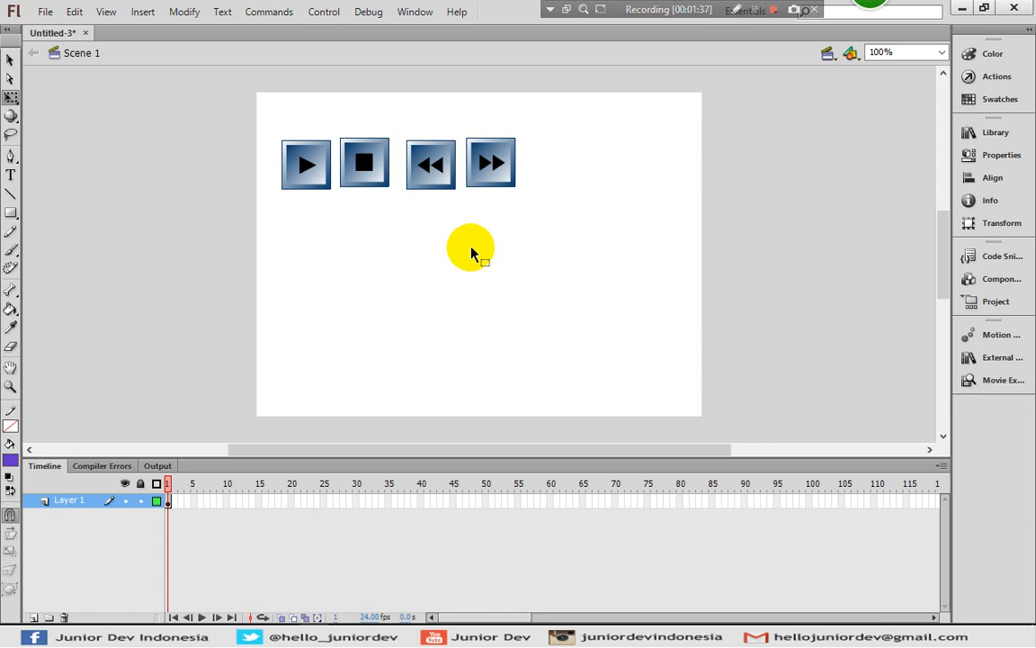
Add a new layer above the buttons' layer and give the play button the instance name tombol_a
click(33, 616)
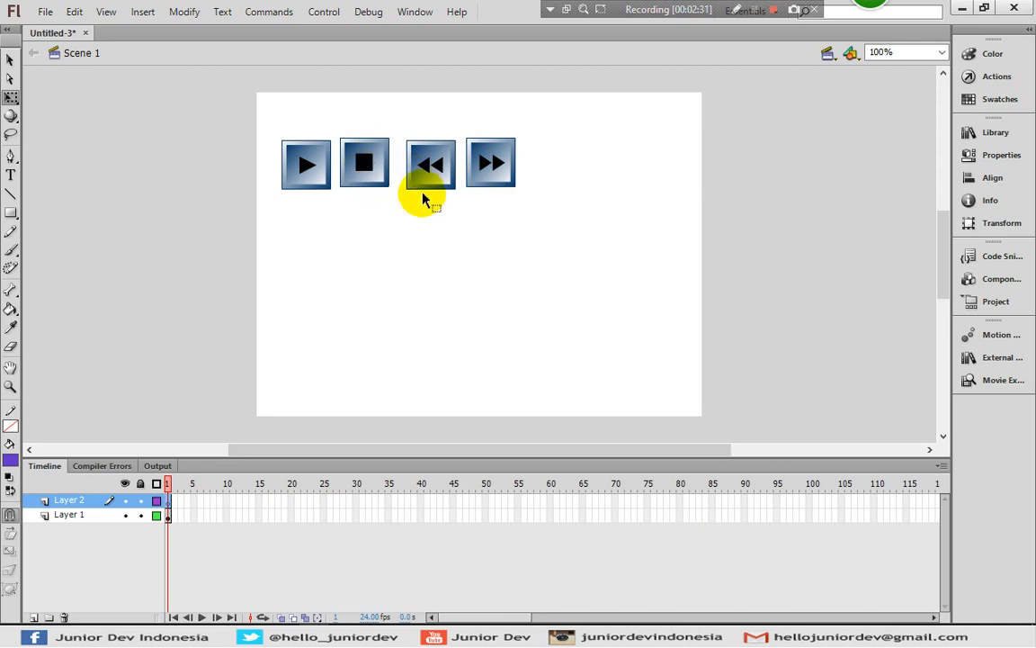
click(306, 172)
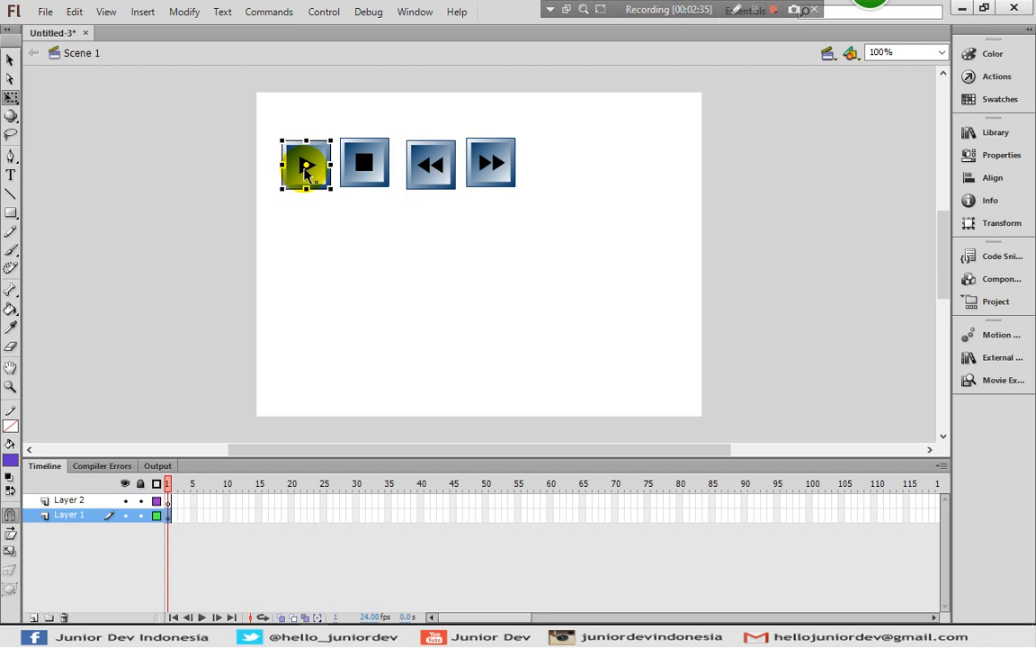
click(991, 158)
click(780, 144)
text(tombo)
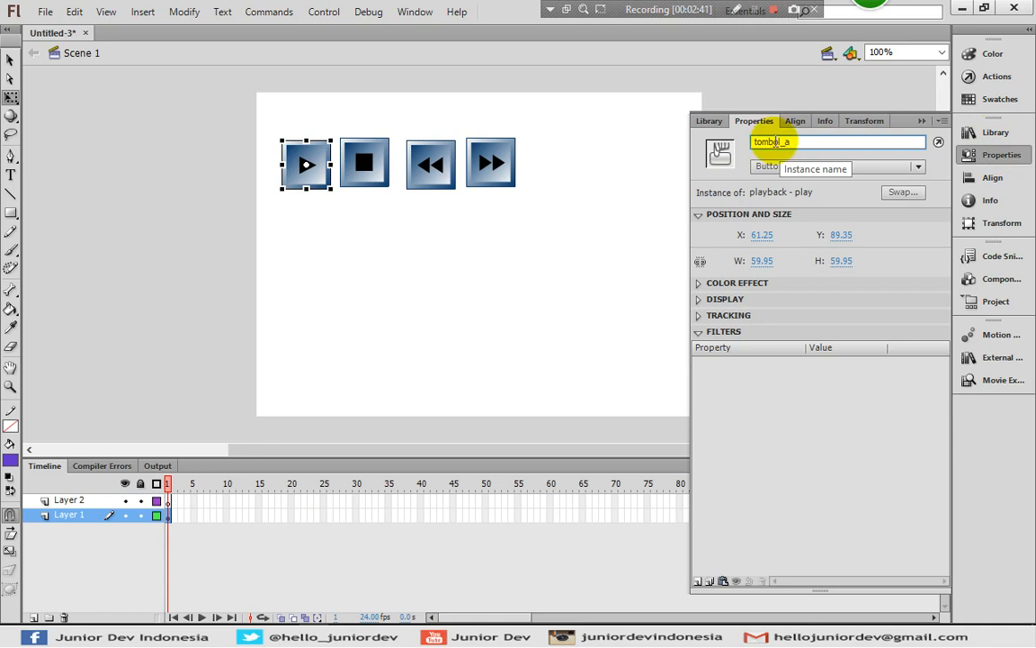
text(l_a)
Give the stop button the instance name tombol_b
click(361, 169)
click(806, 141)
text(tombol)
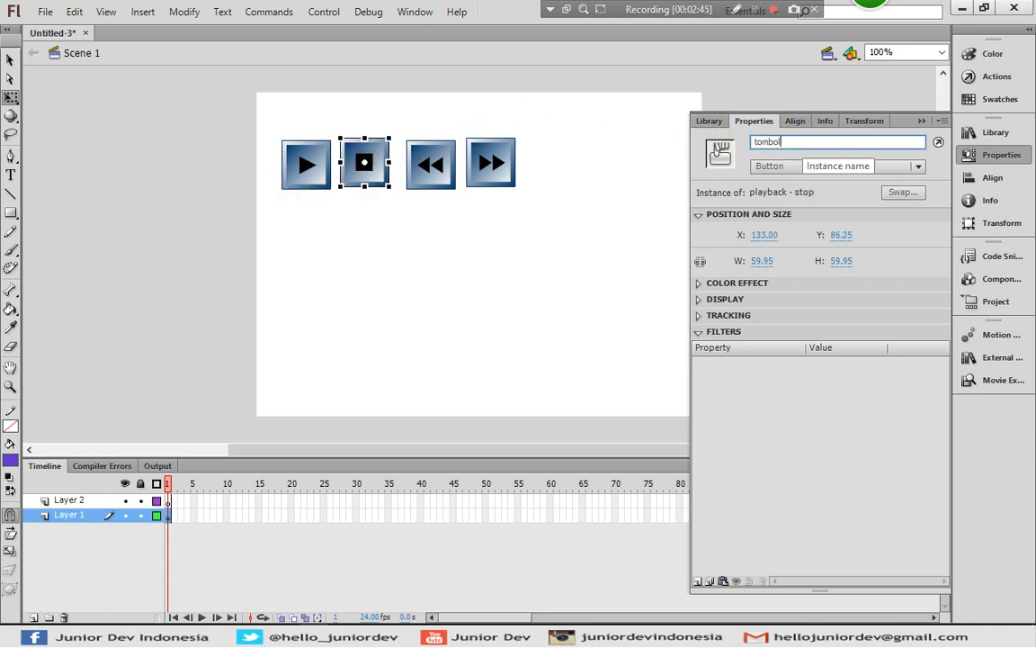
text(_b)
Give the step back button the instance name tombol_c
click(434, 169)
click(802, 141)
text(t)
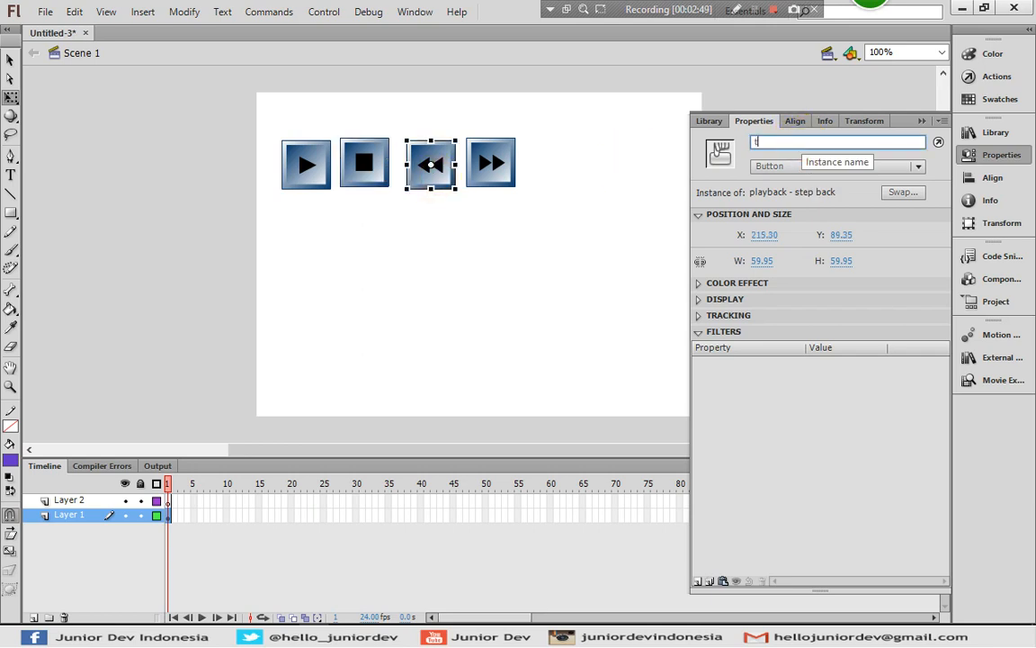
text(ombol_c)
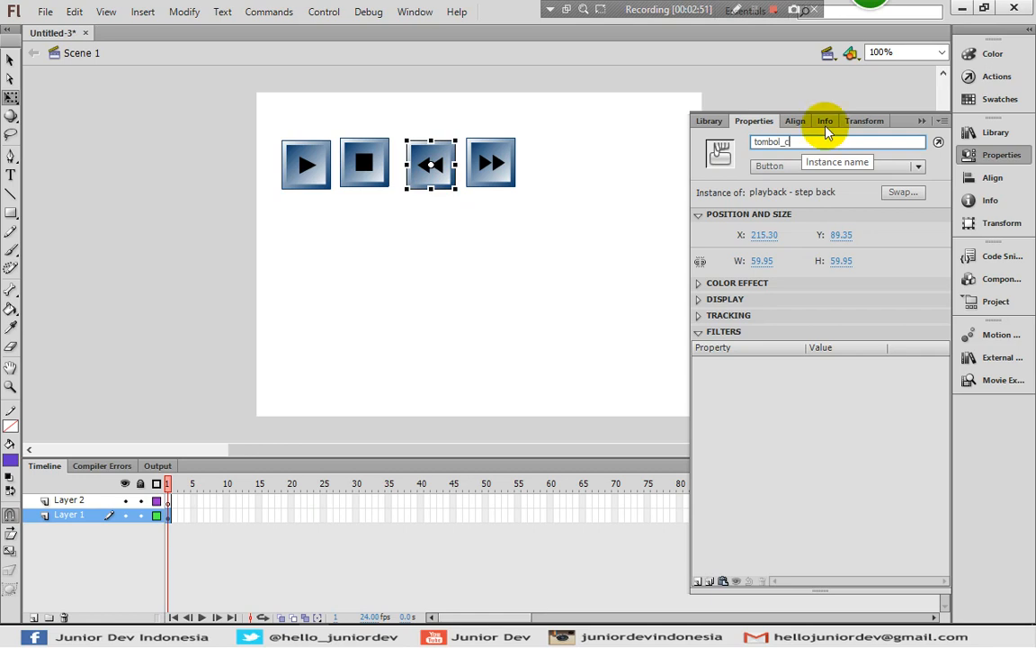
Give the step forward button the instance name tombol_d
click(494, 160)
click(774, 141)
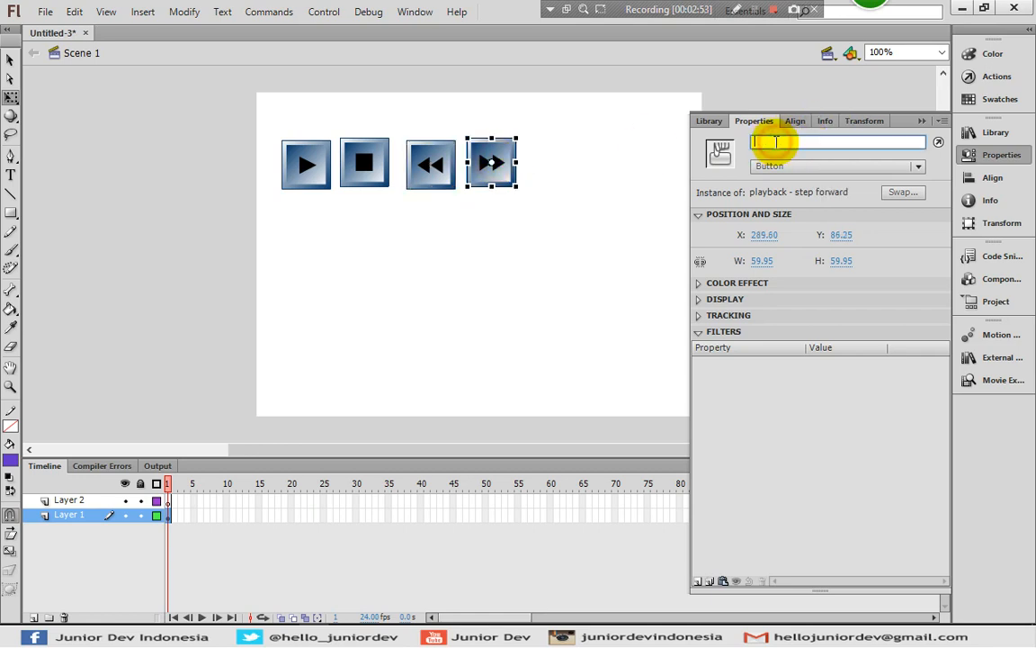
text(tombol)
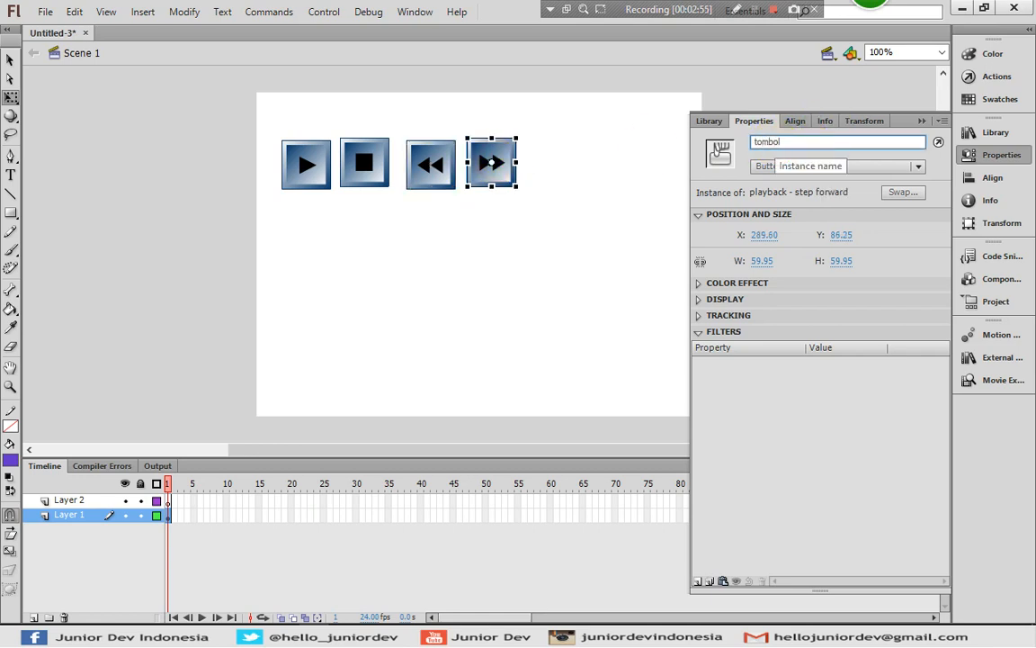
text(_d)
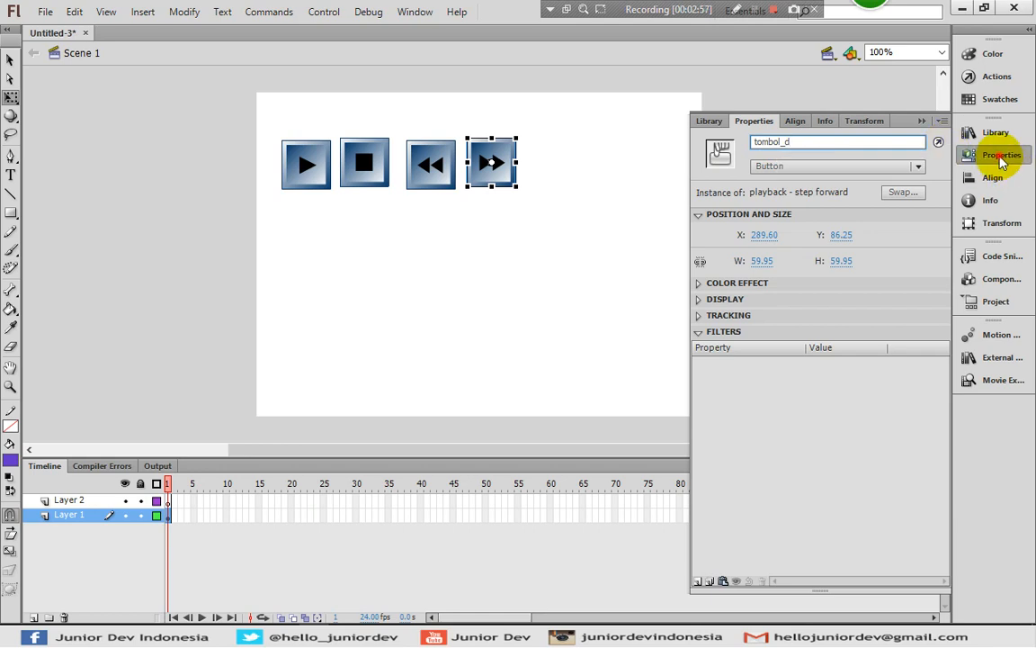
click(970, 156)
click(393, 395)
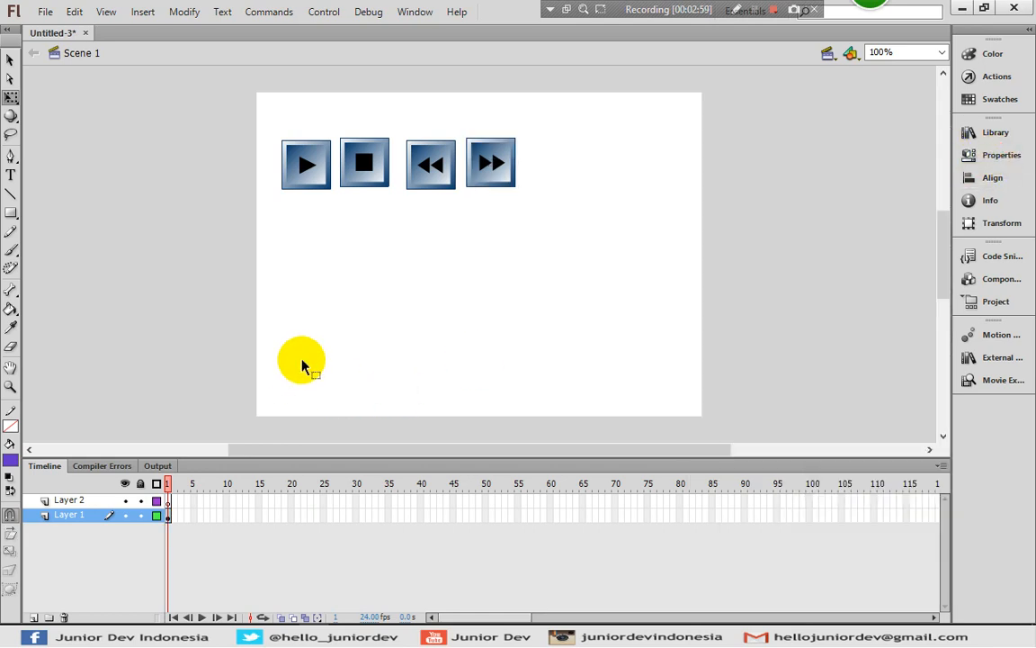
Add the script stop(); to frame 1 of Layer 2
click(171, 501)
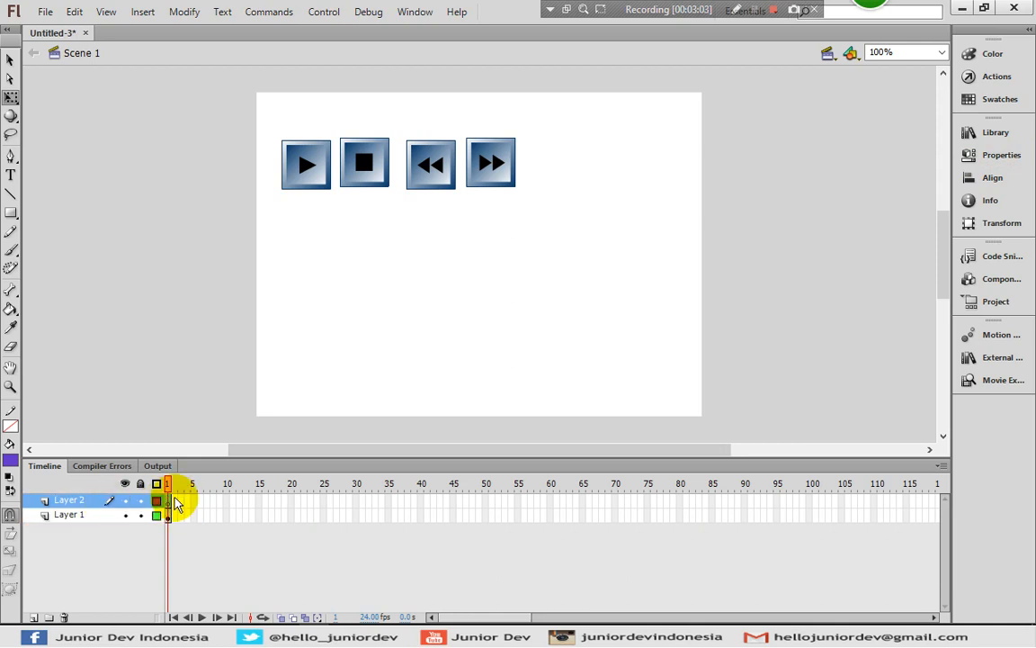
click(970, 76)
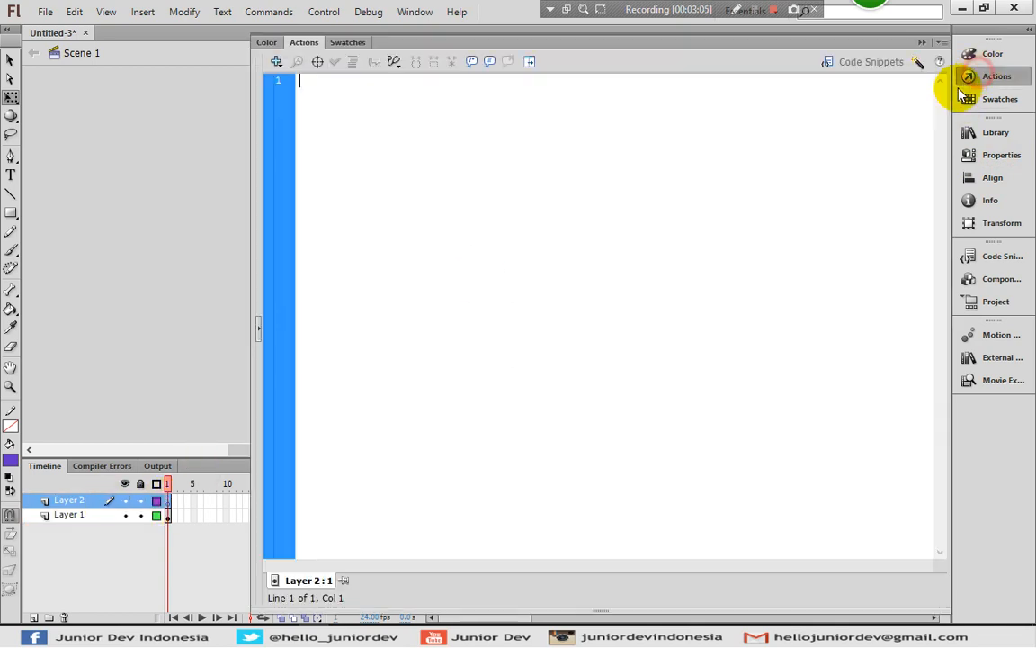
click(587, 152)
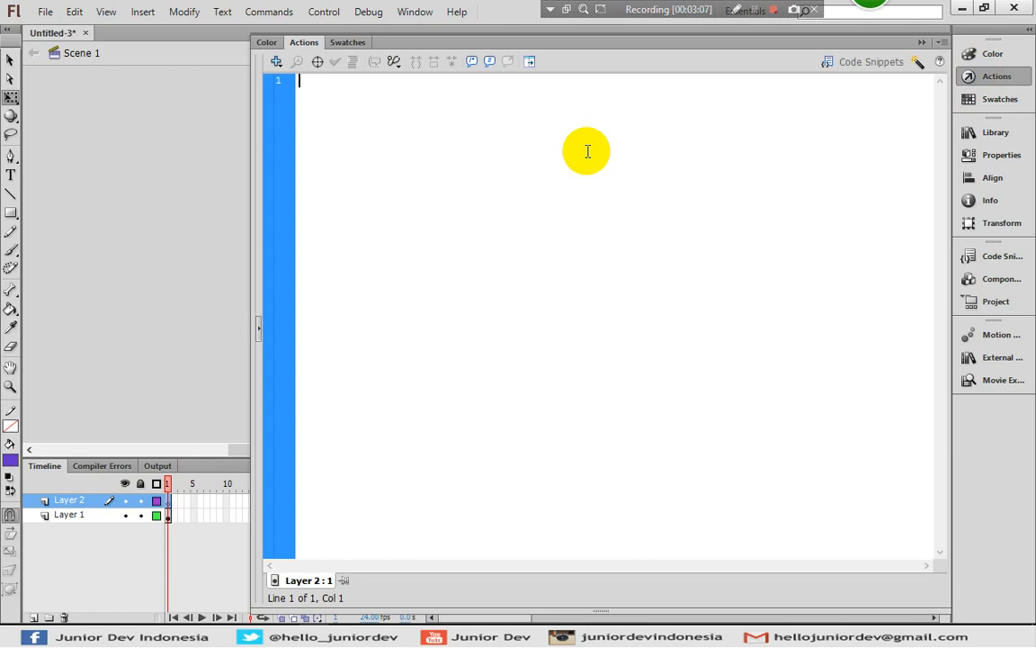
text(stop();)
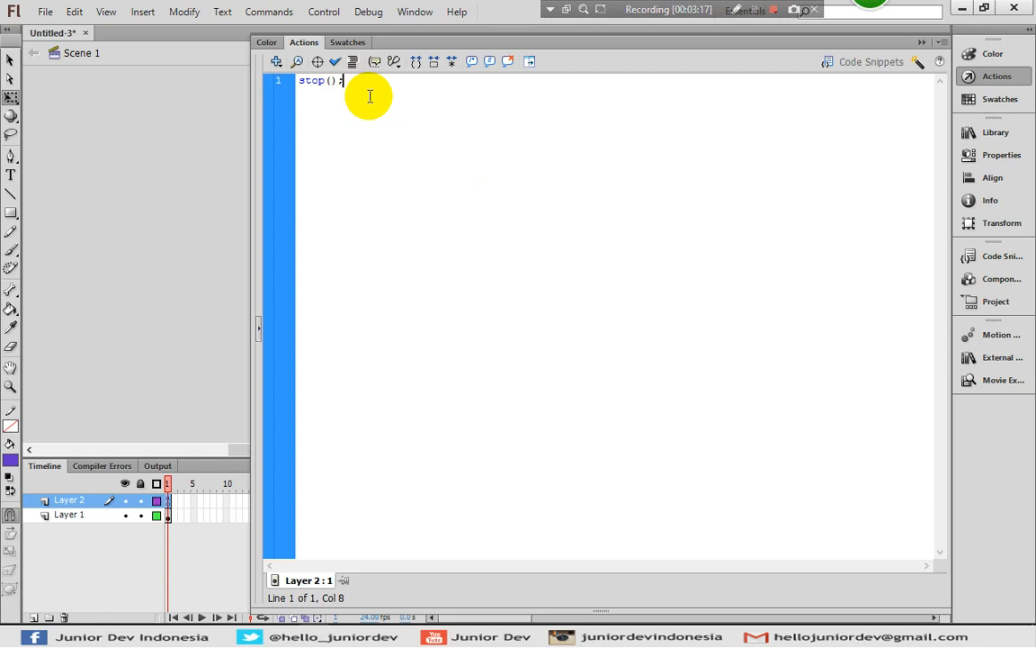
Below stop(); and a blank line, write the call tombol_a.addEventListener(); with empty parentheses
key(Return)
text(tombol_a.)
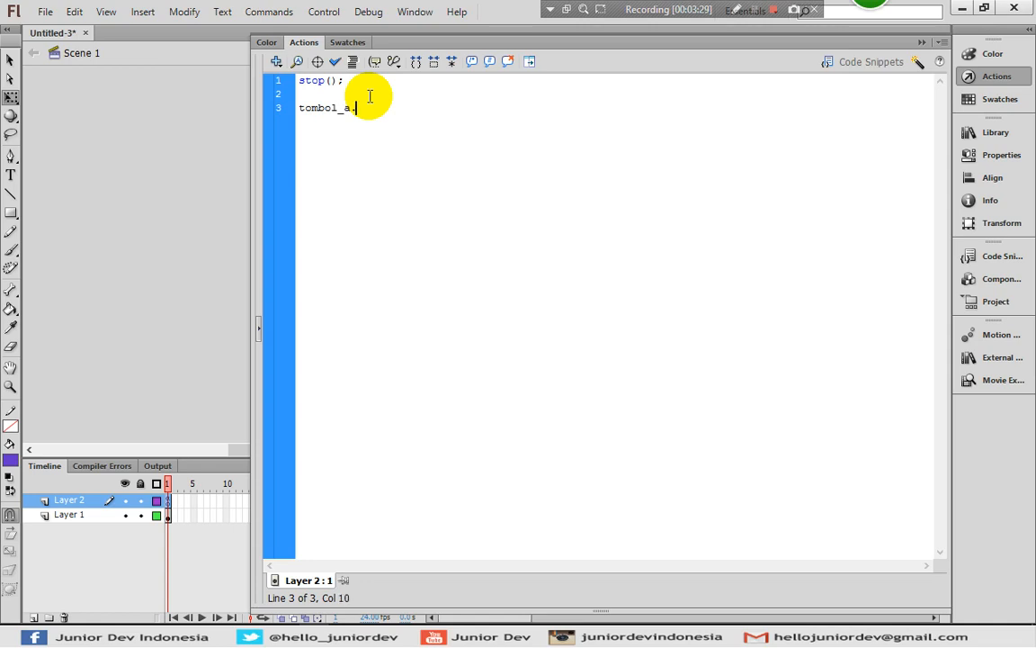
text(ac)
text(dLi)
key(BackSpace)
key(BackSpace)
text(EventI)
text(istener())
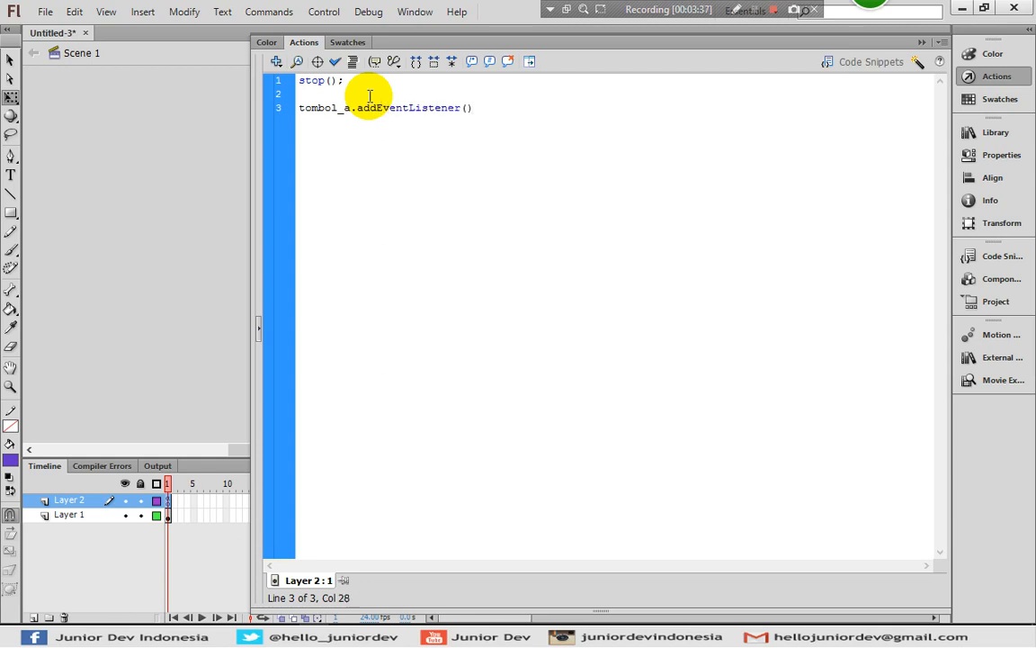
text(;)
Fill in the tombol_a listener's arguments as MouseEvent.CLICK, ke_30_play
key(Left)
text(MouseEvent.ClICK,)
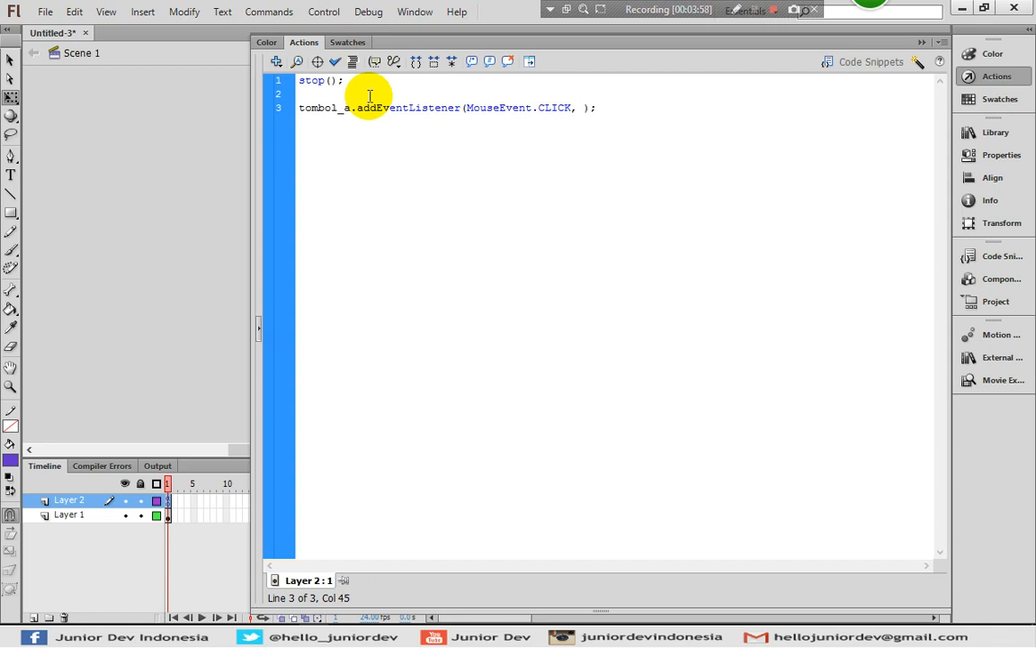
text(ke_30_play)
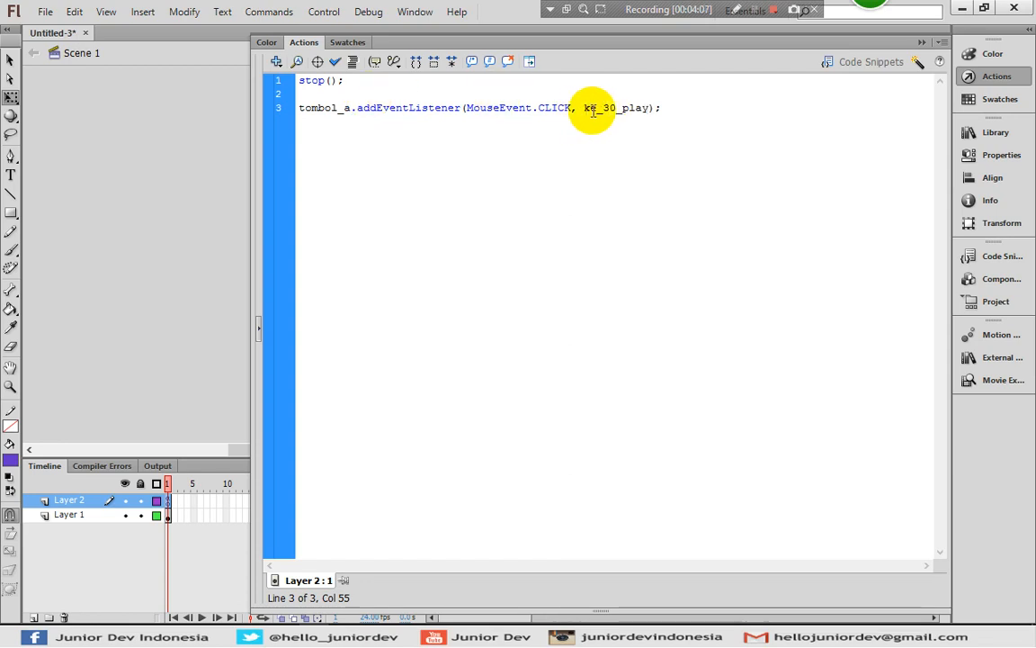
Duplicate the tombol_a addEventListener statement onto line 4 of the script
click(667, 108)
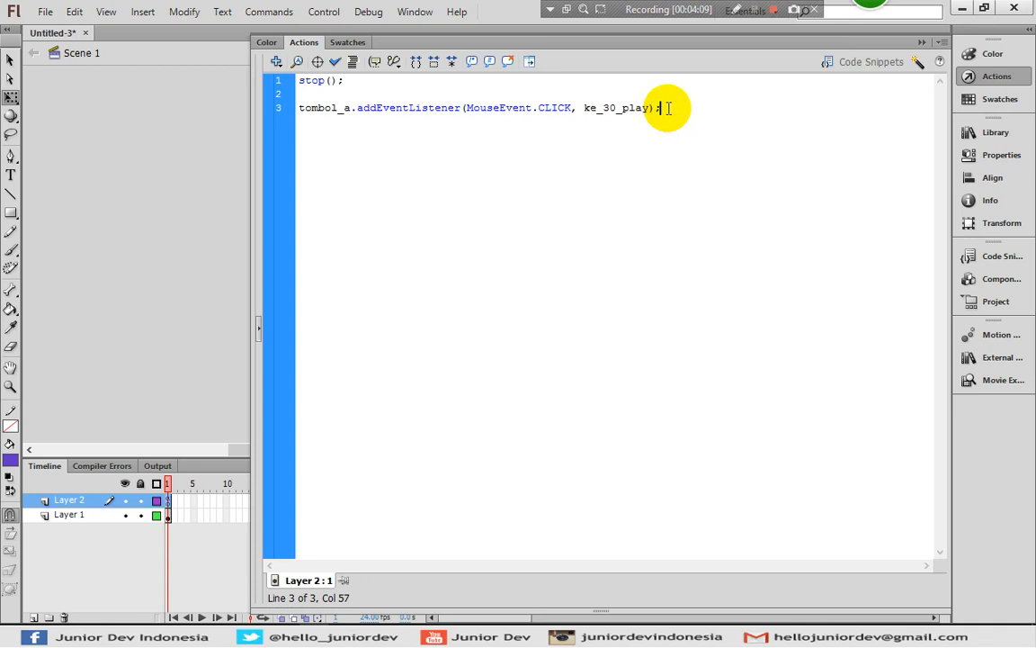
drag(663, 108, 289, 108)
key(ctrl+c)
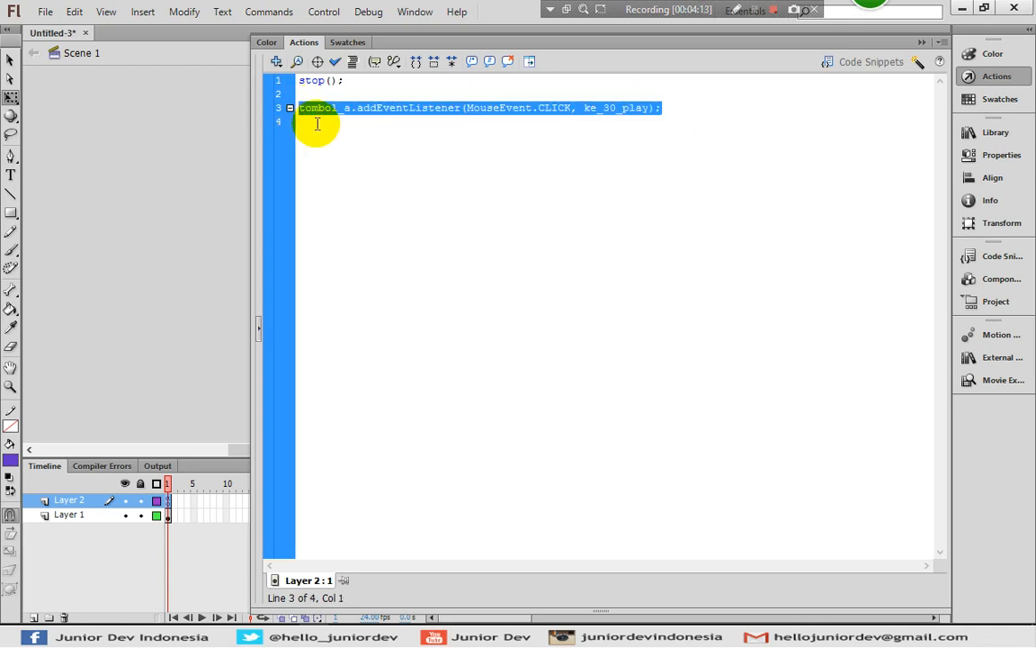
click(345, 128)
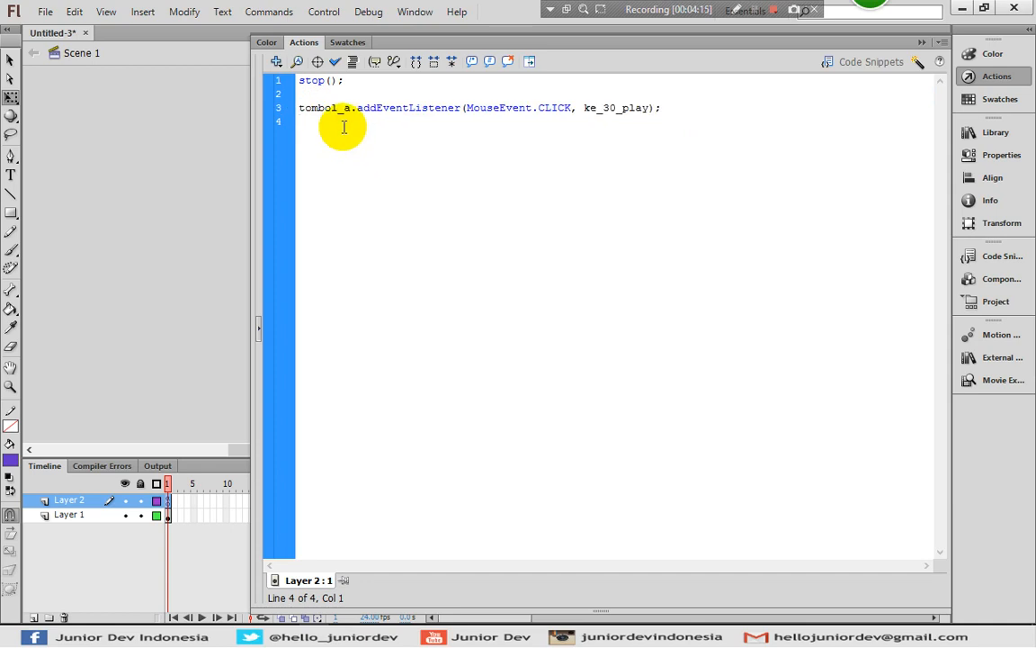
key(ctrl+v)
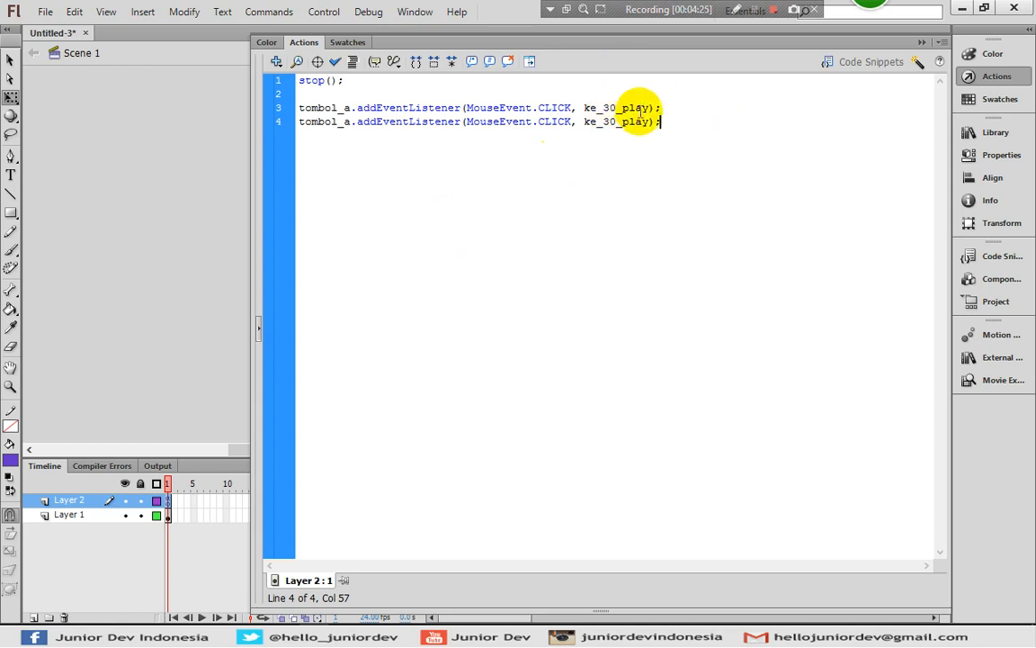
Change the duplicated listener on line 4 to use tombol_b and the handler ke_30_stop
click(348, 123)
drag(348, 123, 343, 123)
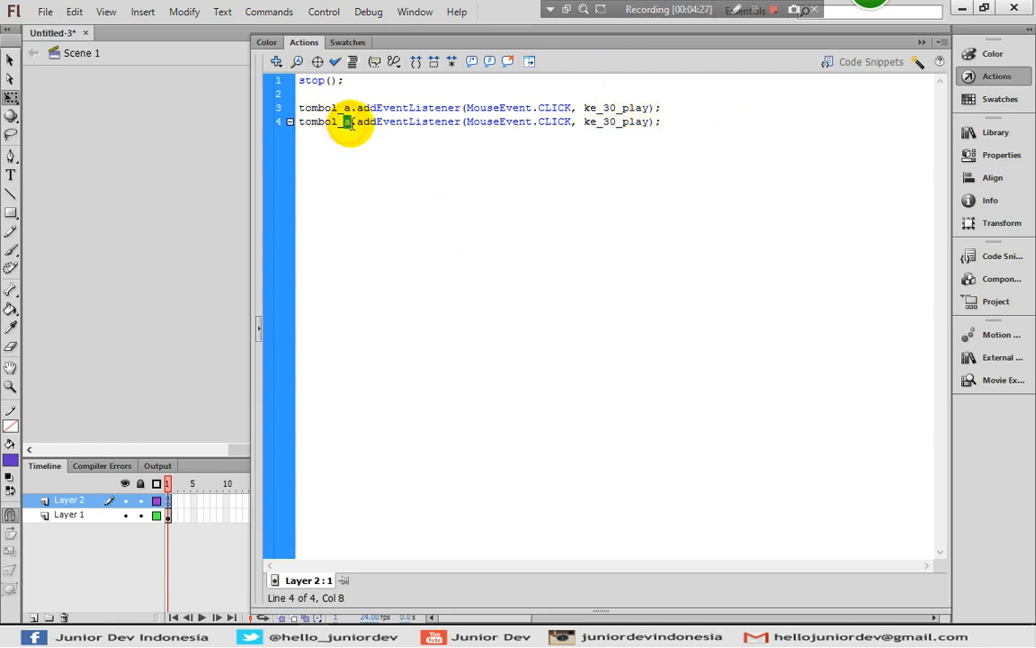
text(b)
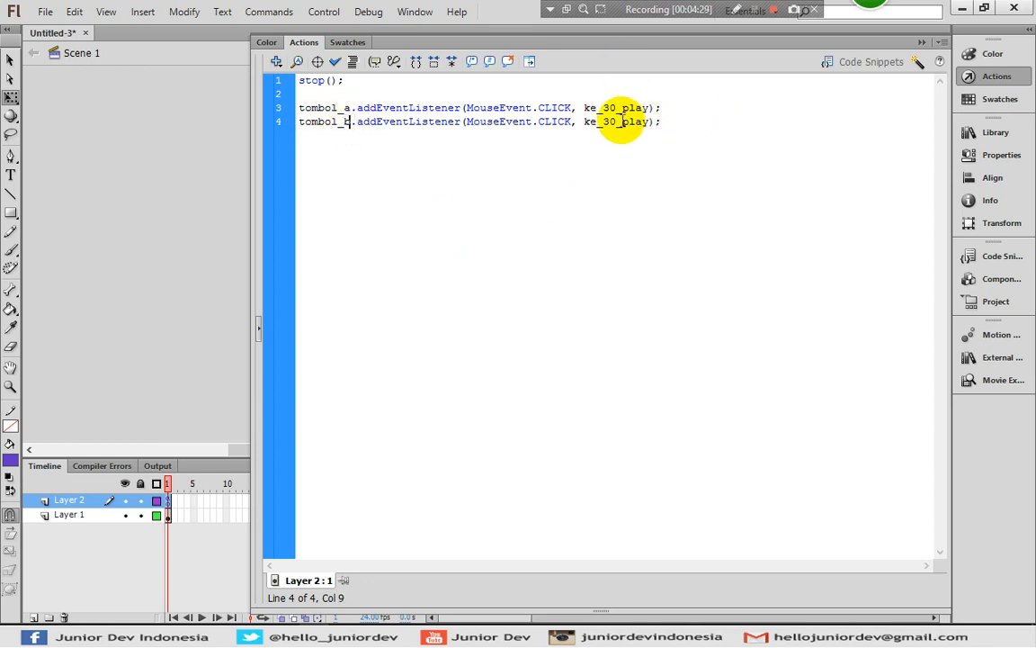
double_click(630, 123)
text(sto)
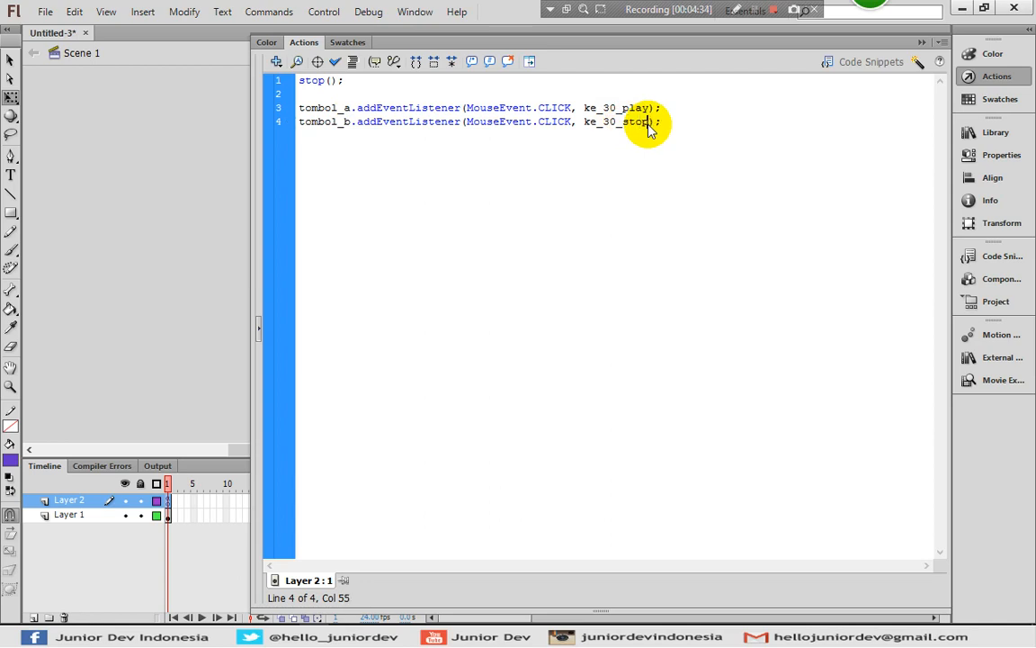
text(p)
click(679, 120)
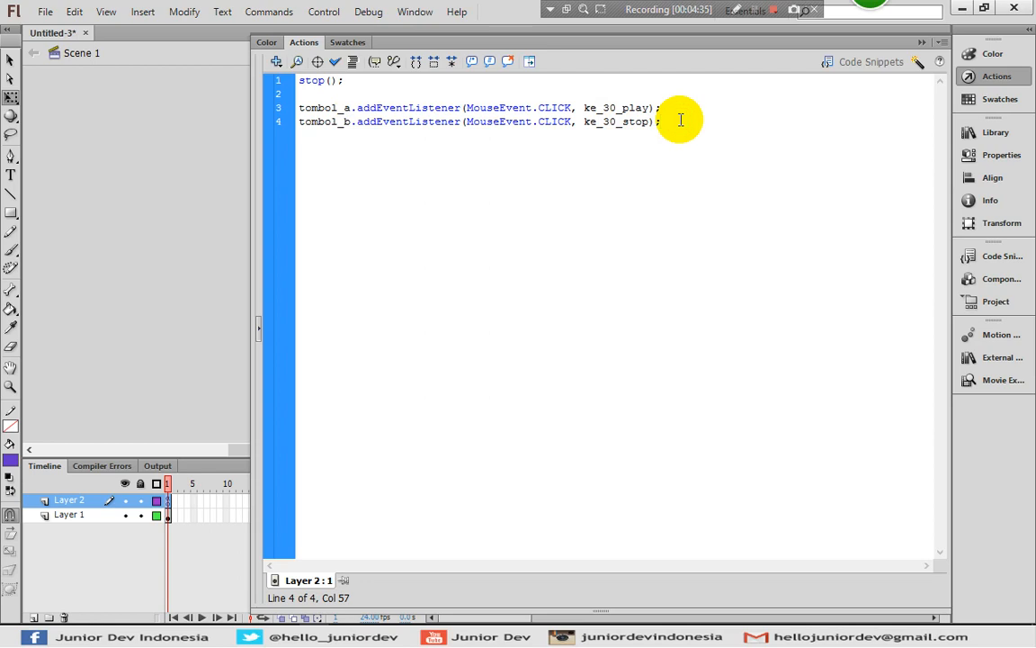
Add a tombol_c click listener on line 5 of the script with the handler ke_kembali
key(ctrl+v)
click(345, 136)
drag(344, 138, 352, 140)
text(c)
click(649, 139)
drag(649, 138, 601, 137)
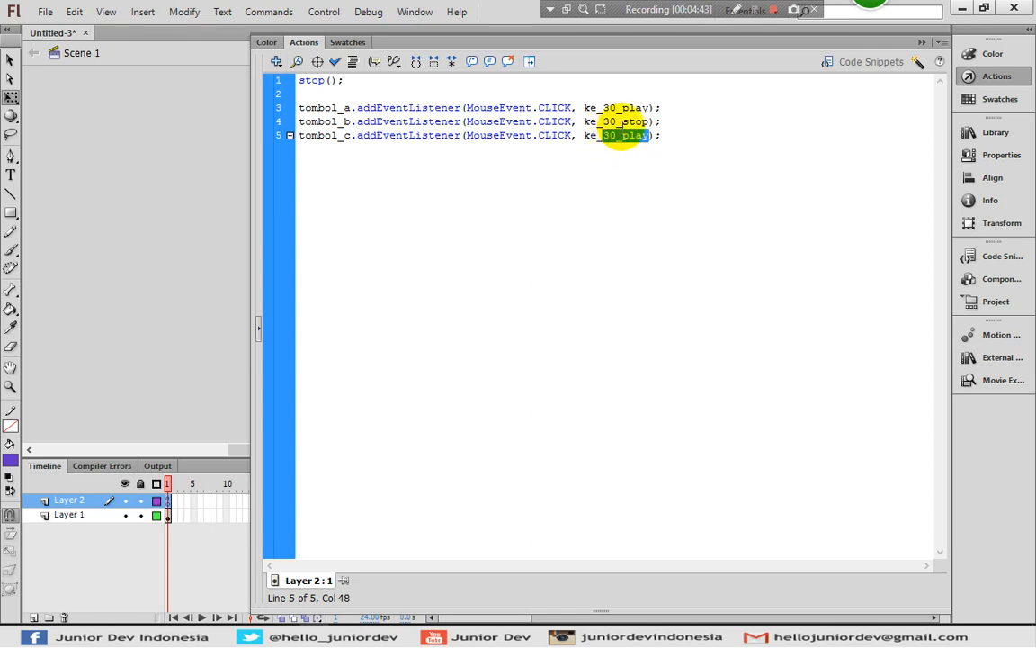
text(kembali)
Add a tombol_d click listener on line 6 of the script with the handler ke_lanjut
click(676, 138)
key(ctrl+v)
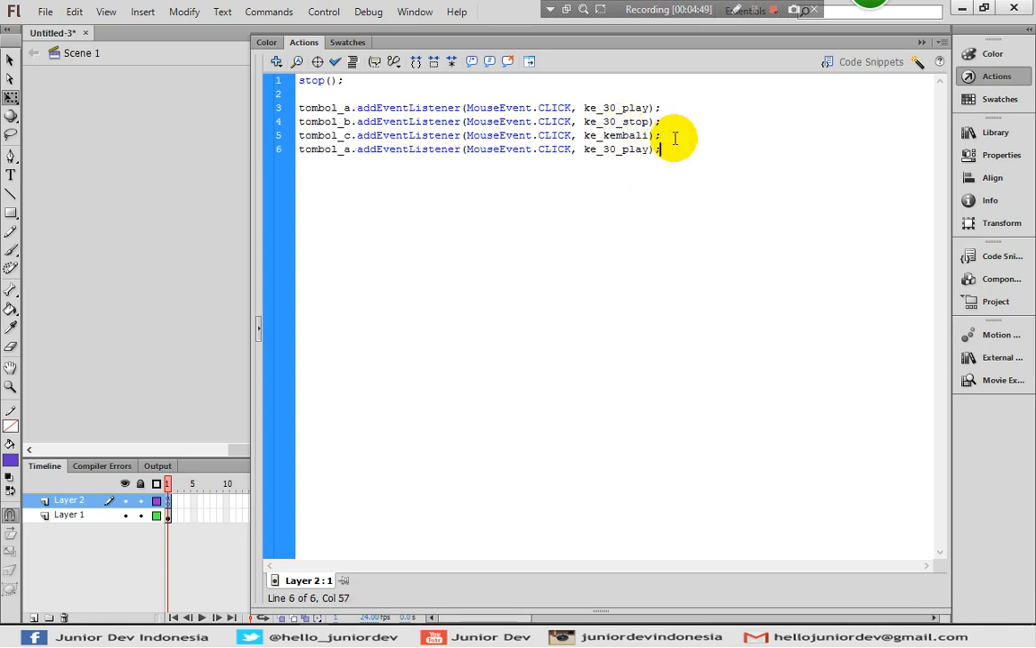
drag(344, 150, 350, 149)
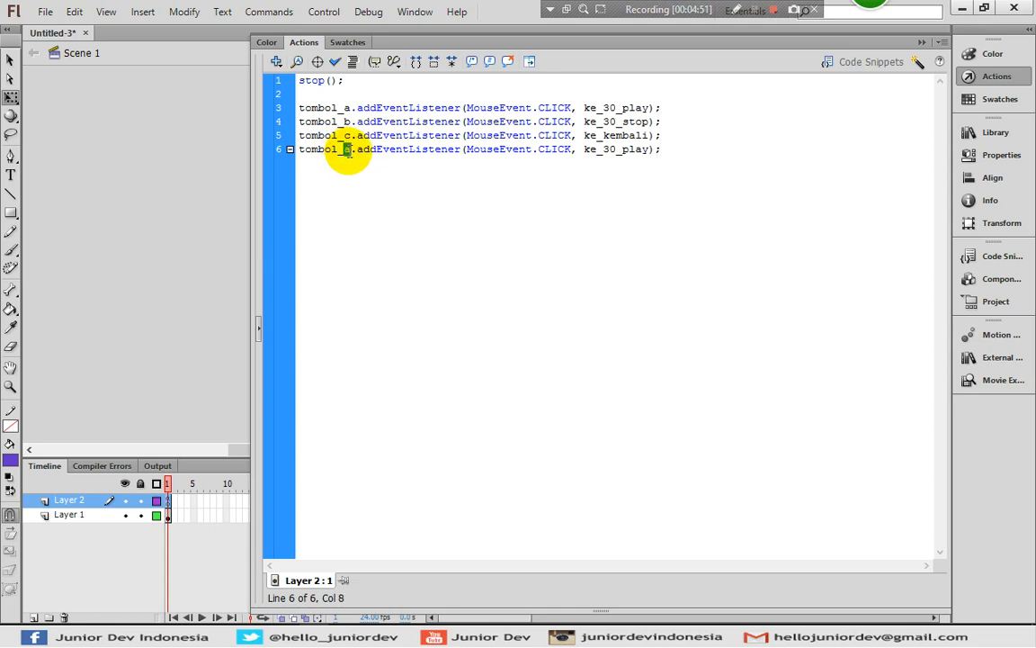
text(d)
click(604, 150)
drag(604, 149, 644, 151)
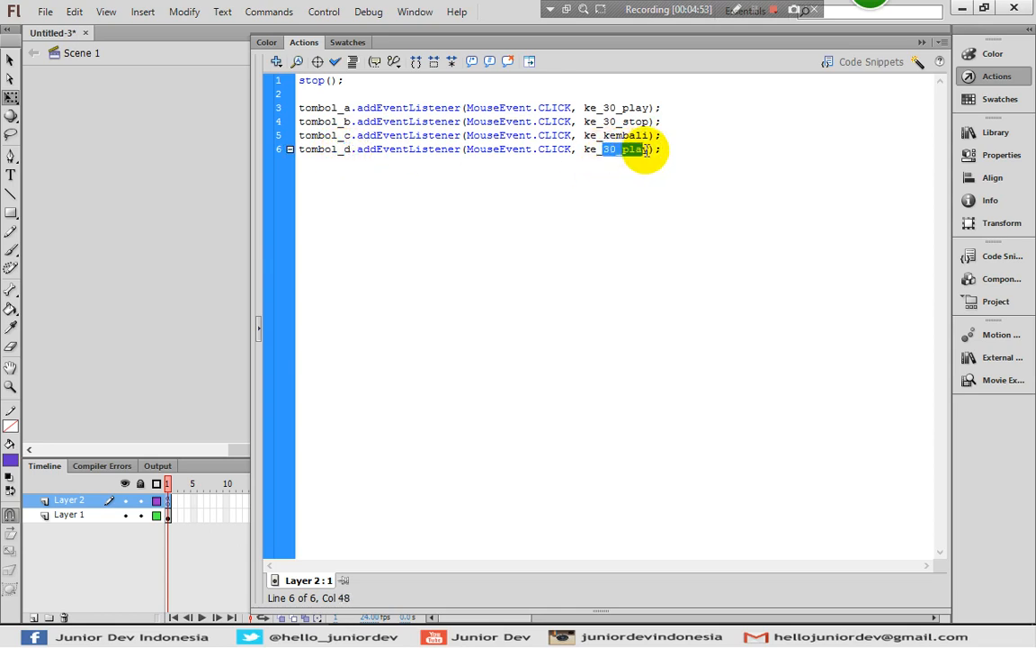
text(le)
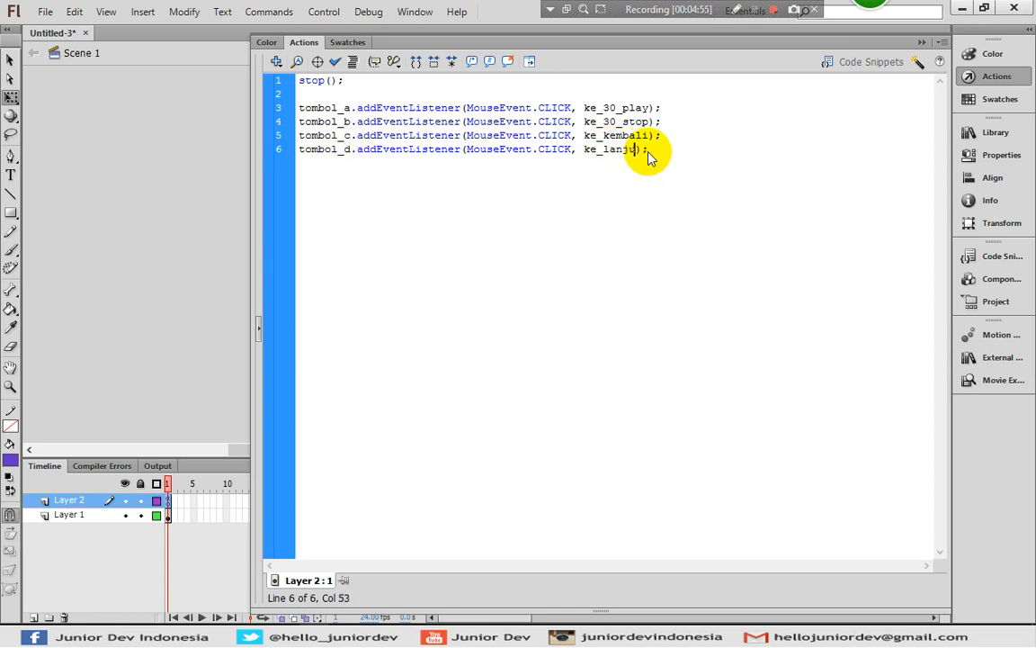
text(njut)
Below the listeners and a blank line, write the empty function ke_30_play(event:MouseEvent):void{ } with its braces on separate lines
click(668, 147)
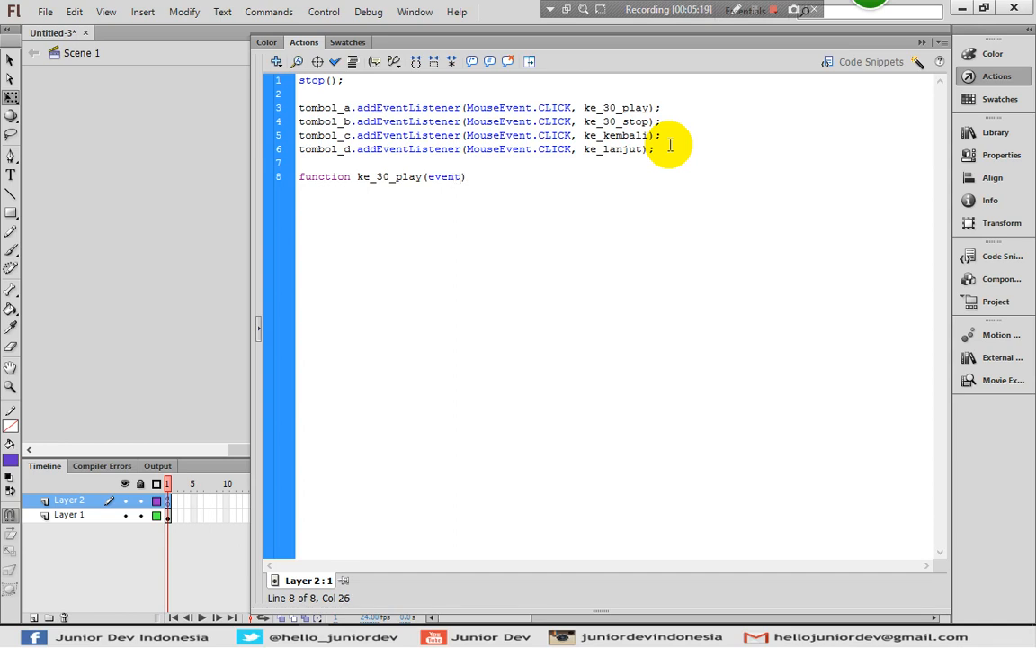
key(Left)
text(:Mouse)
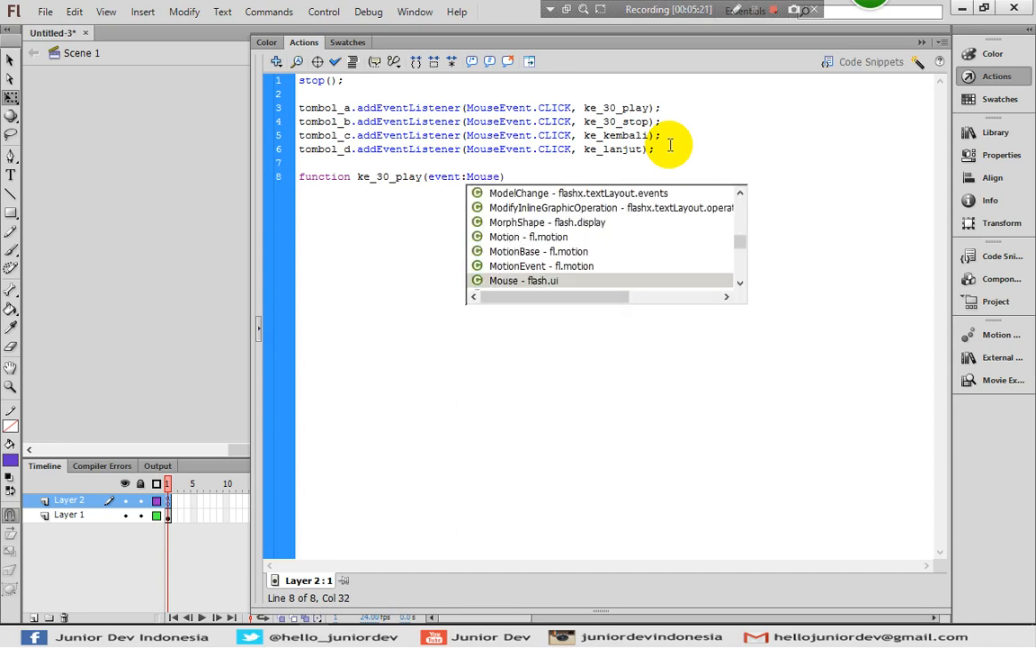
text(Even)
key(Return)
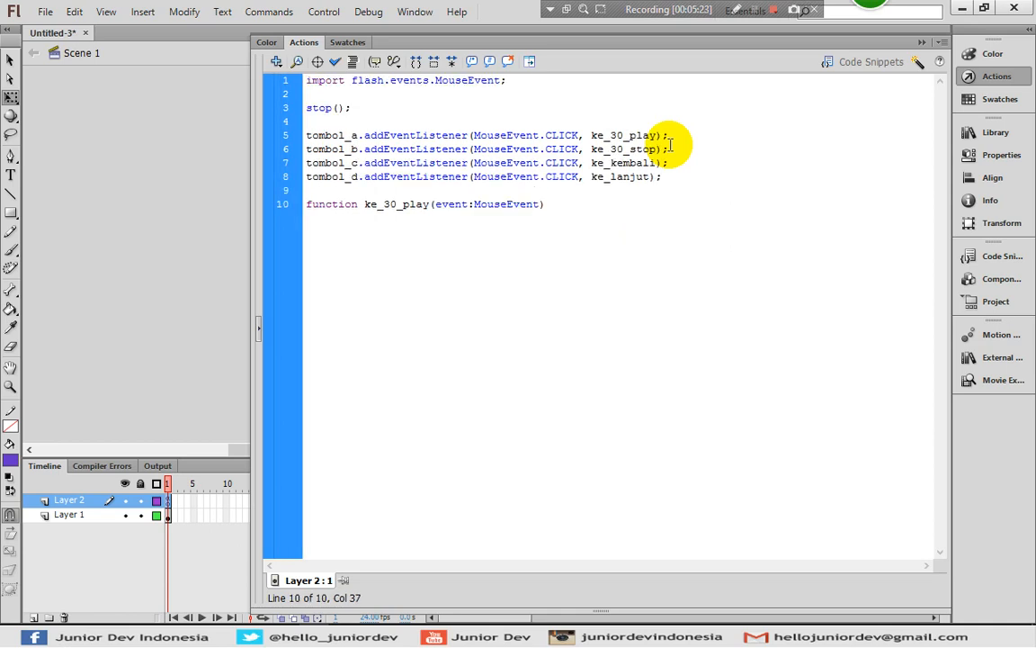
text(:)
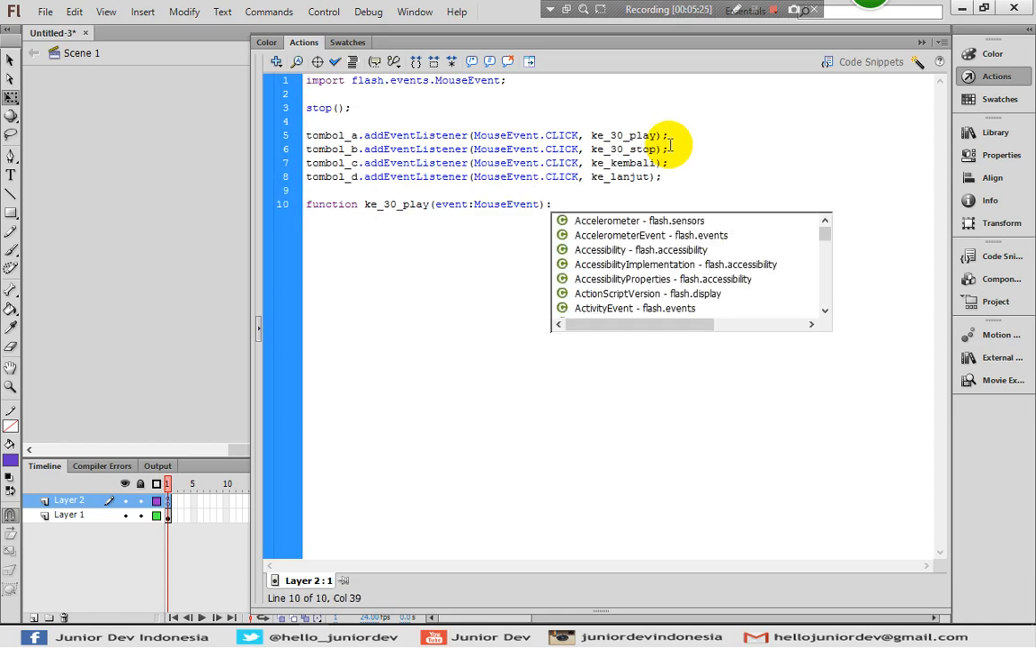
text(v)
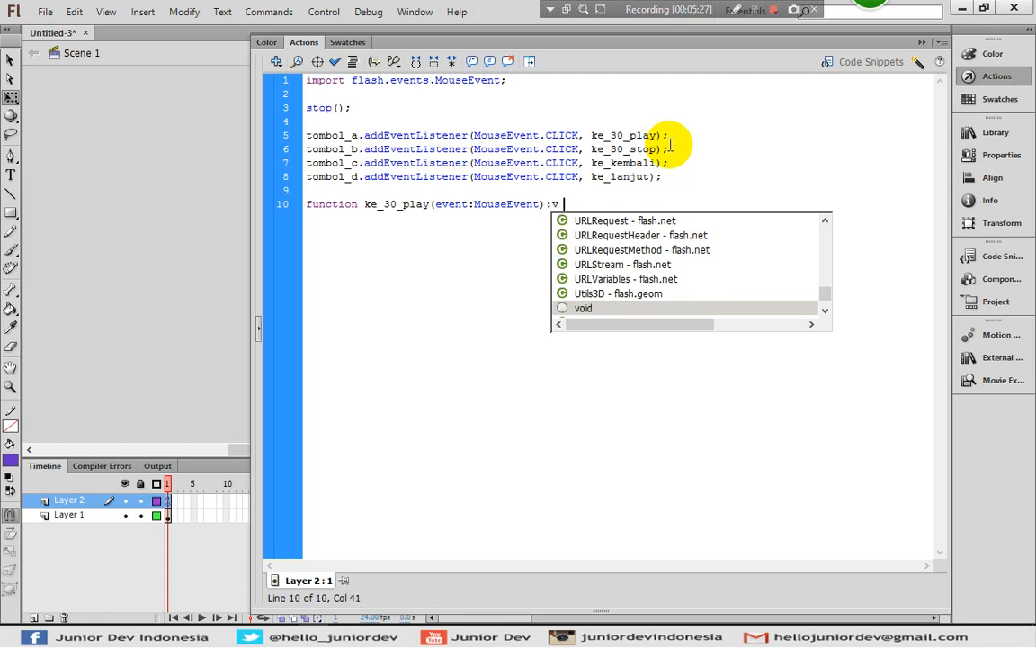
text(oid{)
key(Return)
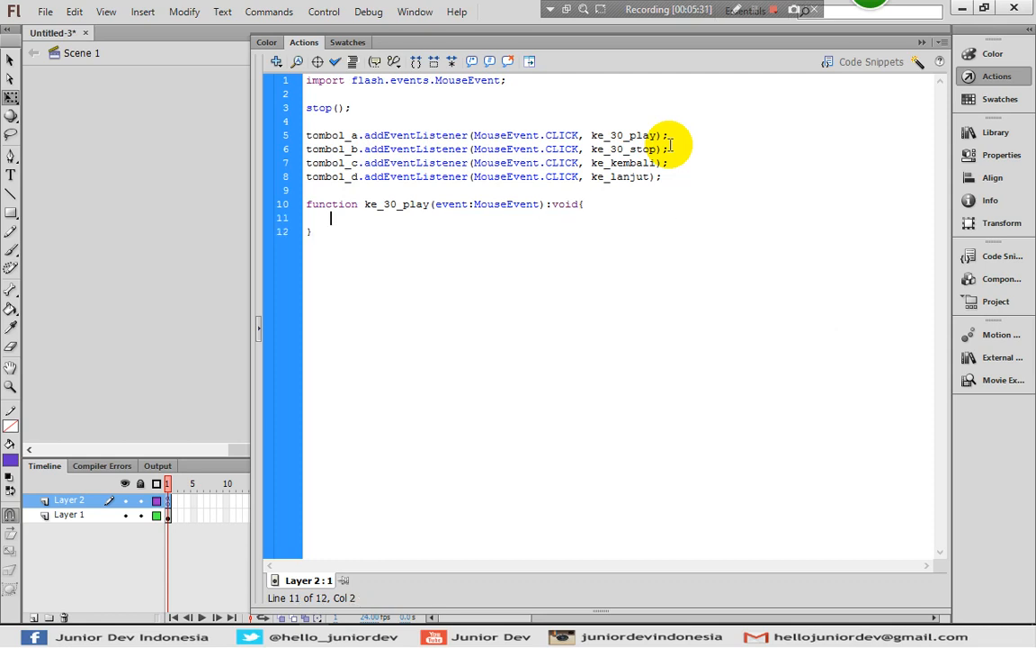
Duplicate the empty ke_30_play function three times below the original, separated by blank lines
click(322, 232)
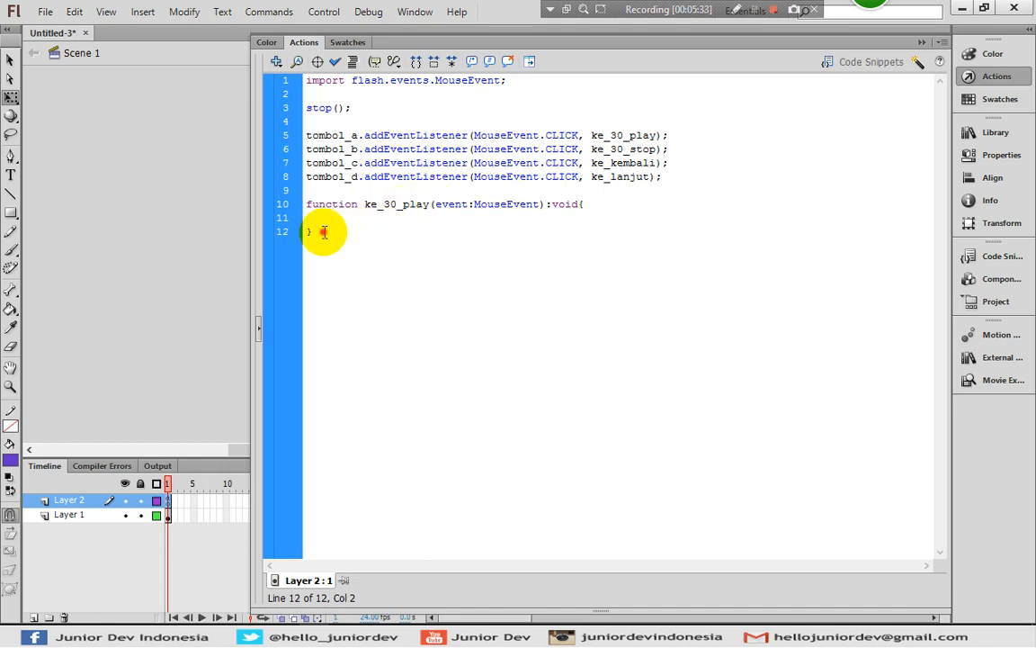
drag(323, 232, 297, 204)
key(ctrl+c)
click(359, 235)
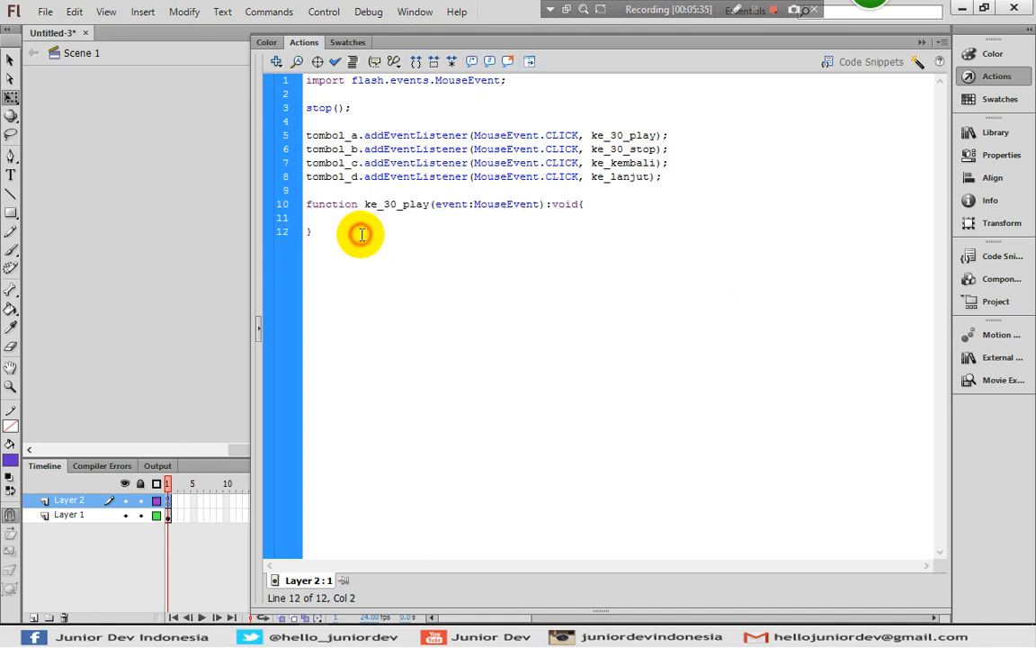
key(ctrl+v)
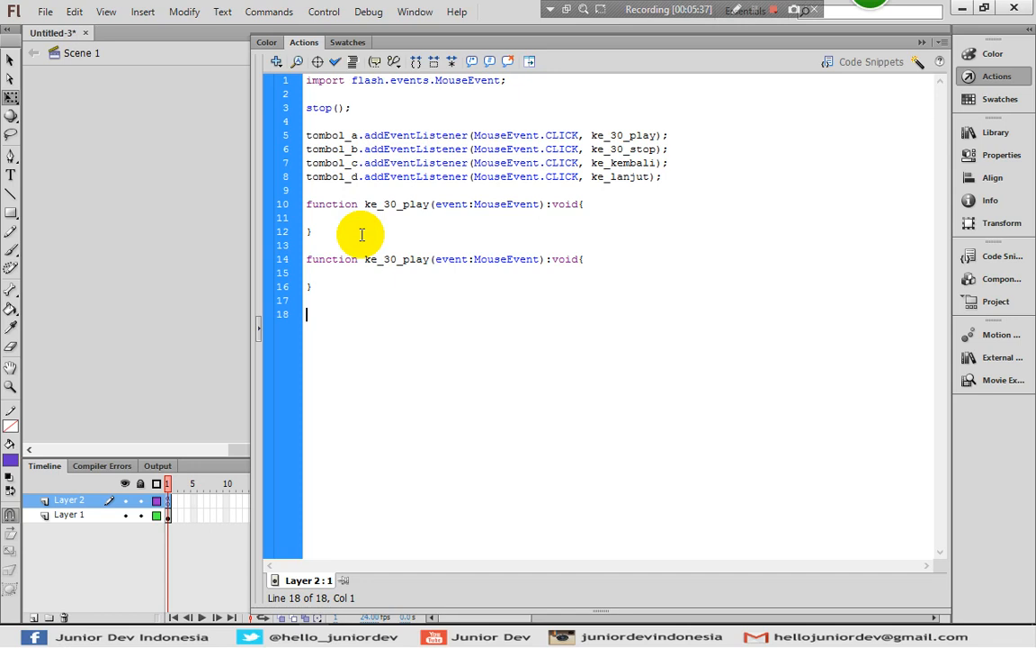
key(ctrl+v)
key(ctrl+v)
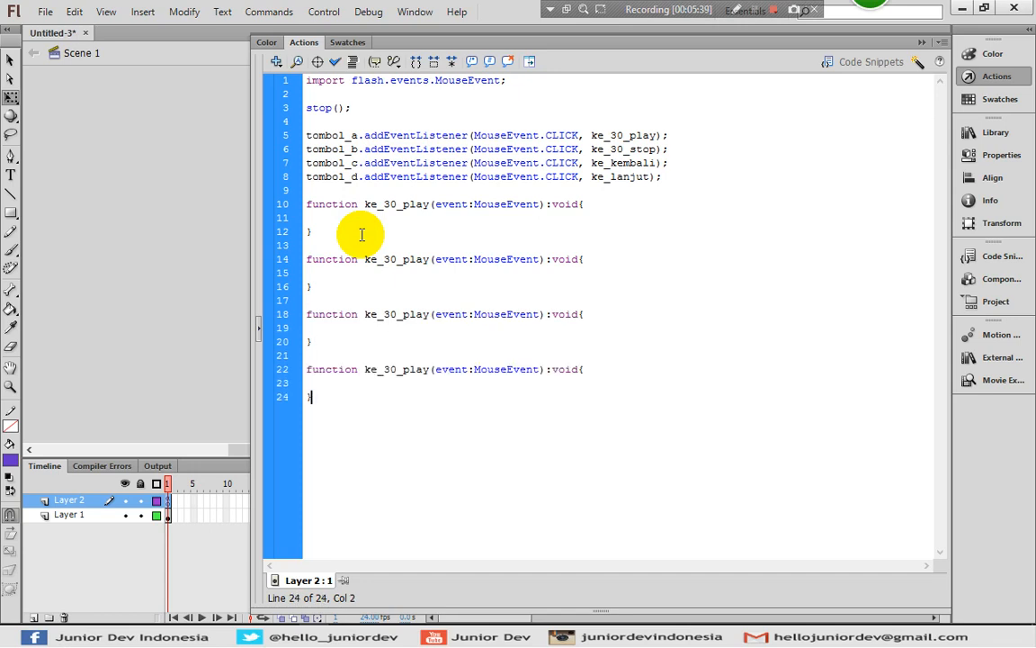
Rename the three duplicated functions, in order, to ke_30_stop, ke_kembali and ke_lanjut
click(407, 259)
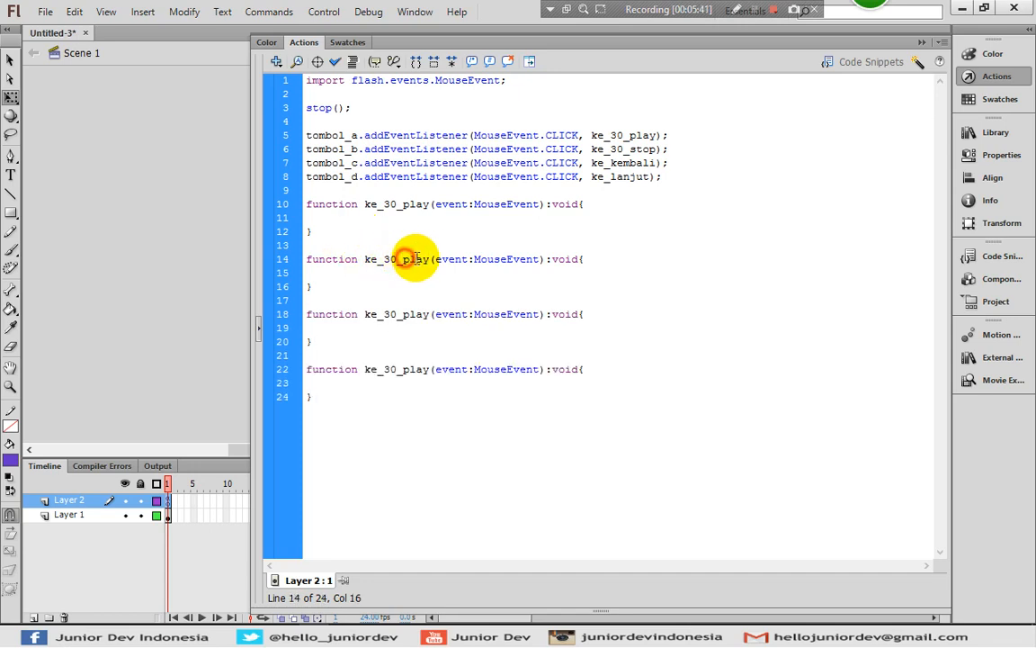
drag(416, 258, 429, 259)
text(stop)
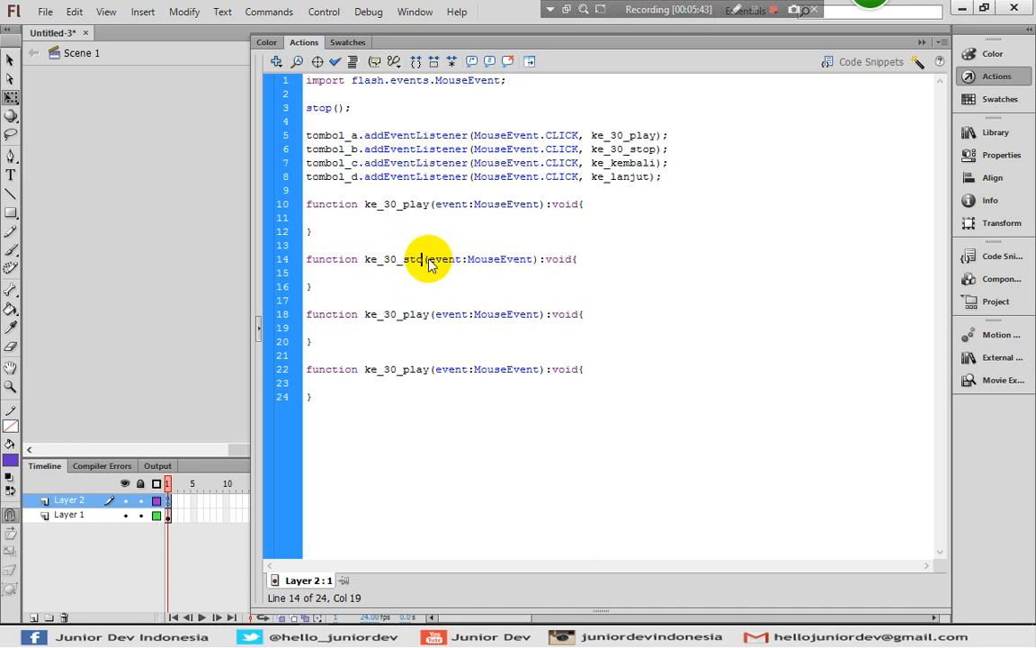
drag(383, 314, 431, 316)
text(kembali)
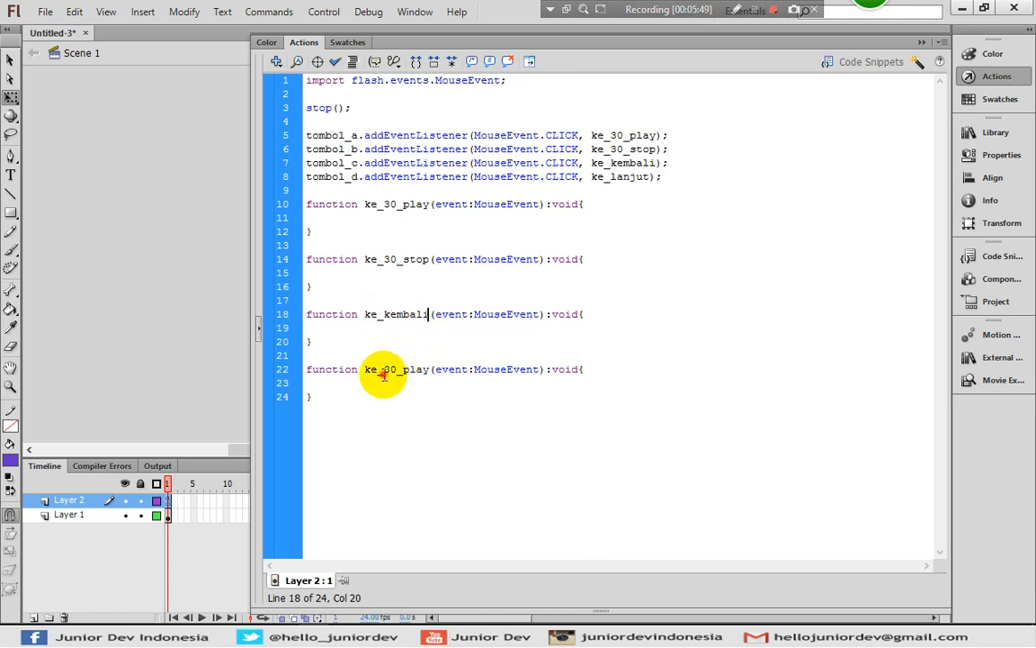
drag(383, 370, 428, 371)
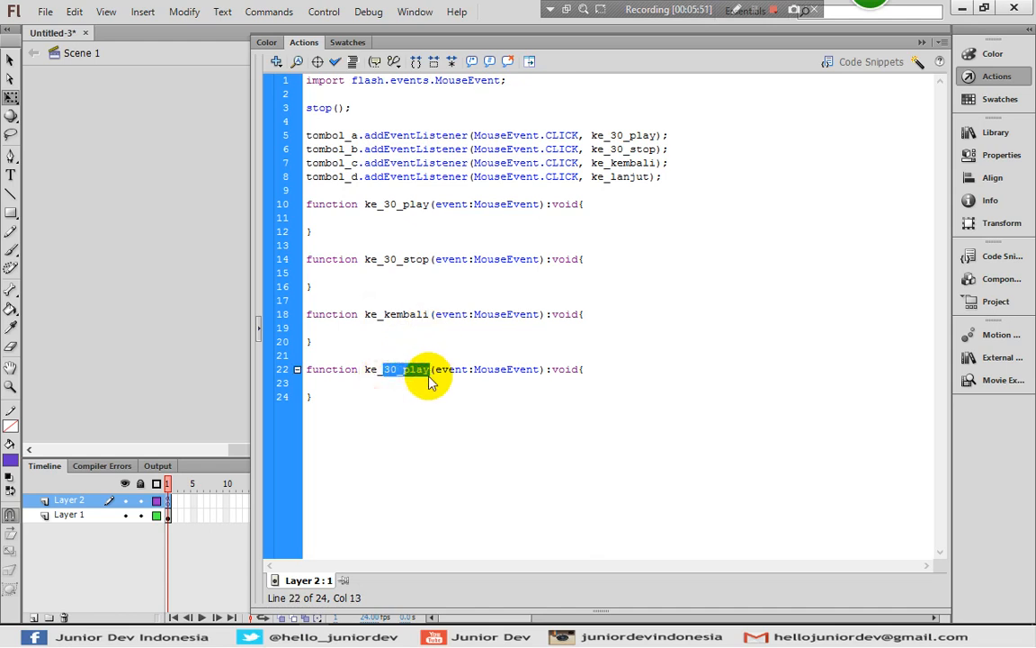
text(lanjut)
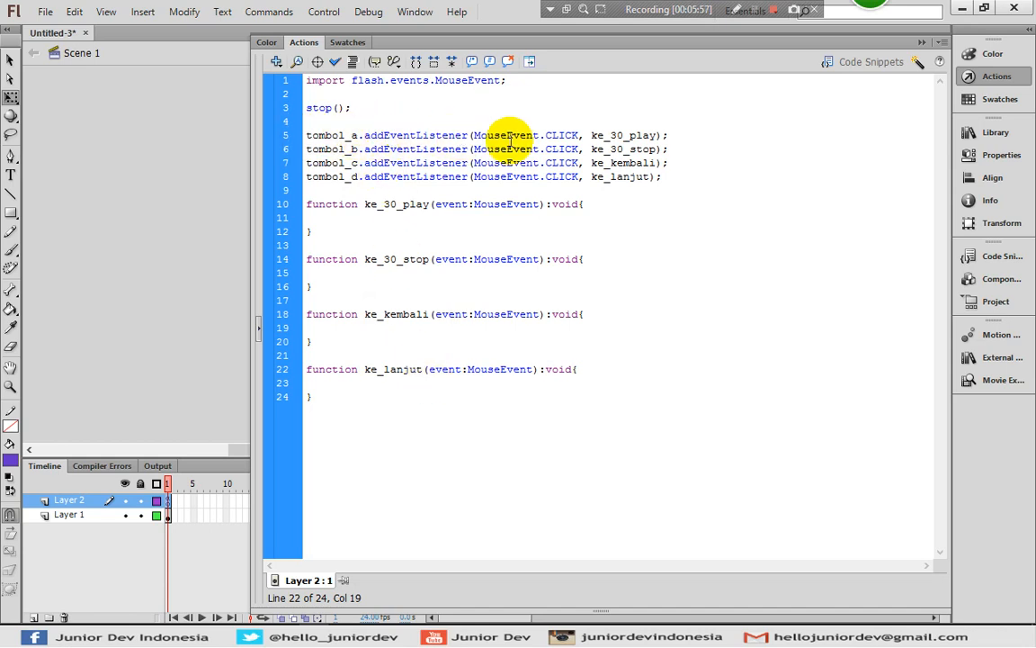
drag(473, 137, 580, 139)
click(580, 134)
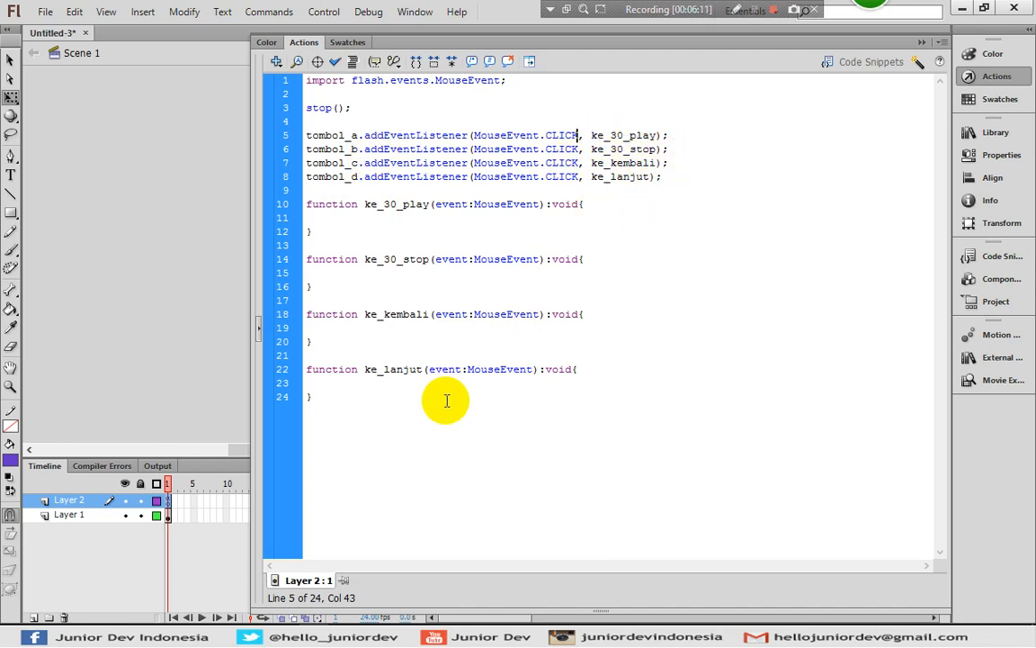
click(426, 218)
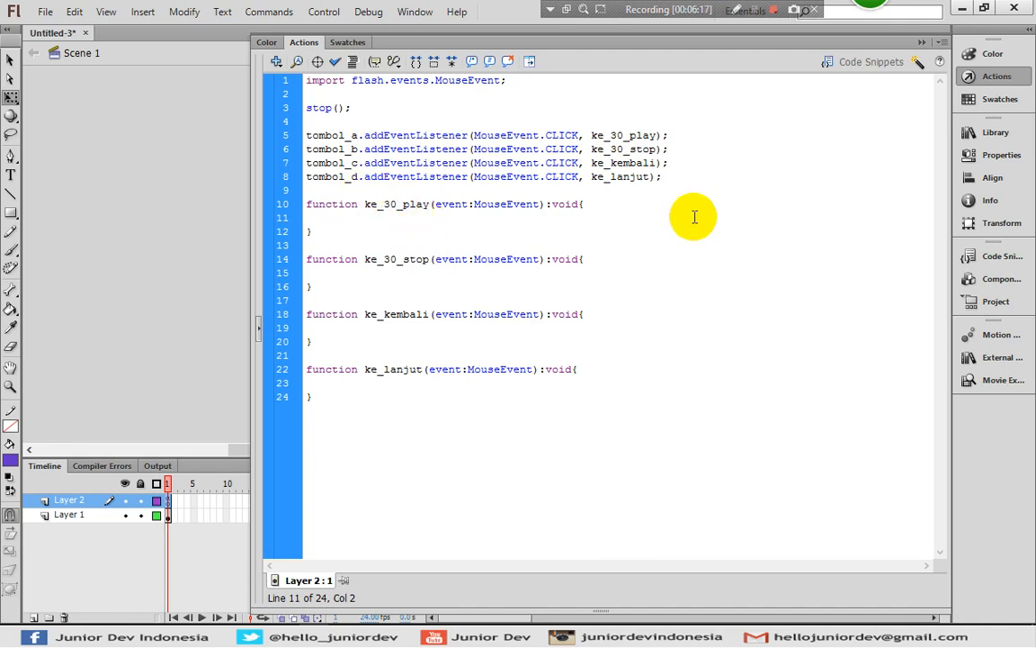
Close the script editor and add a new layer at the bottom of the layer stack, below Layer 1
click(1000, 75)
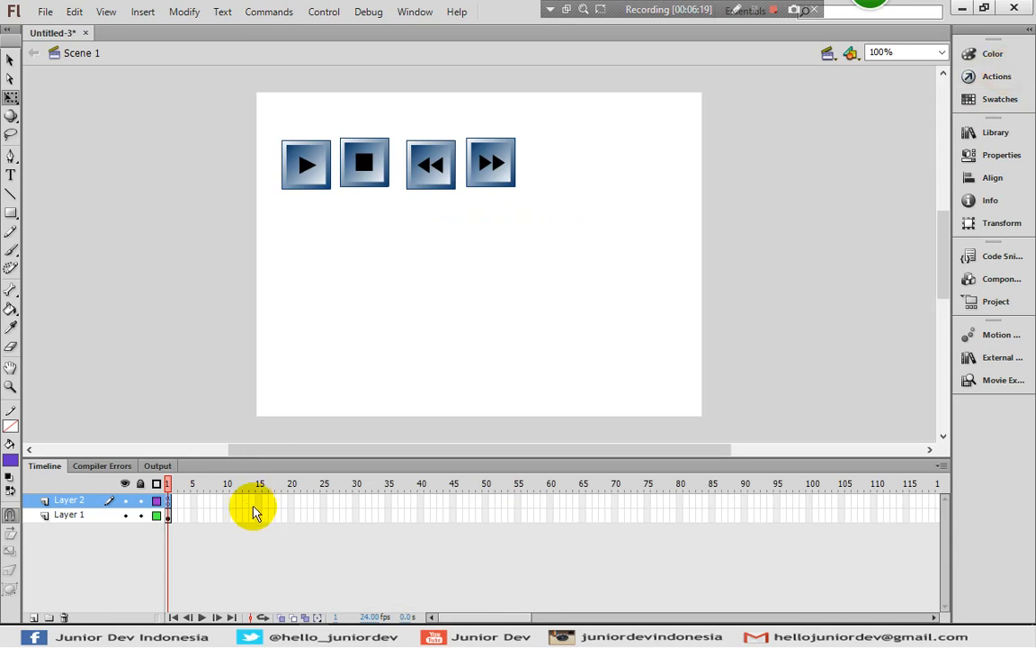
click(78, 516)
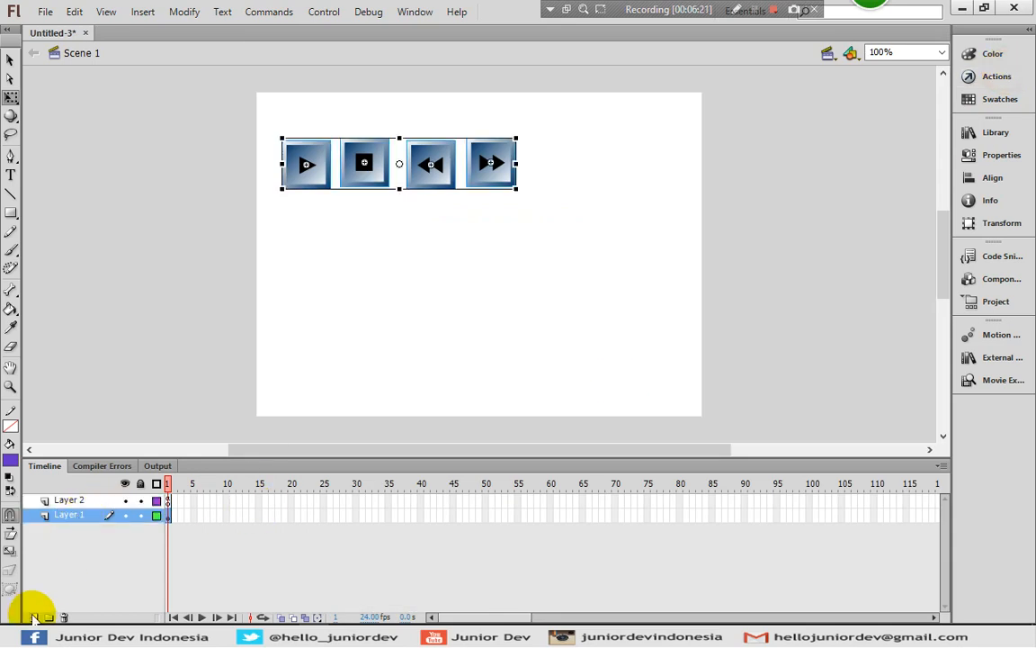
click(34, 617)
drag(72, 516, 85, 536)
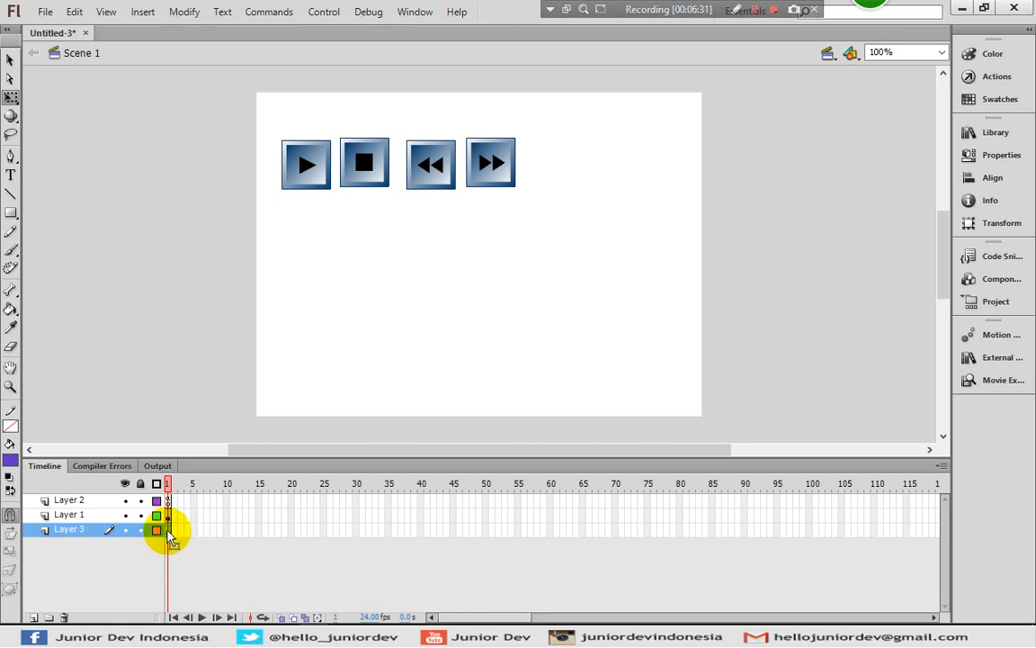
On Layer 3, add a text box about 104 px wide to the right of the four buttons, containing the number 1
click(11, 173)
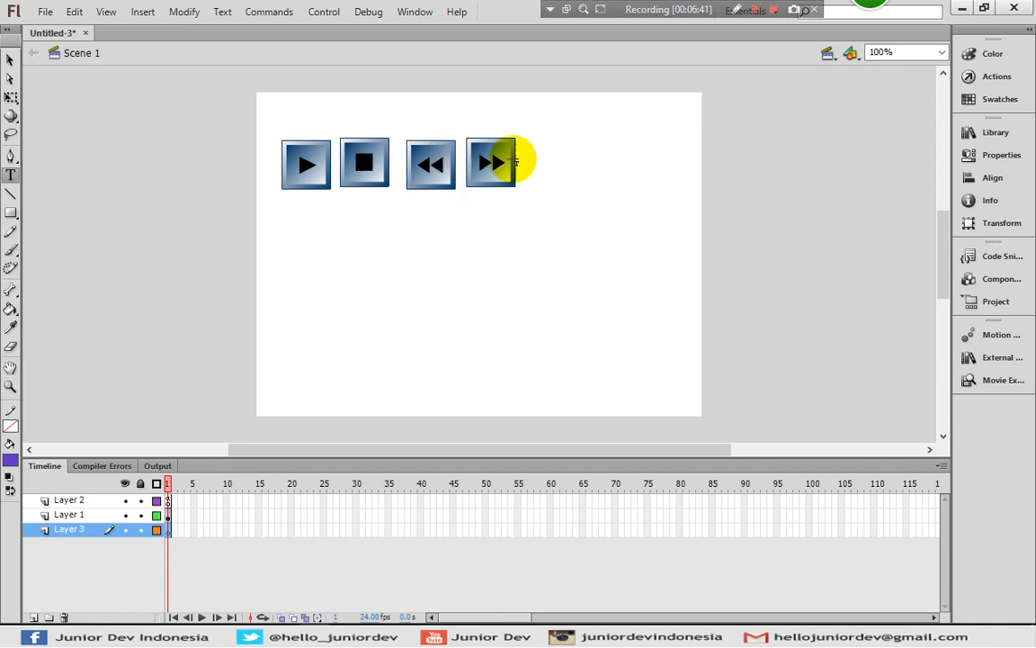
drag(607, 154, 691, 175)
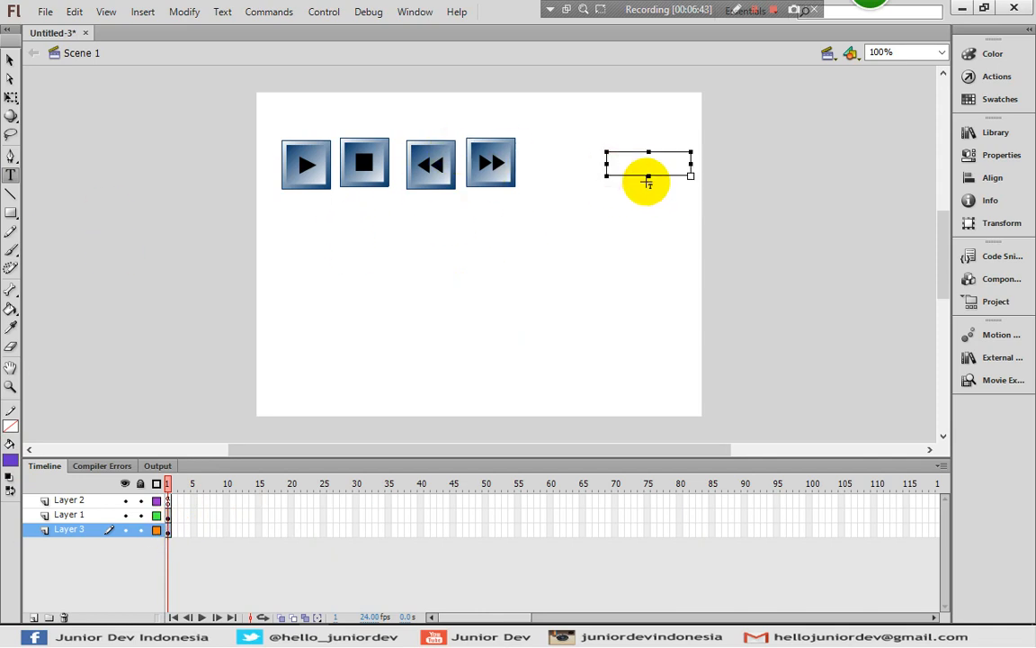
text(1)
click(10, 60)
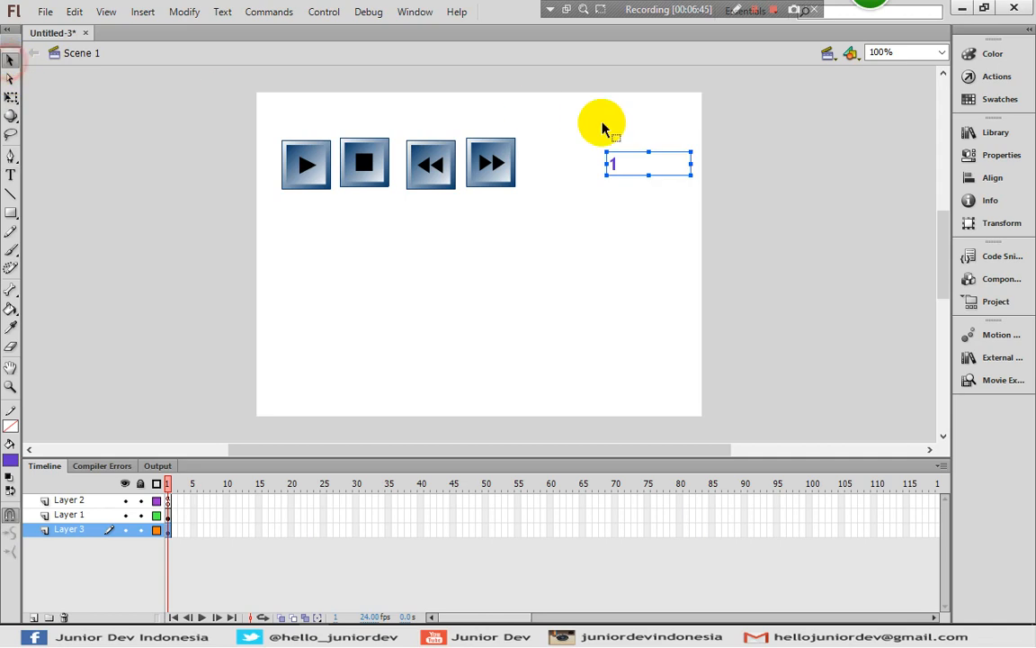
Change the number's text type to Static Text
click(1000, 158)
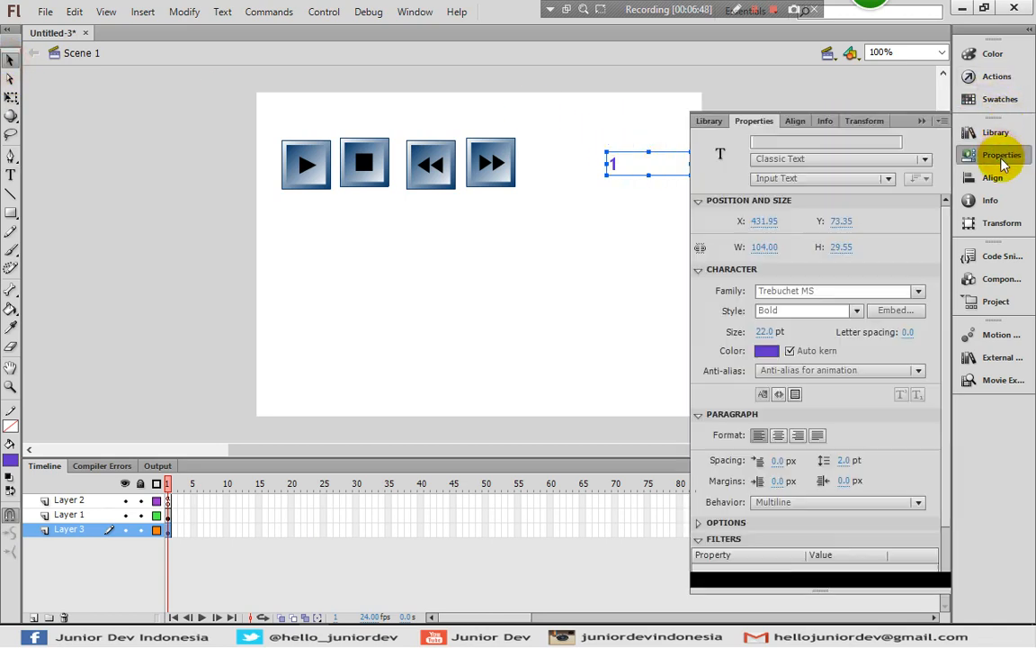
click(783, 179)
click(783, 198)
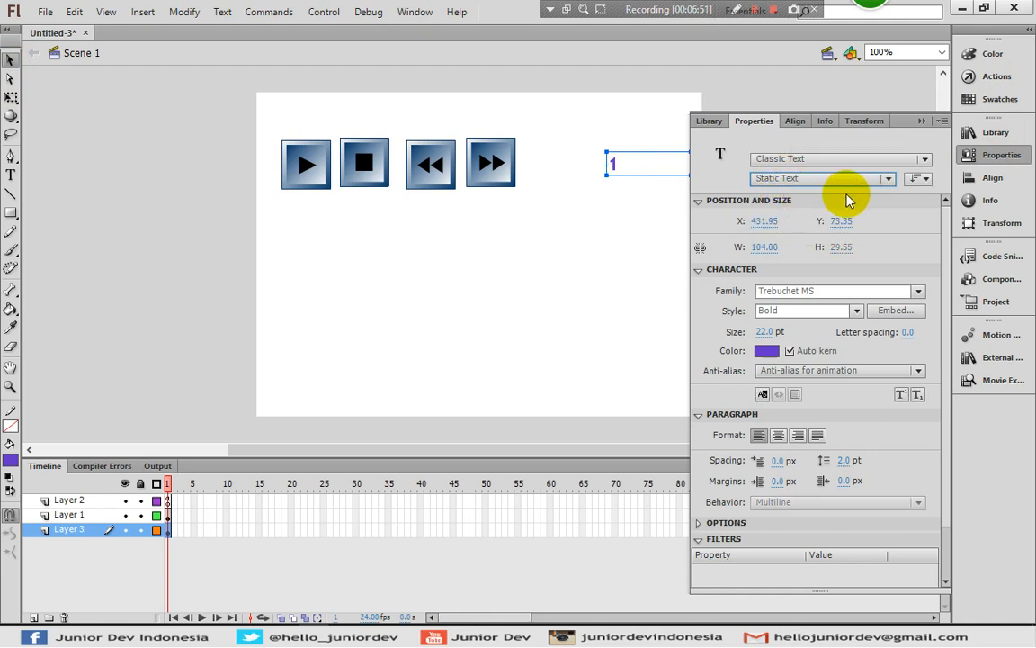
Set the number's text color to #333333 and its size to 45 pt, and nudge it slightly upward
click(766, 351)
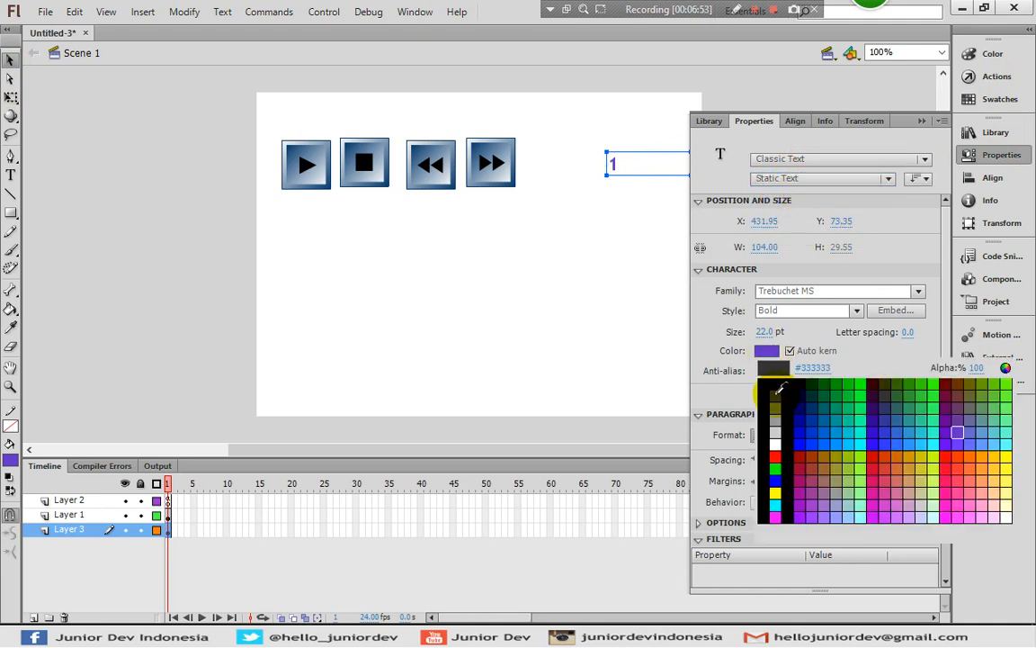
click(694, 357)
drag(772, 332, 796, 331)
click(982, 153)
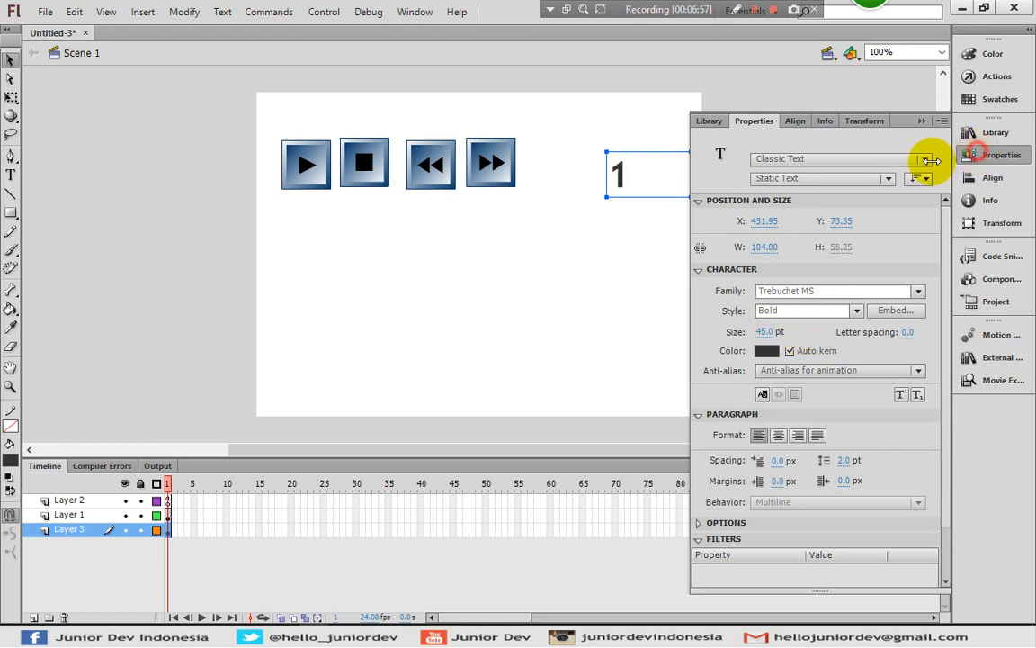
click(843, 173)
mouse_move(619, 179)
mouse_down()
mouse_move(620, 163)
mouse_move(621, 179)
mouse_up()
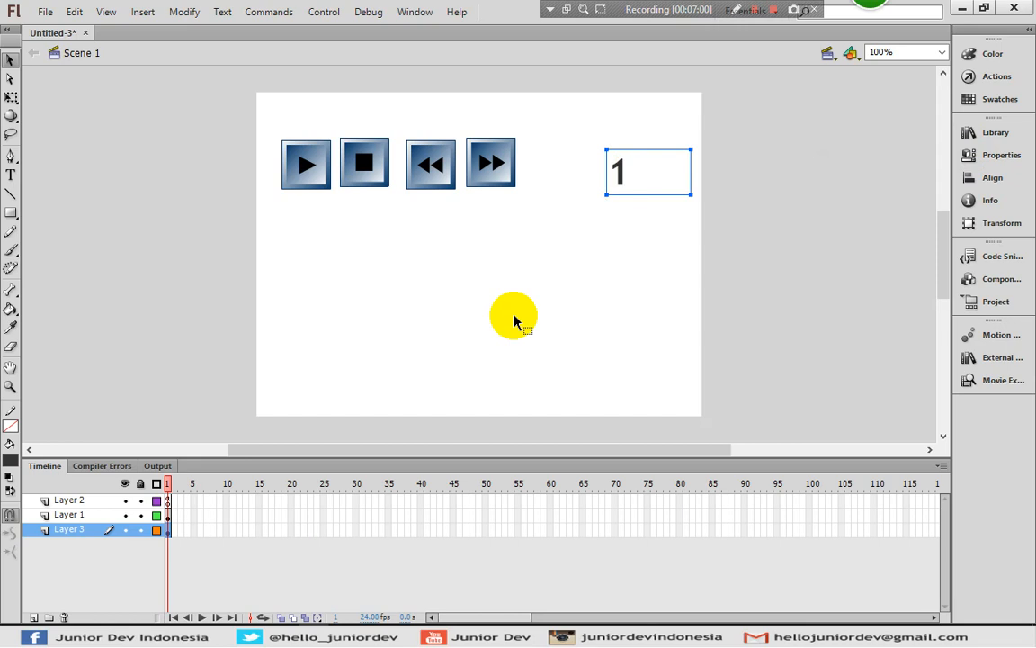
On Layer 3, insert keyframes at frames 2 and 3 and change their numbers to 2 and 3 respectively
click(175, 530)
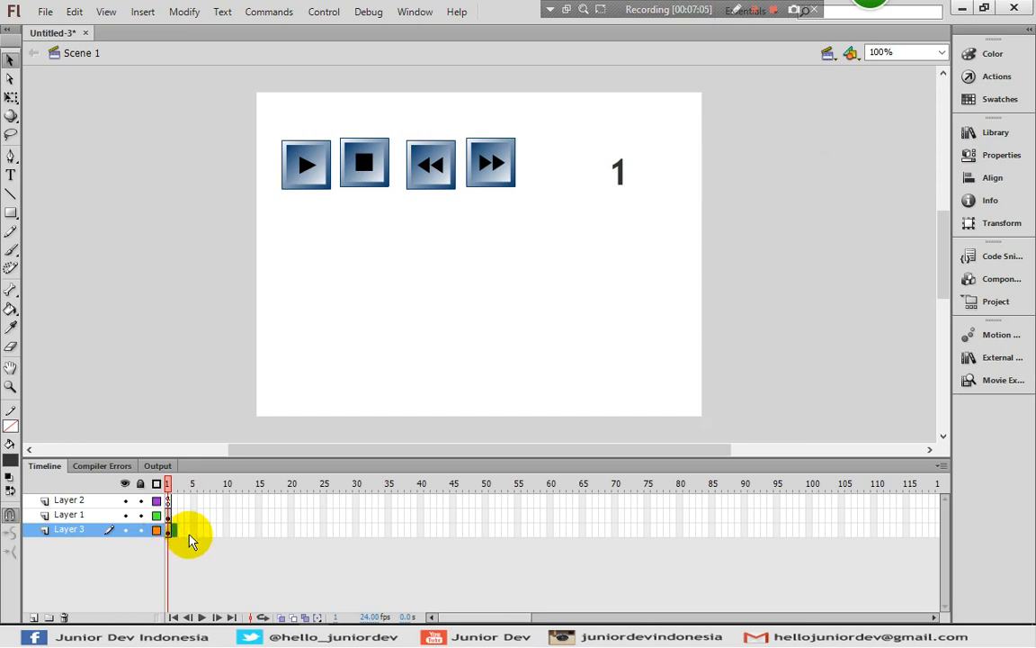
key(F6)
double_click(626, 176)
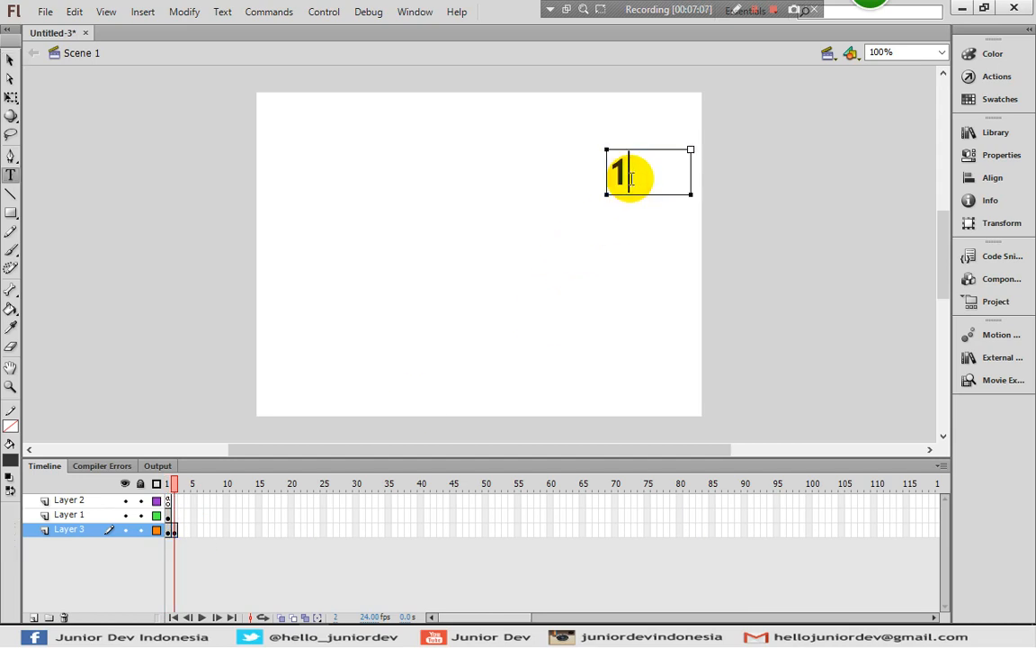
text(2)
click(180, 529)
key(F6)
click(639, 170)
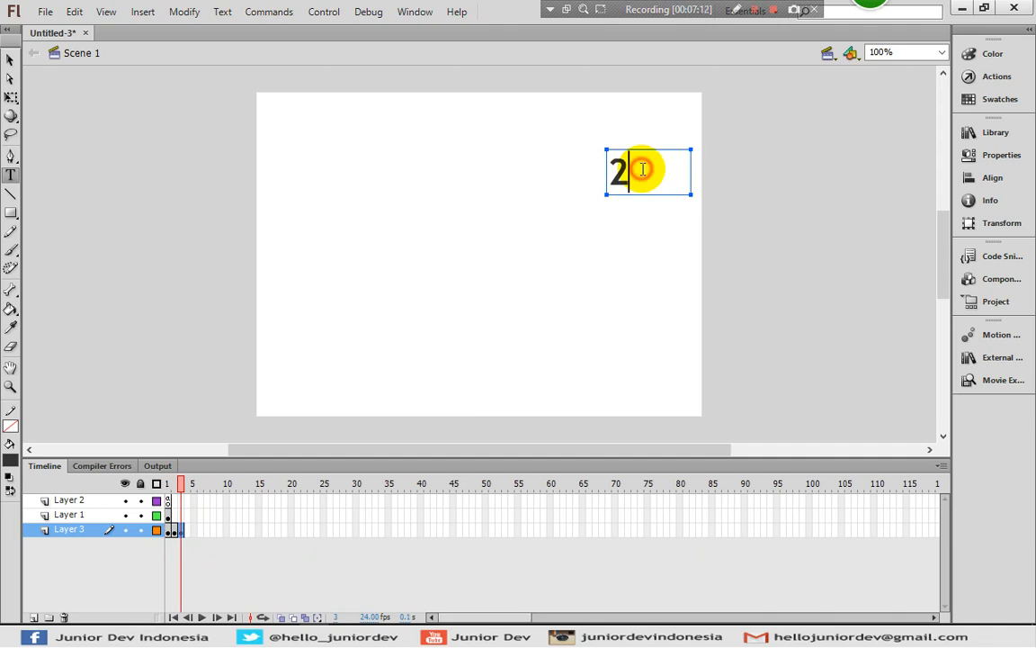
key(BackSpace)
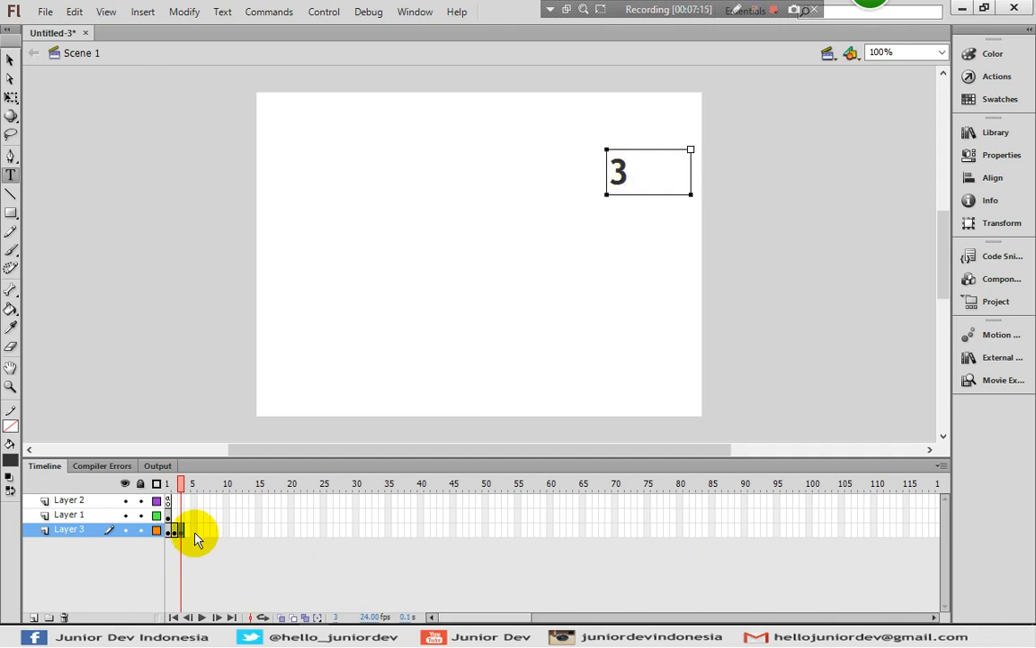
Insert keyframes at frames 4 and 5 of Layer 3 and change their numbers to 4 and 5 respectively
key(F6)
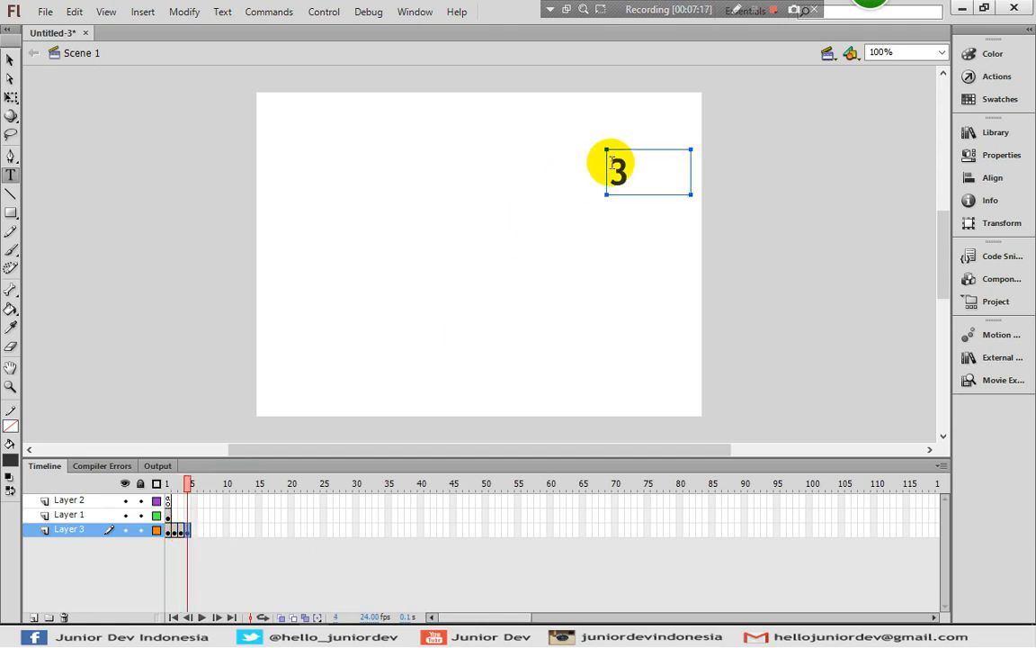
click(629, 177)
double_click(630, 176)
text(4)
key(F6)
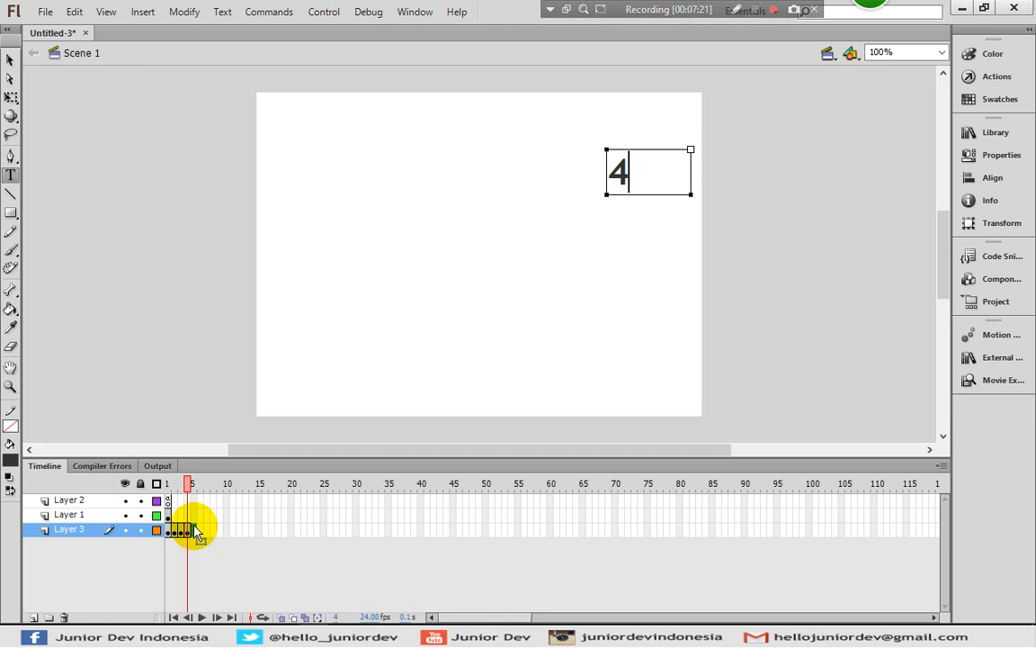
click(196, 531)
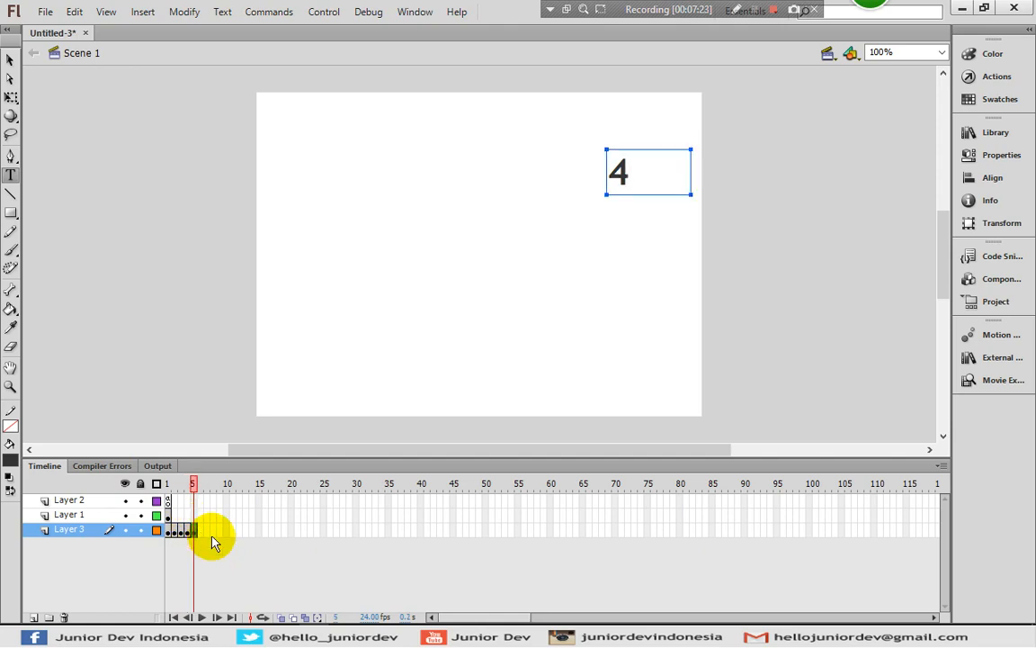
click(648, 178)
double_click(648, 178)
text(5)
drag(169, 535, 199, 538)
click(199, 532)
click(195, 532)
click(201, 533)
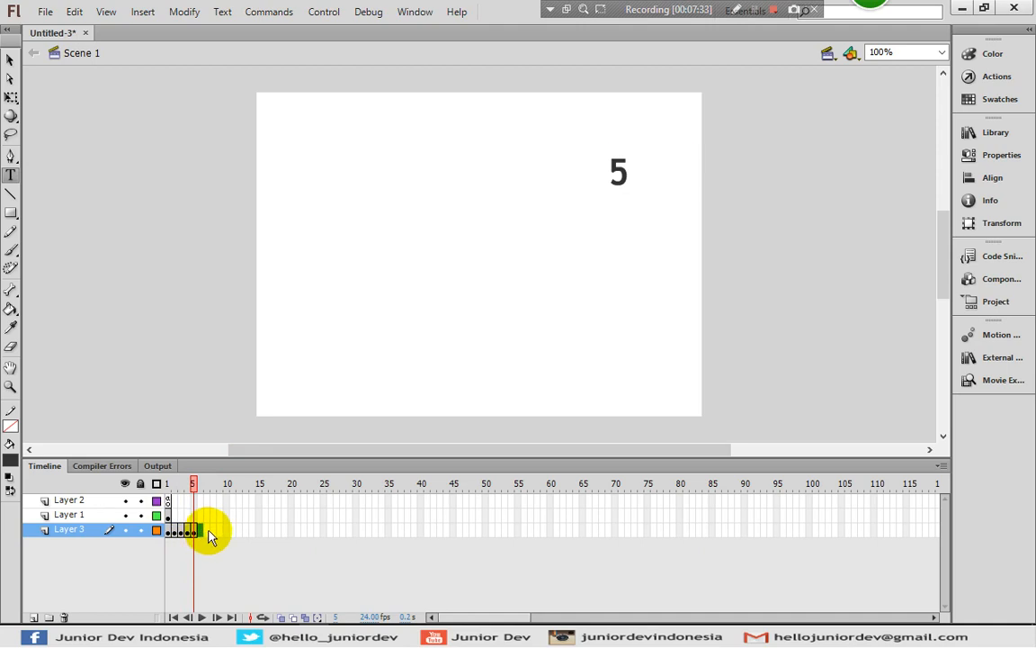
Insert a keyframe at frame 30 of Layer 3 and change its number to 30
click(355, 531)
key(F5)
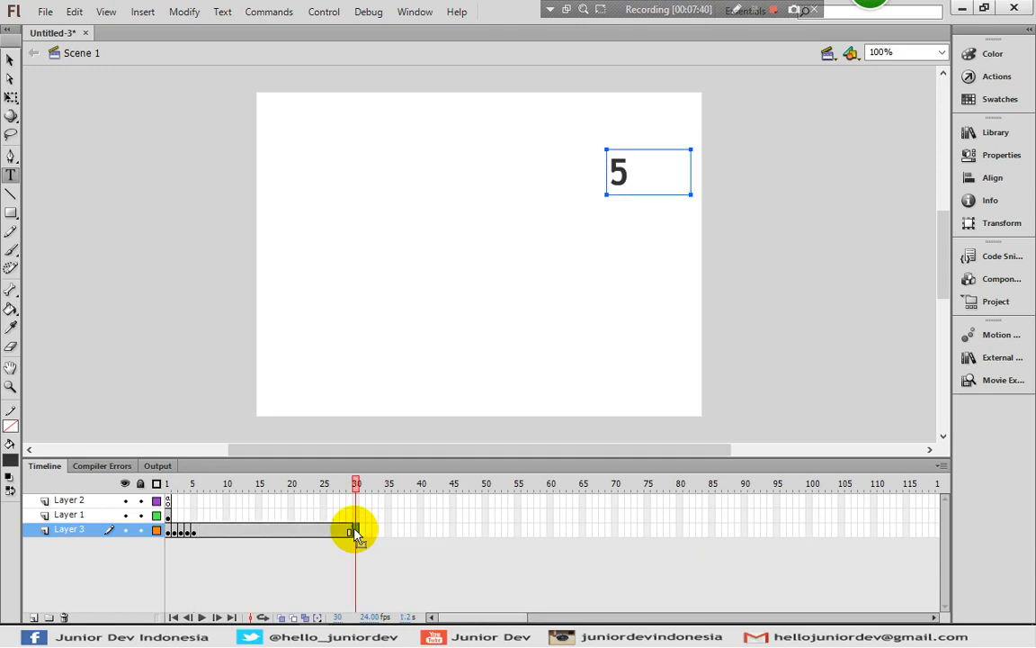
click(630, 178)
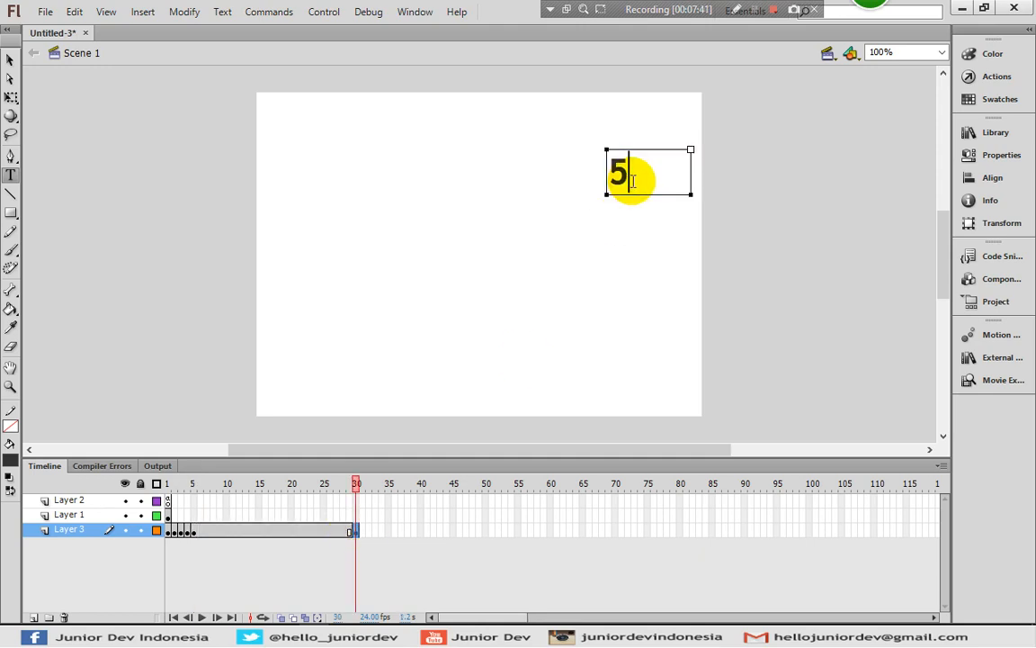
double_click(634, 180)
text(30)
click(9, 58)
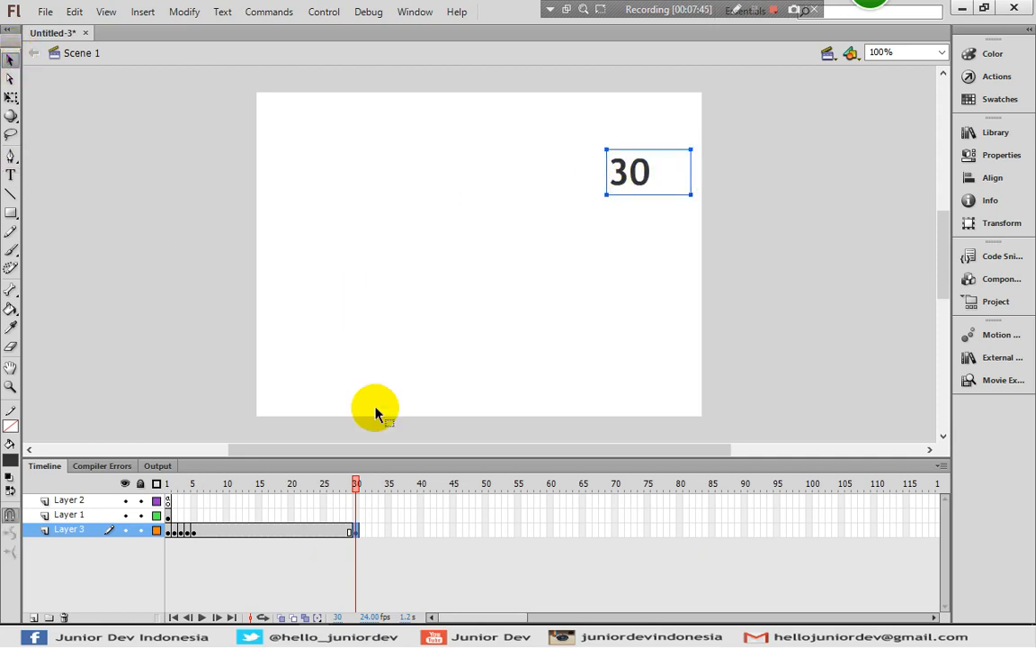
Extend Layer 1 and Layer 2 to frame 30 by inserting a regular frame there on each layer
click(168, 515)
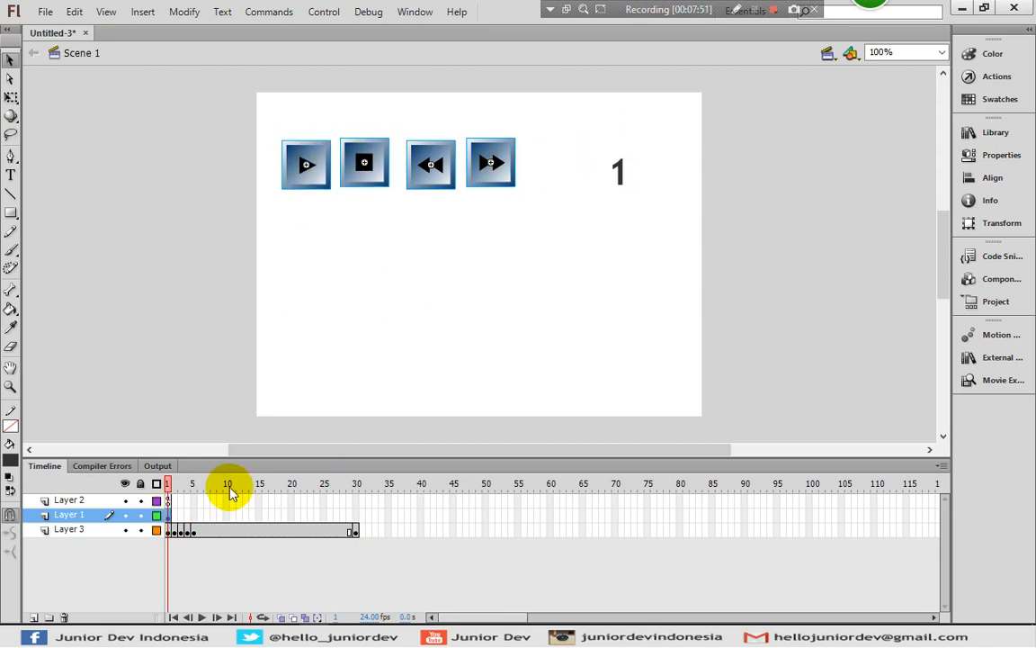
click(355, 516)
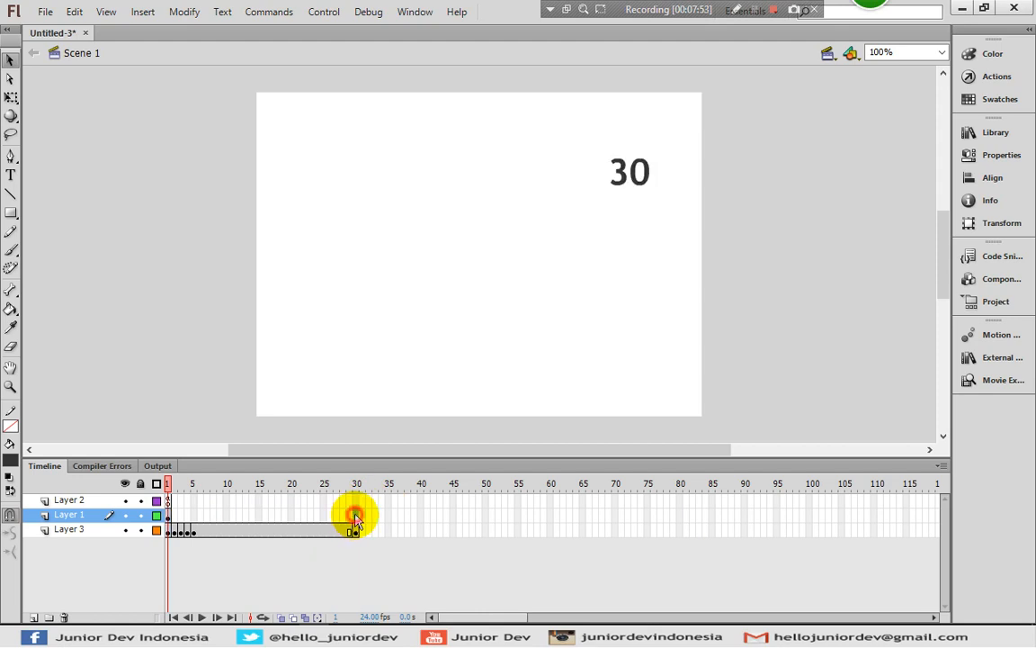
right_click(356, 519)
click(437, 156)
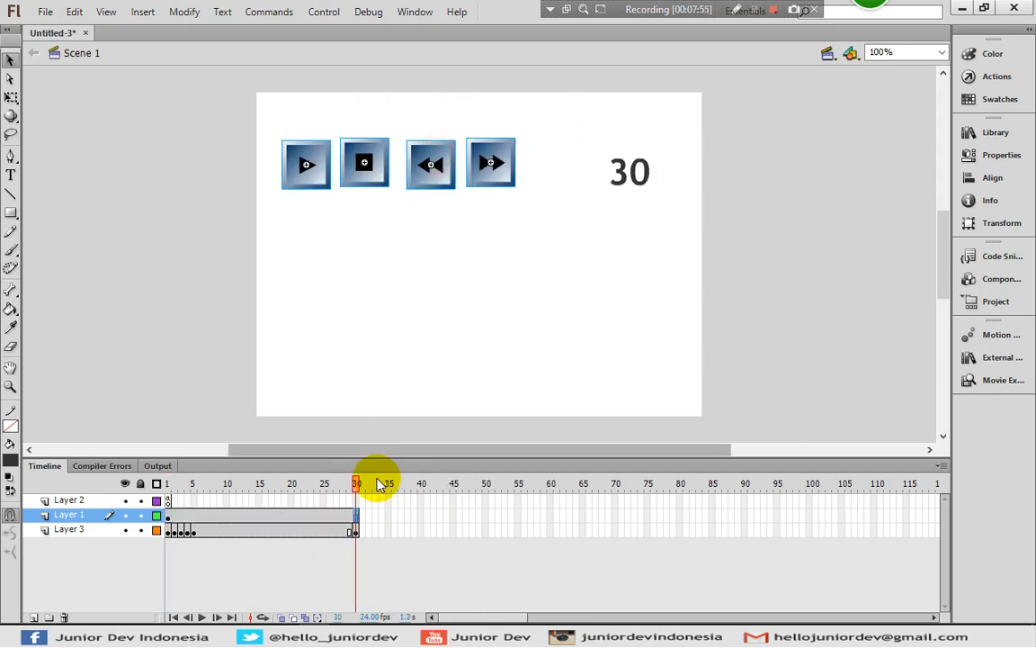
right_click(355, 501)
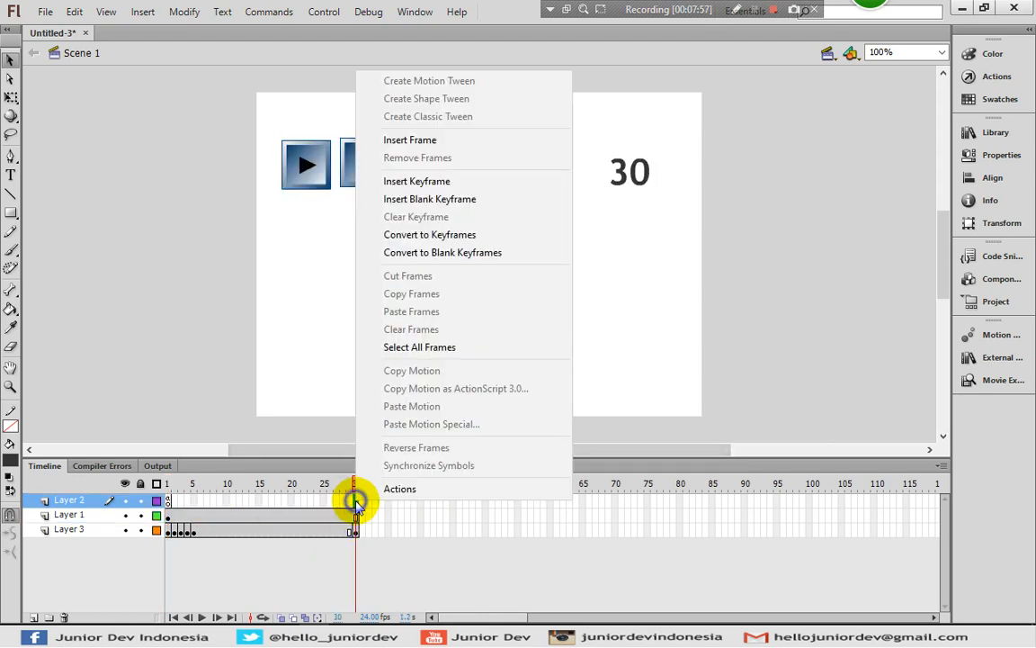
click(453, 140)
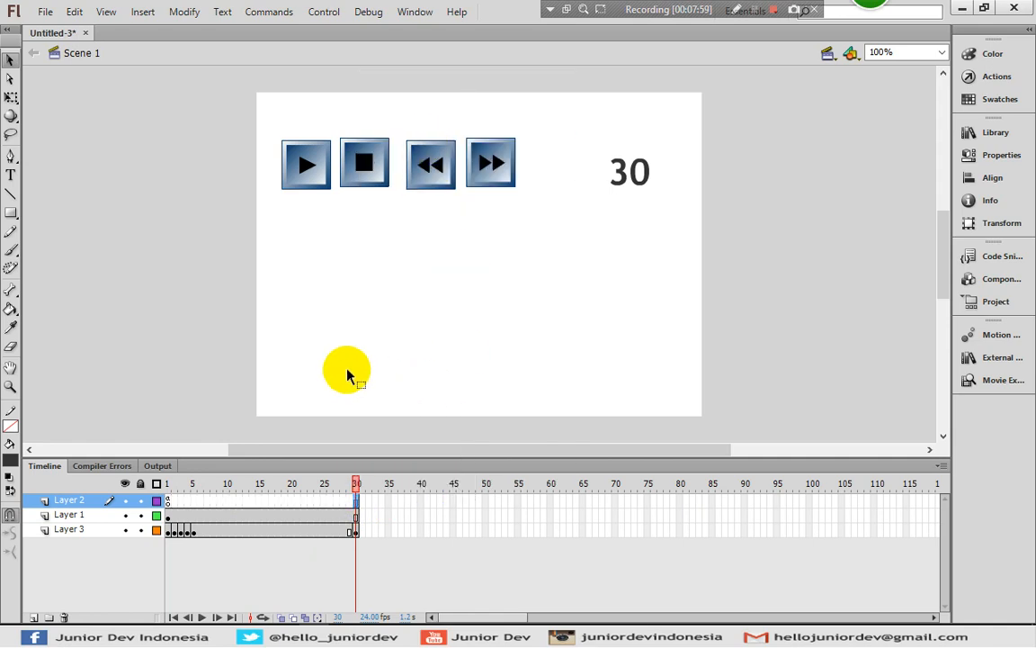
click(287, 317)
In the frame 1 script on Layer 2, add gotoAndPlay(2); to the ke_30_play function and close the script editor
click(168, 500)
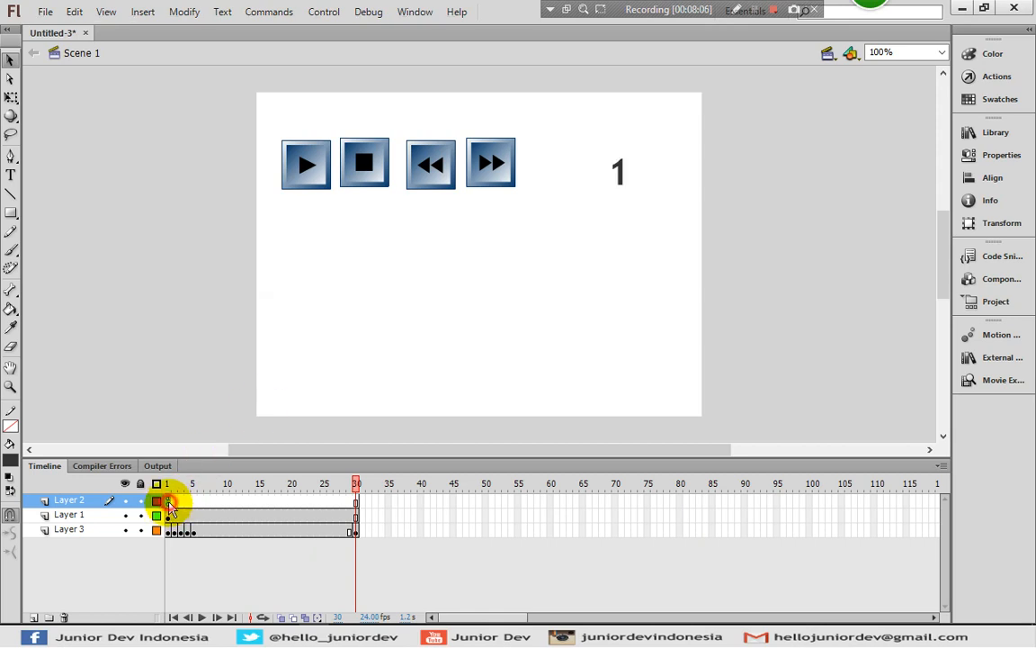
click(995, 77)
click(446, 222)
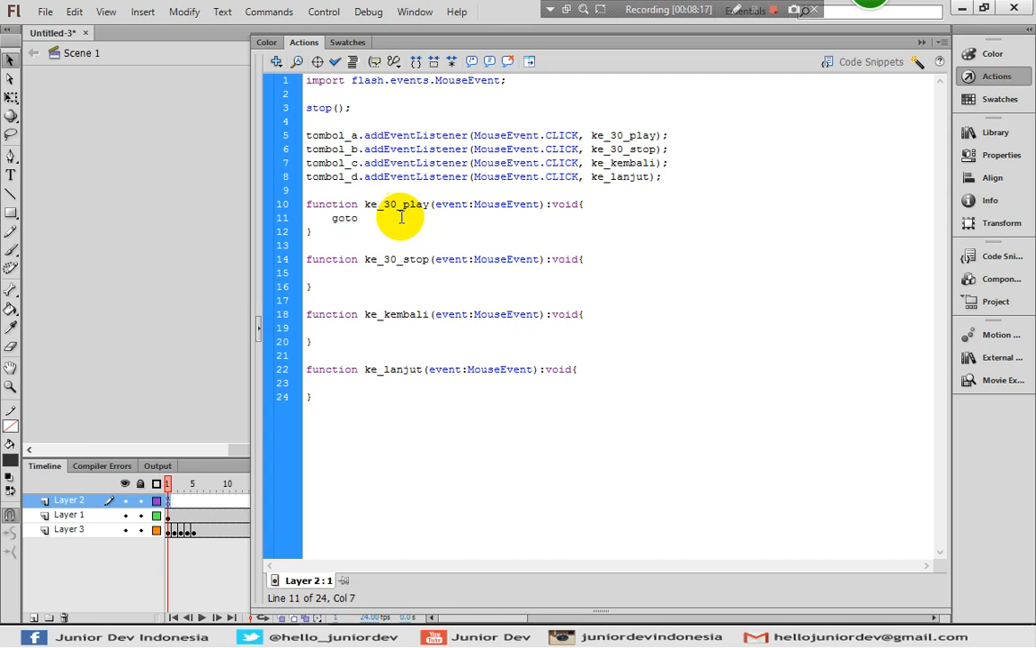
text(gotoAndPlay(2);)
click(971, 76)
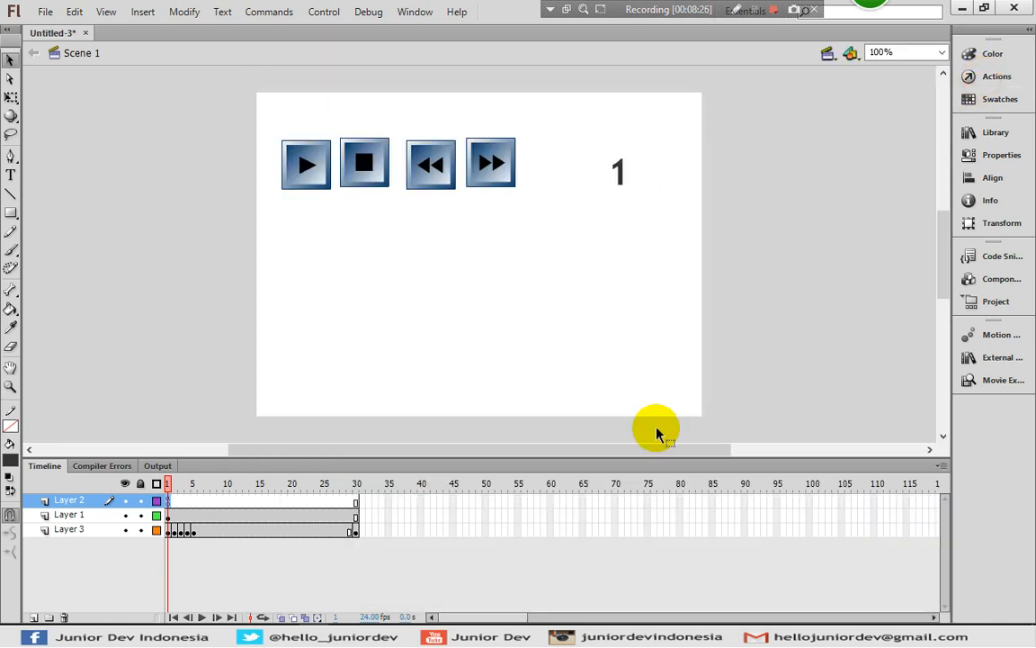
Insert a keyframe at frame 30 of Layer 2 and give it a stop(); script
click(357, 501)
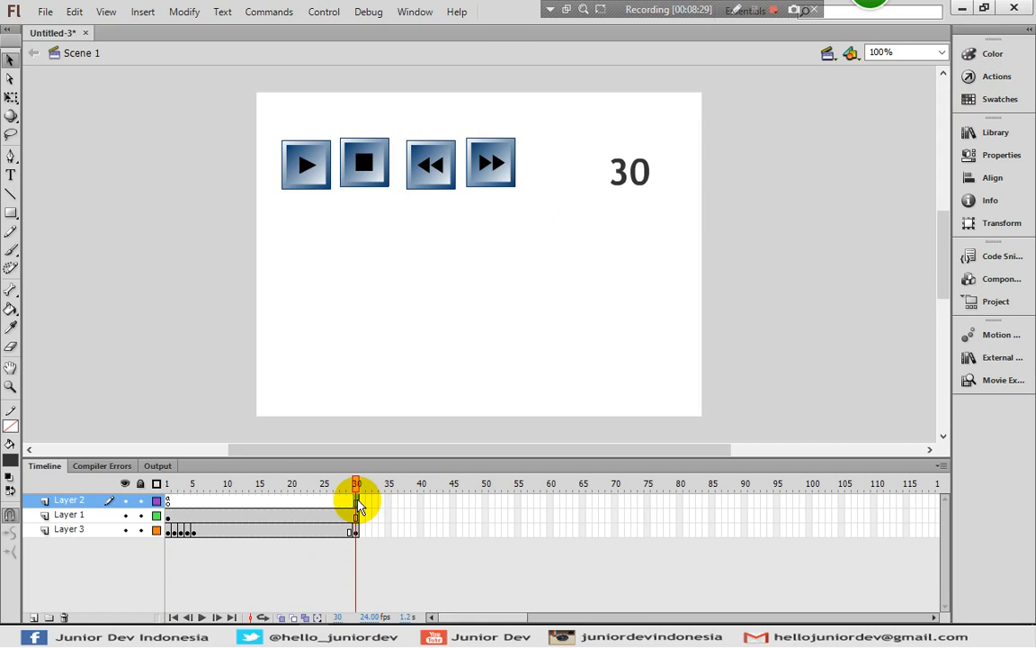
right_click(358, 505)
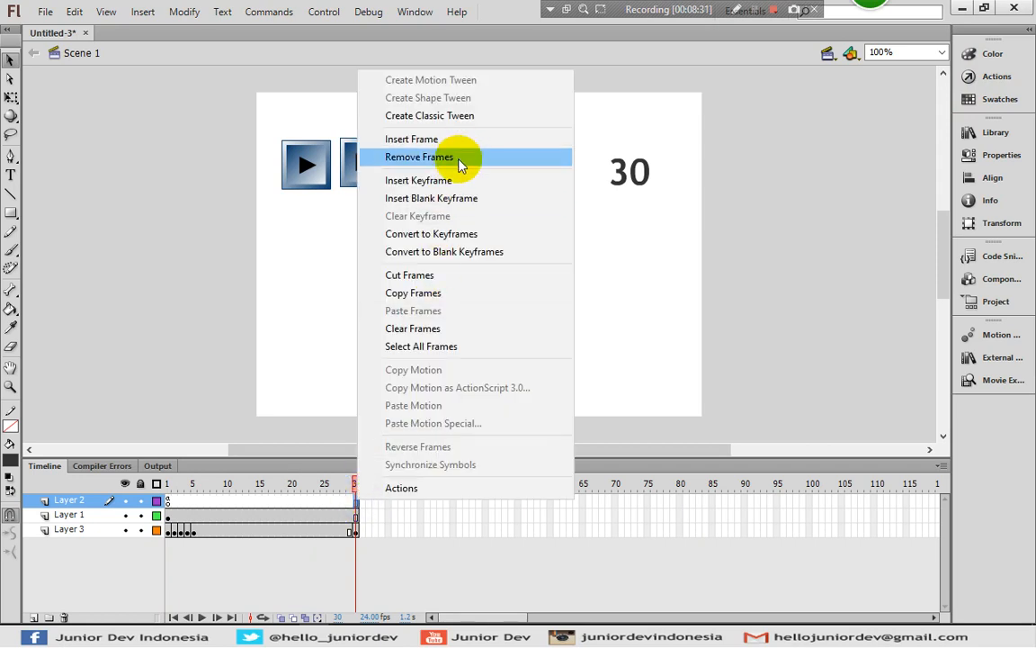
click(456, 183)
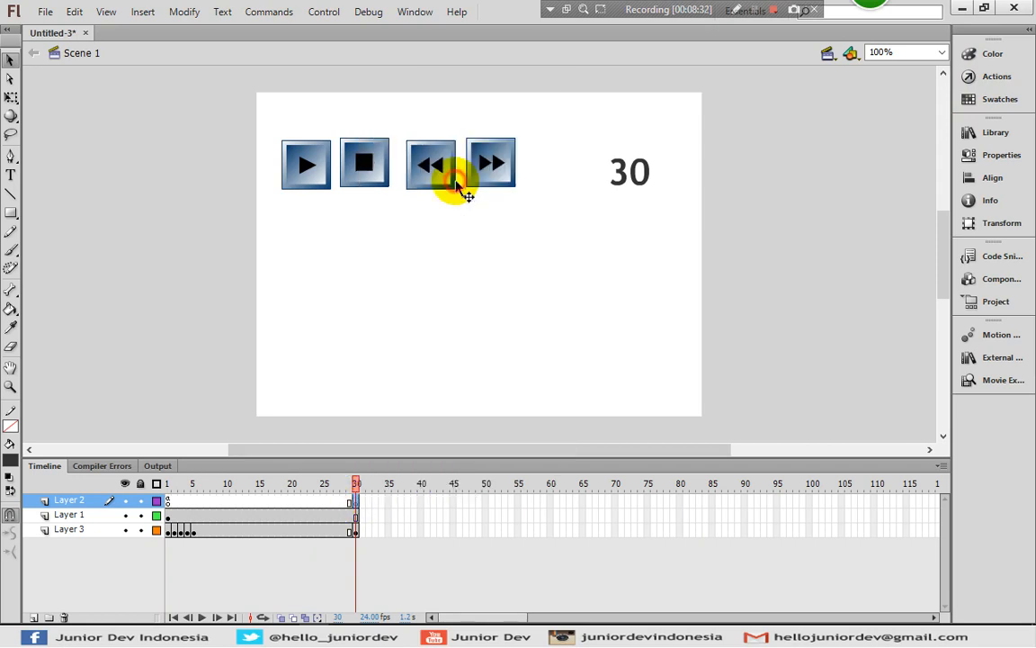
click(971, 76)
text(stop();)
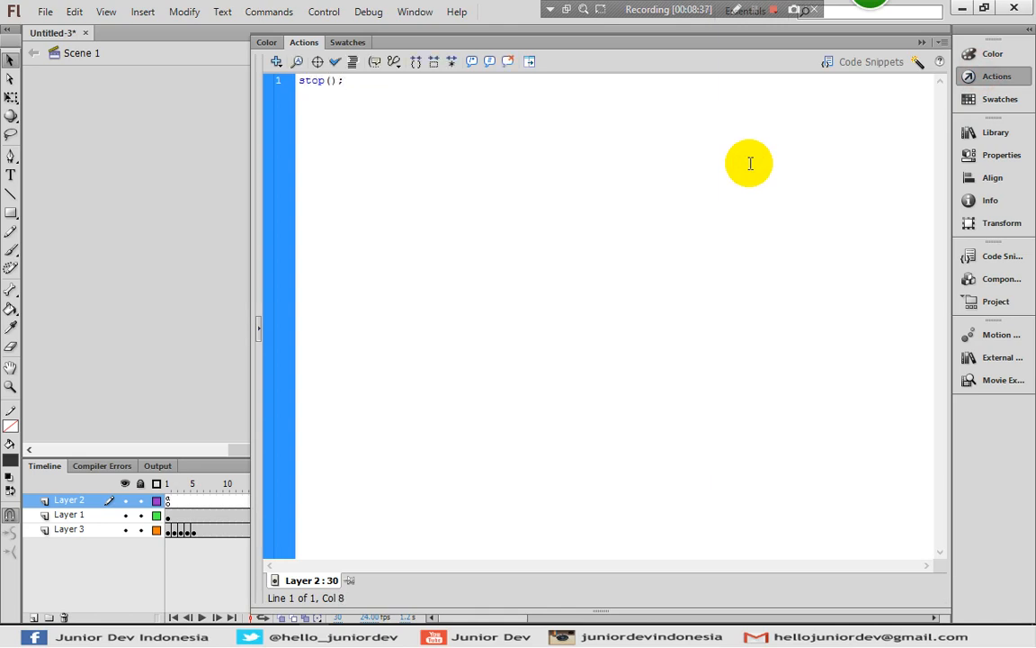
click(999, 76)
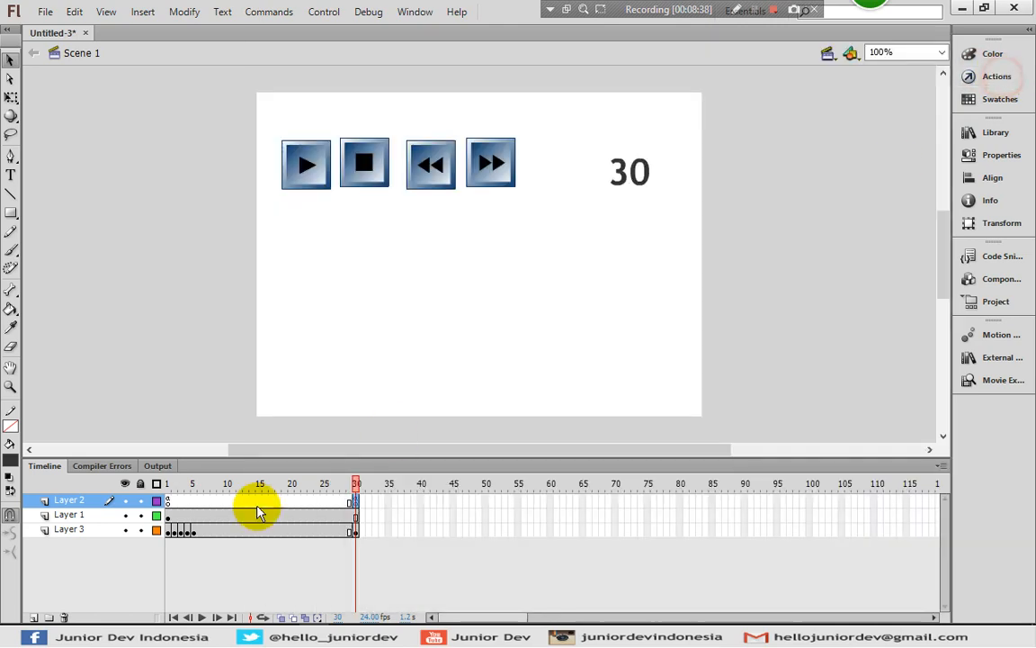
Reopen the frame 1 script on Layer 2 and add gotoAndStop(30); to the ke_30_stop function
click(173, 498)
click(169, 500)
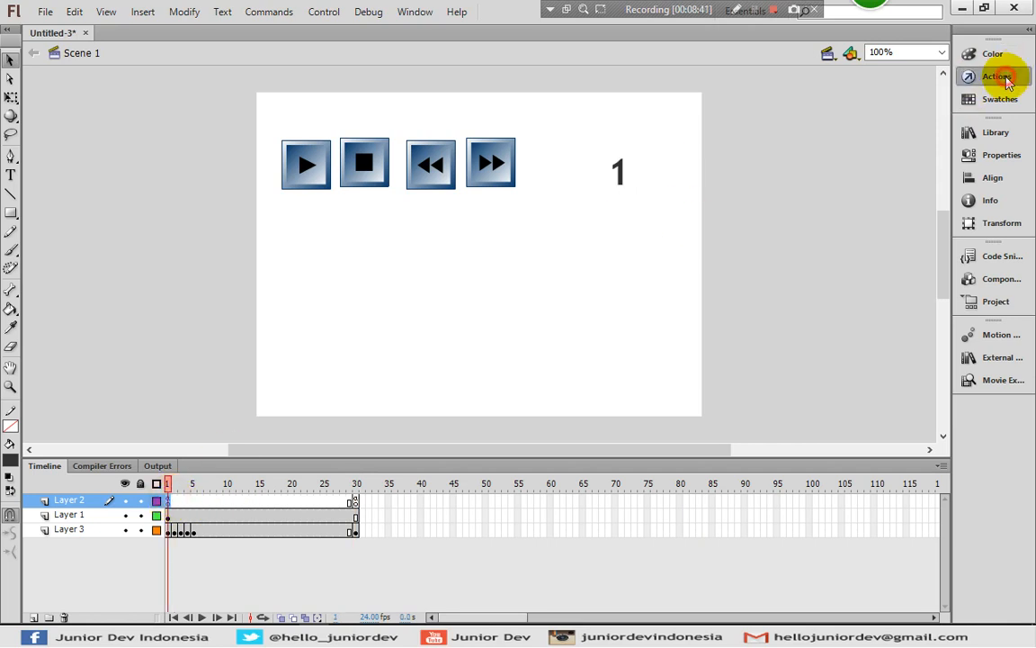
click(999, 76)
click(408, 271)
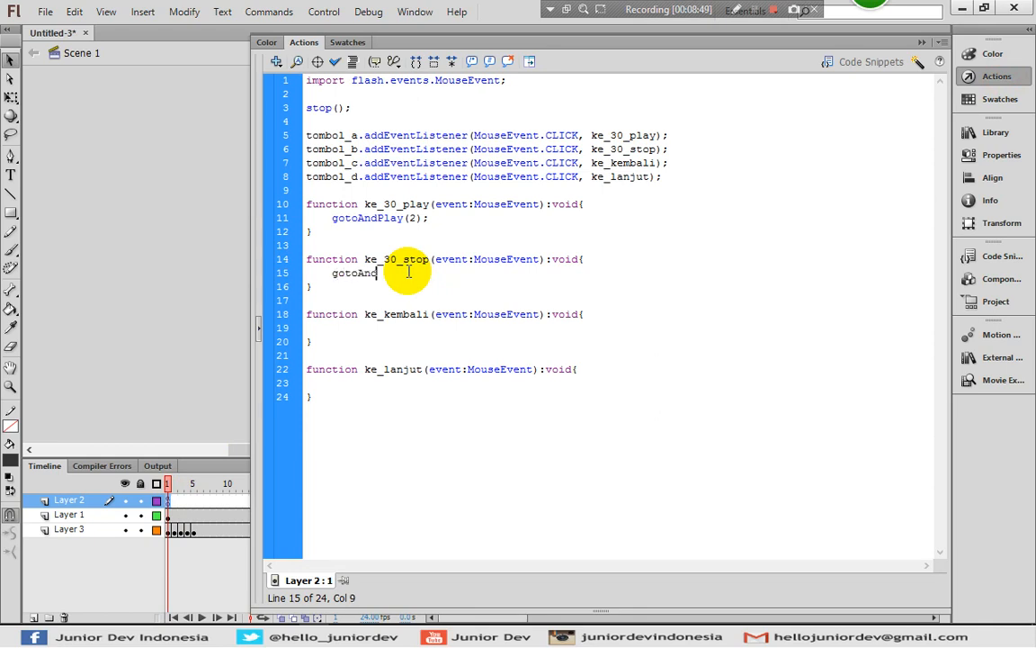
text(()
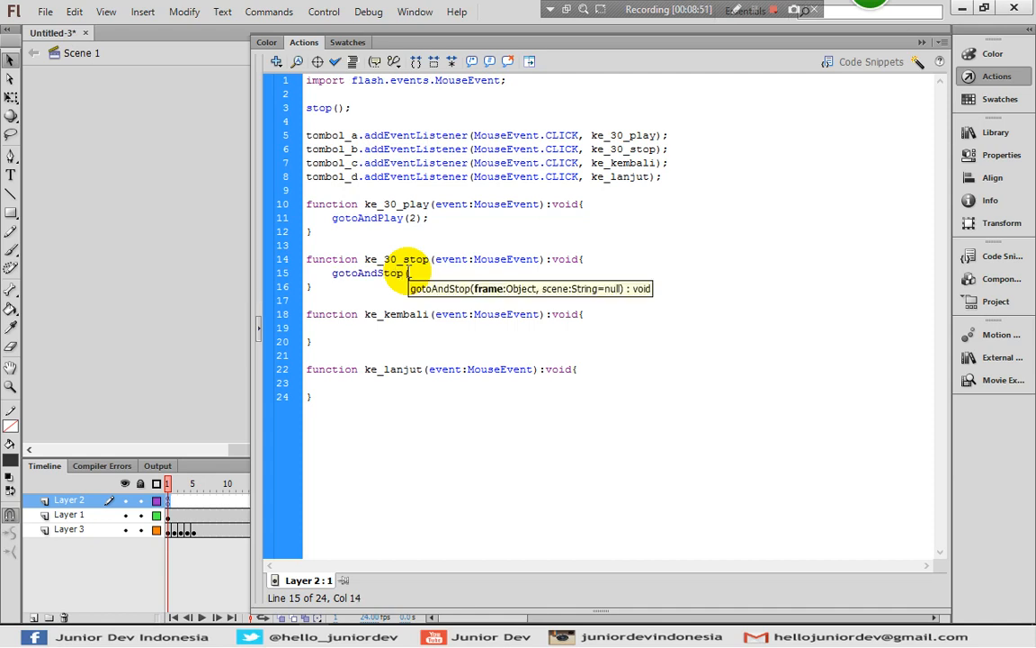
text(30);)
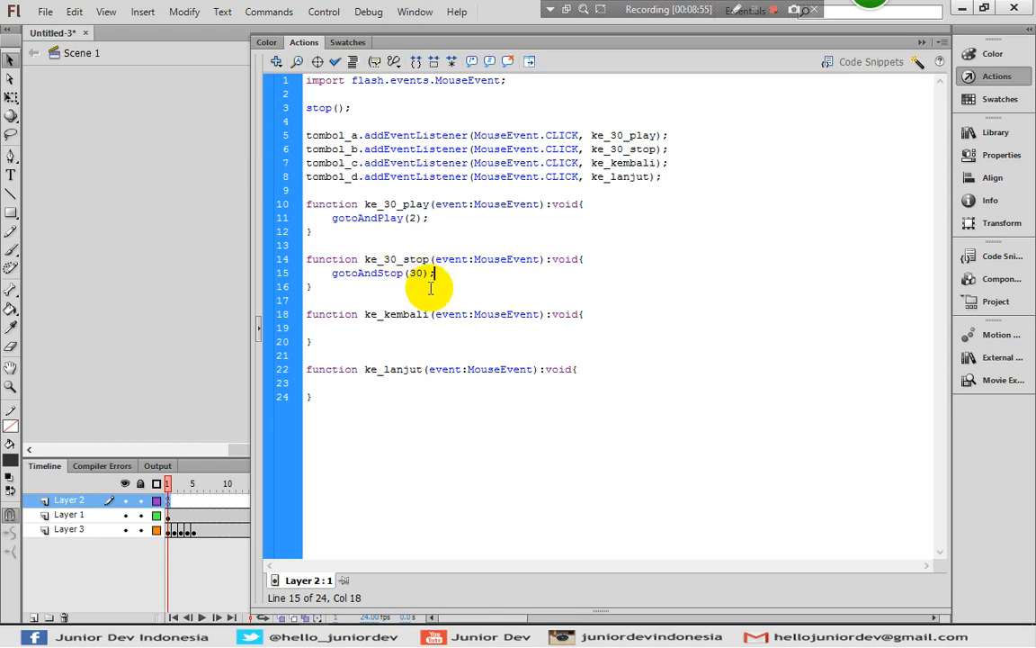
Add prevFrame(); to the ke_kembali function and nextFrame(); to the ke_lanjut function, and close the script editor
click(350, 340)
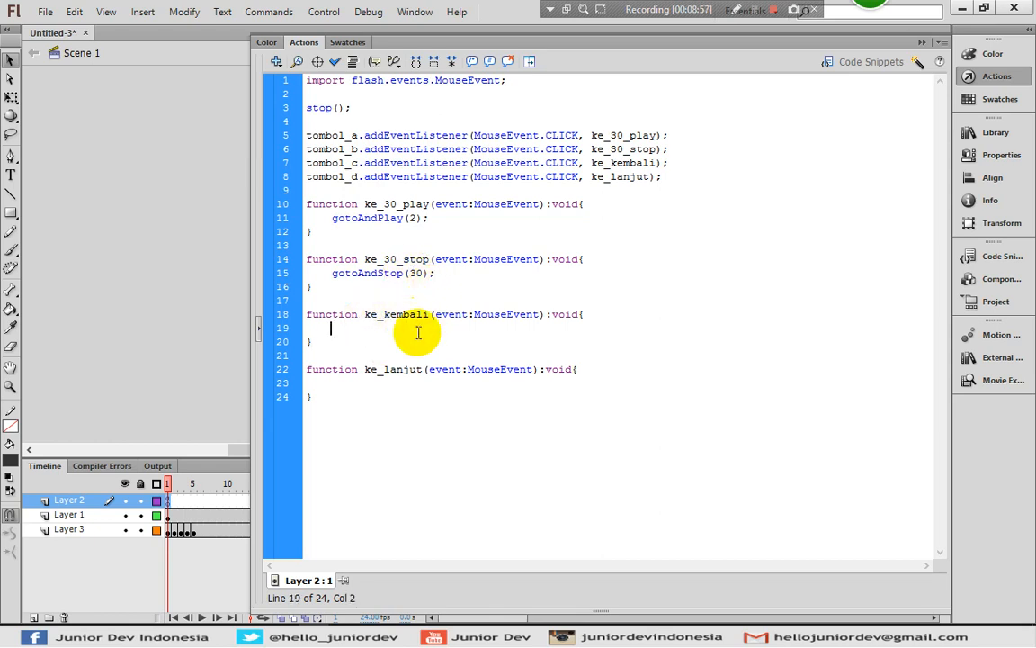
click(371, 327)
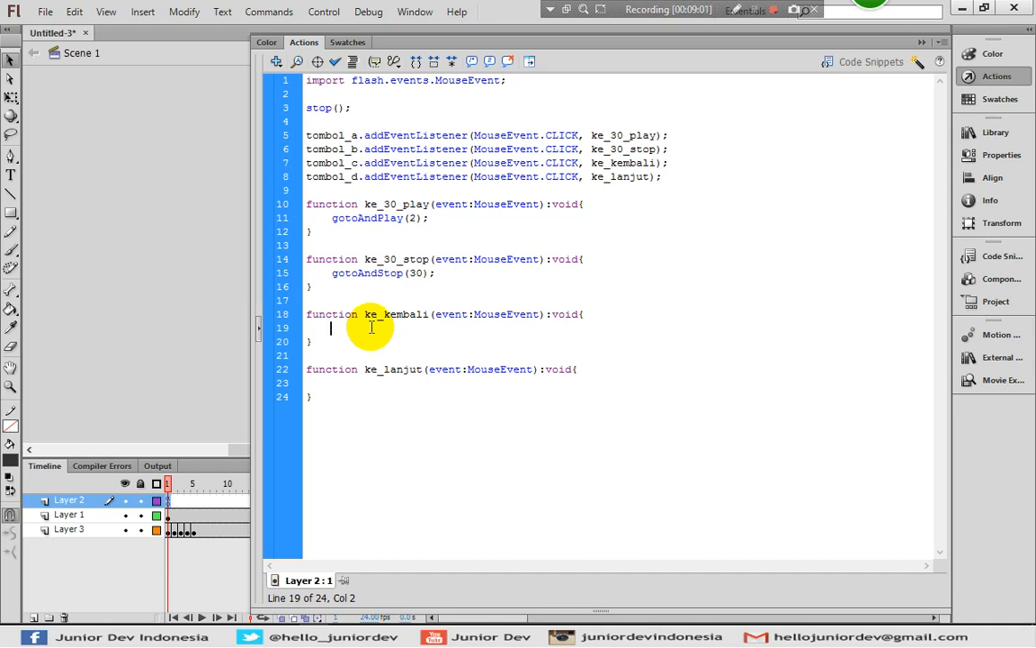
text(prevFrame();)
click(381, 382)
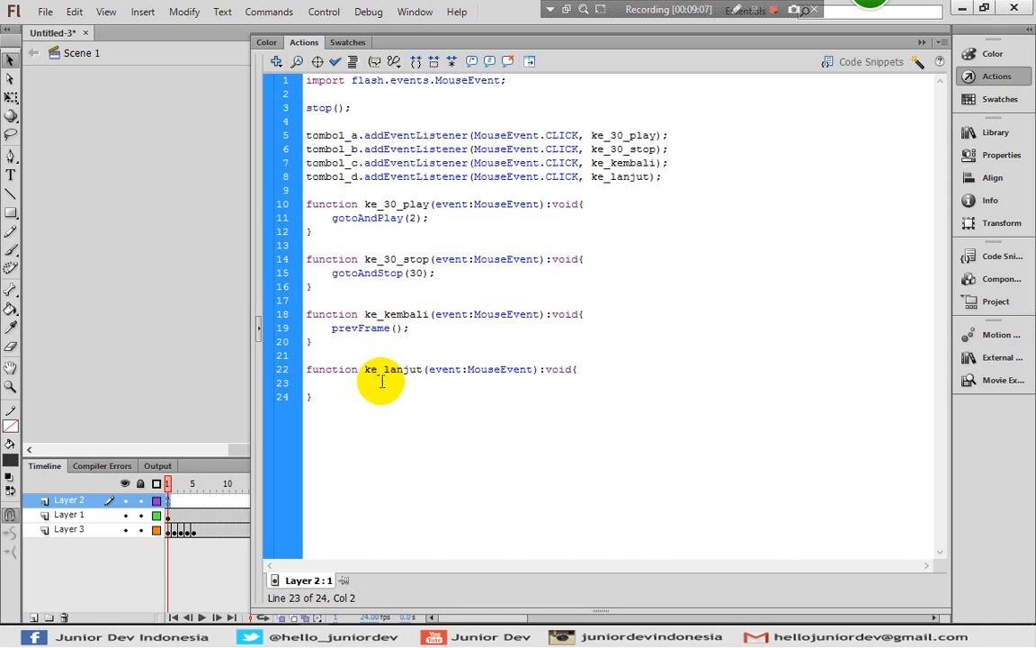
text(nextFrame();)
click(968, 77)
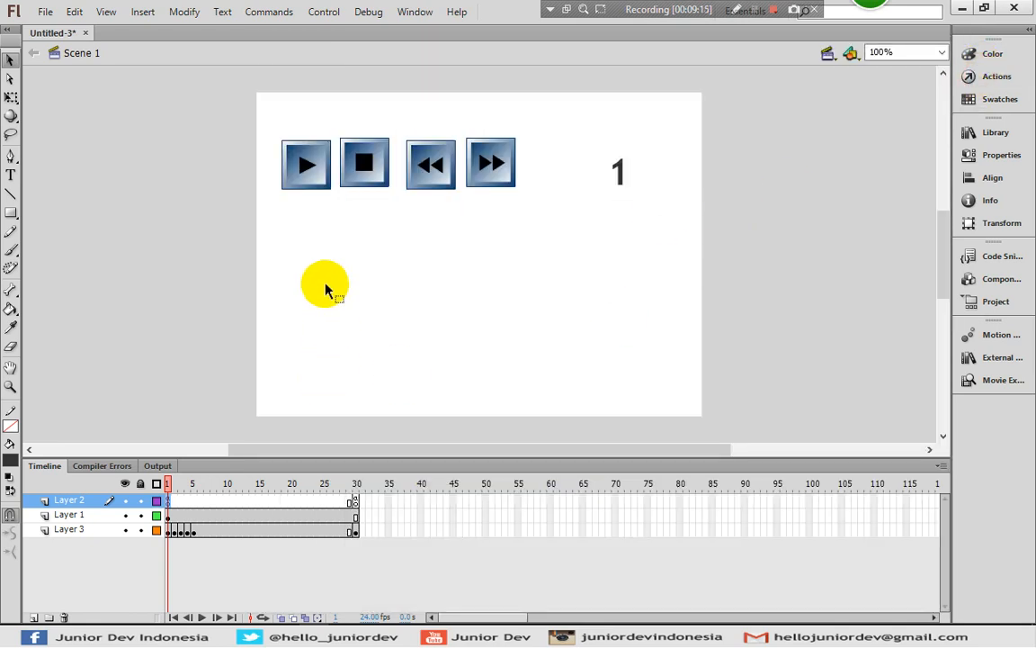
Review the gotoAndPlay(2); line in the frame 1 script against frames 1 and 2 of Layer 2, and close the script editor
click(990, 81)
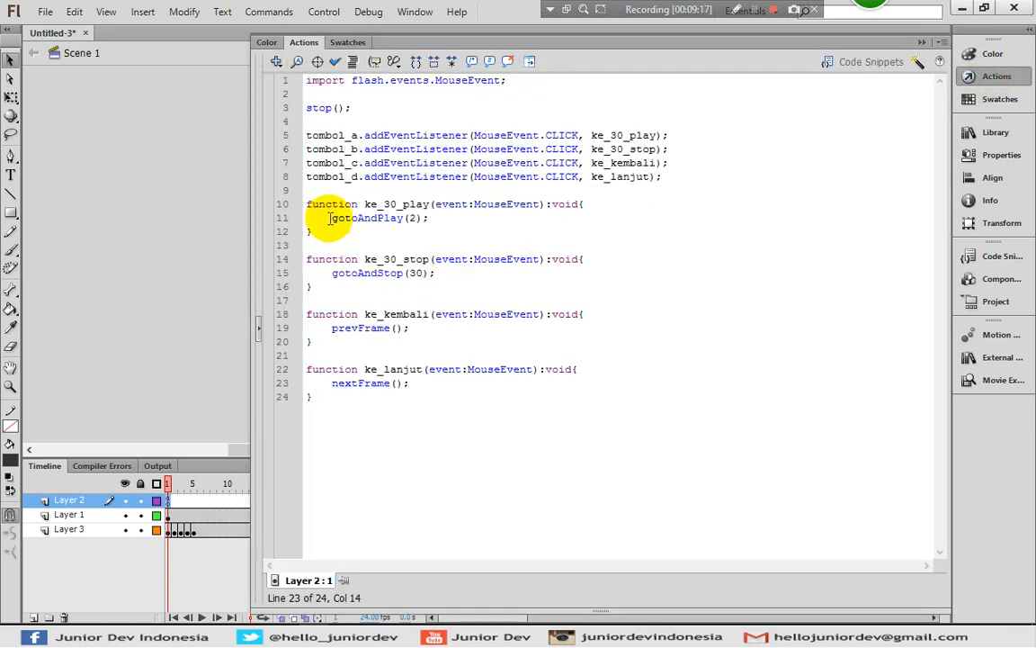
click(331, 218)
drag(331, 218, 437, 218)
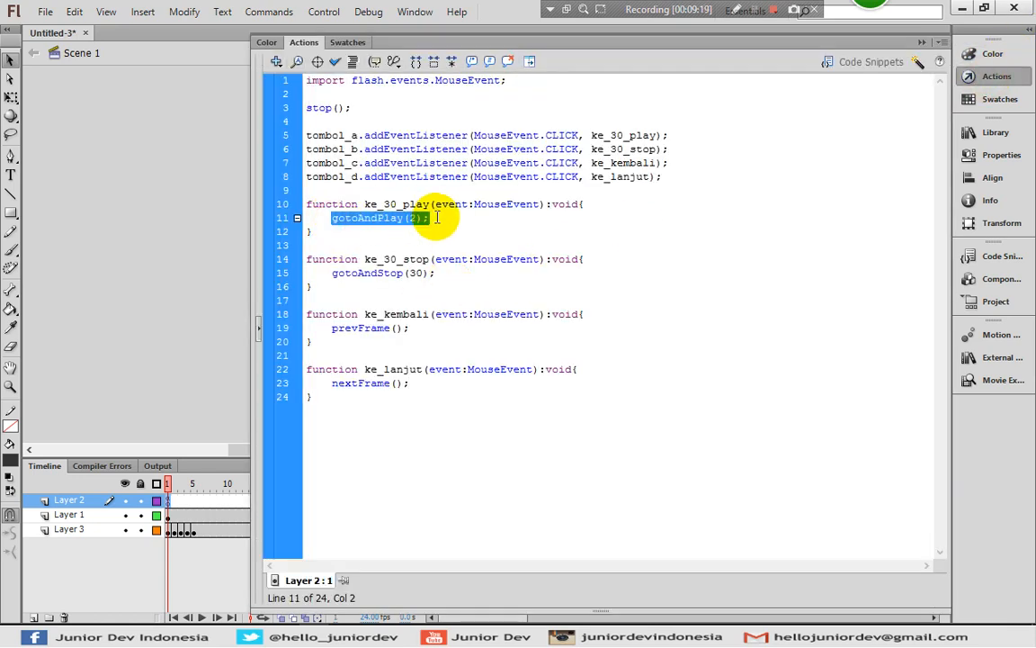
click(437, 218)
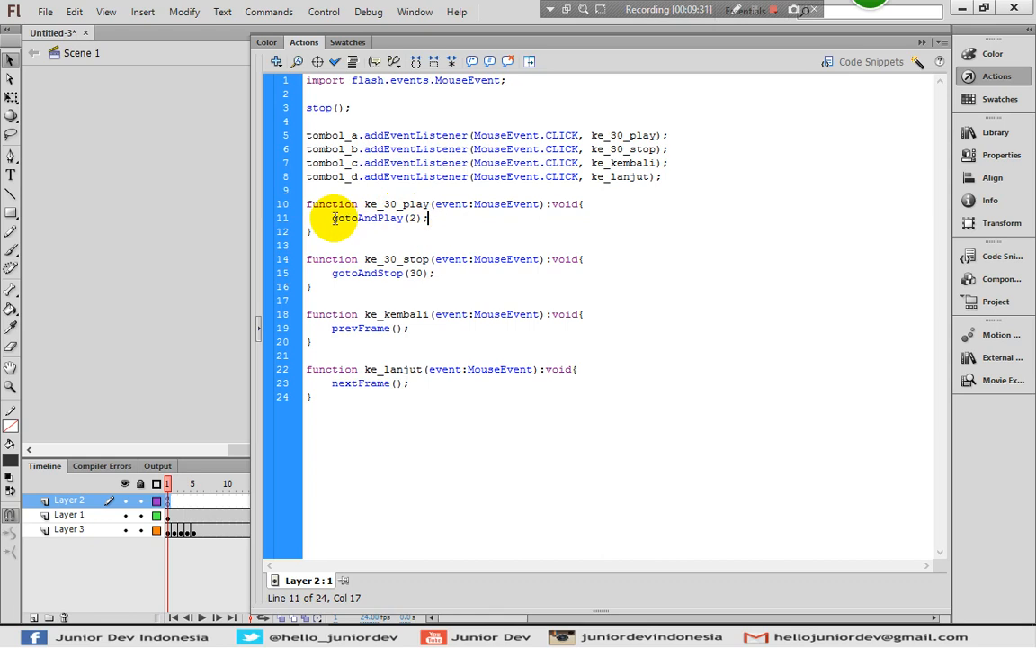
click(175, 499)
mouse_move(179, 500)
mouse_down()
mouse_move(346, 483)
mouse_move(449, 489)
mouse_move(200, 521)
mouse_move(171, 506)
mouse_up()
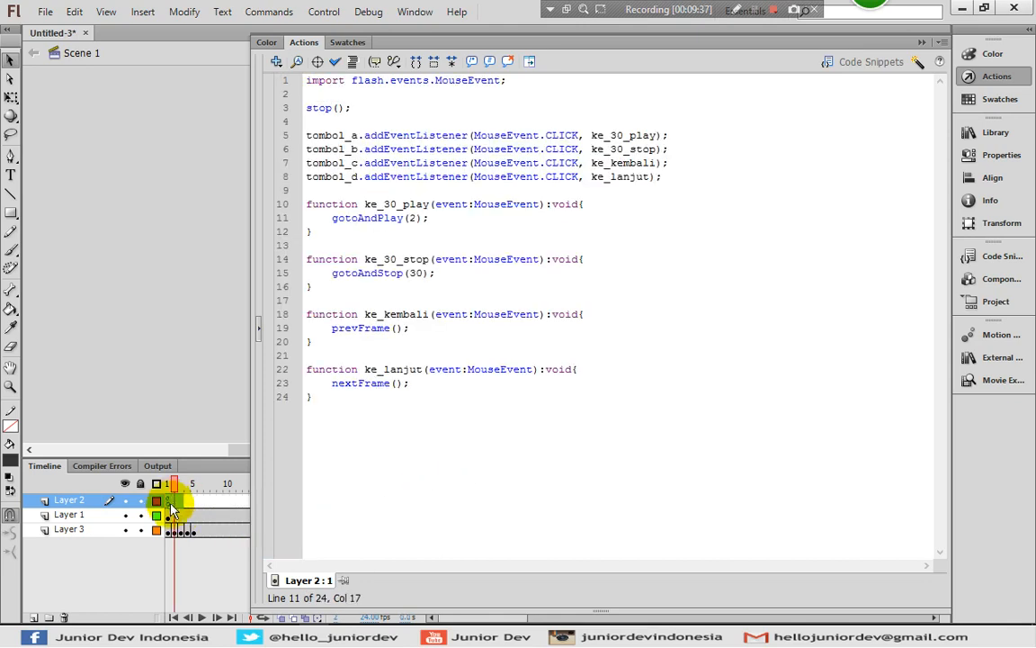
click(169, 501)
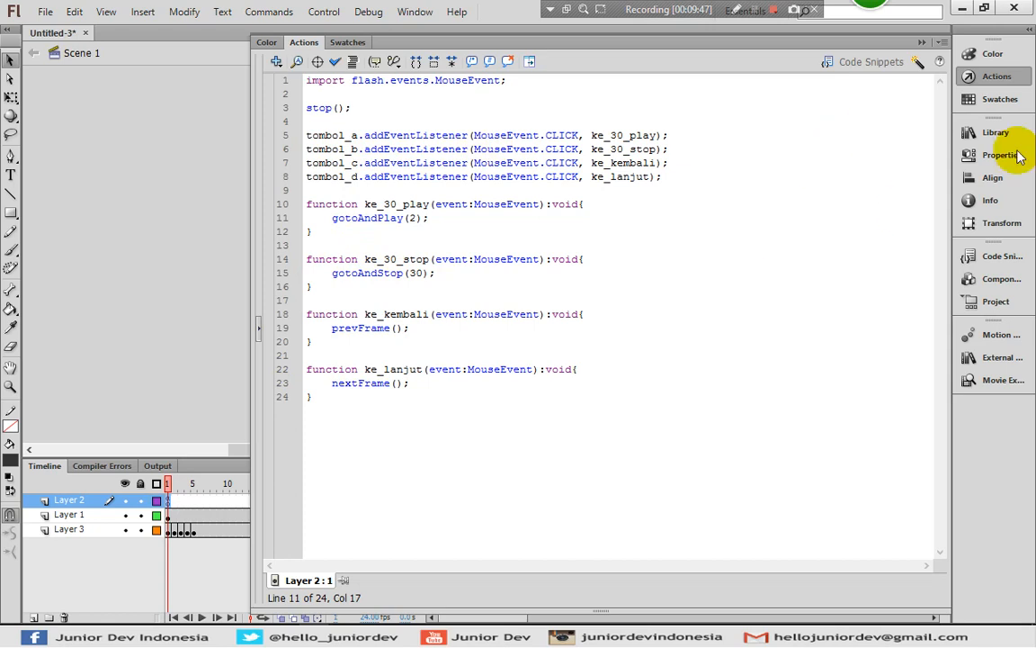
click(985, 75)
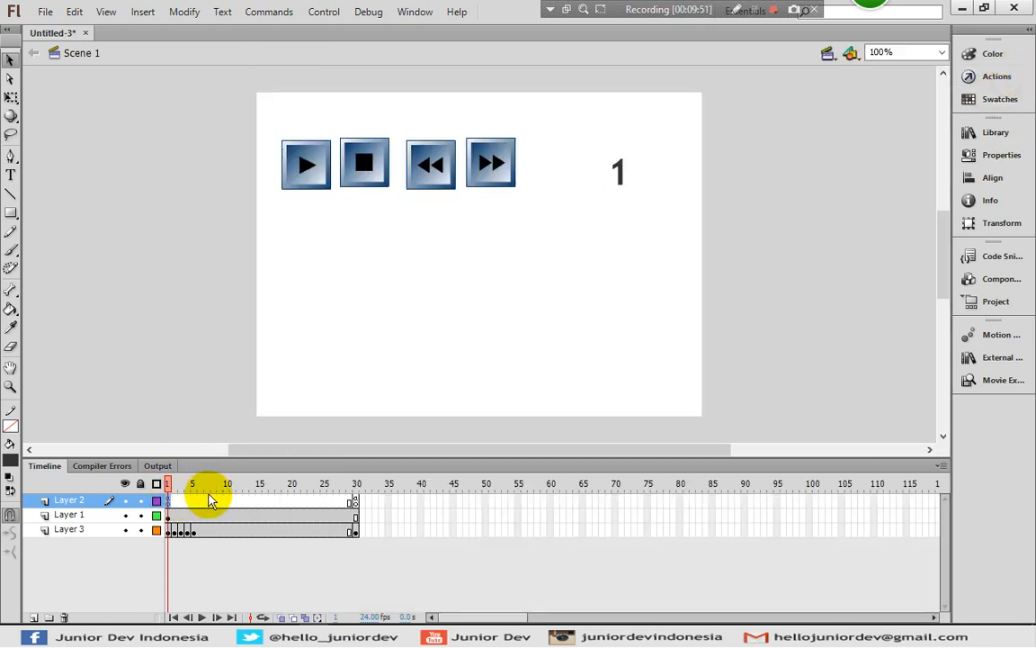
Inspect frame 30 of Layer 2 on the stage, return to frame 1 and reopen its script to review the ke_30_stop function
click(355, 500)
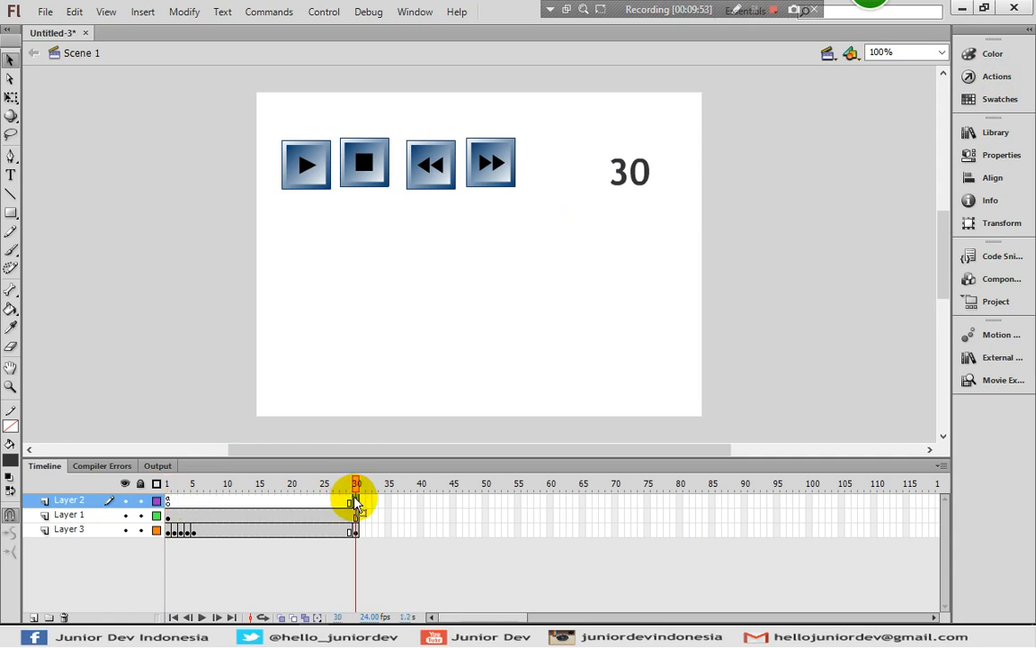
drag(166, 500, 352, 500)
click(351, 500)
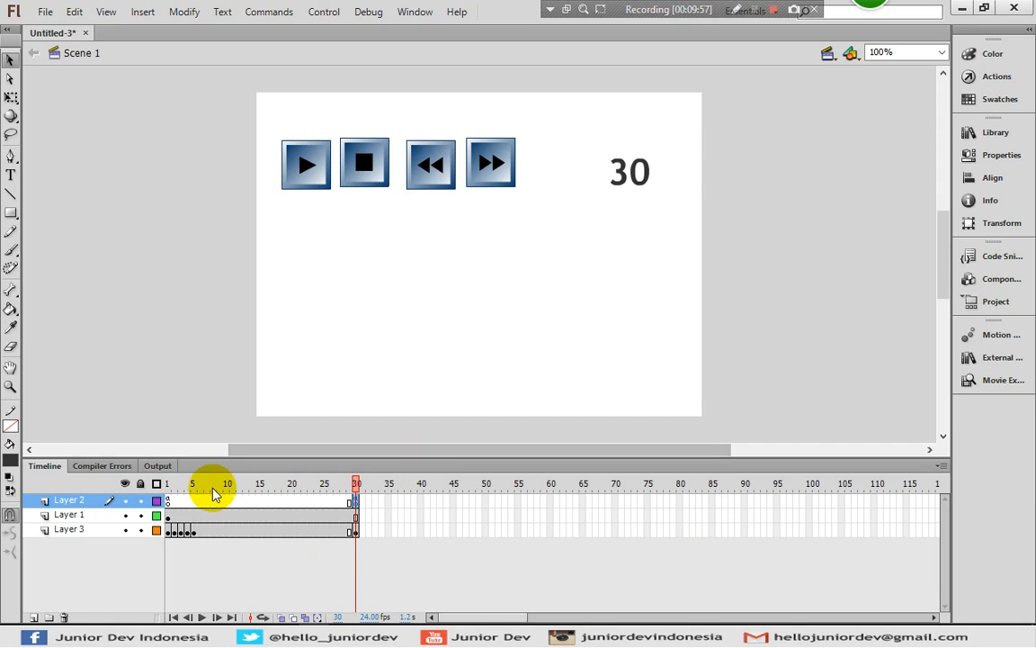
click(167, 500)
click(997, 55)
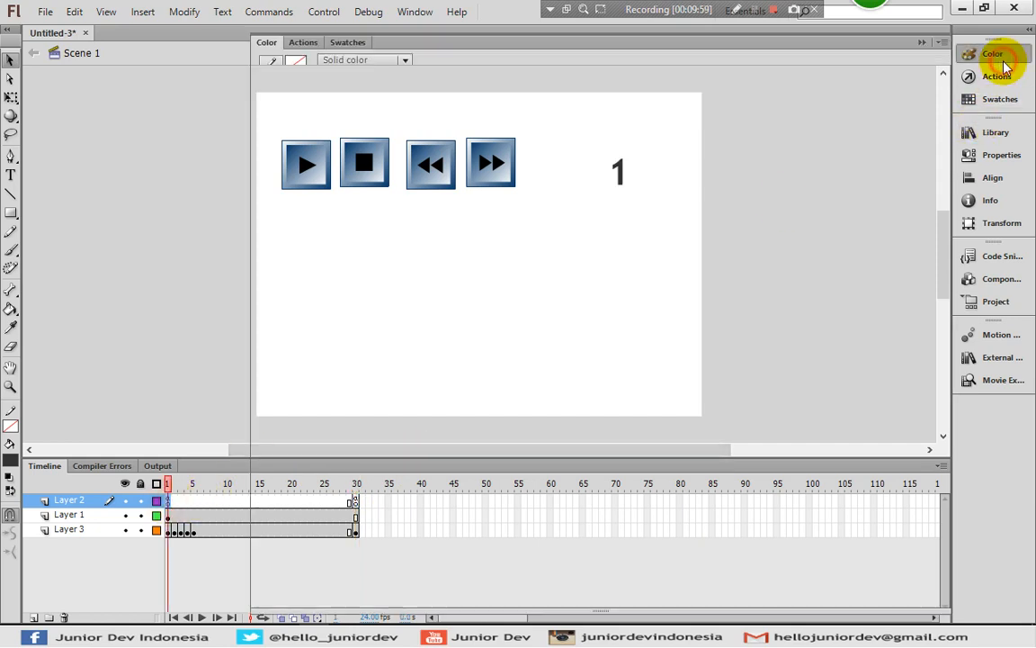
click(996, 76)
click(536, 301)
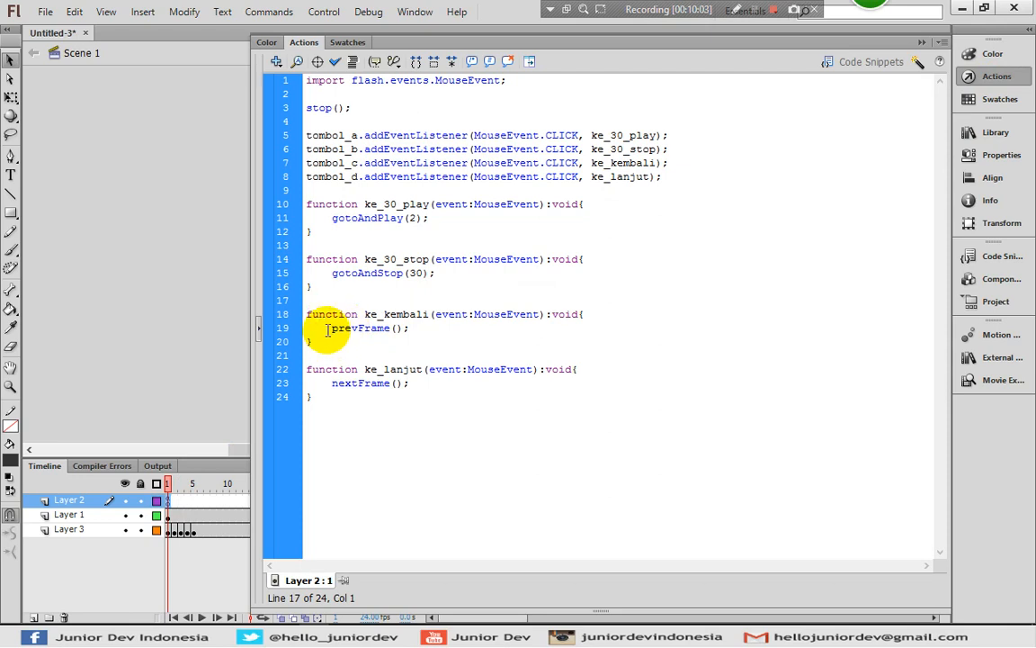
Step back and forth through the early frames of Layer 2 to examine the prevFrame and nextFrame functions, and close the script editor
click(195, 504)
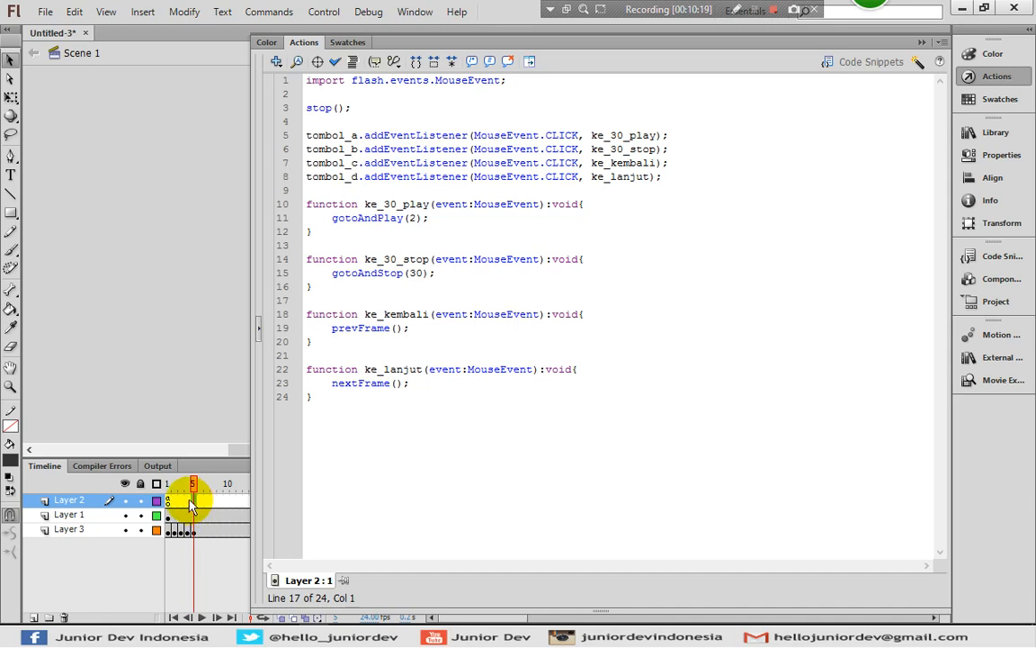
click(189, 504)
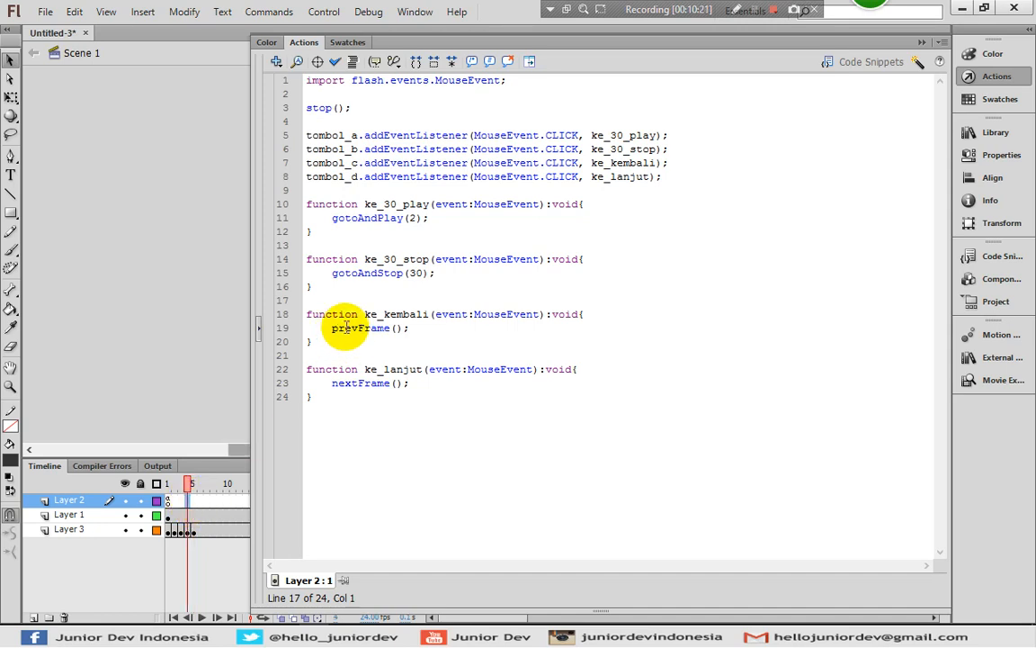
click(184, 501)
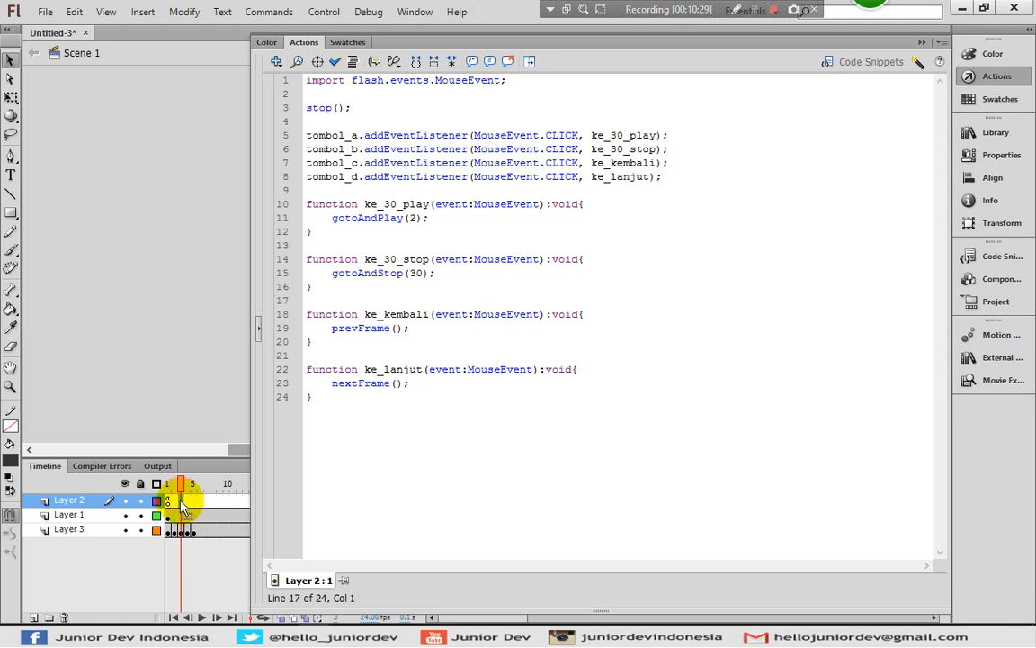
click(175, 501)
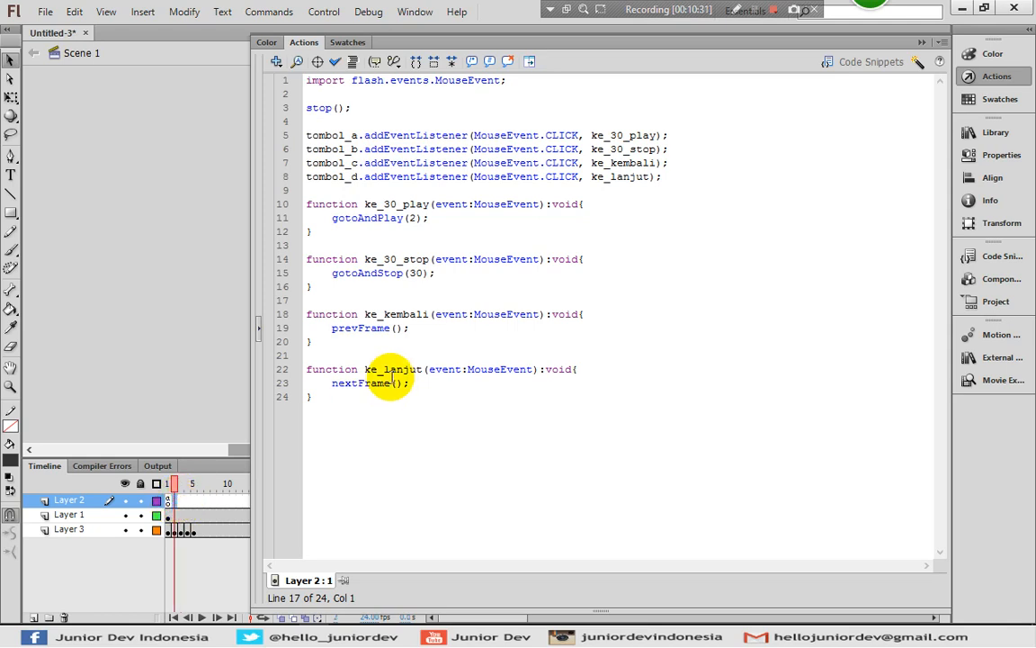
click(193, 502)
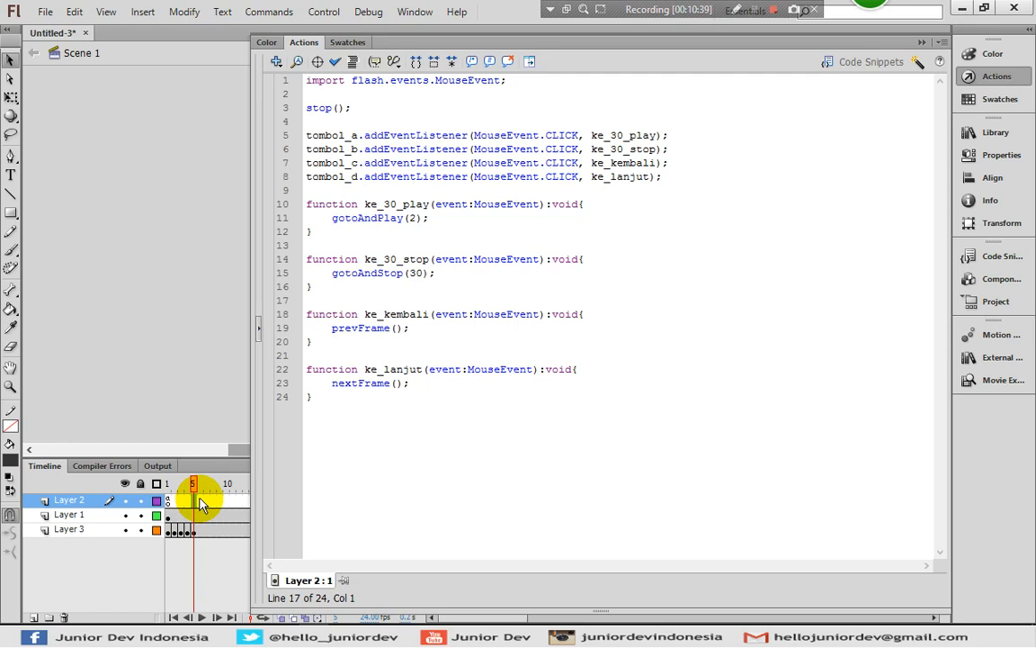
click(201, 502)
click(203, 504)
click(208, 506)
click(193, 501)
click(188, 505)
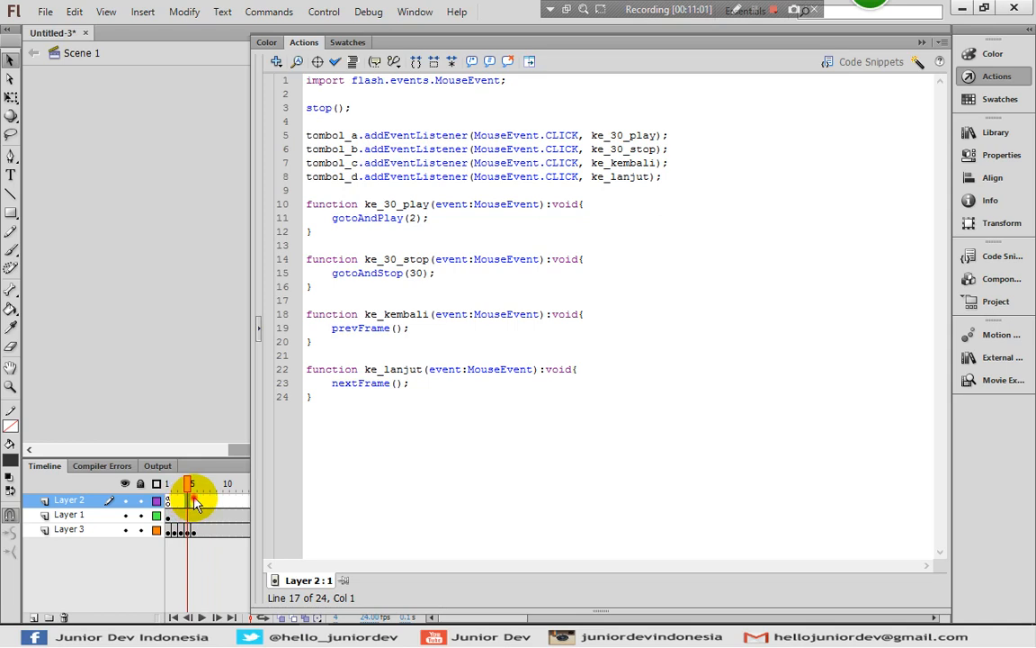
click(195, 503)
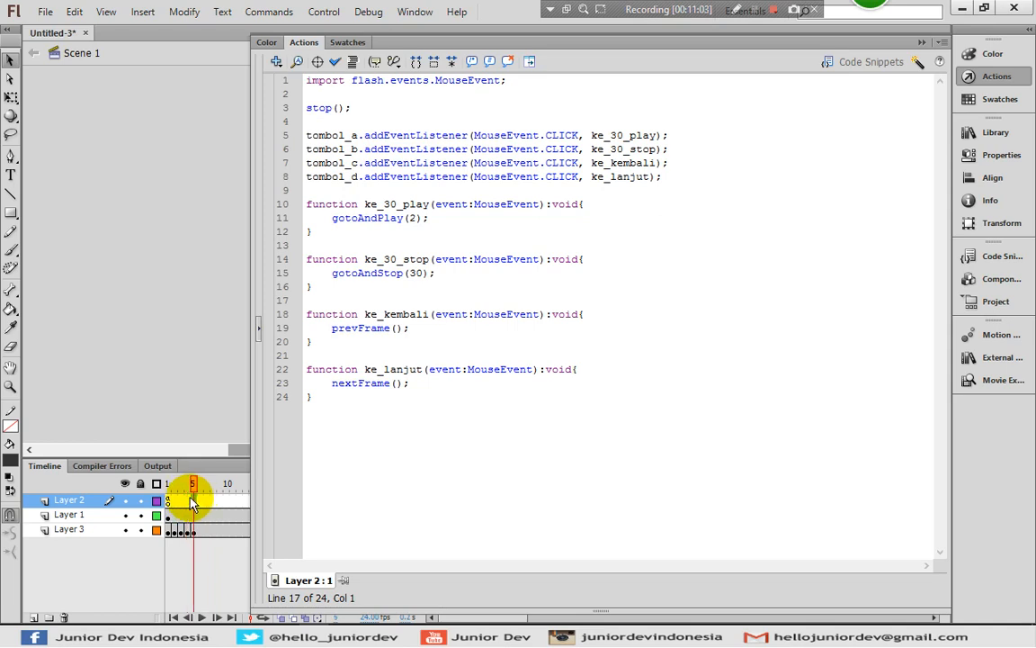
click(188, 504)
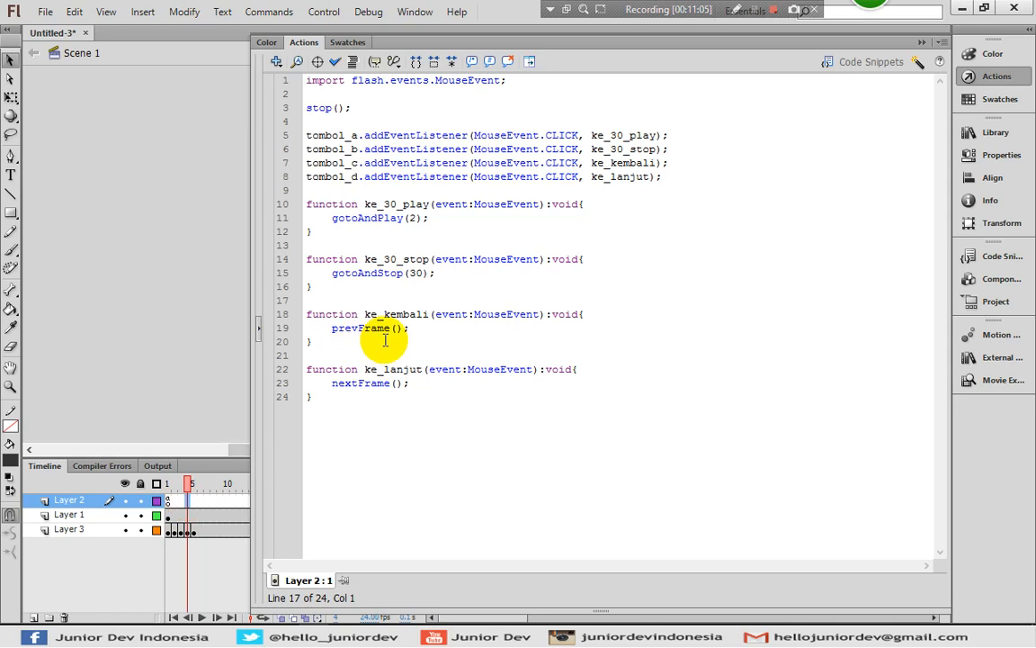
click(976, 79)
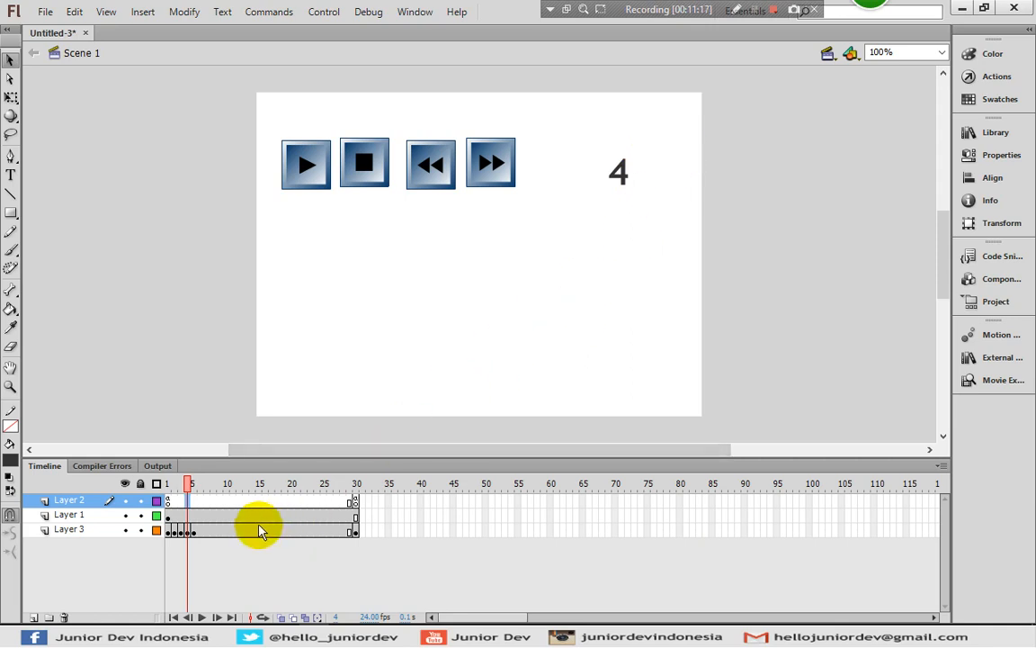
Insert a keyframe at frame 10 of Layer 3 and change its number text to 10
click(225, 533)
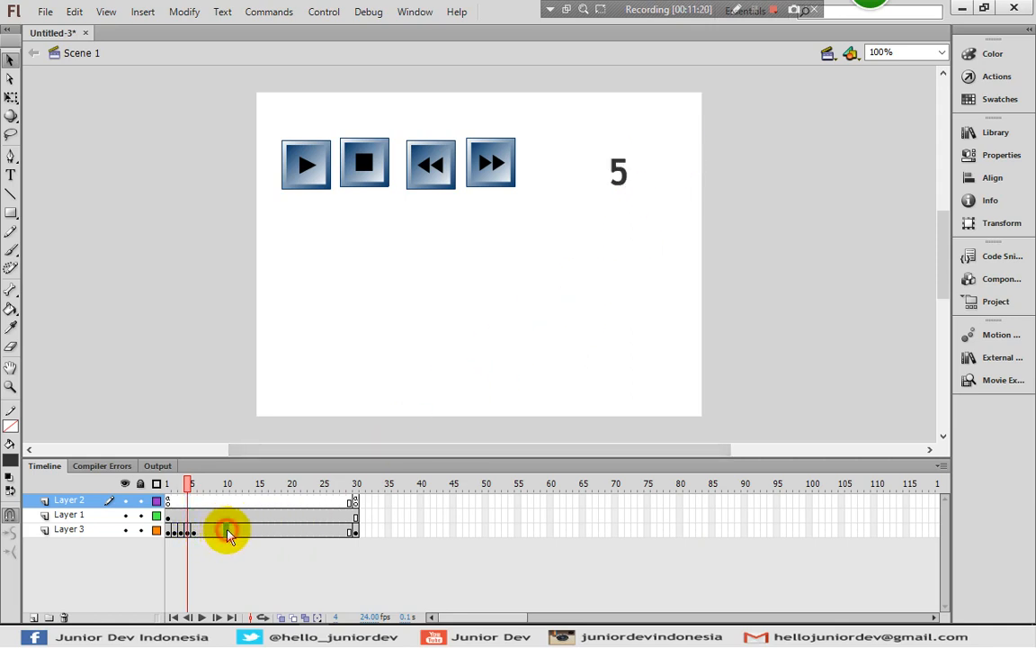
double_click(617, 176)
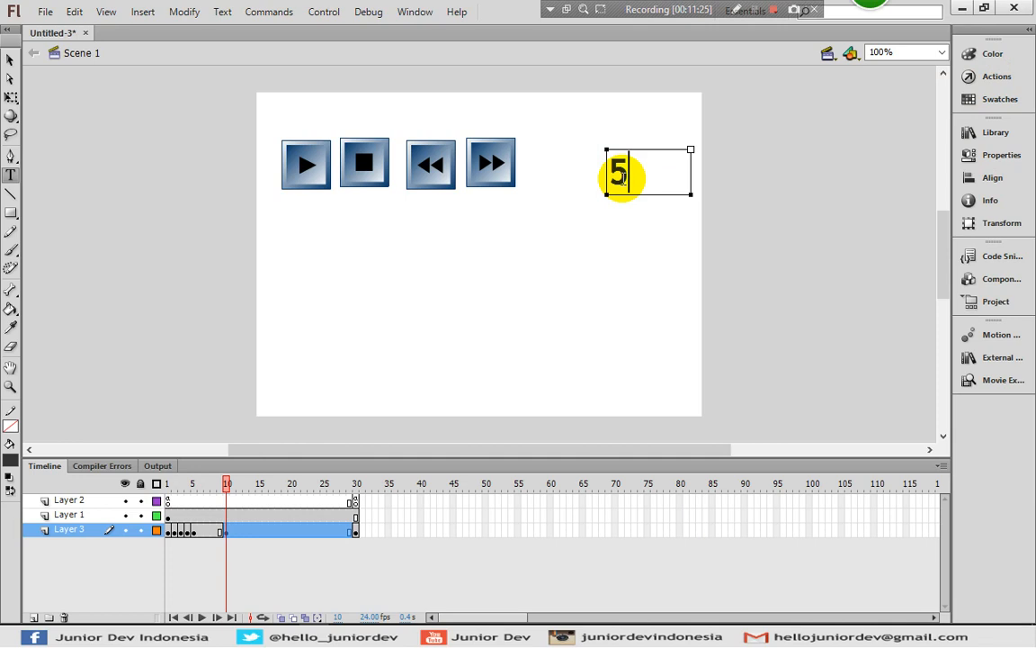
text(10)
Insert a keyframe at frame 15 of Layer 3 and change its number text to 15
click(287, 534)
click(260, 531)
key(F6)
click(665, 168)
key(BackSpace)
text(5)
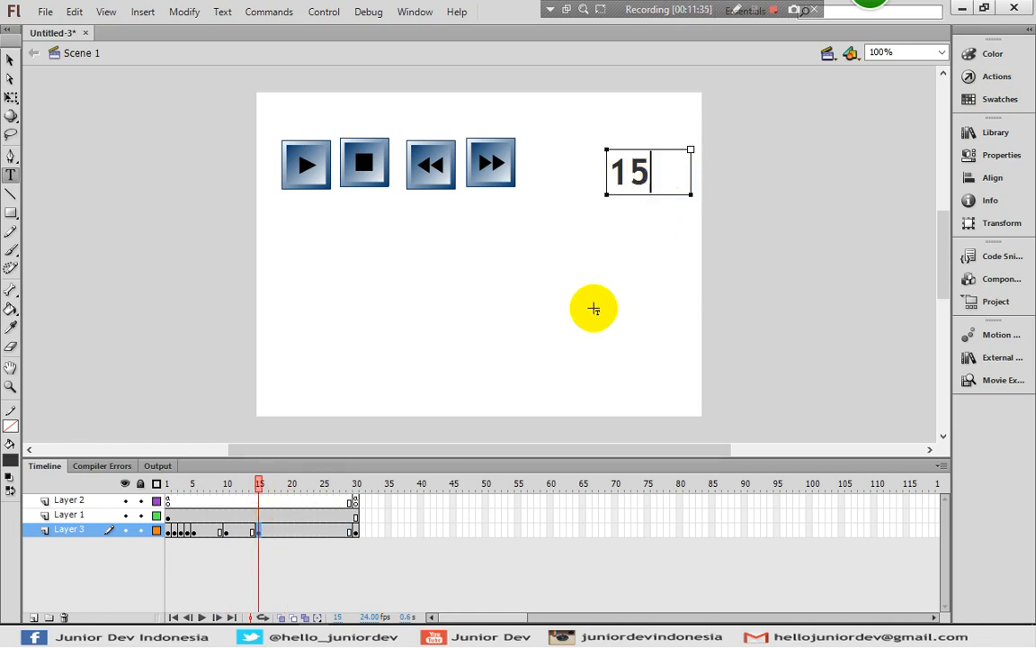
Insert a keyframe at frame 20 of Layer 3 and change its number text to 20
click(291, 532)
key(F6)
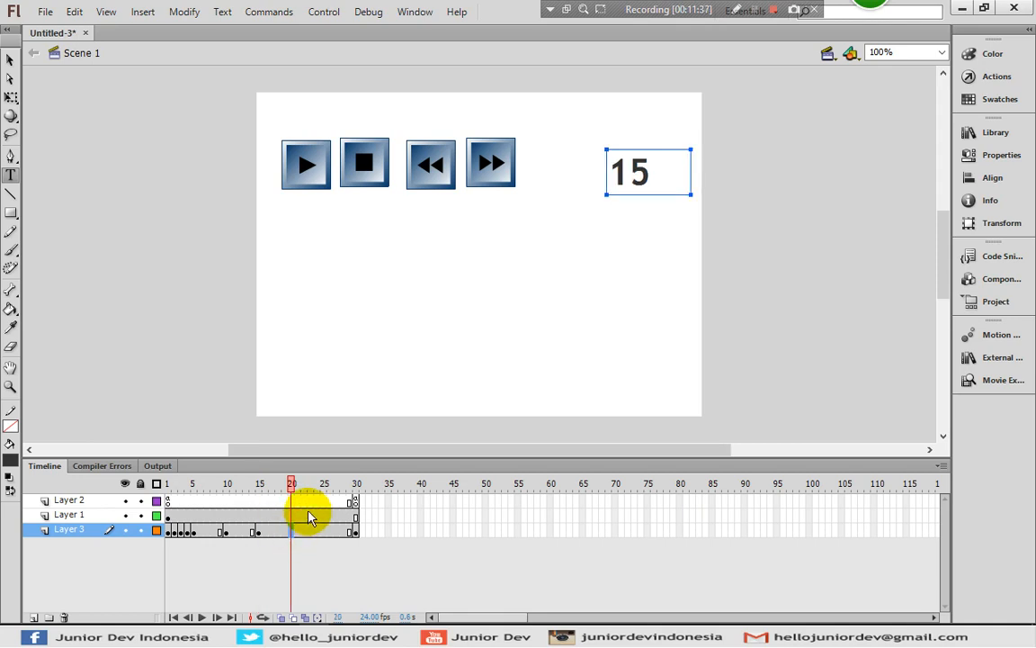
click(659, 159)
key(shift+Left)
key(shift+Left)
text(20)
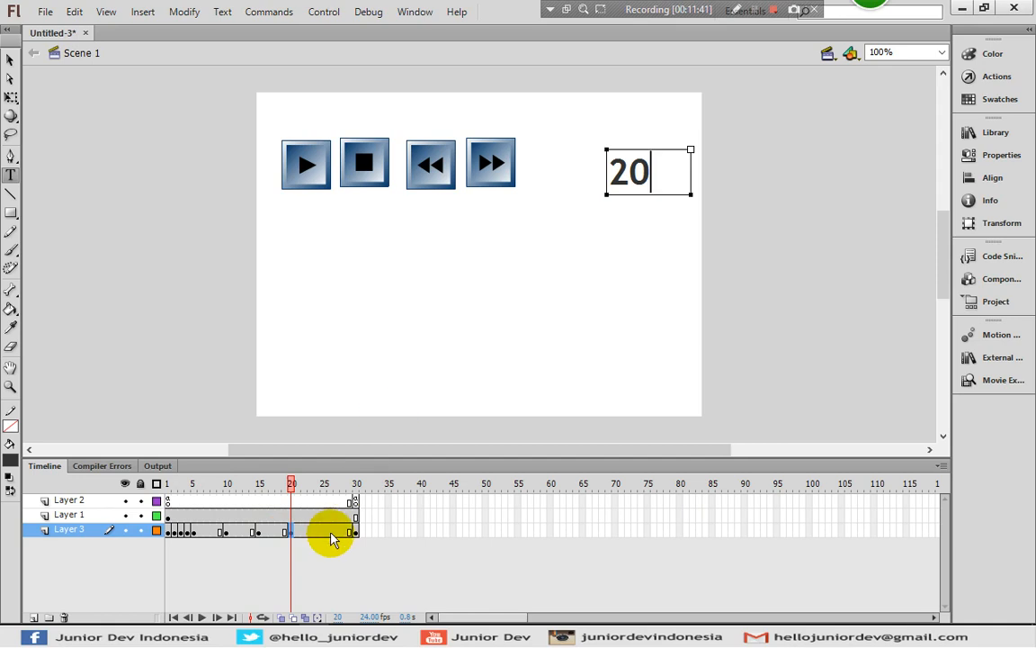
Insert a keyframe at frame 25 of Layer 3, change its number text to 25 and deselect it with the Selection tool
click(325, 531)
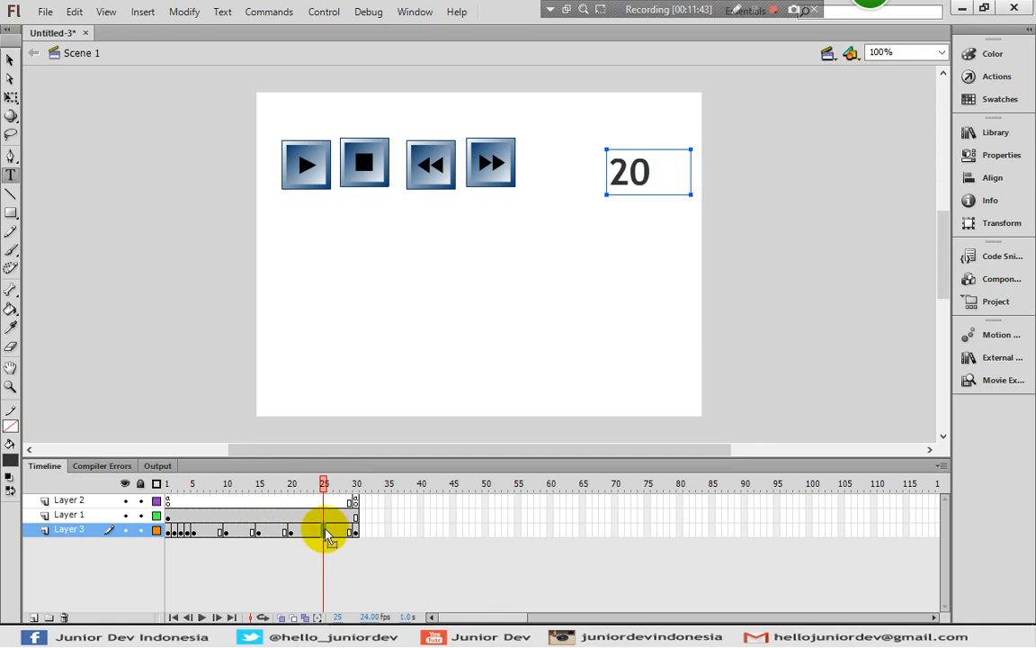
right_click(324, 531)
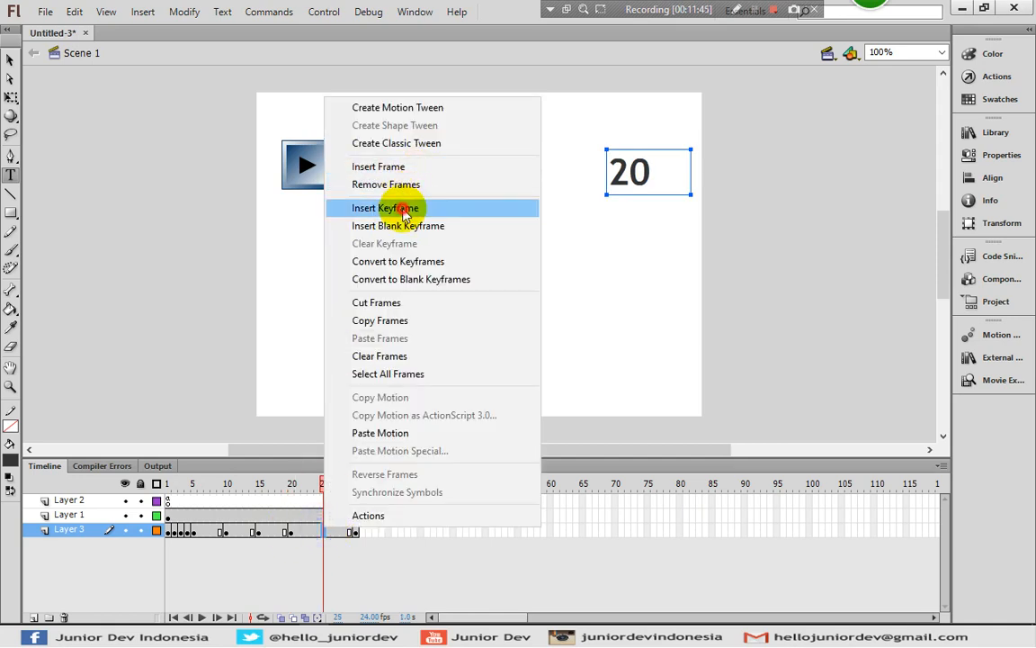
click(410, 207)
click(324, 530)
click(633, 171)
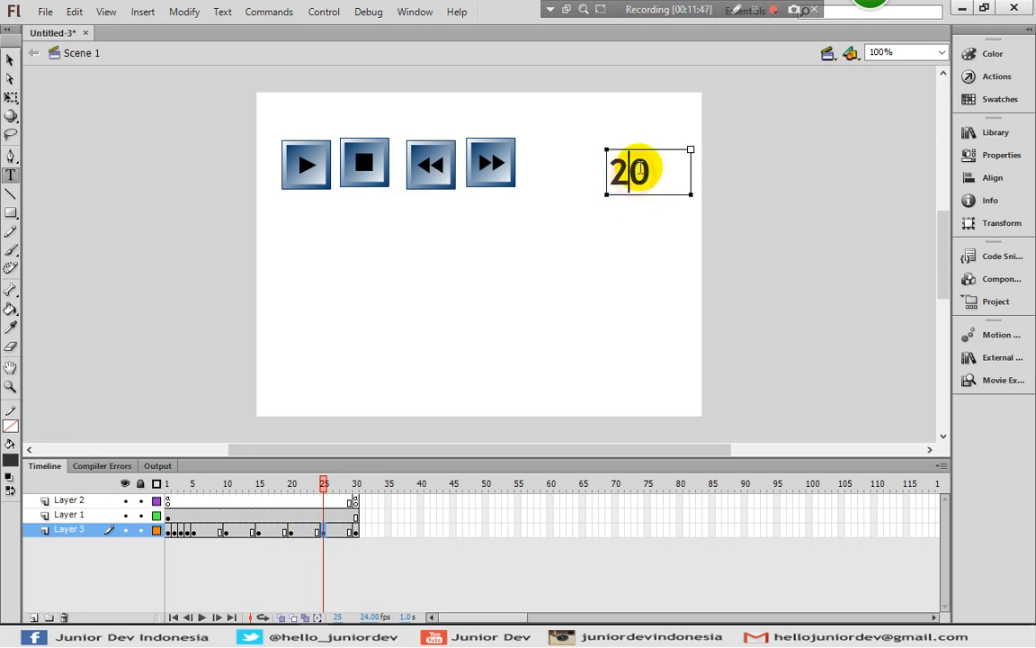
key(shift+Right)
text(5)
click(10, 59)
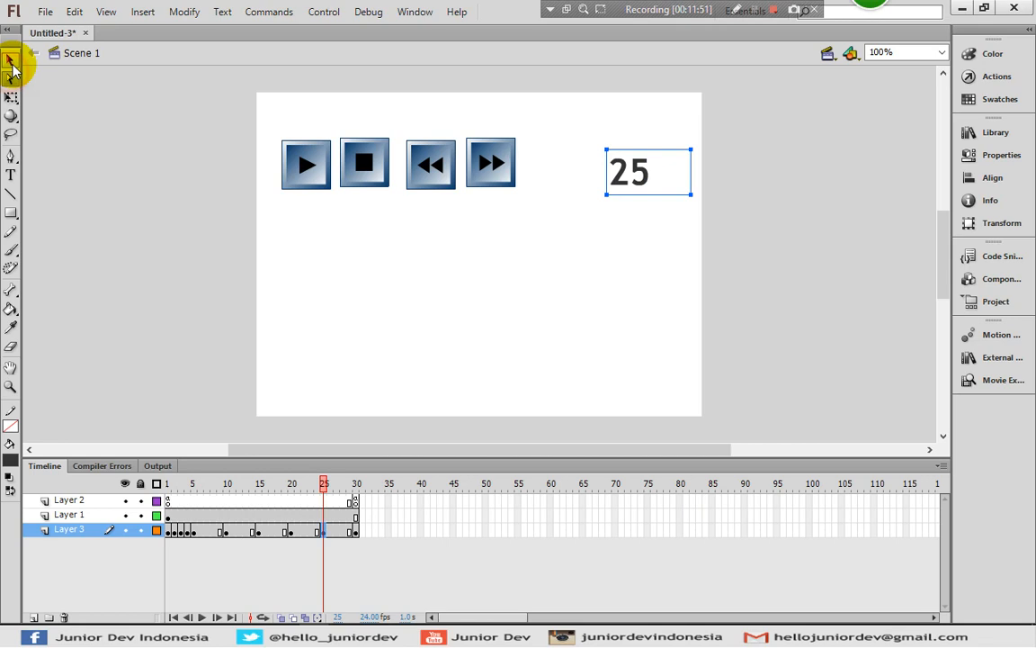
click(110, 139)
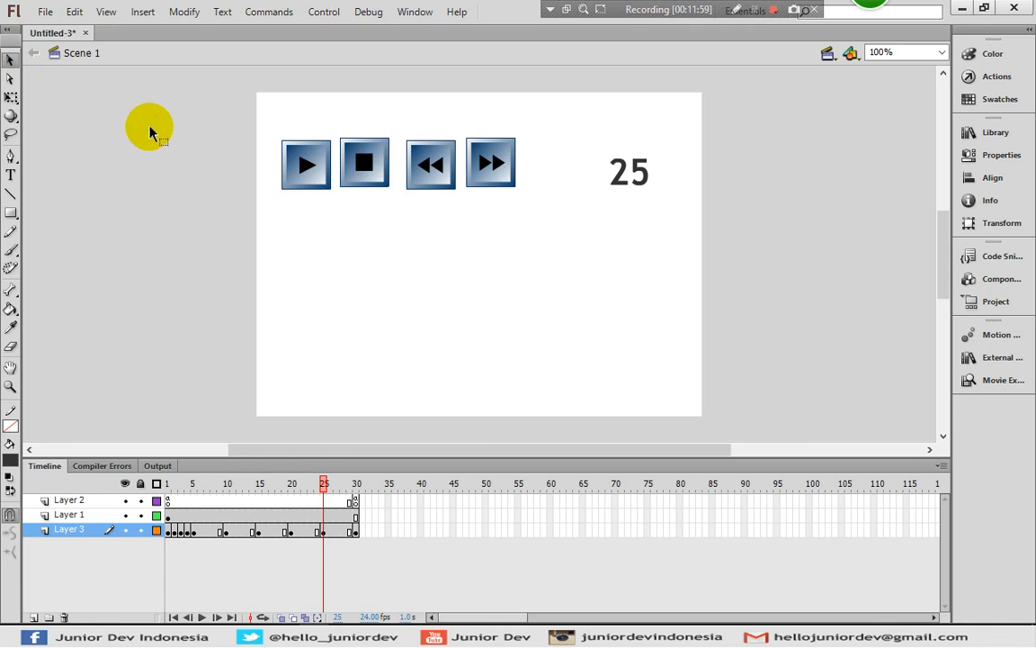
Run the test movie and try the play button, close the preview, and rerun it to try the stop button
key(ctrl+Return)
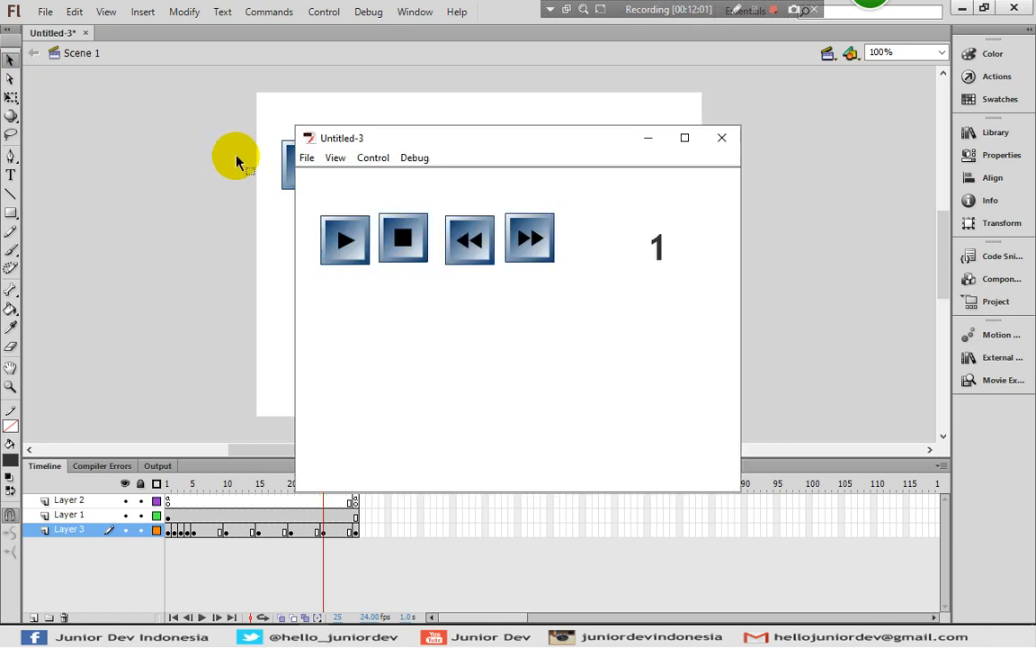
drag(428, 143, 337, 84)
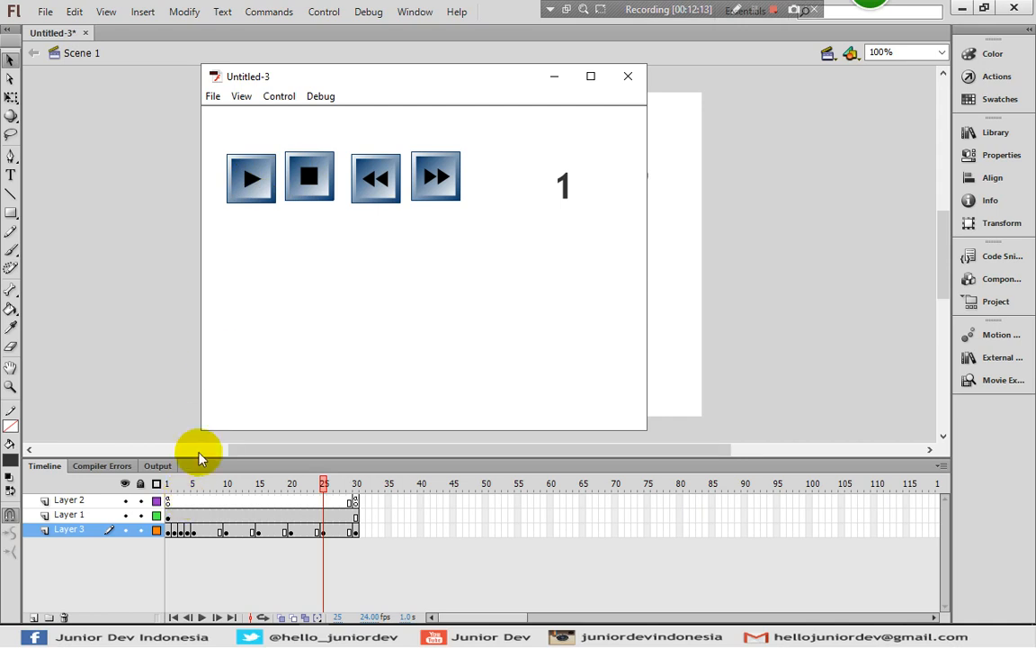
click(251, 177)
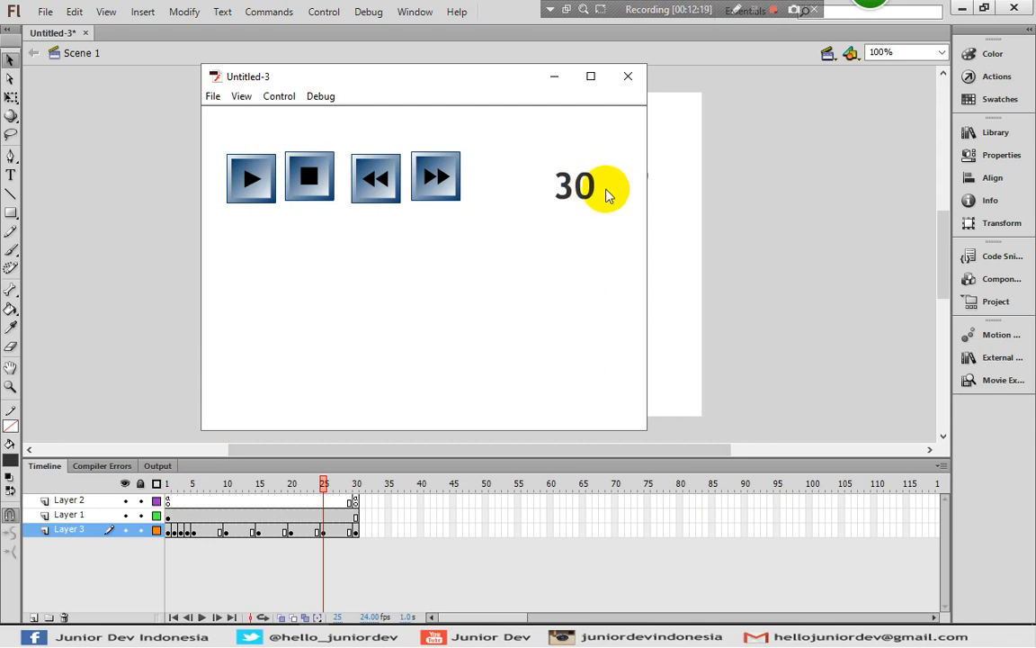
click(628, 76)
key(ctrl+Return)
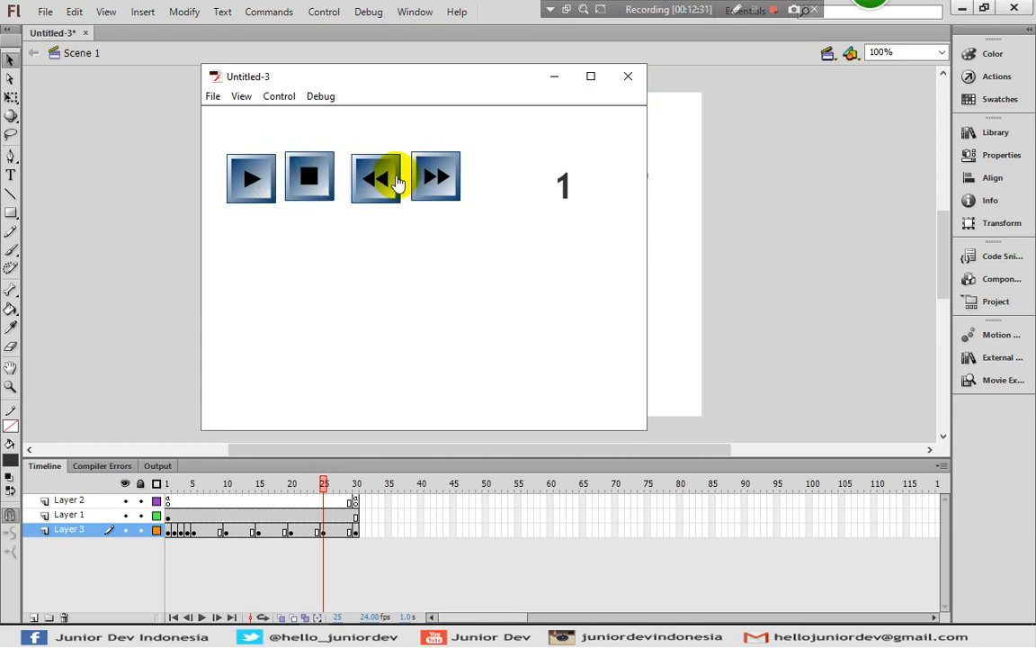
click(314, 177)
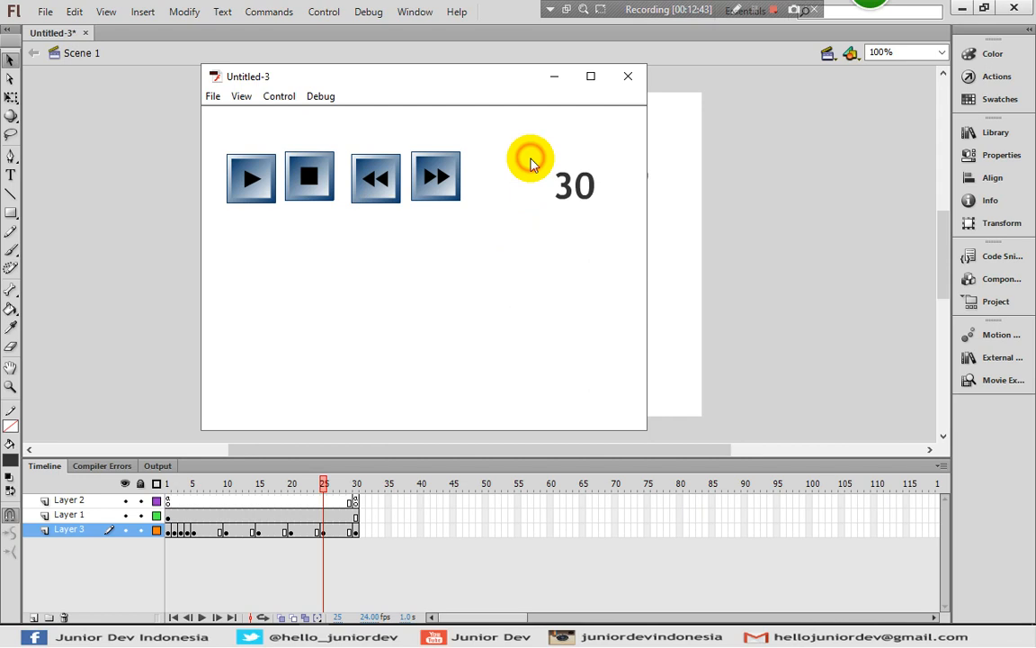
Rerun the test movie, try the forward and rewind buttons several times, and close the preview
click(628, 78)
key(ctrl+Return)
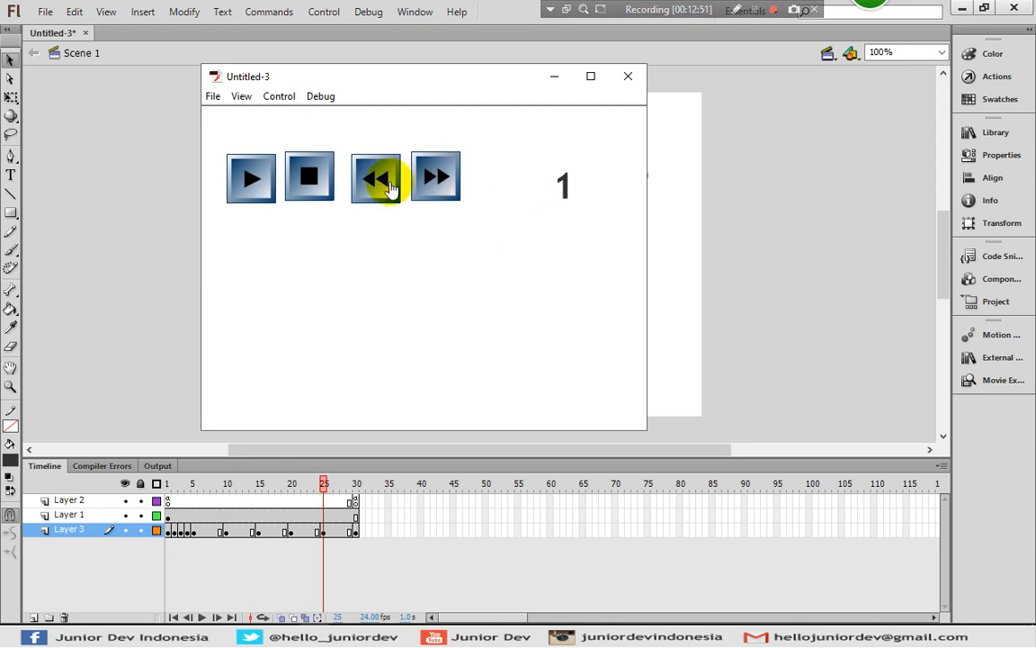
click(437, 192)
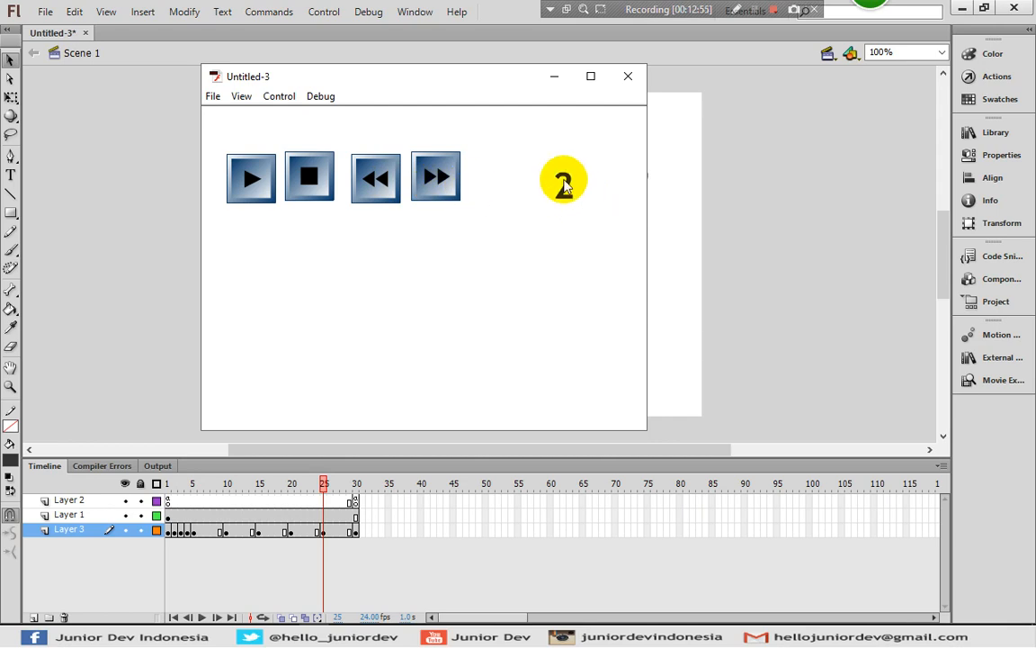
click(424, 180)
click(432, 184)
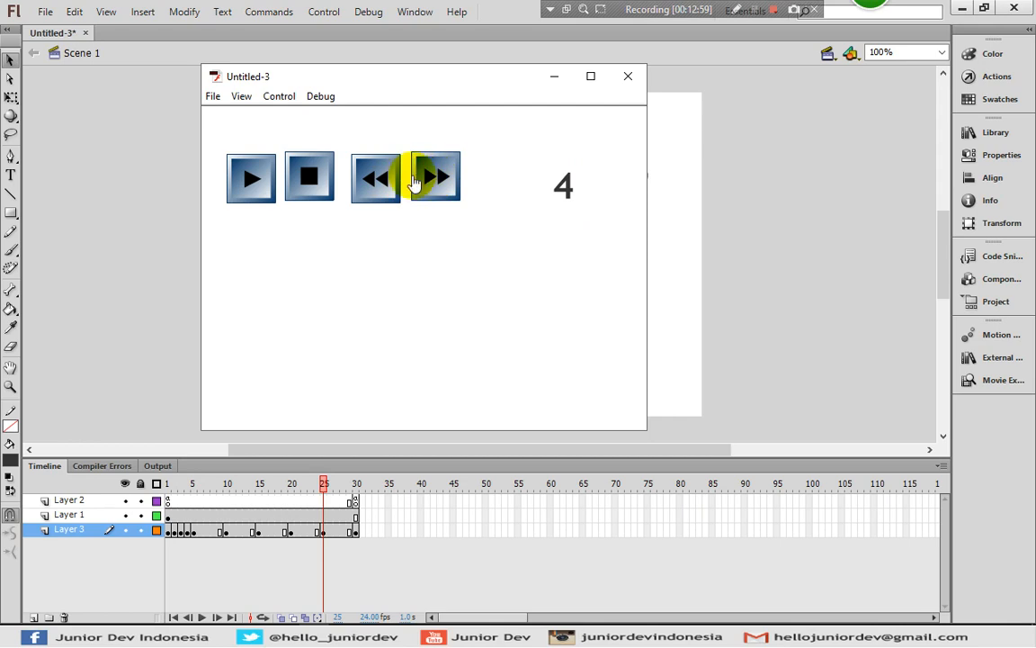
click(385, 183)
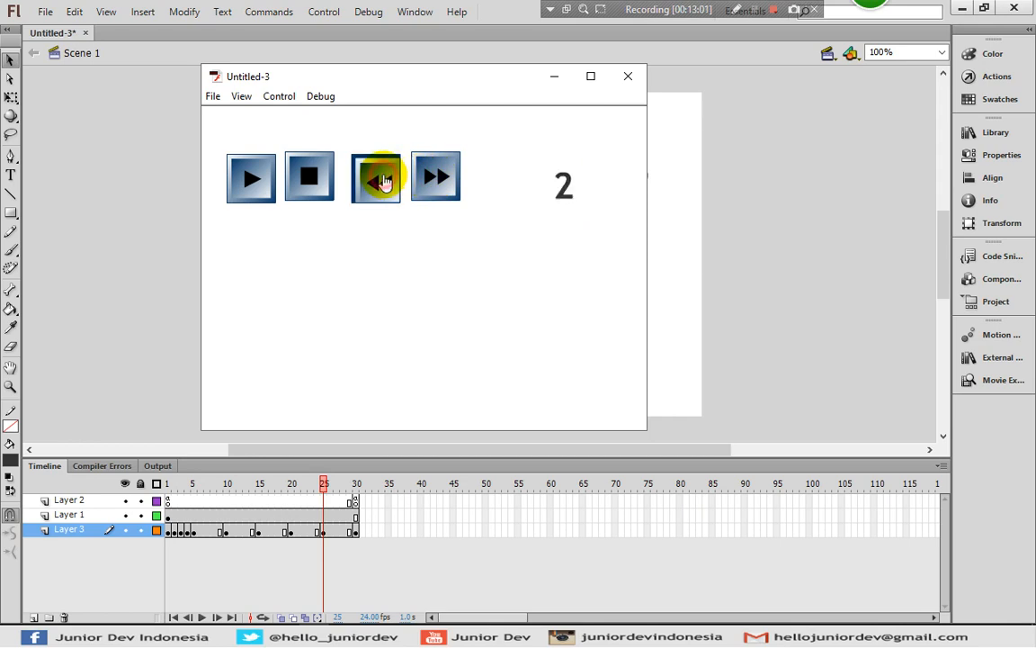
click(385, 184)
click(430, 178)
click(432, 178)
click(432, 178)
click(383, 185)
click(383, 185)
click(383, 185)
click(461, 182)
click(461, 183)
click(373, 182)
click(373, 182)
click(527, 158)
click(627, 76)
Draw a borderless rectangle with fill #009999 below the playback buttons on frame 1 of Layer 2
mouse_move(173, 515)
mouse_down()
mouse_move(324, 515)
mouse_move(158, 519)
mouse_up()
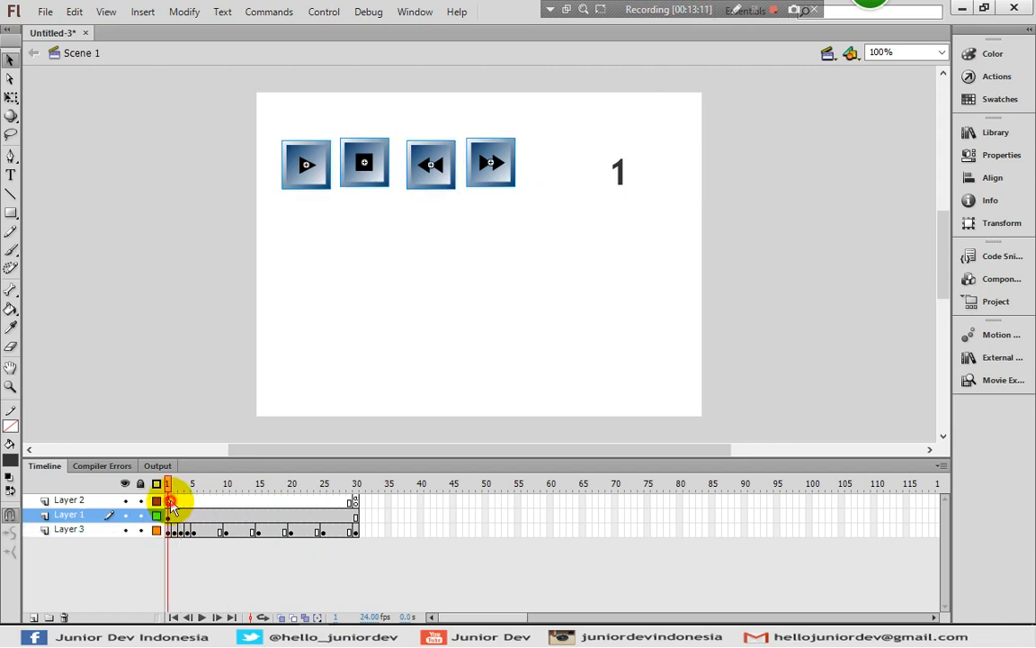
click(171, 502)
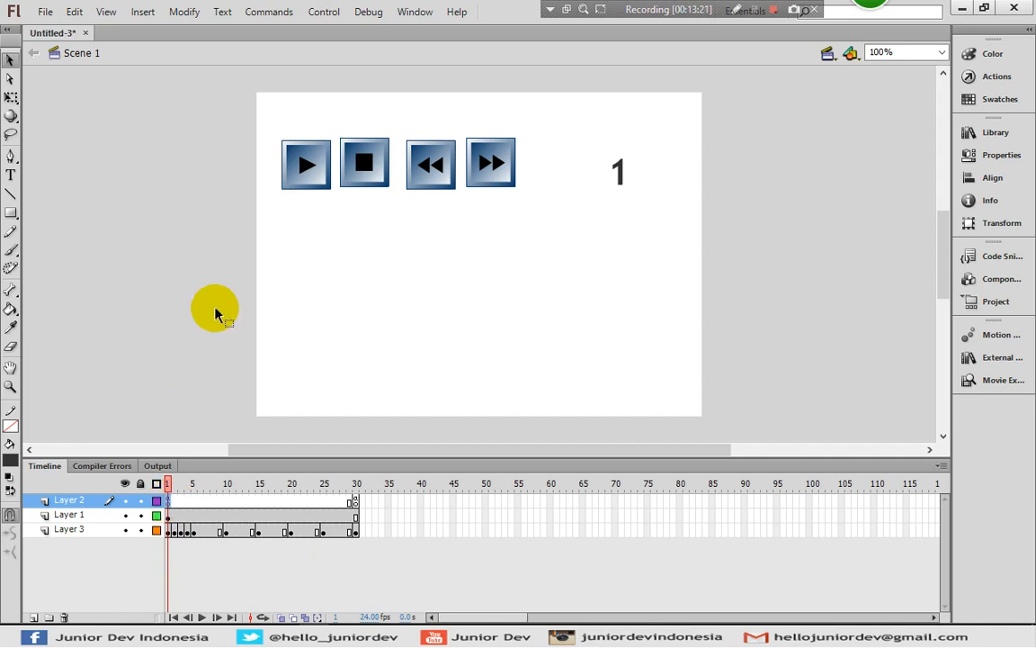
click(16, 217)
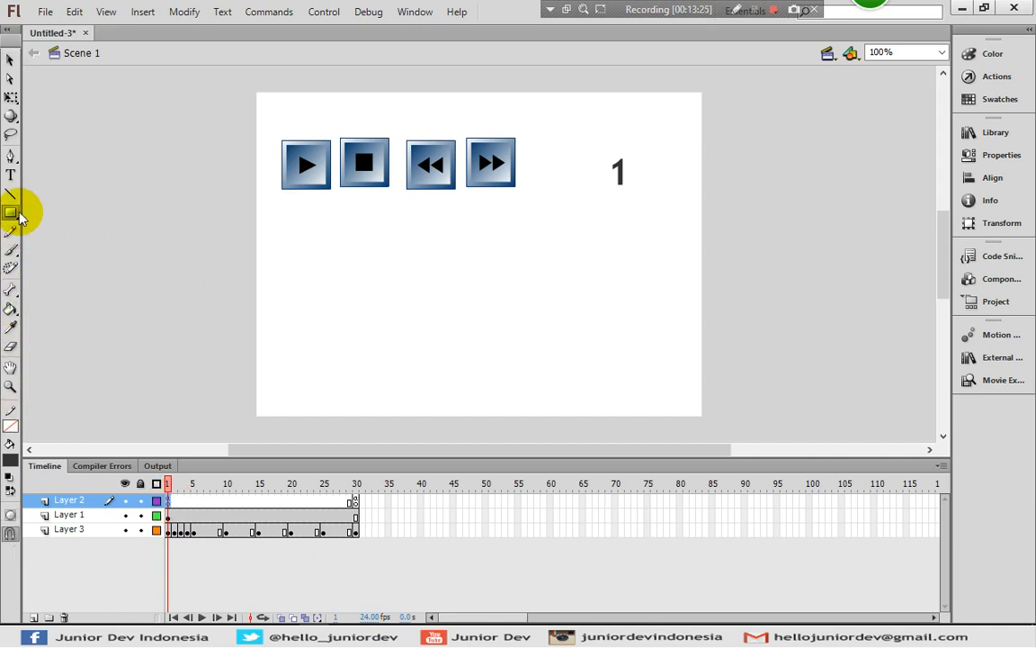
click(10, 456)
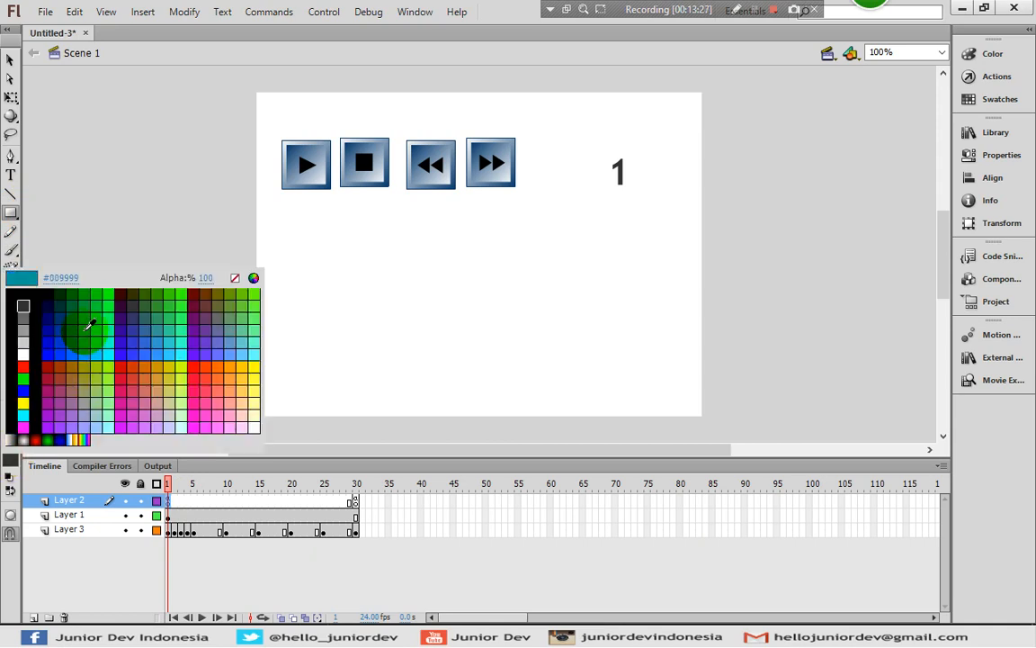
click(90, 323)
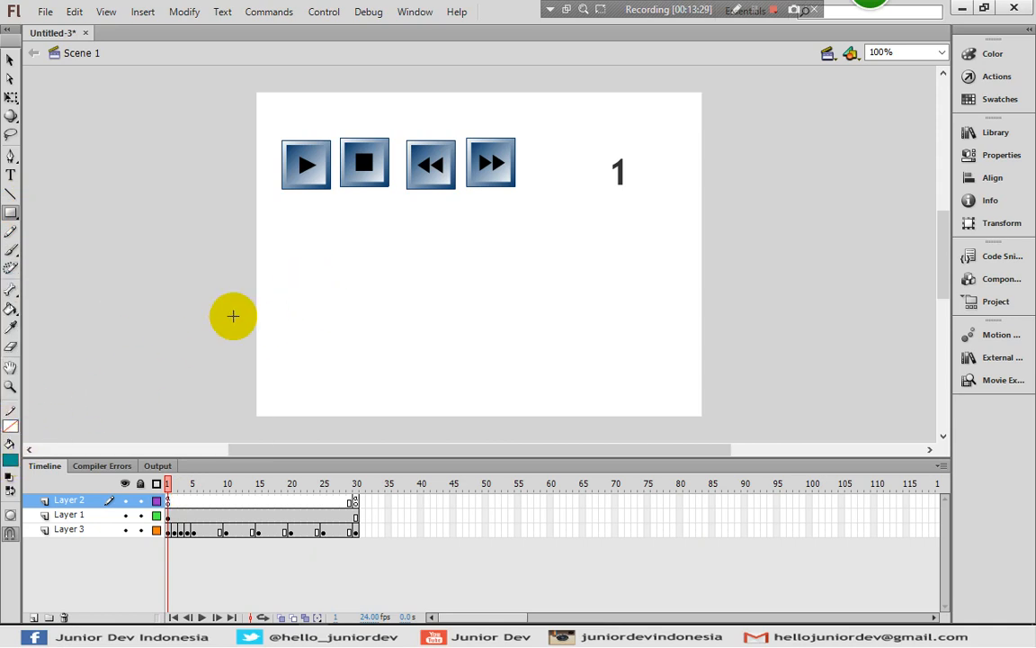
drag(277, 251, 667, 393)
Convert the teal rectangle into a Movie Clip symbol named Symbol 1
click(10, 59)
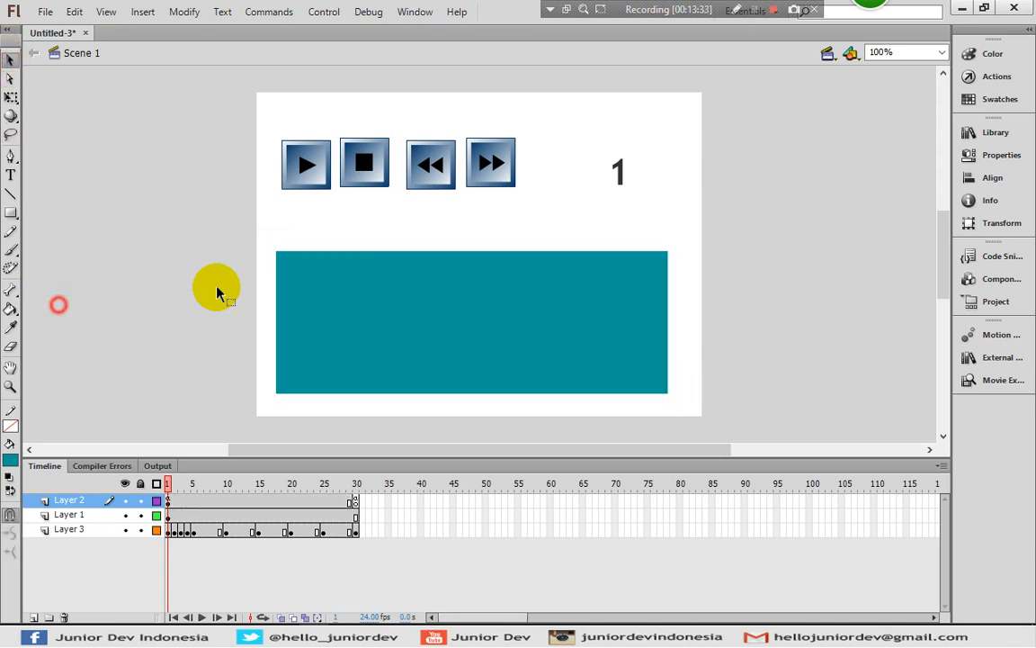
click(397, 272)
right_click(336, 305)
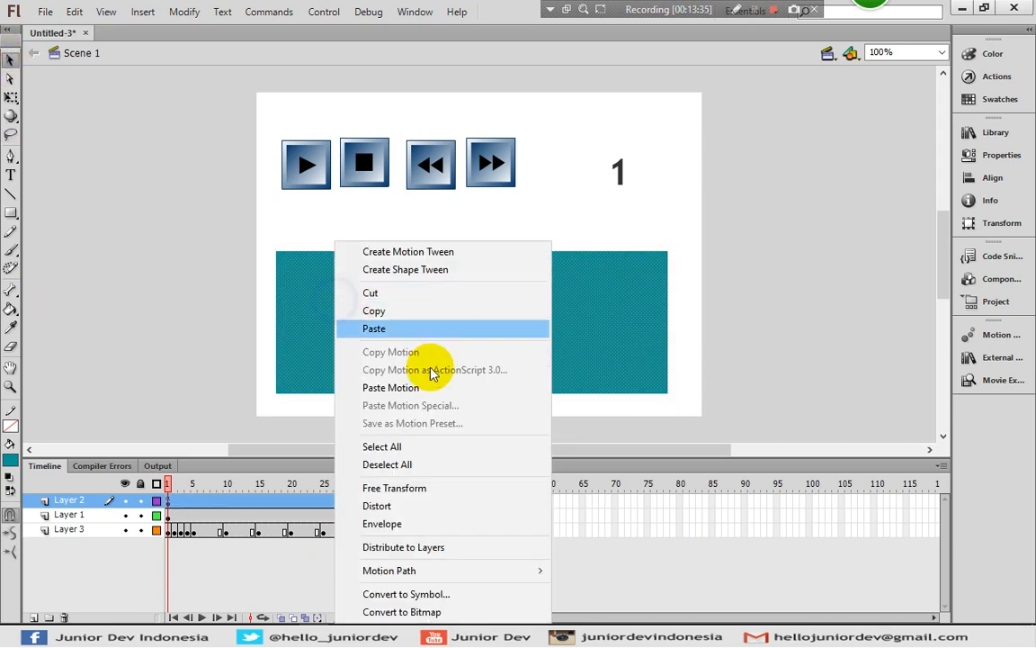
click(387, 594)
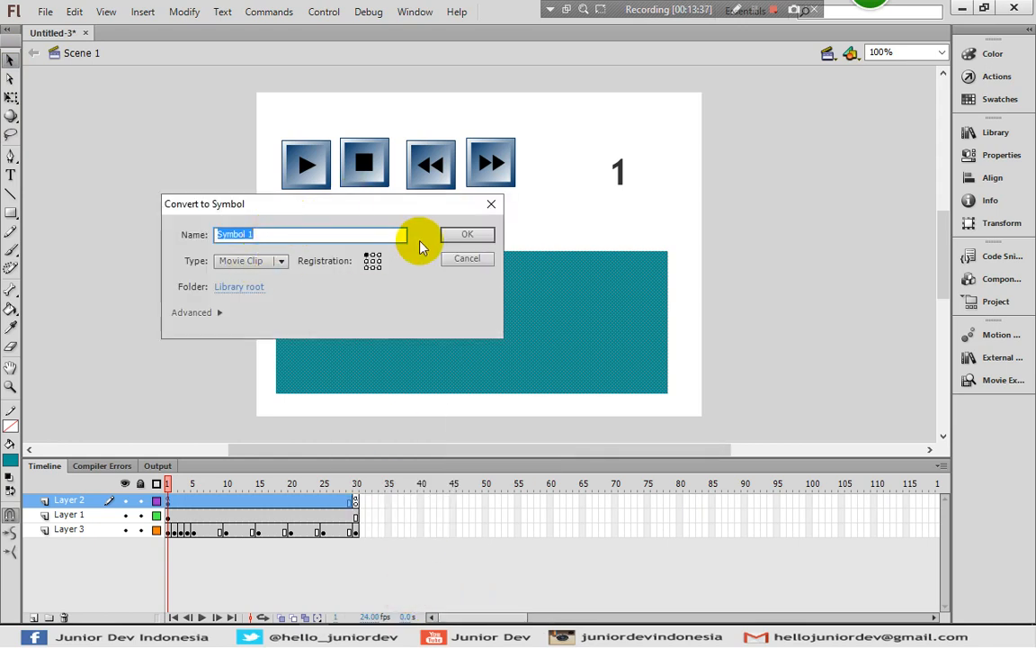
click(462, 234)
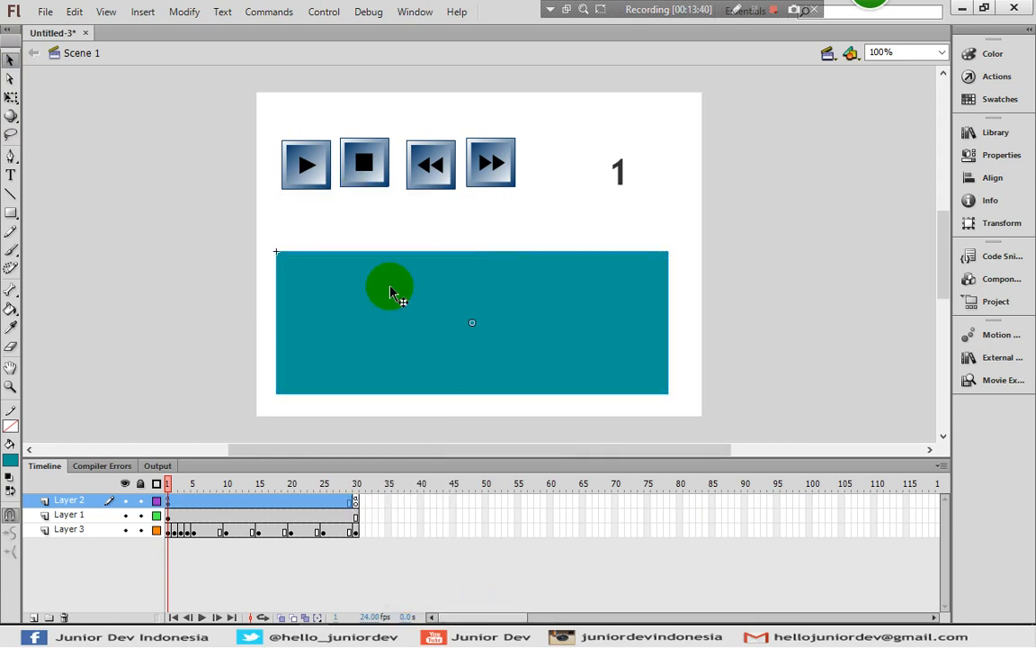
Add a second layer inside the teal movie clip's own timeline and return to Scene 1
double_click(389, 287)
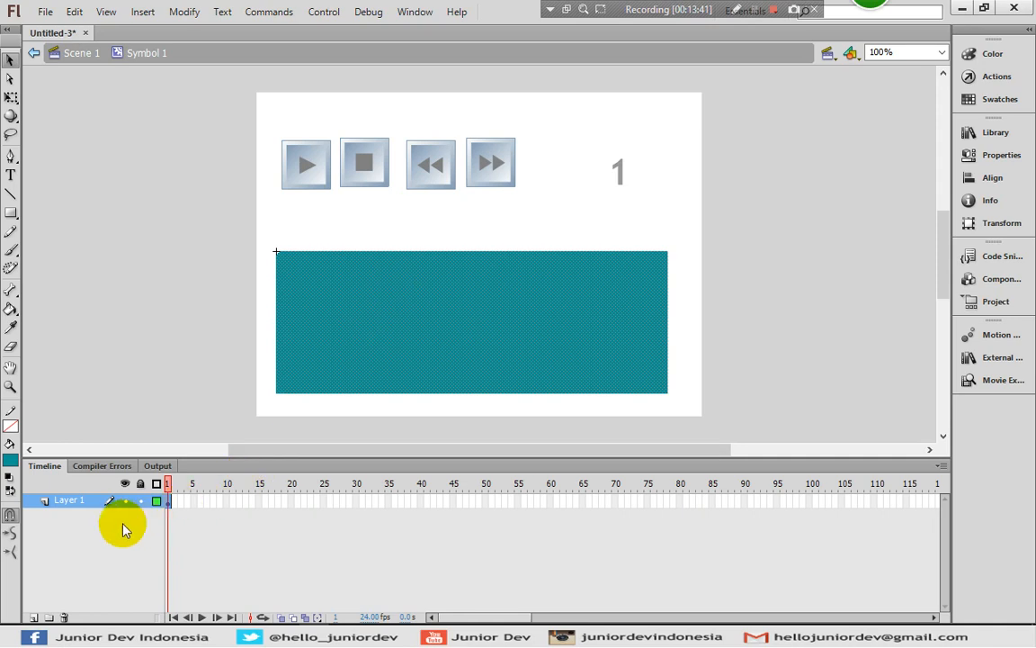
click(34, 617)
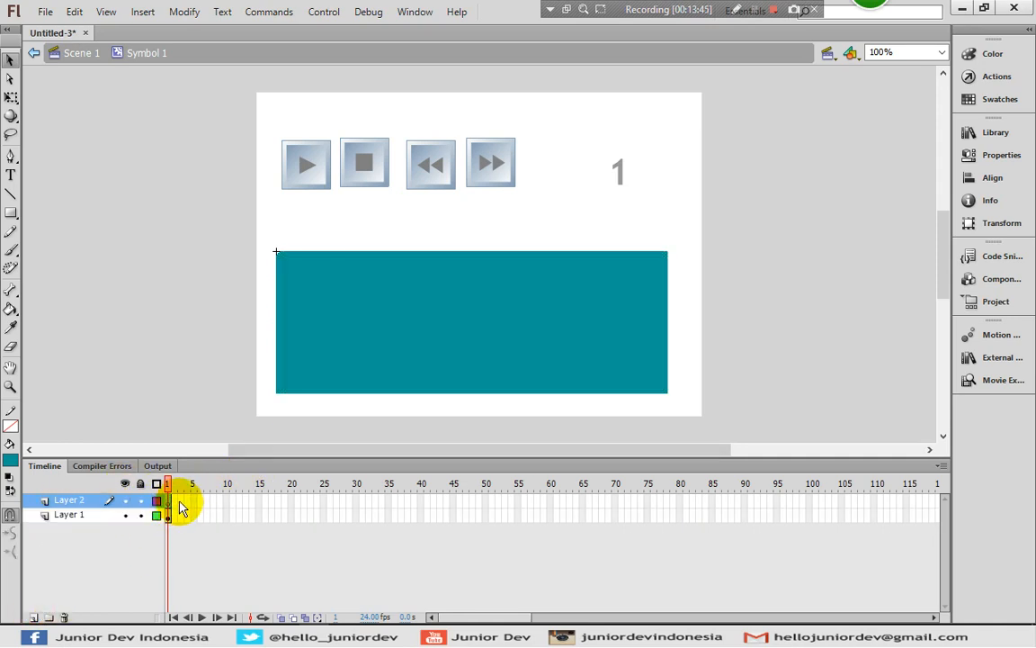
click(79, 52)
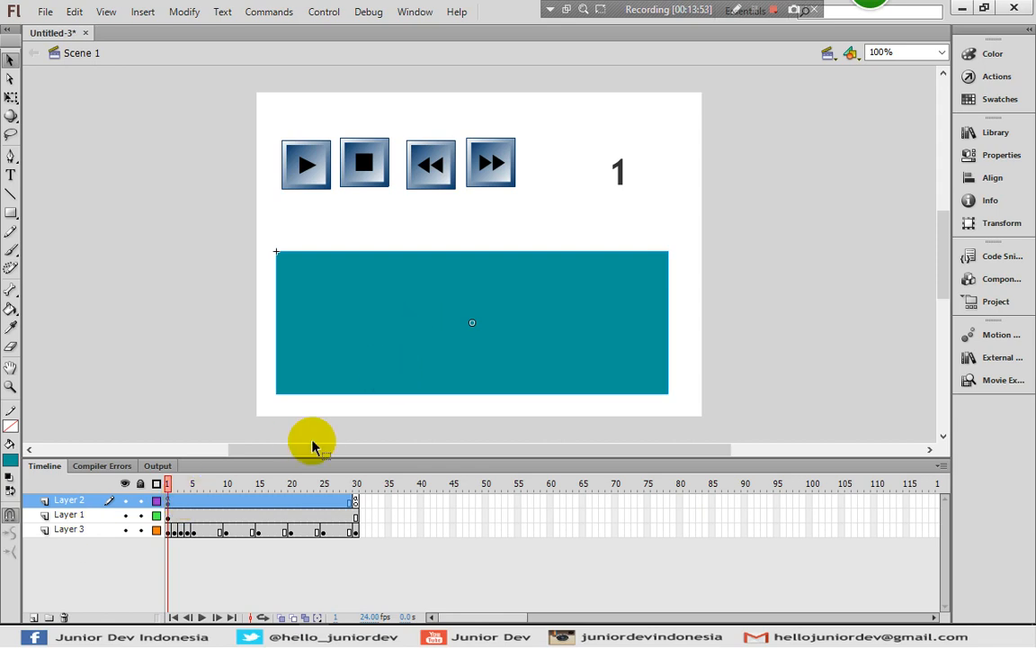
Cut the teal movie clip from Layer 2 and paste it in place on frame 1 of Layer 1
key(Delete)
click(171, 518)
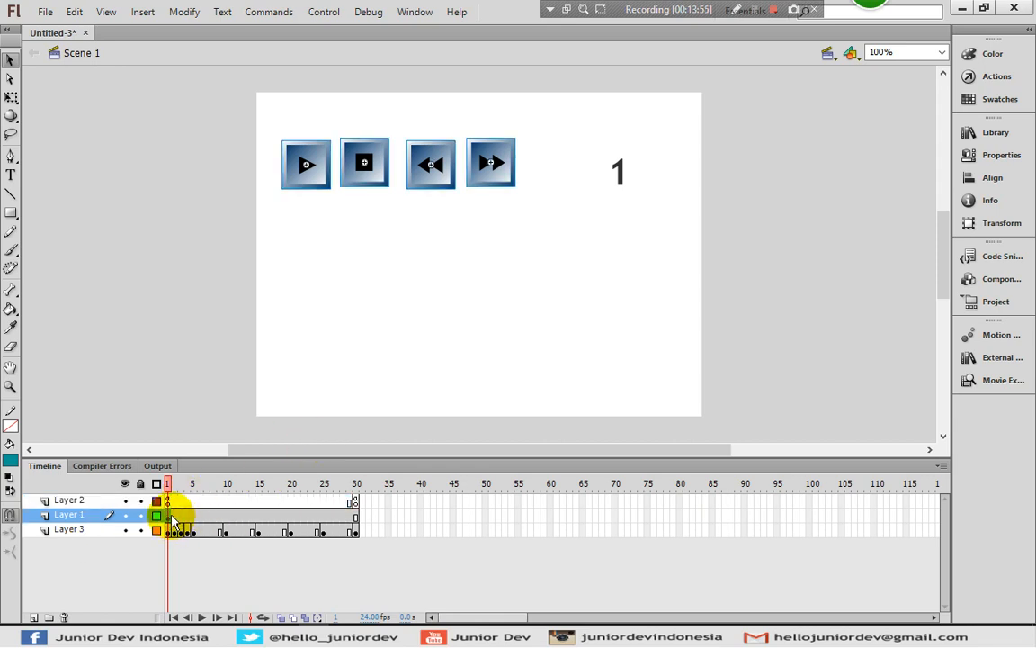
right_click(166, 227)
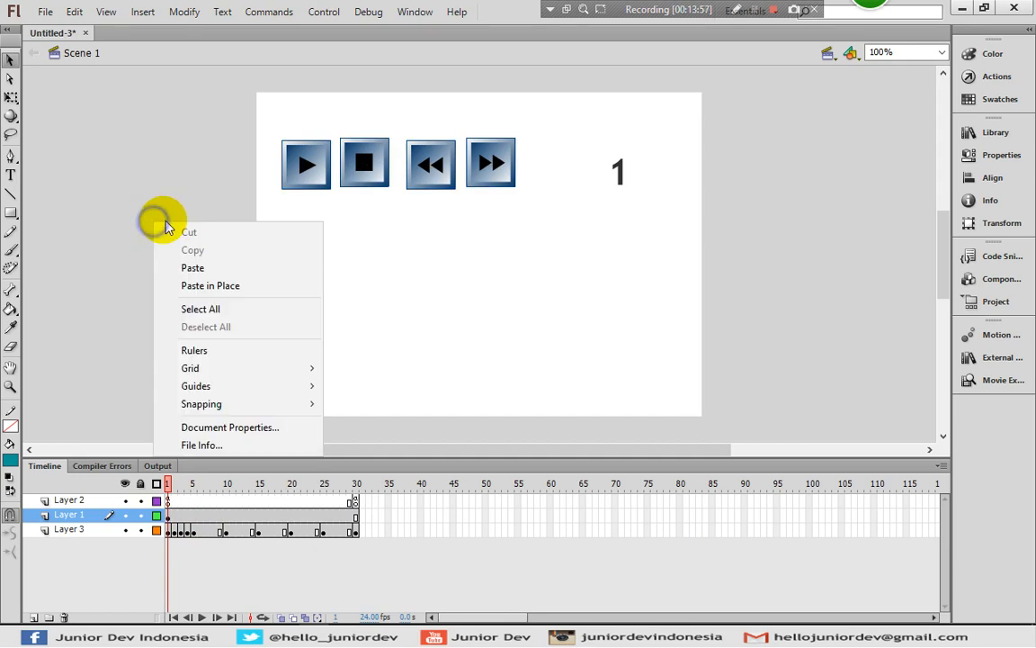
click(201, 285)
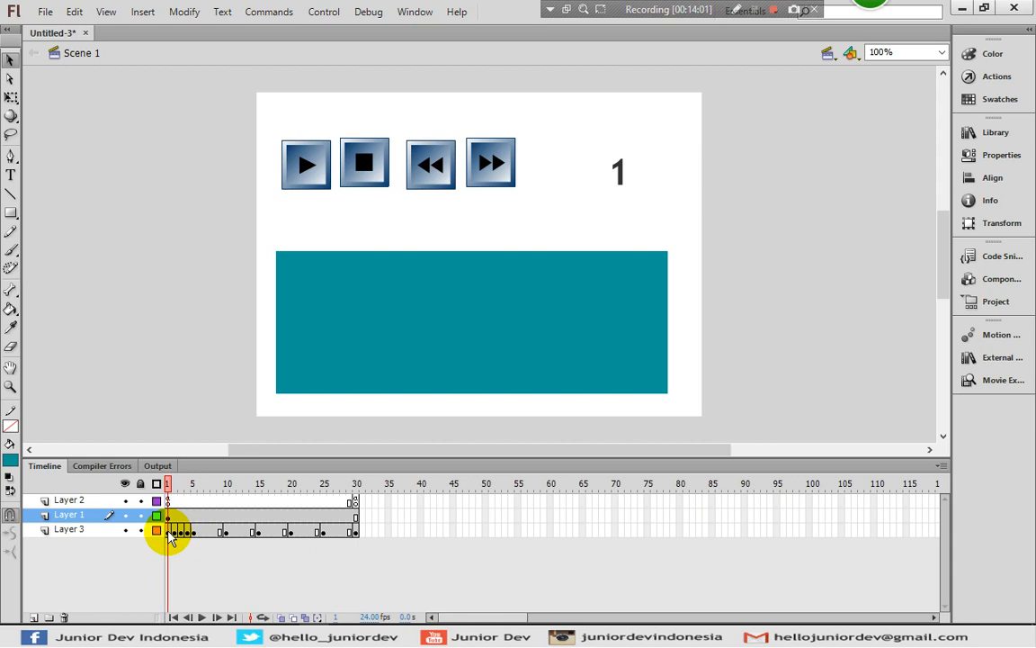
Copy frames 1 to 30 of Layer 3 and paste them into Layer 2 of Symbol 1 starting at frame 1
drag(173, 536, 359, 534)
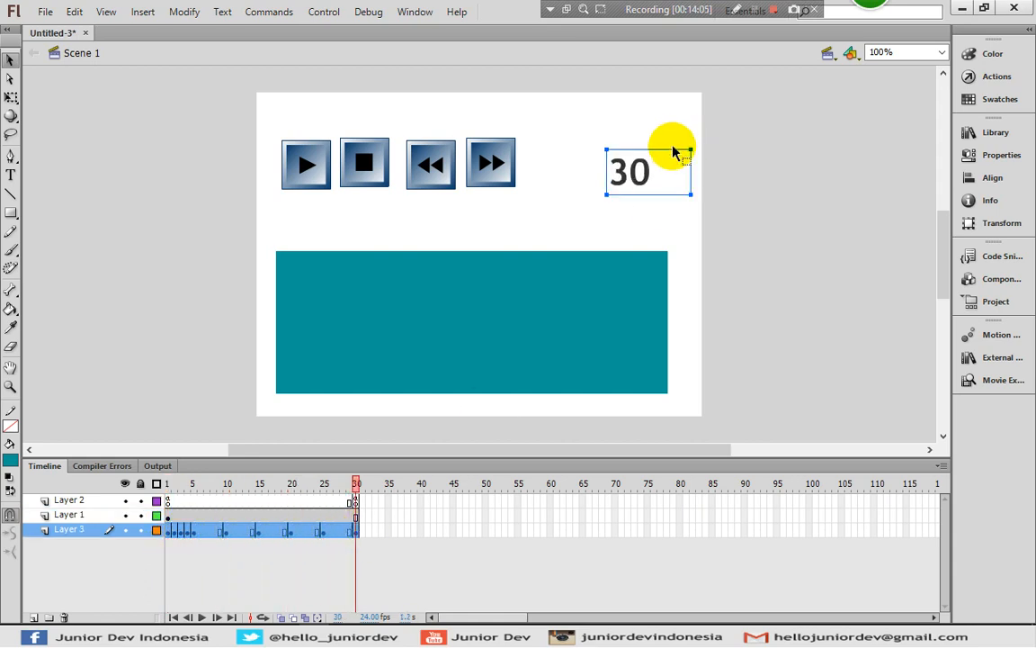
right_click(207, 532)
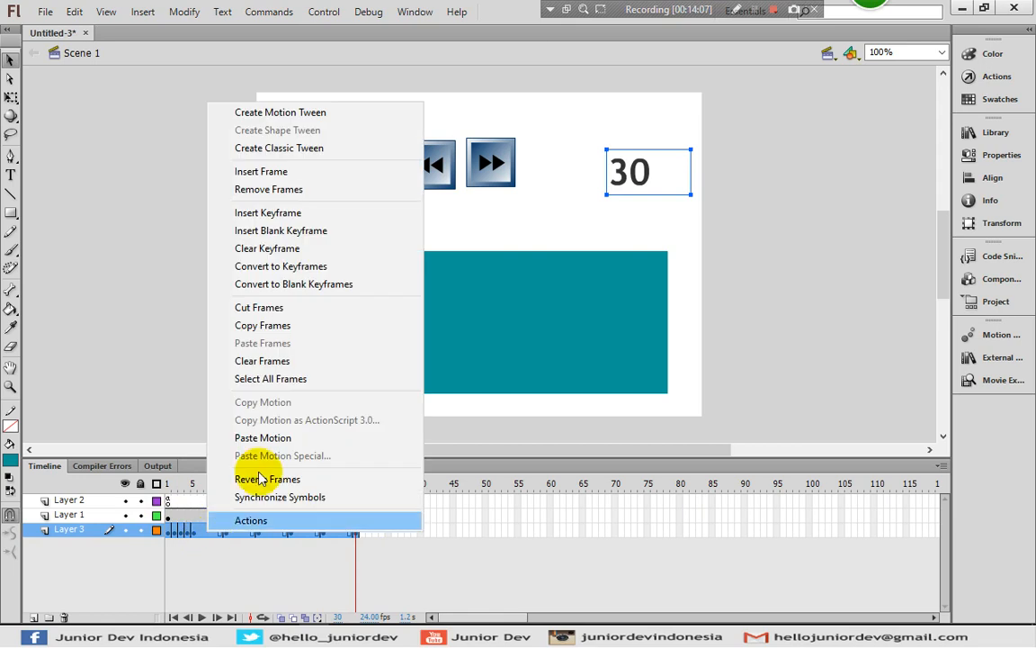
click(281, 329)
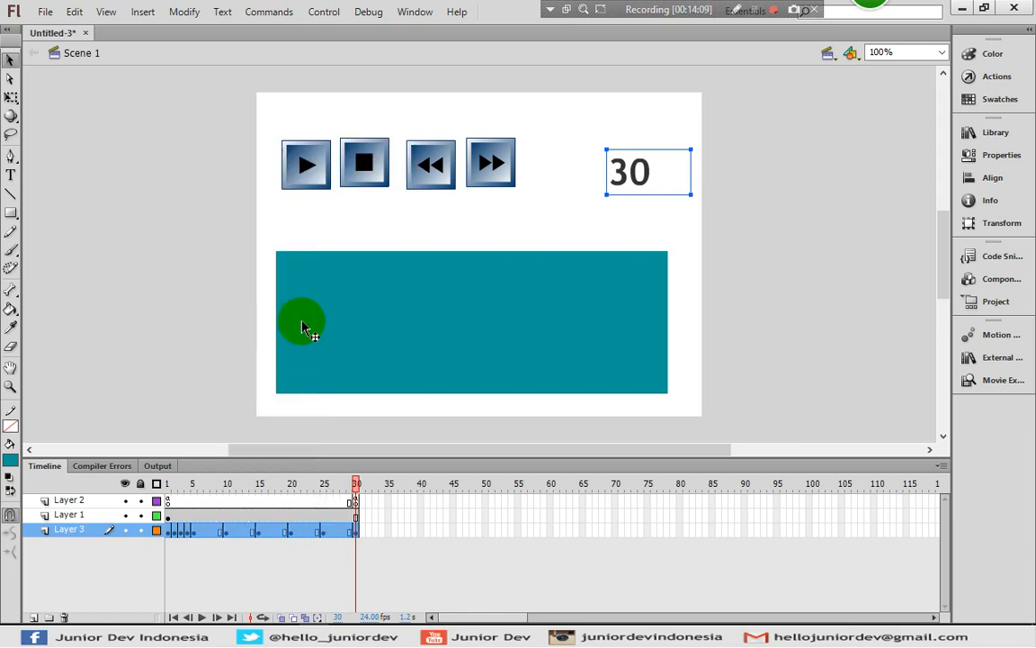
double_click(382, 313)
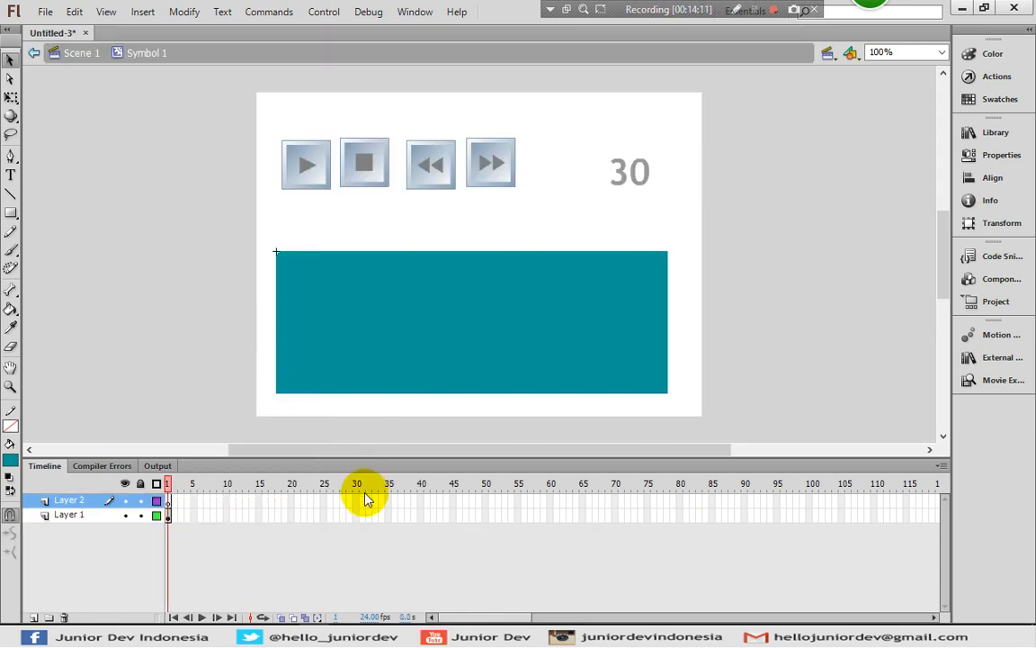
right_click(168, 505)
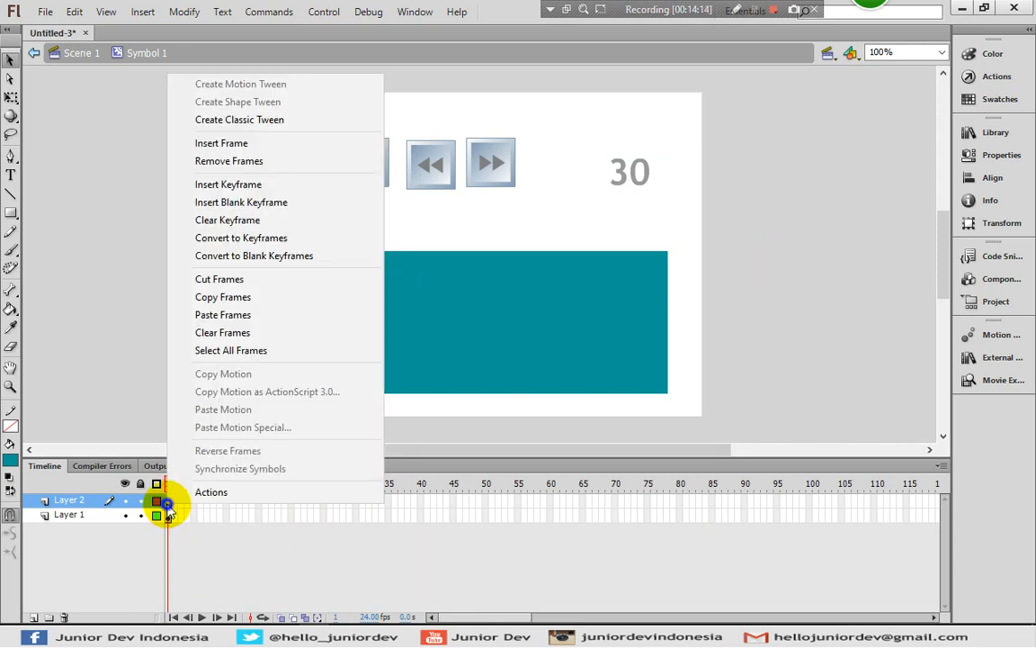
click(259, 313)
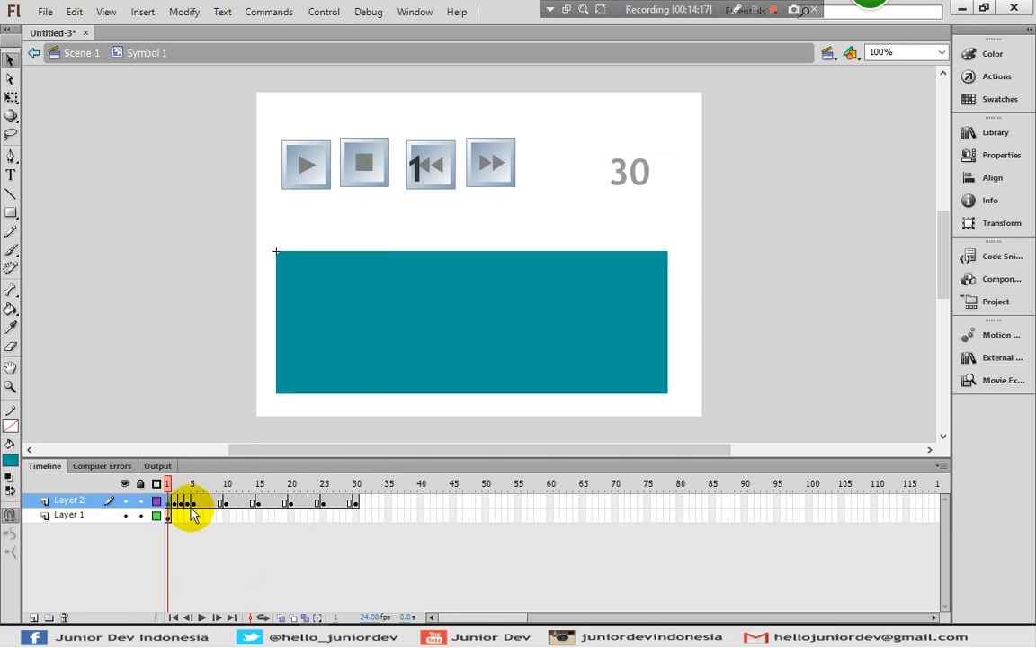
Select all the pasted frames in Symbol 1's Layer 2 and turn on Edit Multiple Frames for frames 1 to 30
drag(356, 507, 164, 502)
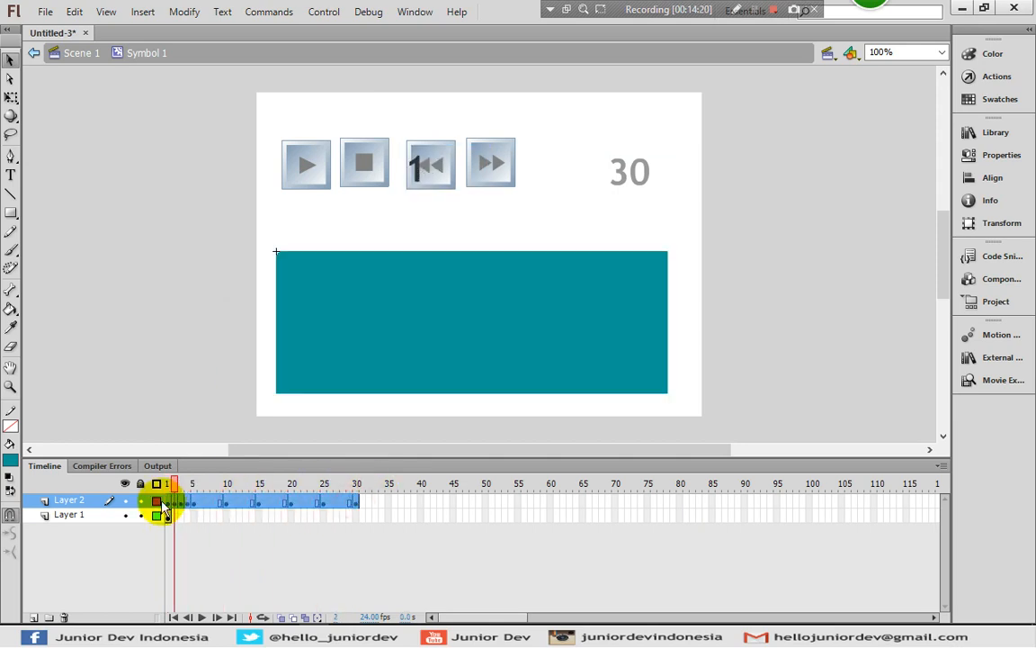
click(306, 617)
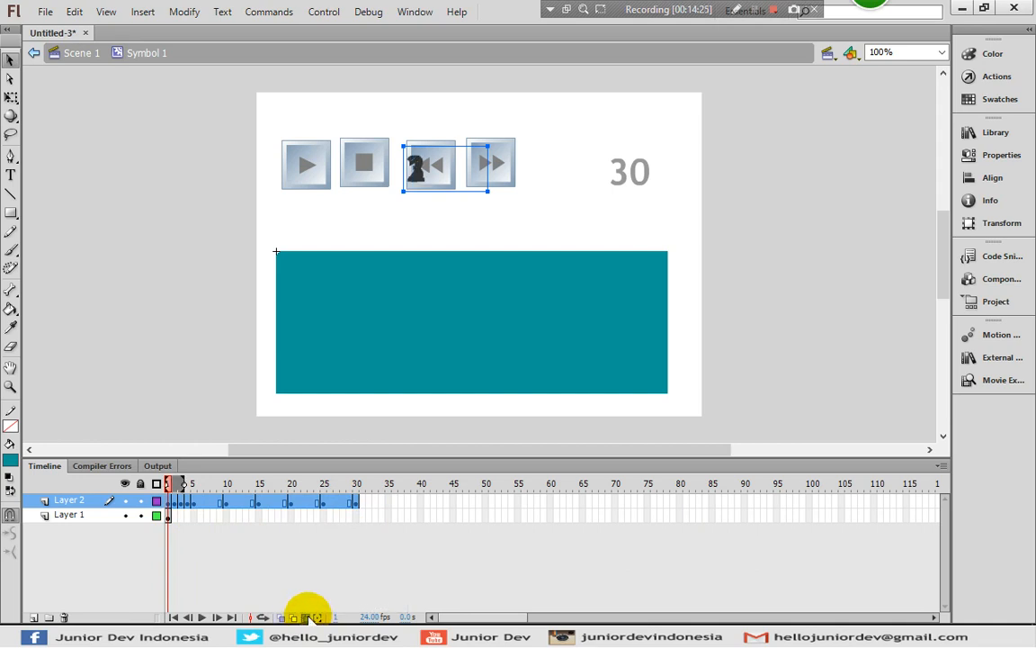
drag(186, 487, 373, 488)
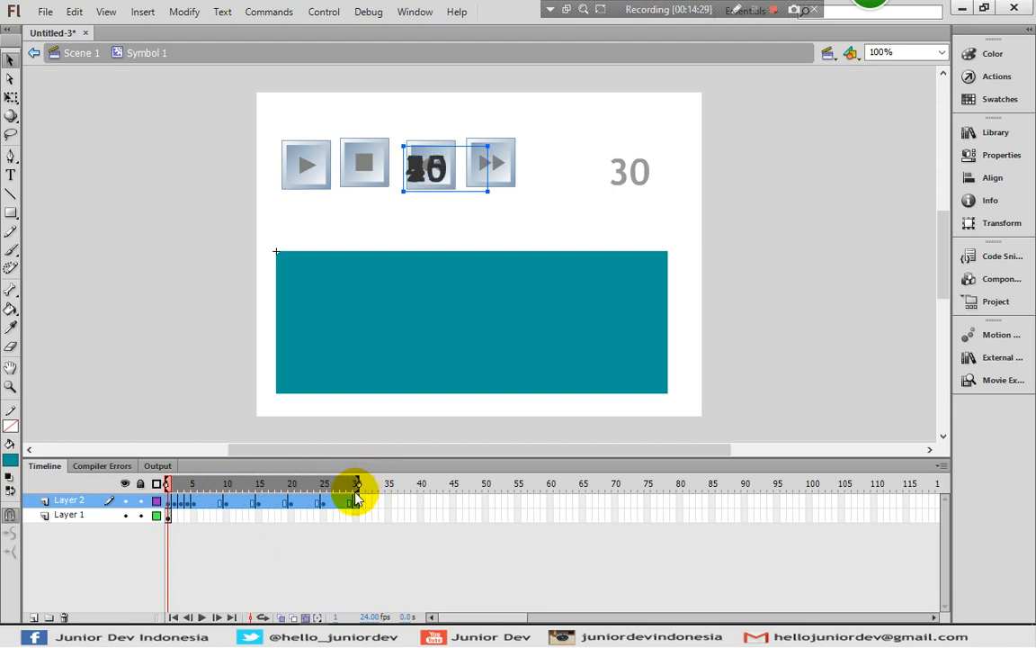
Try to nudge the pasted numbers down in all frames, checking them at frames 28 and 30
key(Down)
key(Down)
key(Down)
key(Down)
key(Down)
key(Down)
key(Down)
key(Down)
key(Down)
key(Down)
key(Down)
key(Down)
key(Down)
key(Down)
key(Down)
key(Down)
key(Down)
key(Down)
key(Down)
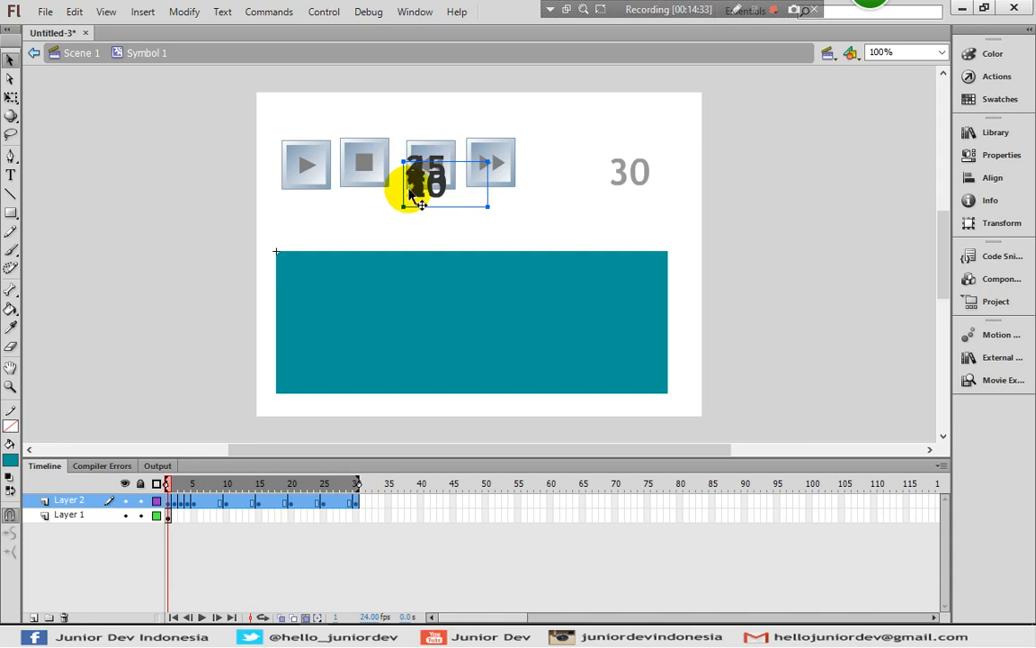
click(342, 514)
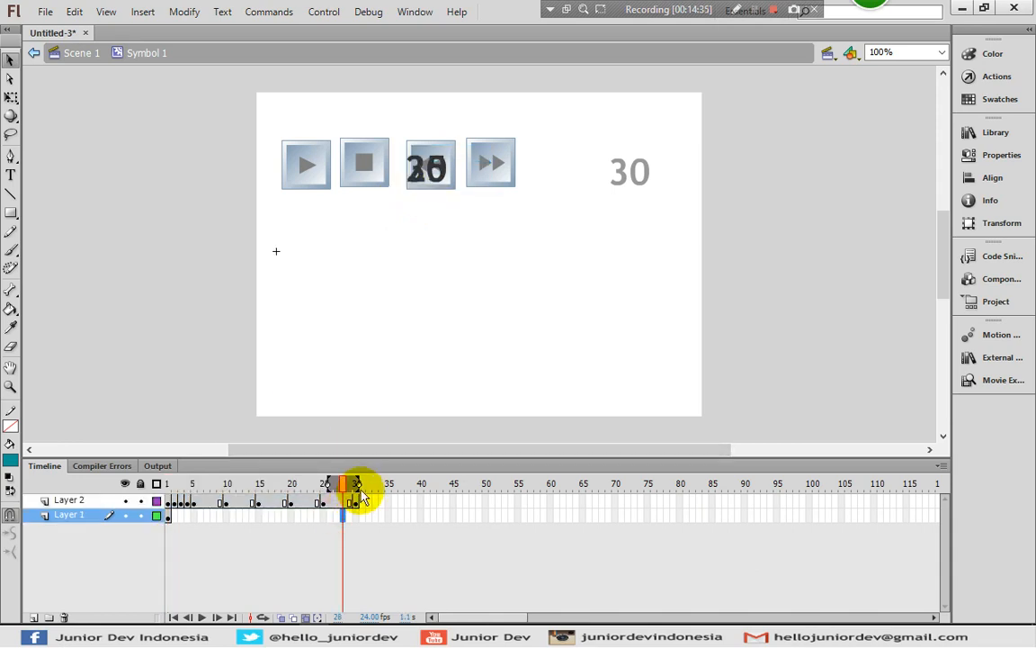
click(356, 501)
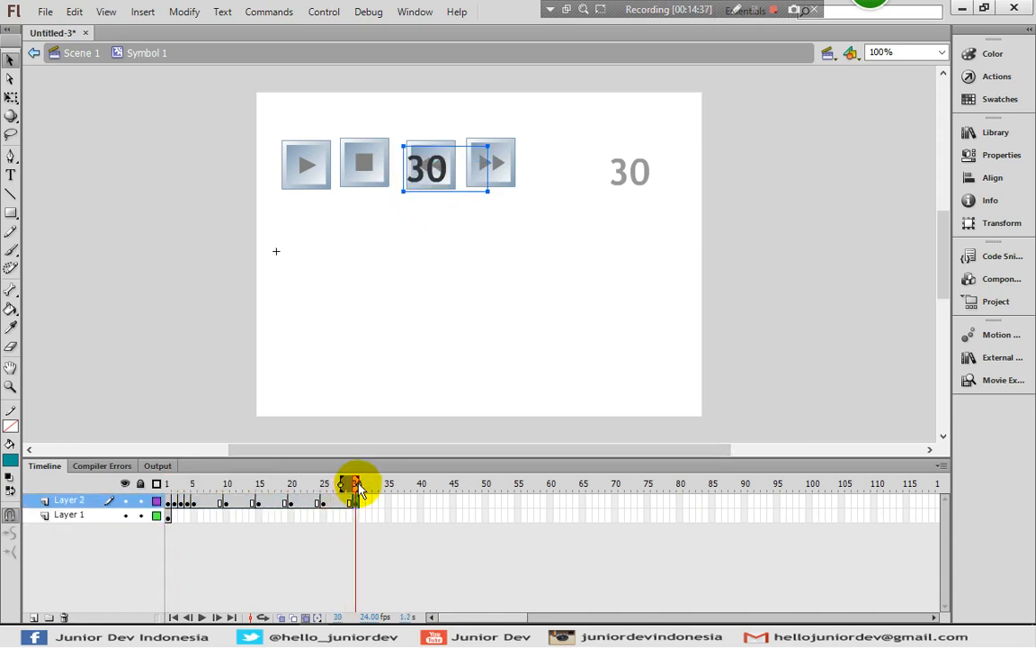
Reselect frames 1 to 30 of Layer 2, extend the multiple-frame range over them, and move the numbers down onto the teal rectangle's upper edge
mouse_move(171, 486)
mouse_down()
mouse_move(255, 483)
mouse_move(167, 488)
mouse_up()
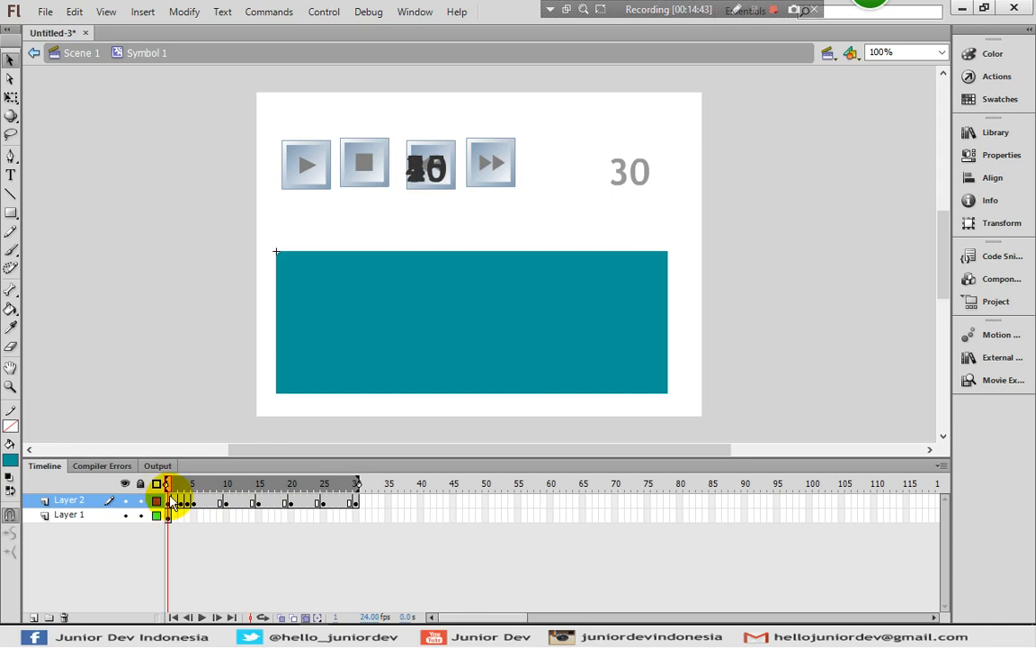
drag(171, 502, 358, 505)
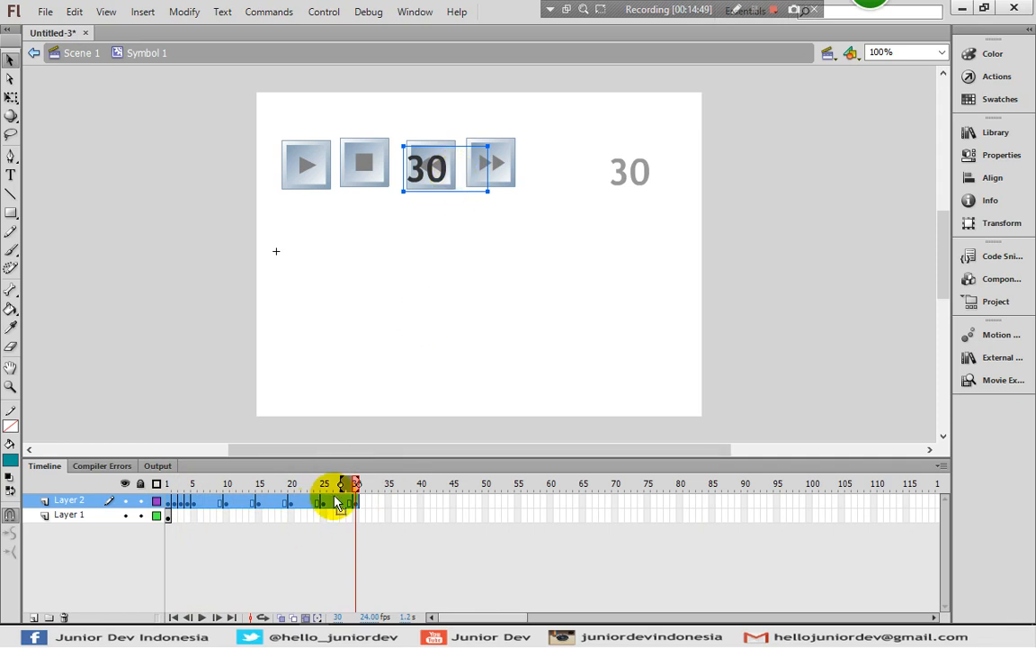
drag(340, 488, 149, 493)
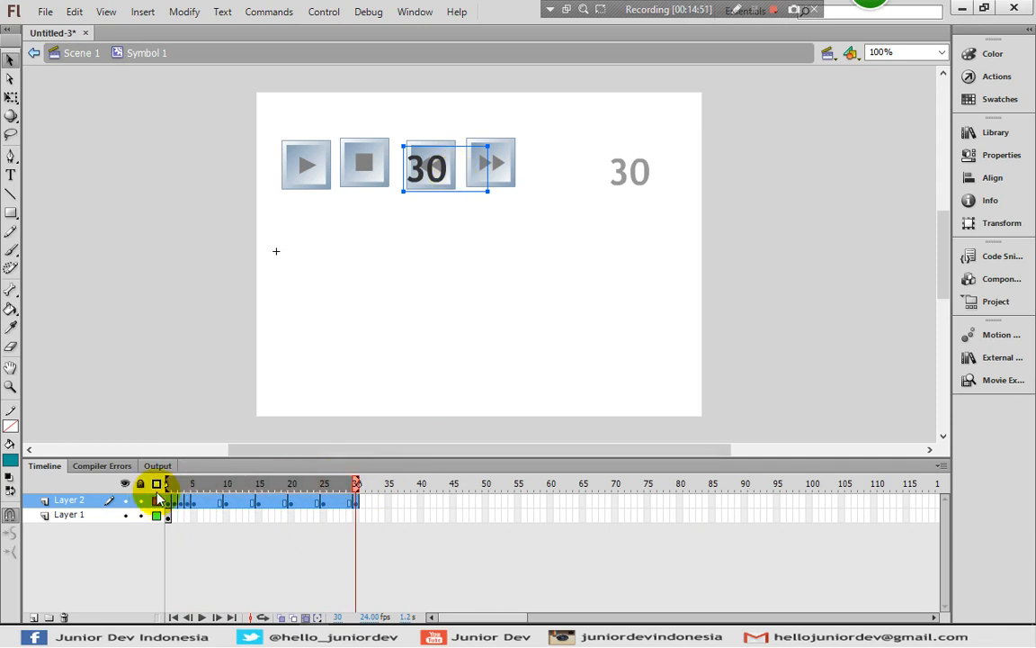
drag(439, 176, 455, 266)
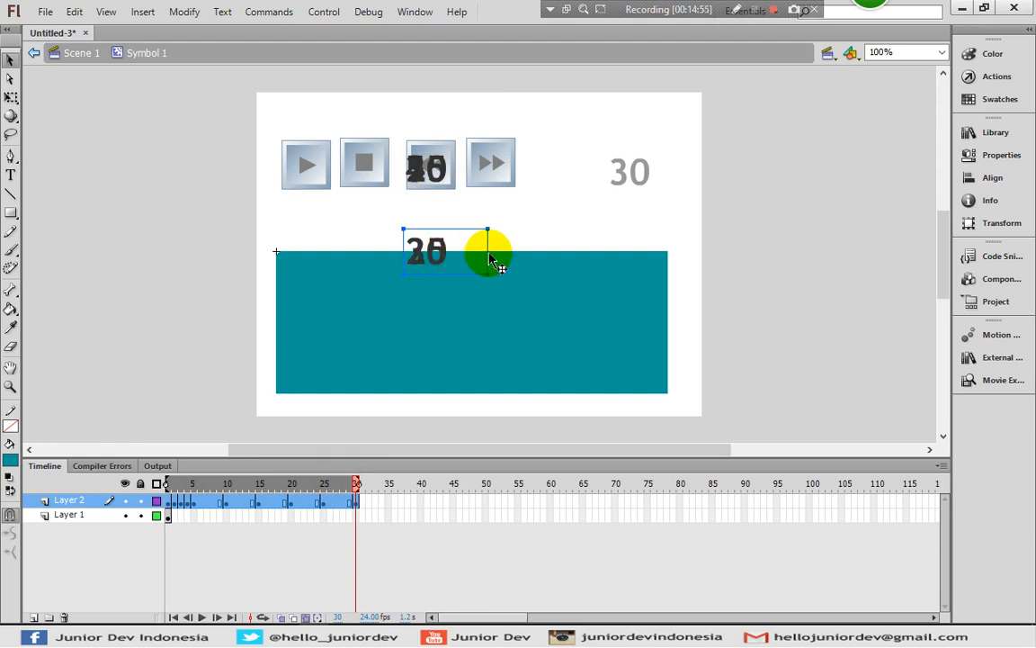
Undo the last moves of the numbers in Symbol 1's Layer 2, restoring the selection across all its frames
key(ctrl+z)
click(190, 502)
key(ctrl+z)
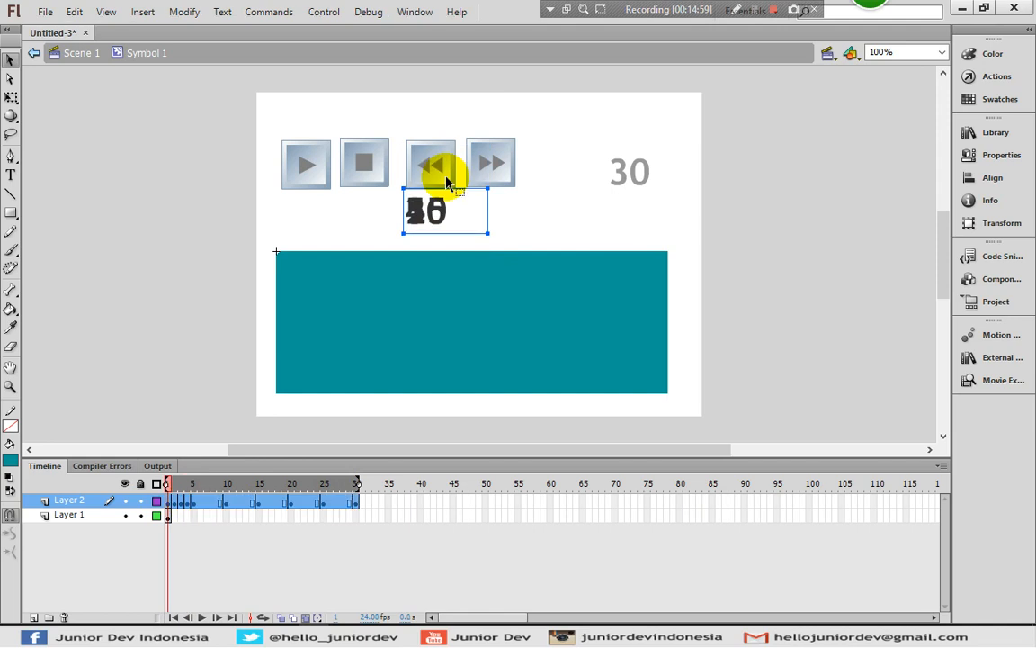
Move the numbers of all selected frames down into the teal rectangle and left, close to its left edge
key(Down)
key(Down)
key(Down)
key(Down)
key(Down)
key(Down)
key(Down)
key(Down)
key(Down)
key(Down)
key(Down)
key(Down)
key(Down)
key(Down)
key(Down)
key(Down)
key(Down)
key(Down)
key(Down)
key(Down)
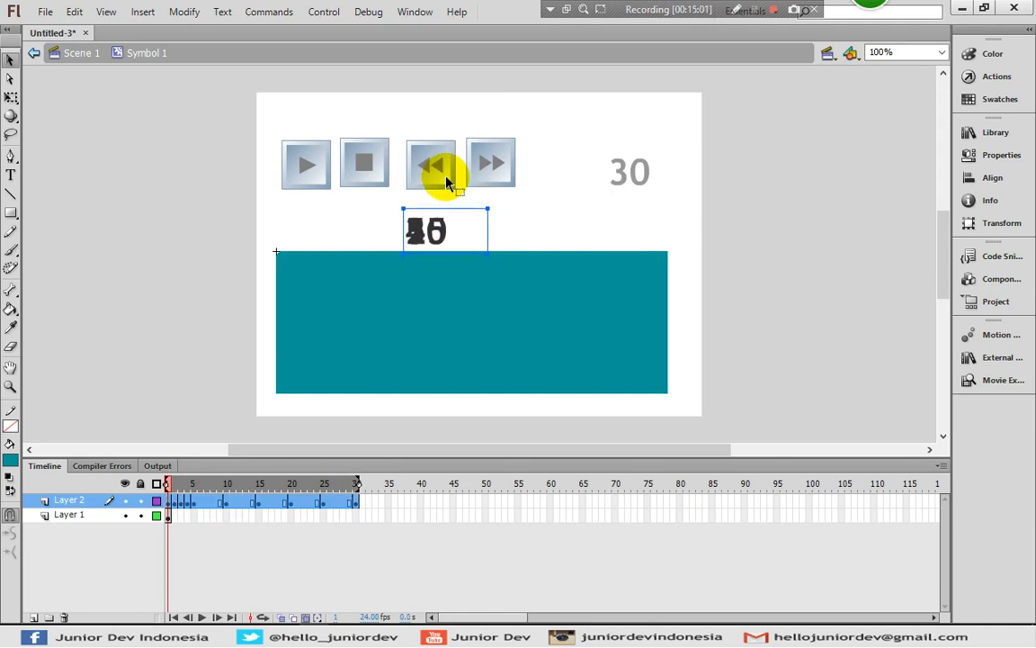
key(Down)
key(Down)
key(Down)
key(Down)
key(Down)
key(Down)
key(Down)
key(Down)
key(Down)
key(Down)
key(Down)
key(Down)
key(Down)
key(Down)
key(Down)
key(Down)
key(Down)
key(Down)
key(Down)
key(Down)
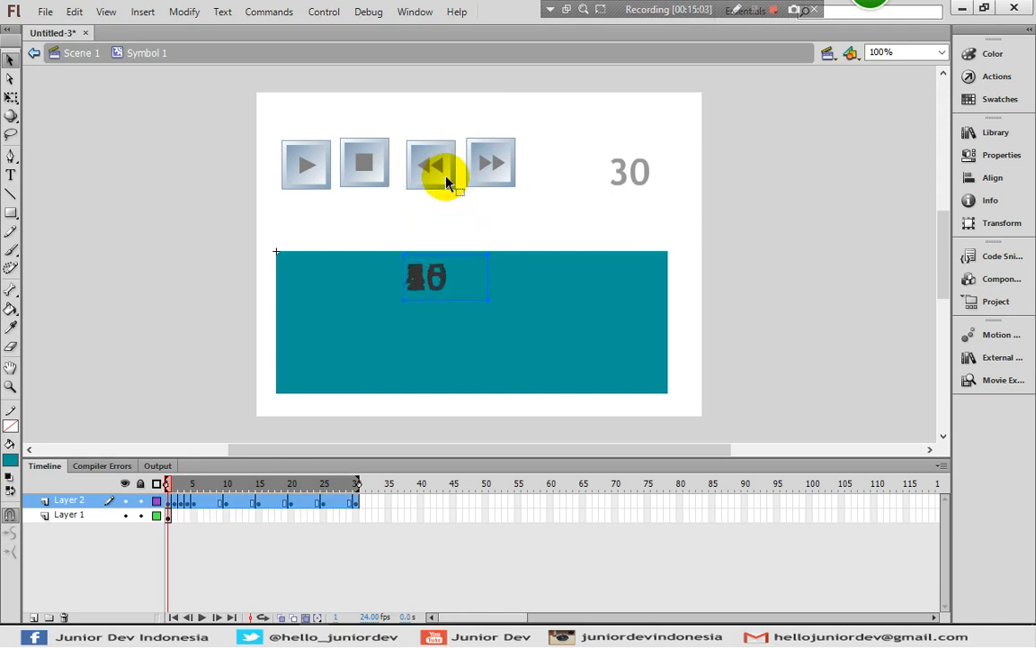
key(Down)
key(Down)
key(Down)
key(Down)
key(Down)
key(Down)
key(Down)
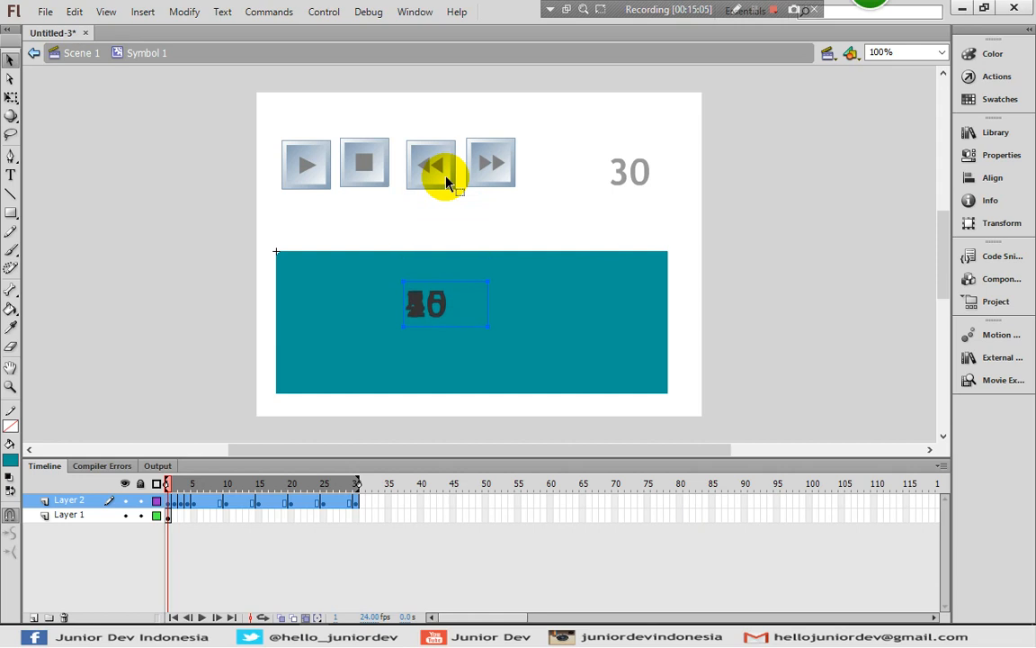
key(Left)
key(Left)
key(Left)
key(Left)
key(Left)
key(Left)
key(Left)
key(Left)
key(Left)
key(Left)
key(Left)
key(Left)
key(Left)
key(Left)
key(Left)
key(Left)
key(Left)
key(Left)
key(Left)
key(Left)
key(Left)
key(Left)
key(Left)
key(Left)
key(Left)
key(Left)
key(Left)
key(Left)
key(Left)
key(Left)
key(Left)
key(Left)
key(Left)
key(Left)
key(Left)
key(Left)
key(Left)
key(Left)
key(Left)
key(Left)
key(Left)
key(Left)
key(Left)
key(Left)
key(Left)
key(Left)
key(Left)
key(Left)
key(Left)
key(Left)
key(Left)
key(Left)
key(Left)
key(Left)
key(Left)
key(Left)
key(Left)
key(Left)
key(Left)
key(Left)
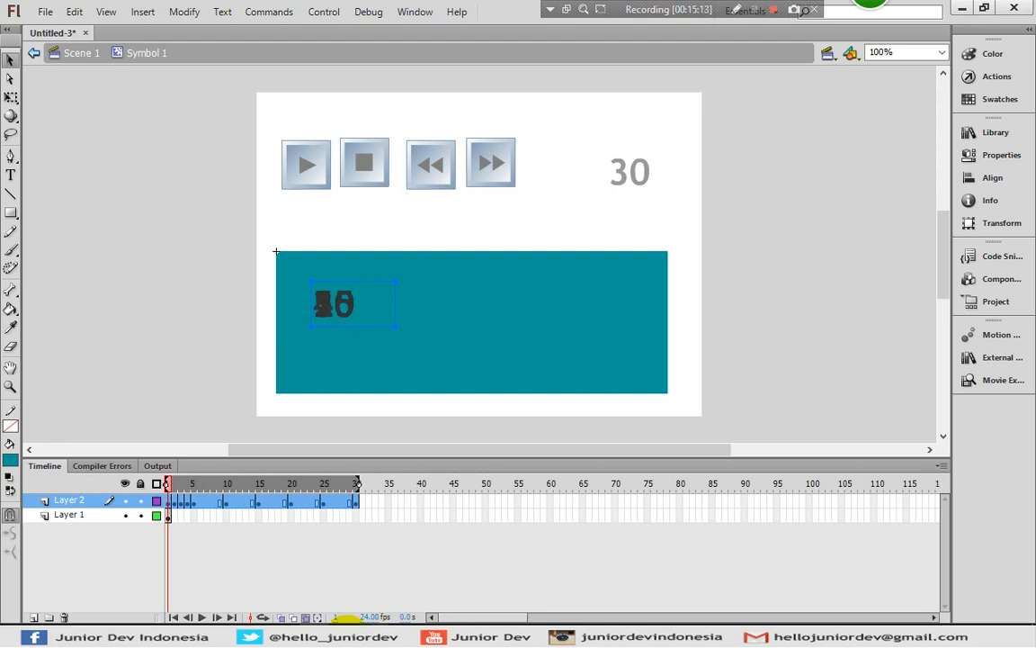
Turn off Edit Multiple Frames and scrub through frames 1 to 30 to check the numbers' position
click(308, 617)
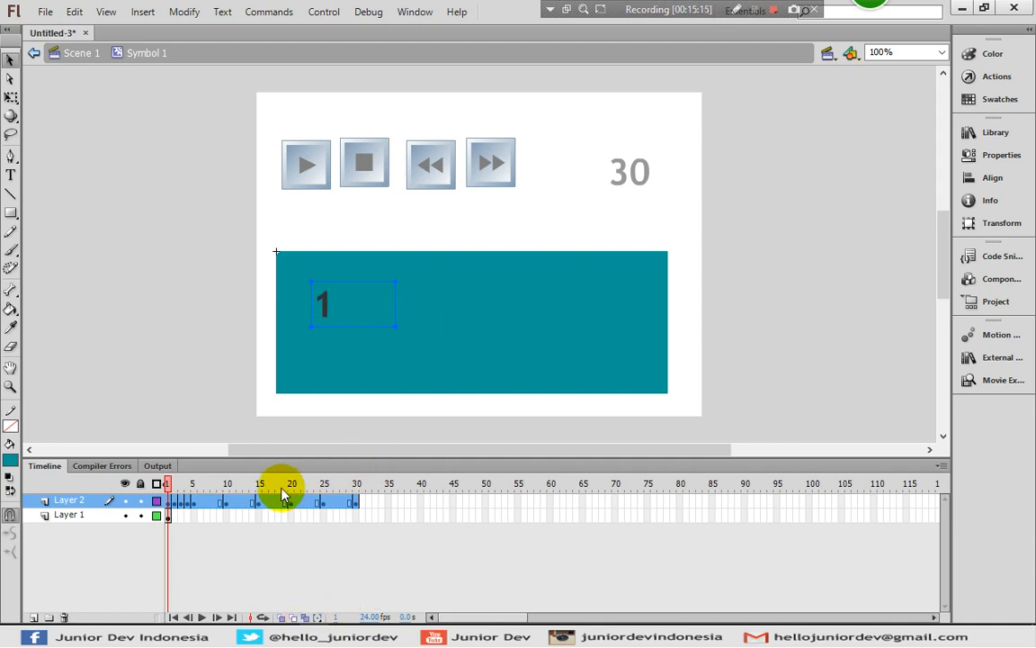
click(271, 501)
drag(174, 506, 357, 501)
Extend Layer 1 of Symbol 1 to frame 30 so the rectangle spans the whole number sequence
click(357, 521)
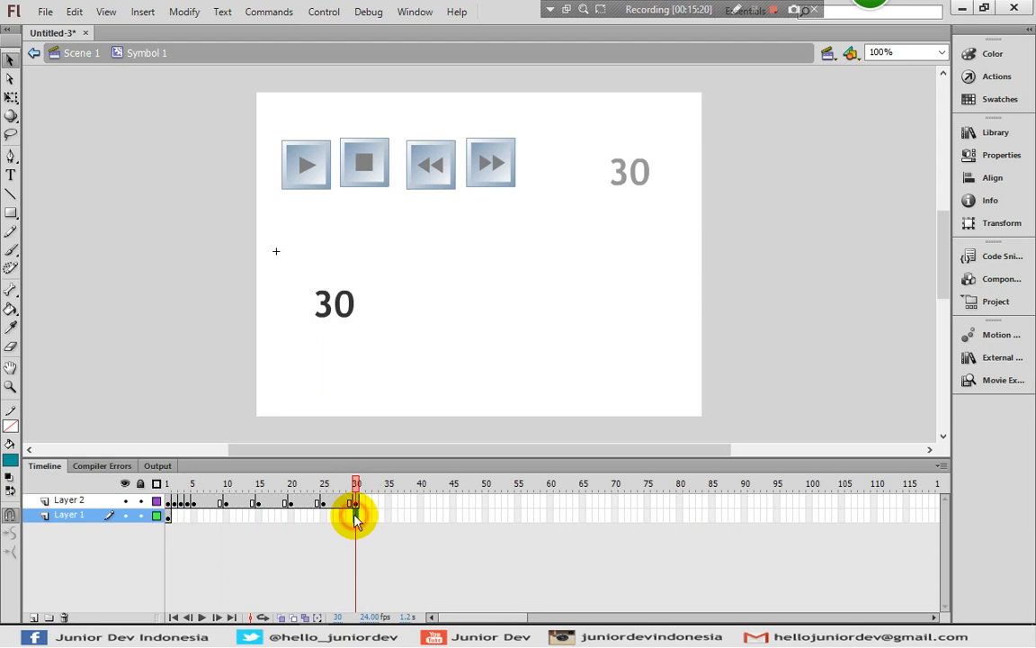
right_click(357, 520)
click(423, 156)
Change the rectangle's fill colour to yellow and scrub through the frames to check the numbers against it
click(452, 288)
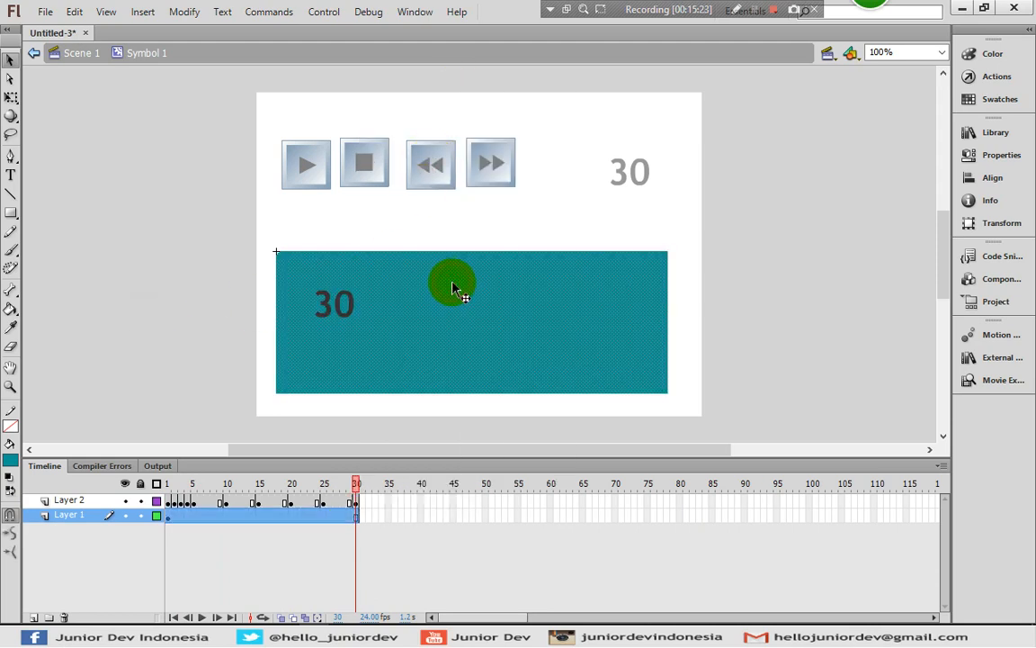
click(9, 454)
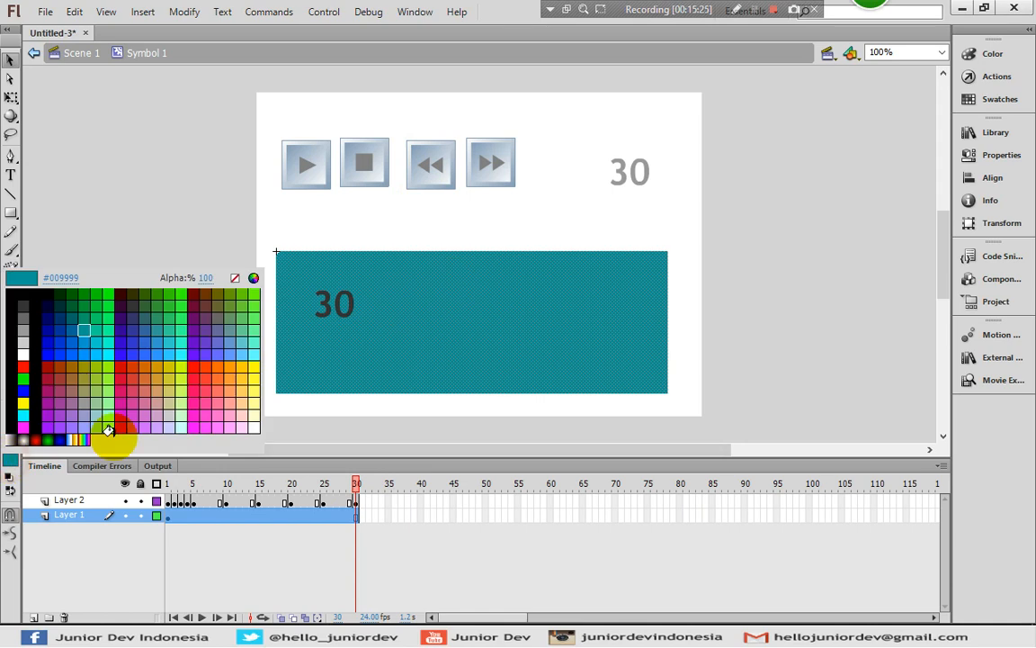
click(257, 373)
click(174, 341)
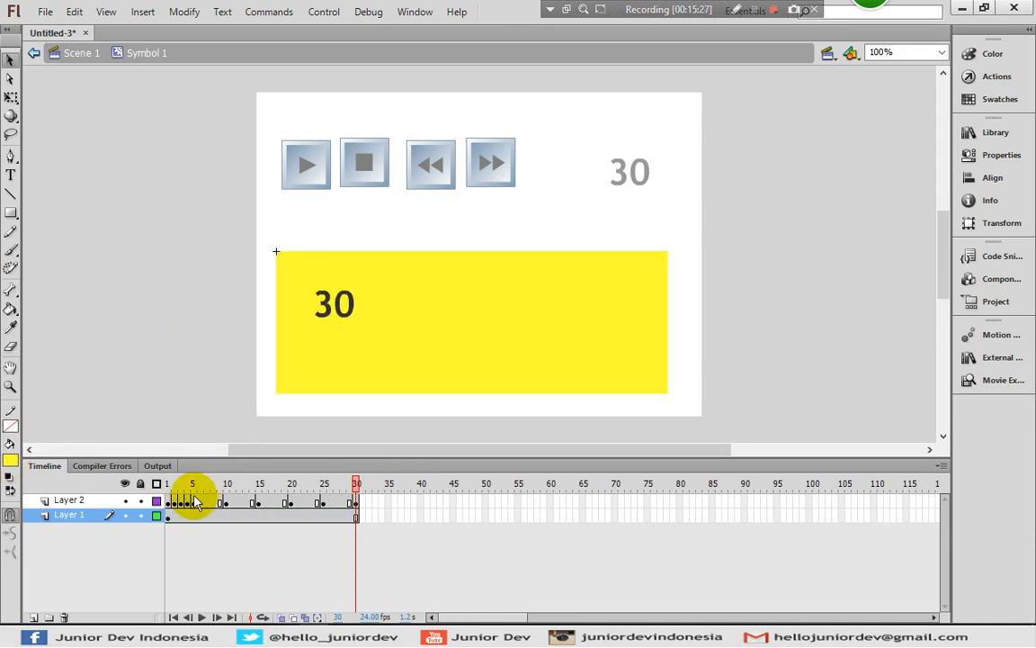
drag(175, 517, 349, 496)
click(350, 500)
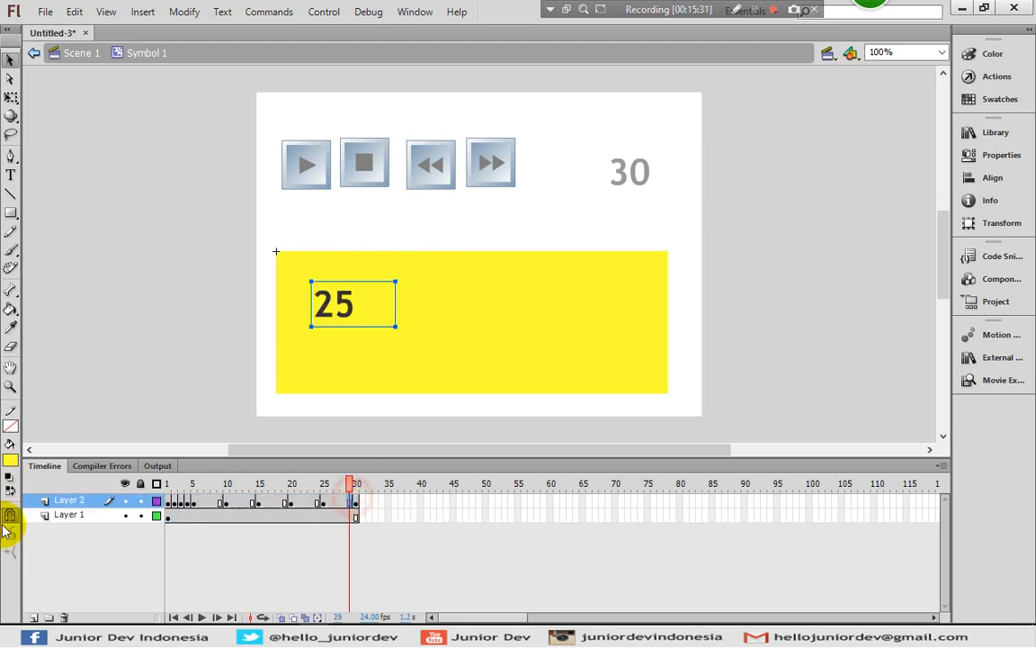
Add a new layer above Layer 2 in Symbol 1 and enter stop(); as its frame 1 script
click(33, 617)
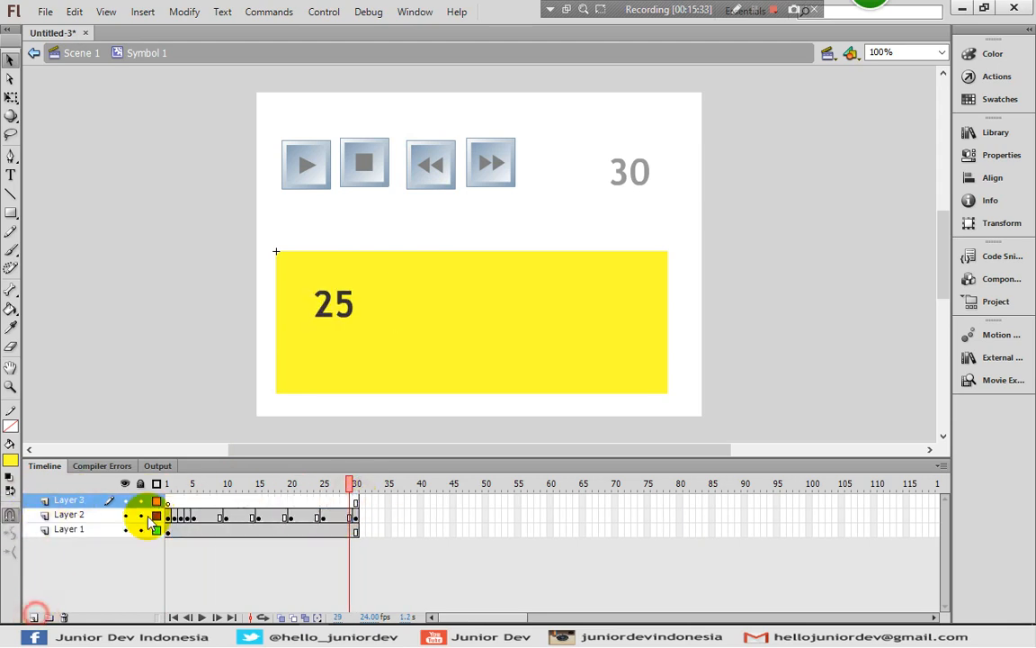
click(168, 500)
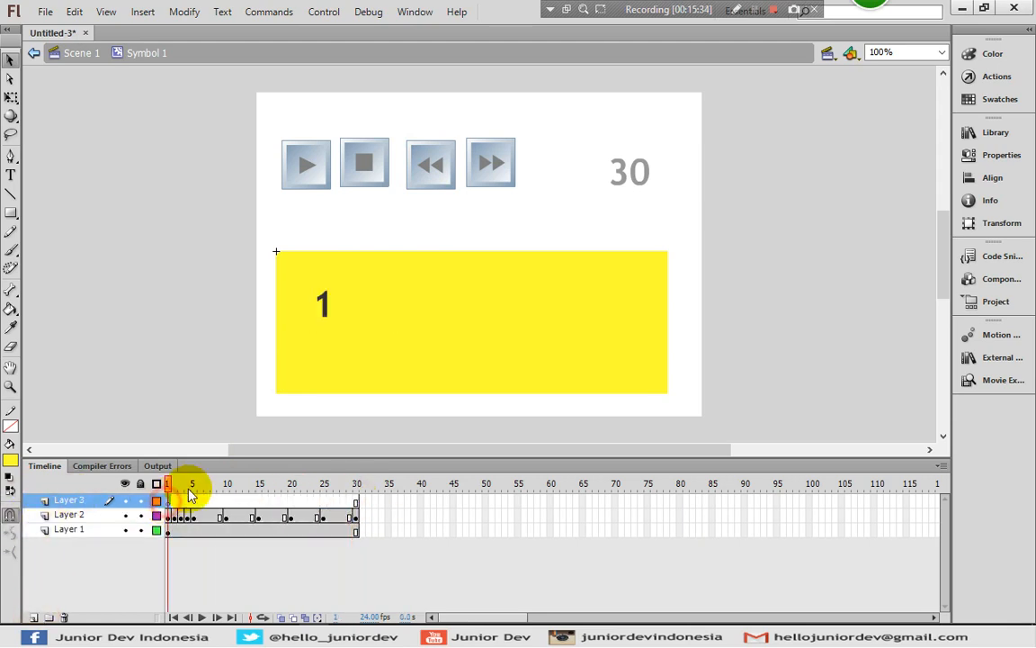
click(994, 77)
click(804, 149)
text(stop();)
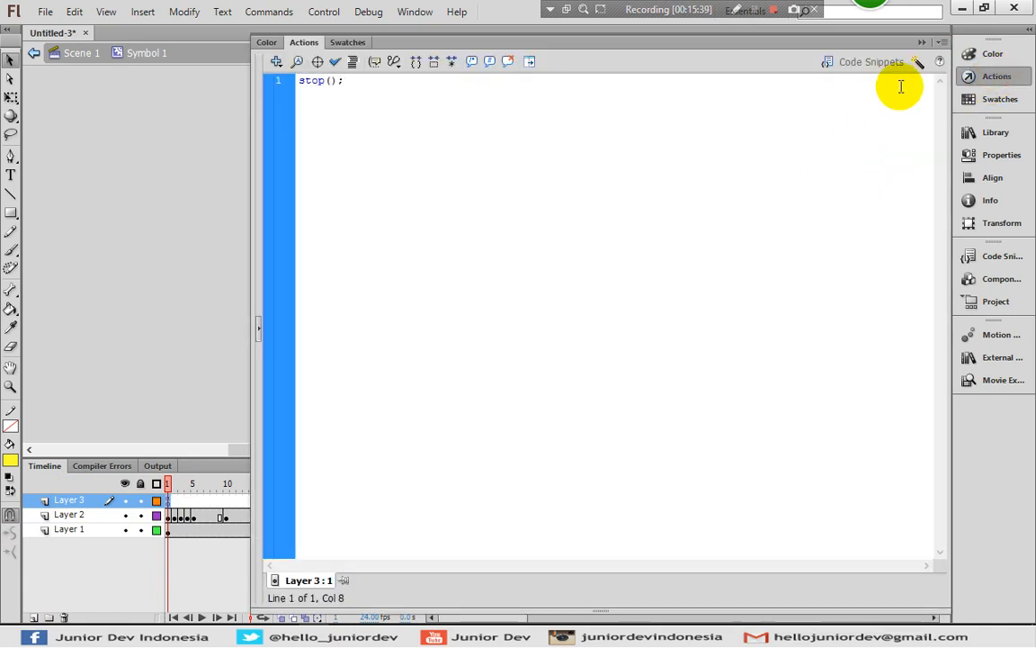
click(998, 78)
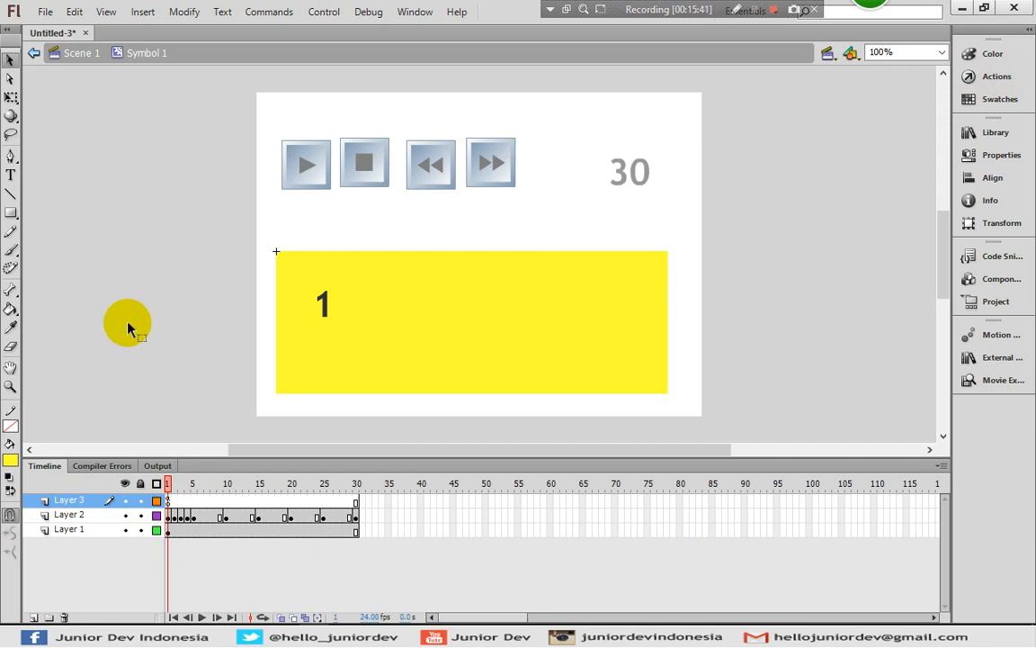
Browse the external library's Playback buttons and place a gel Right button on the yellow rectangle in Layer 1
click(998, 358)
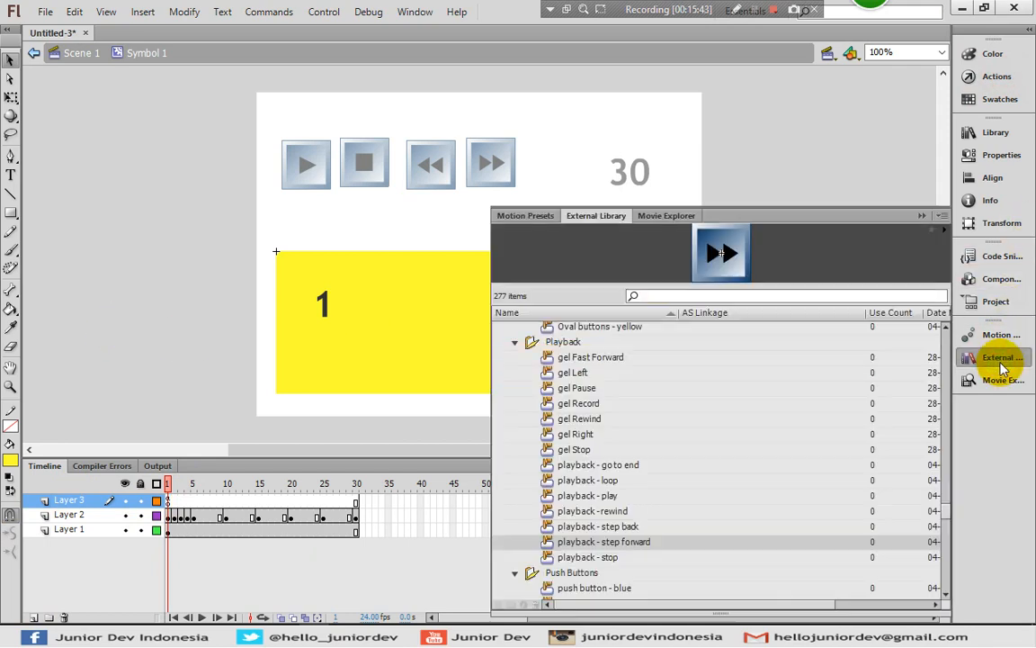
click(575, 403)
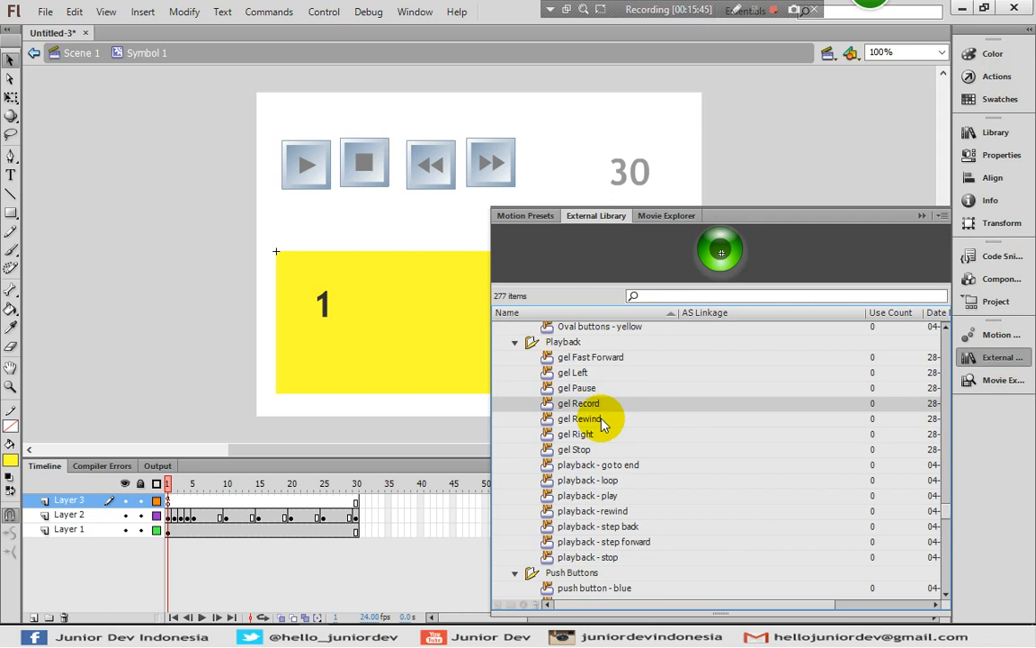
click(603, 421)
click(603, 437)
drag(604, 437, 635, 434)
click(170, 531)
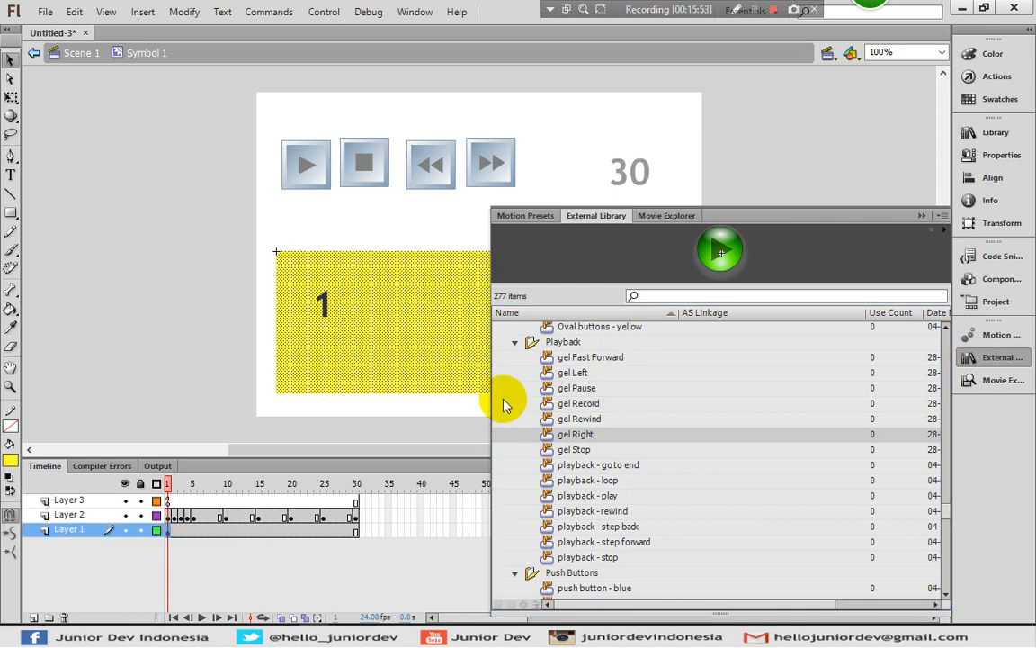
drag(600, 438, 467, 351)
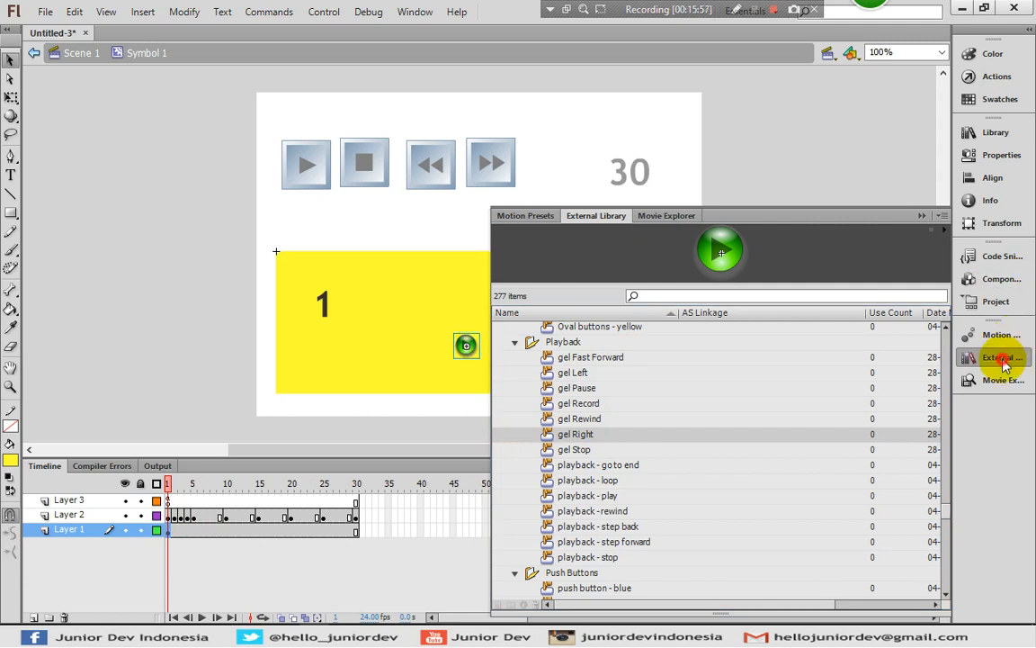
click(1001, 357)
Move the green play button to the yellow rectangle's right part, enlarge it with Free Transform, and centre it vertically
drag(477, 351, 579, 318)
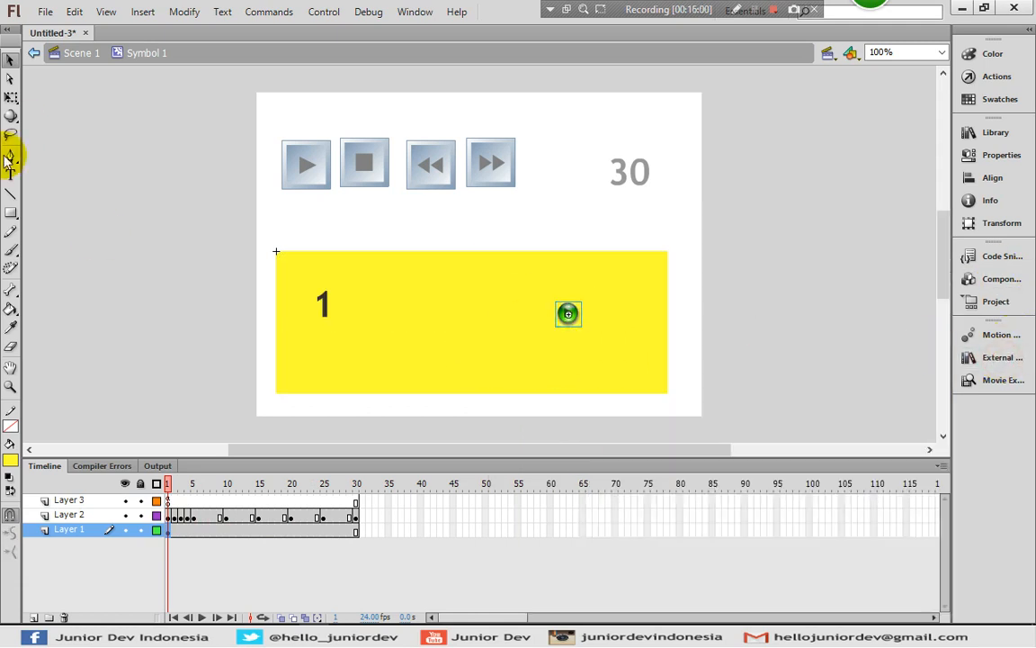
click(16, 102)
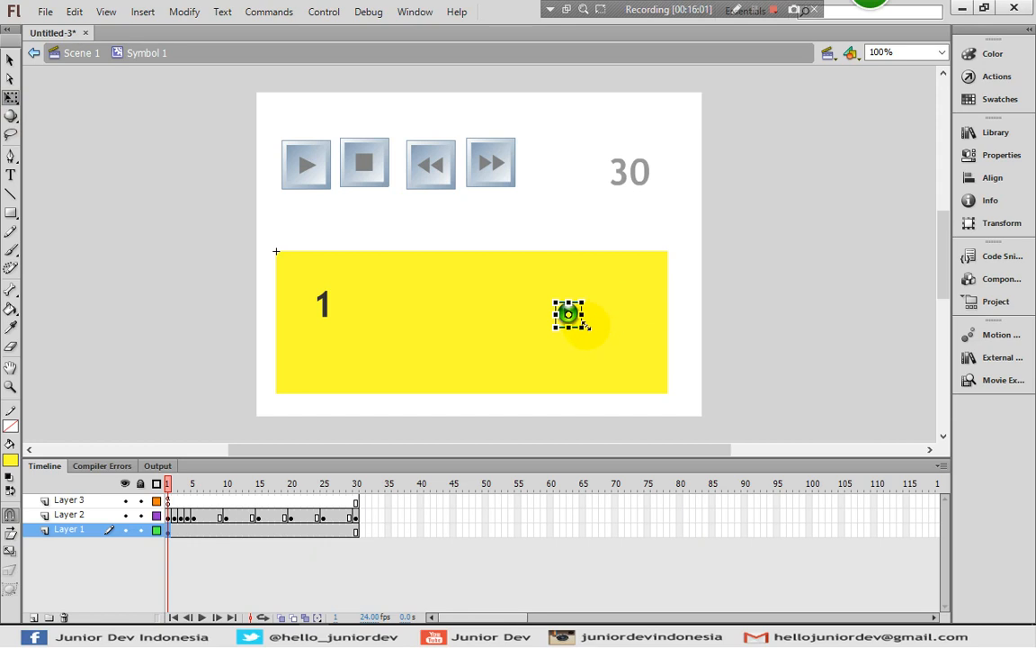
drag(593, 336, 617, 360)
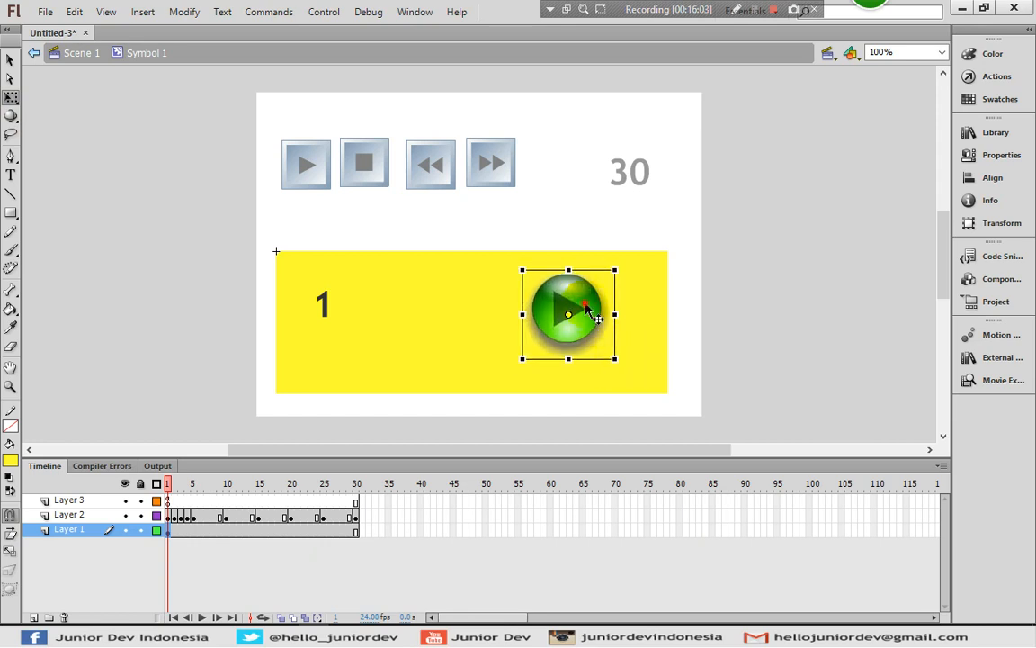
drag(592, 311, 595, 339)
click(96, 317)
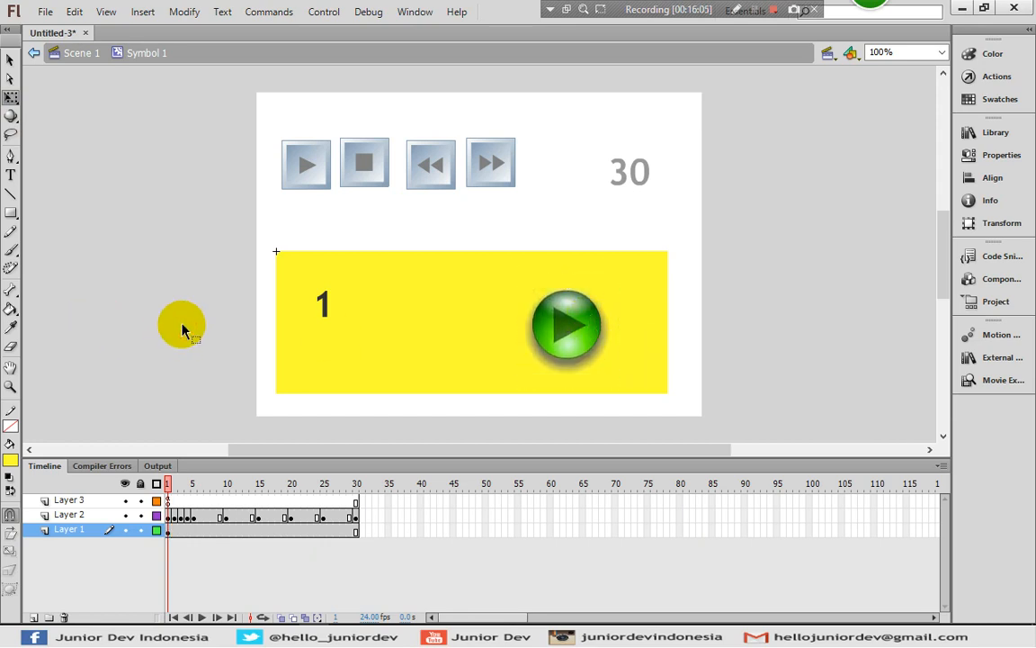
Return to Scene 1 and copy the tombol_d listener and ke_30_play function from Layer 2's frame 1 script
click(79, 53)
click(121, 250)
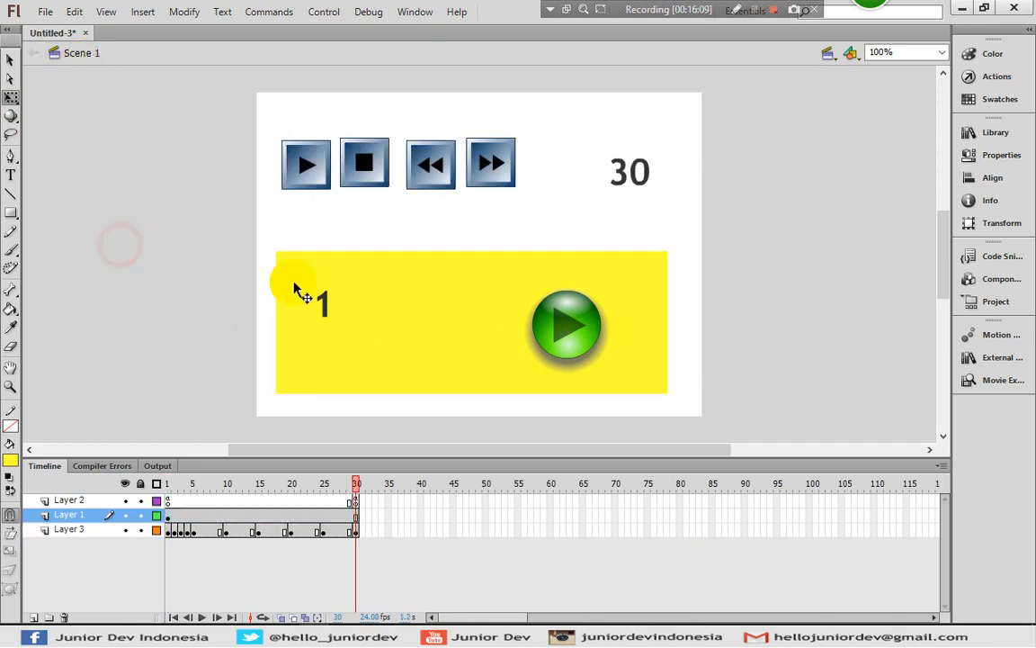
click(168, 501)
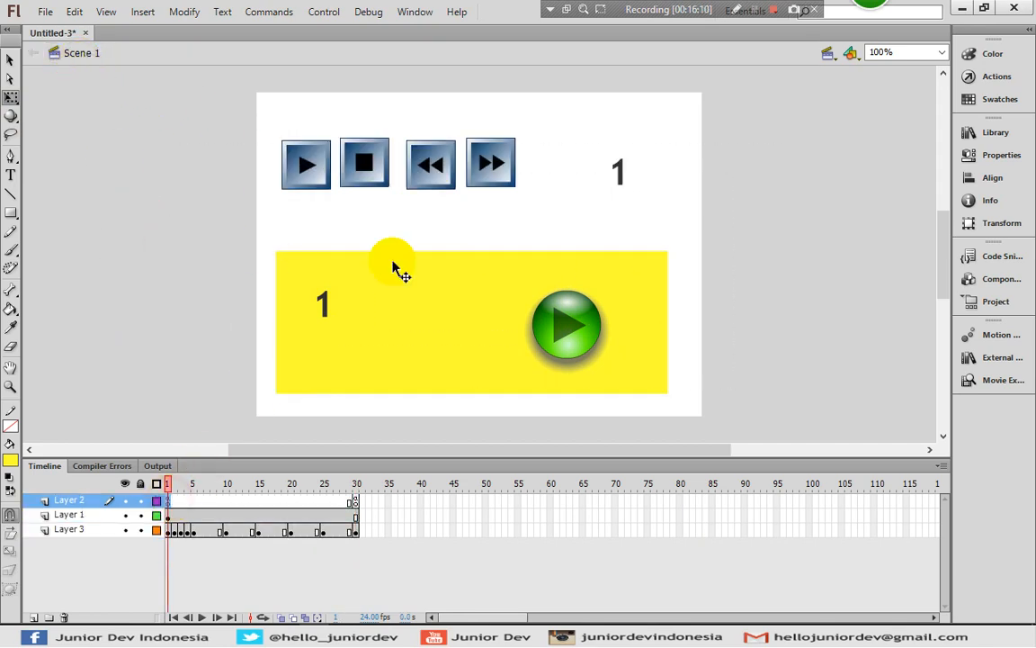
click(996, 76)
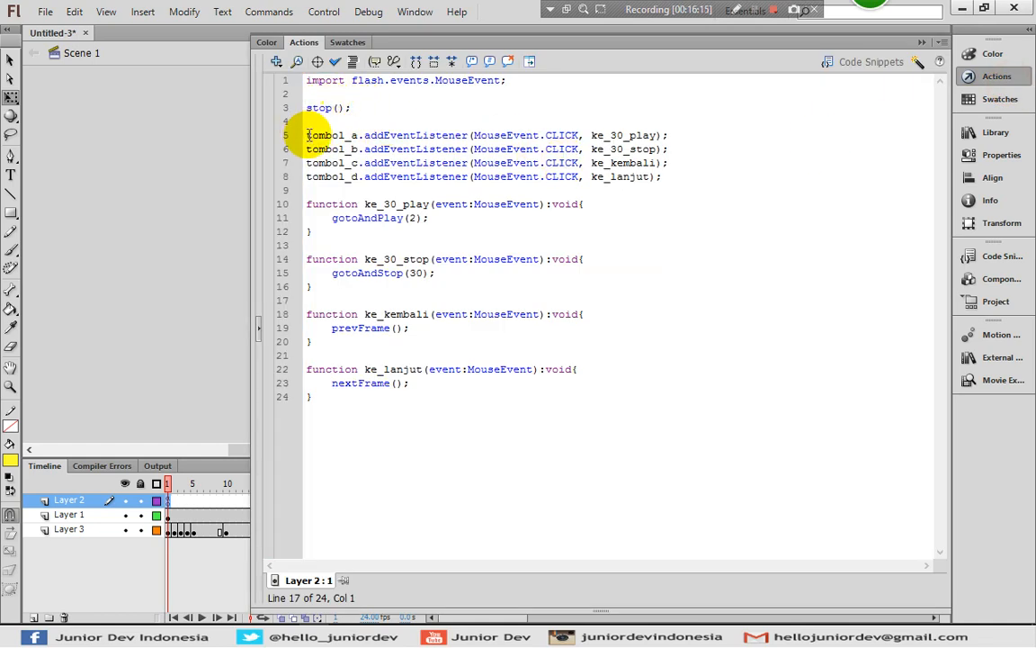
drag(280, 177, 331, 229)
key(ctrl+c)
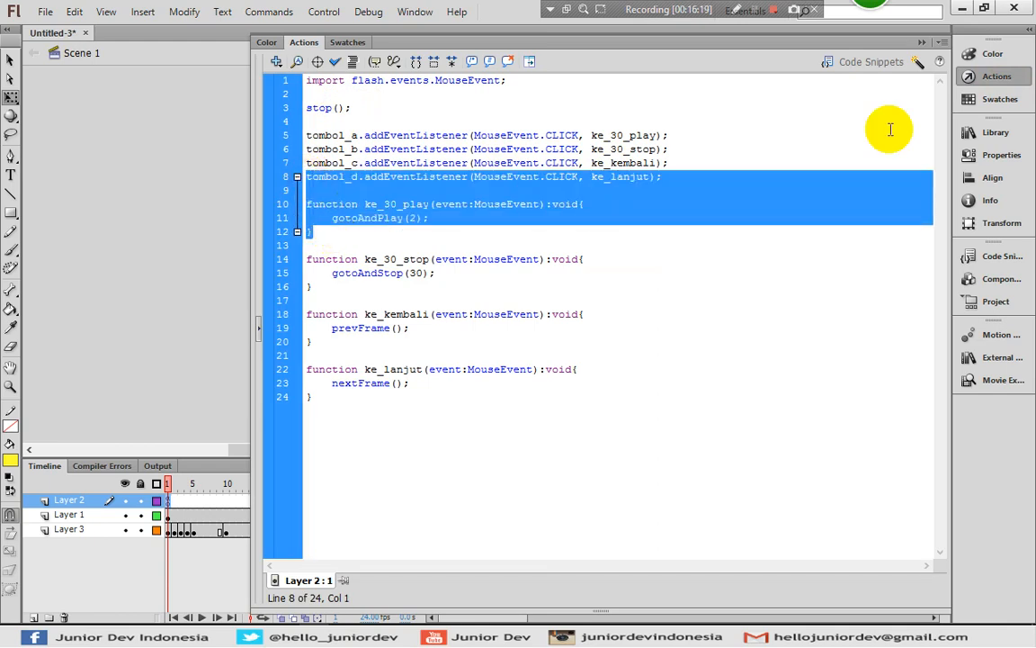
click(959, 77)
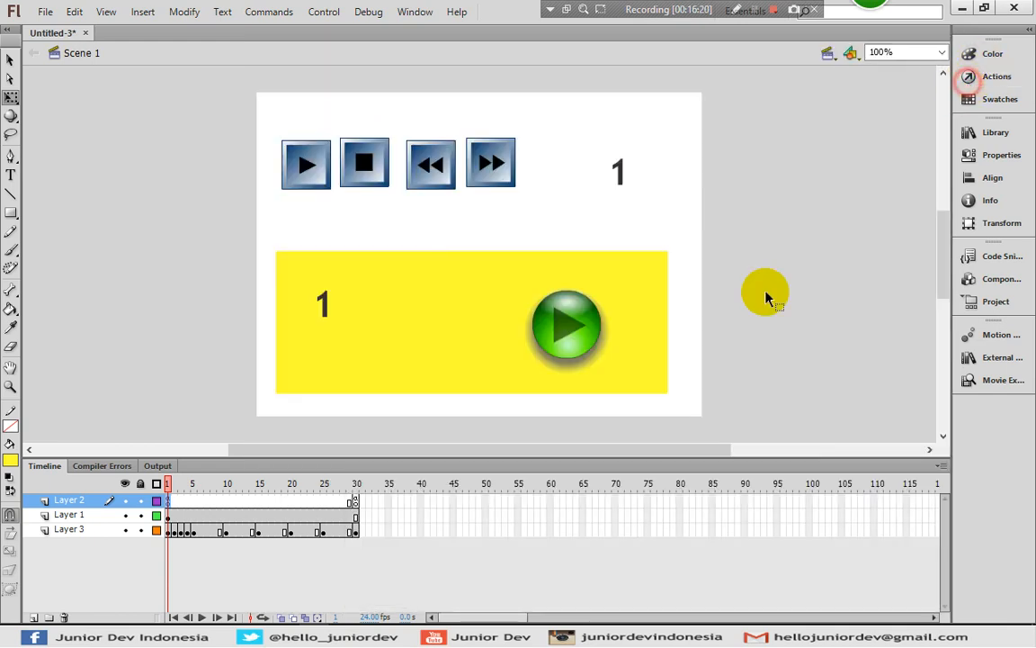
Enter Symbol 1, paste the copied listener and function below stop(); in Layer 3's frame 1 script, and review the code
double_click(574, 332)
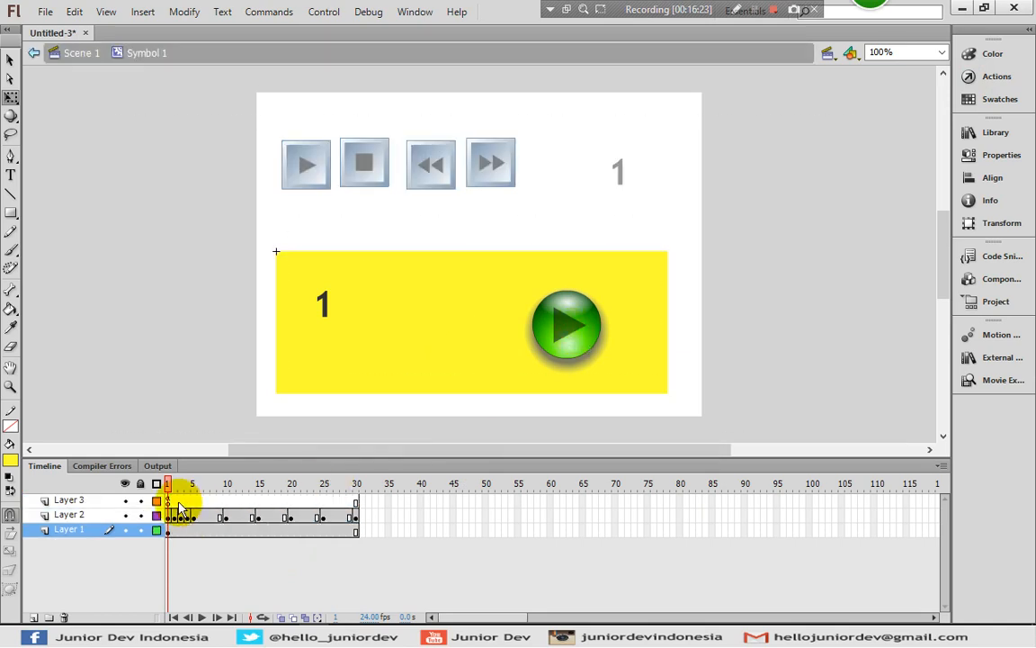
click(169, 501)
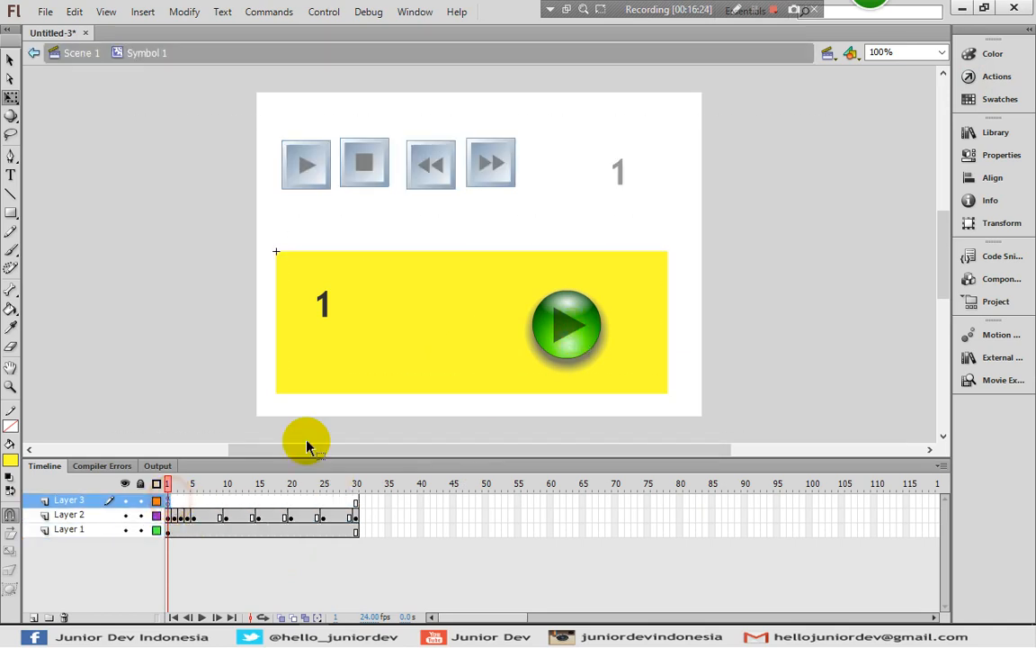
click(989, 76)
click(681, 162)
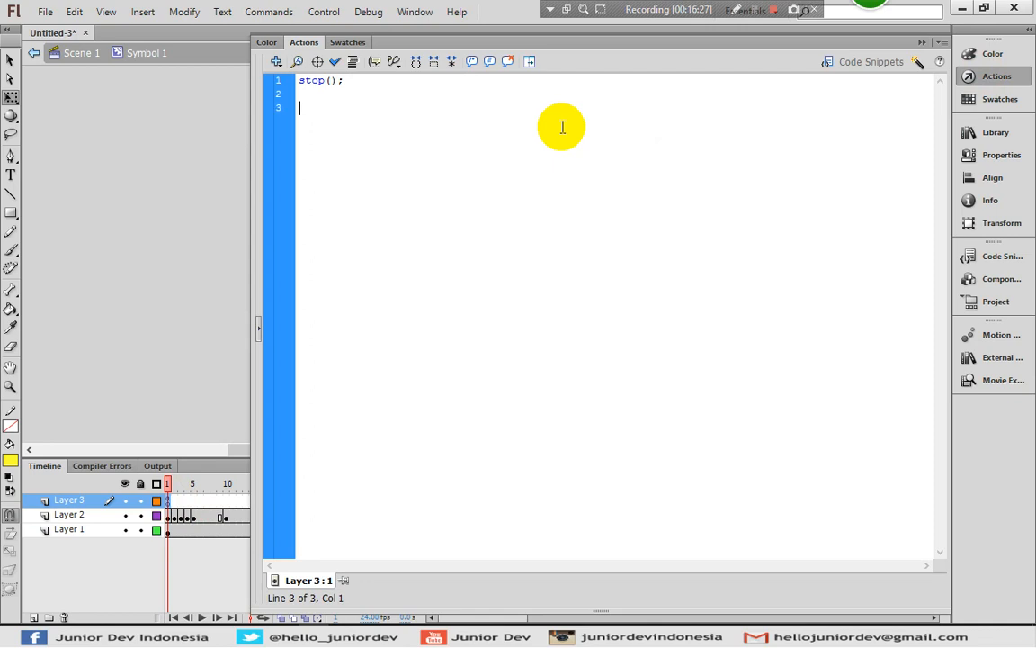
key(ctrl+v)
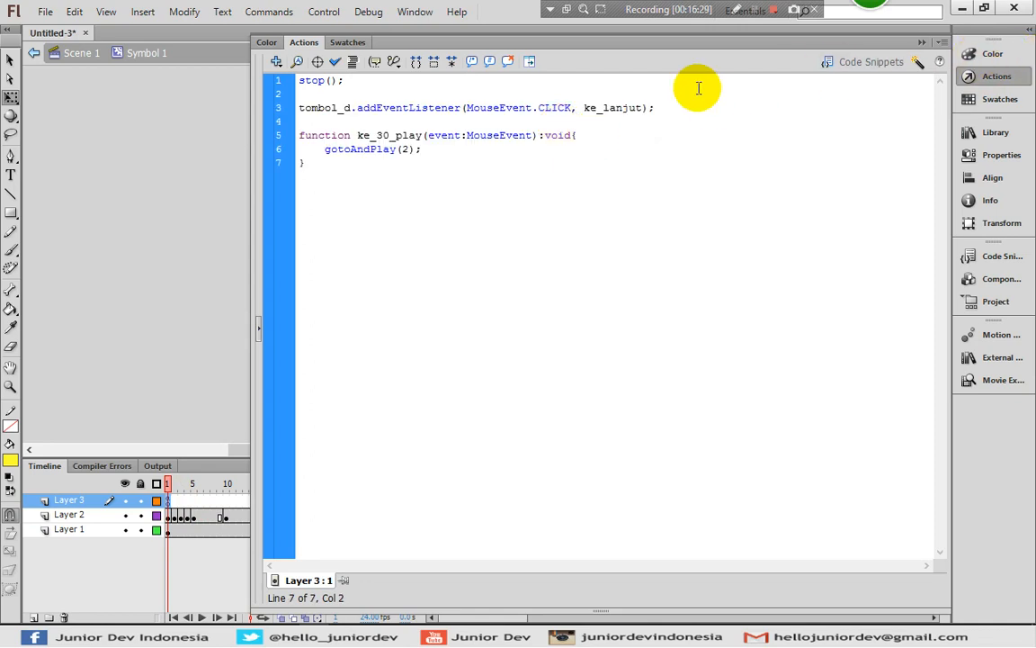
click(989, 79)
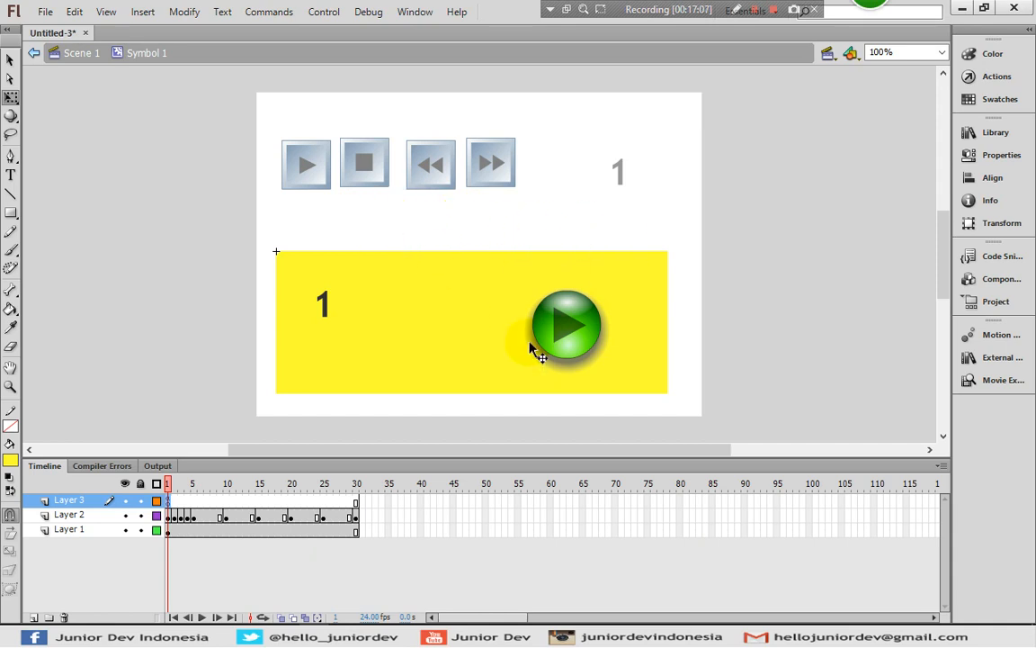
click(990, 75)
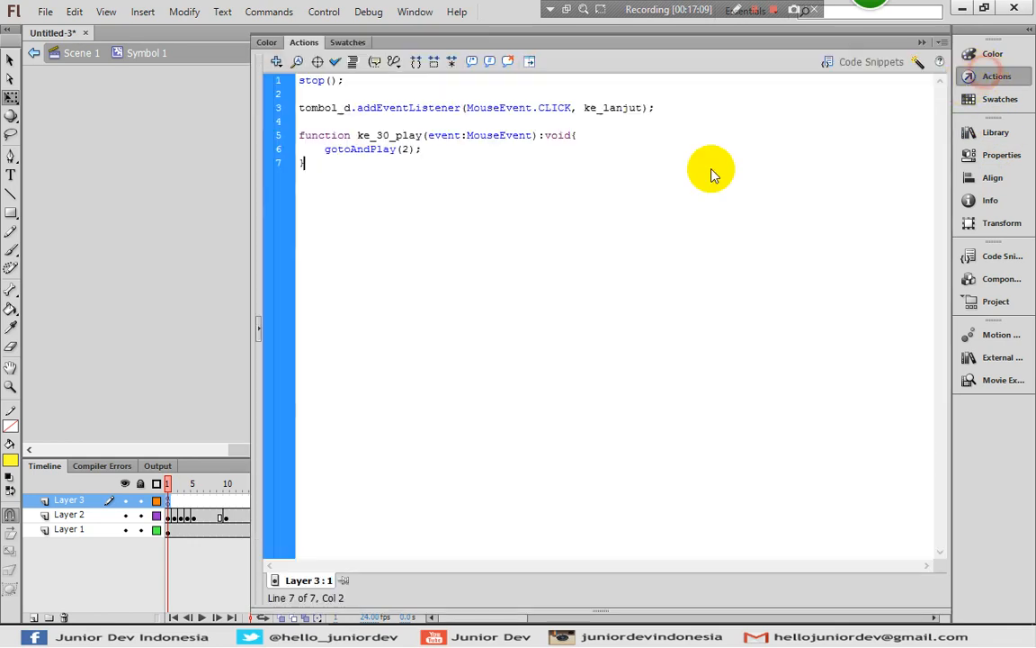
click(507, 155)
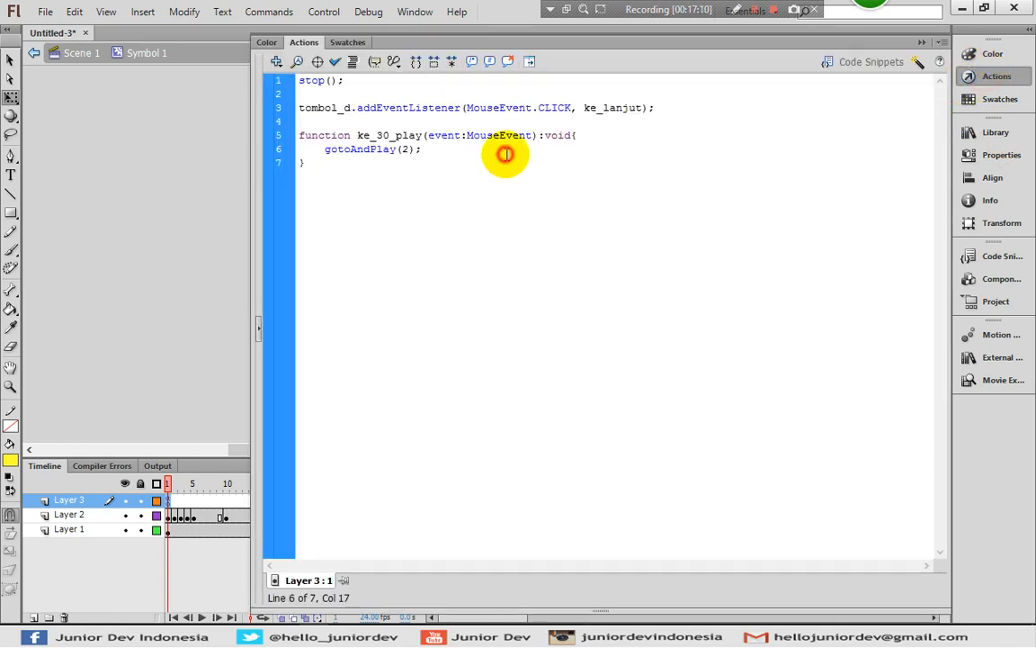
Give the green play button on the yellow rectangle the instance name a
click(1014, 78)
click(591, 324)
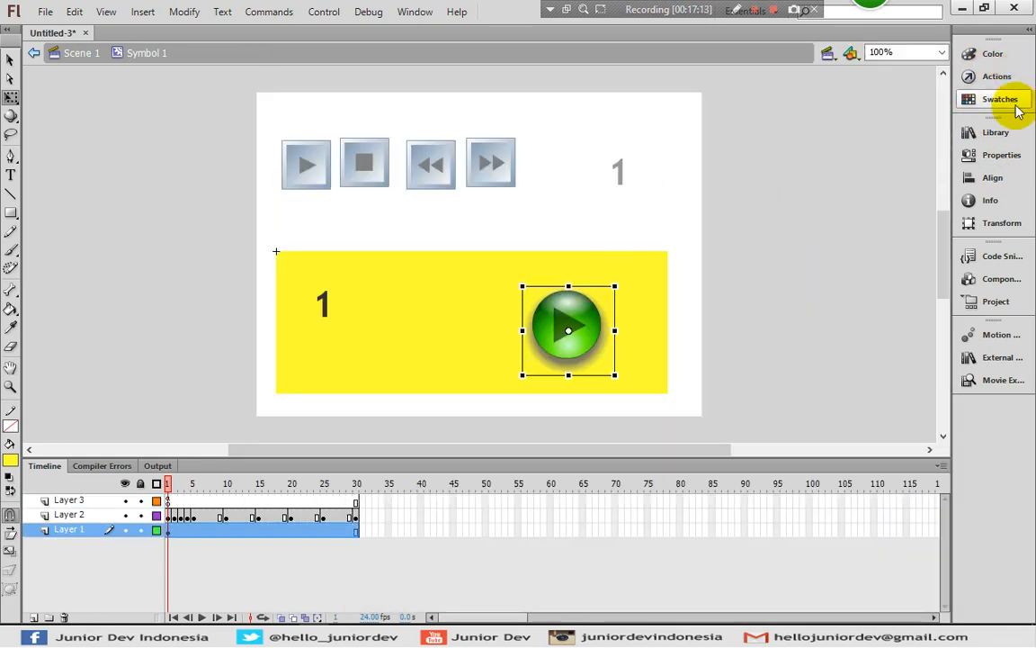
click(985, 161)
click(773, 141)
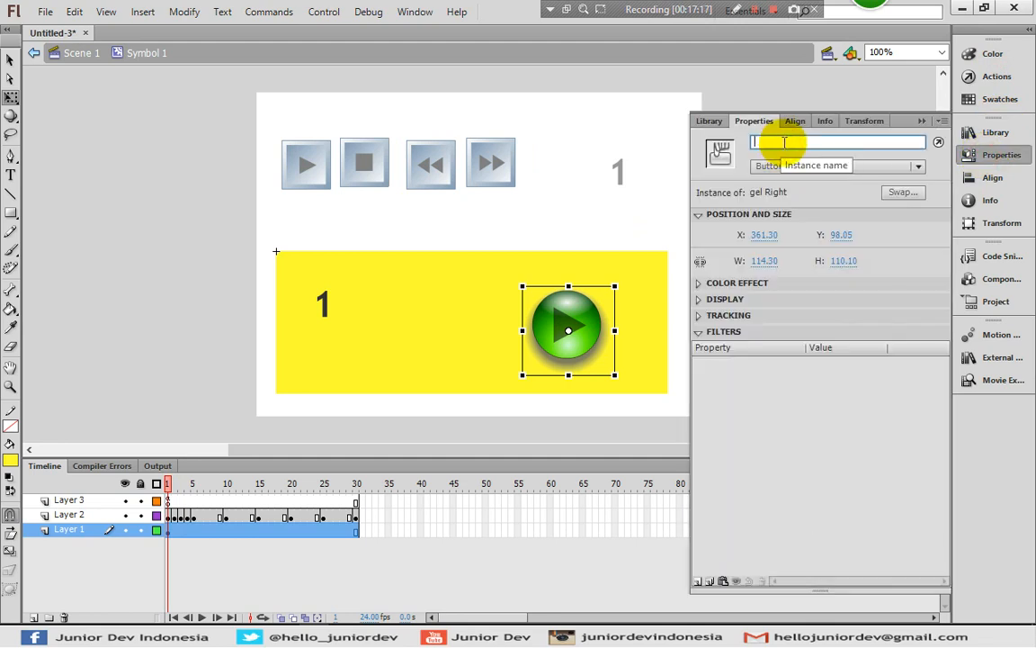
click(1001, 154)
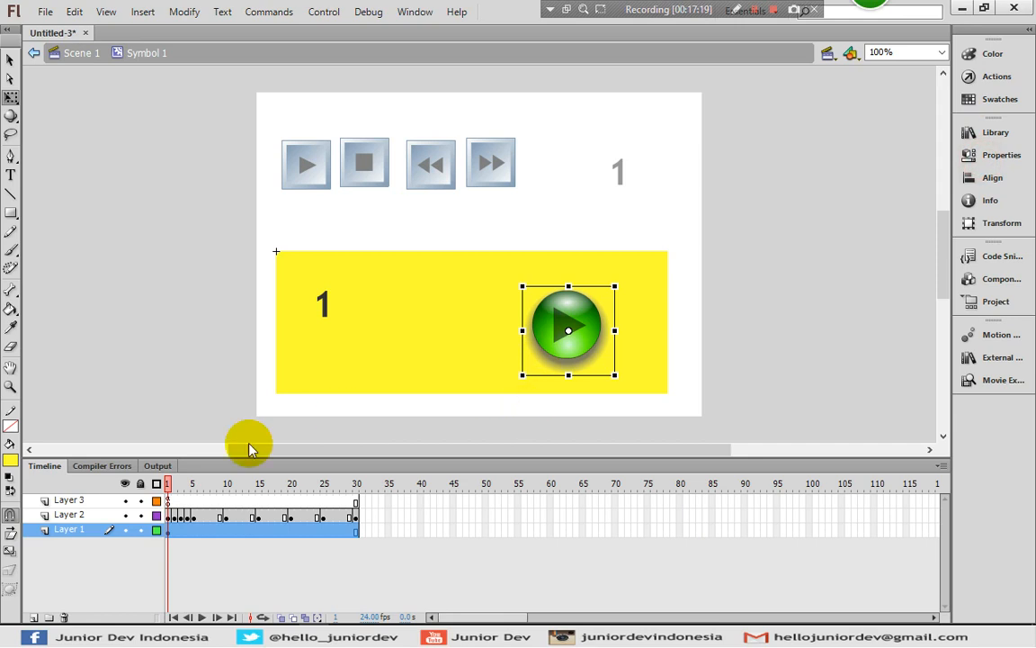
In Layer 3's frame 1 script, change the listener's target to a and its handler to ke_play
click(167, 502)
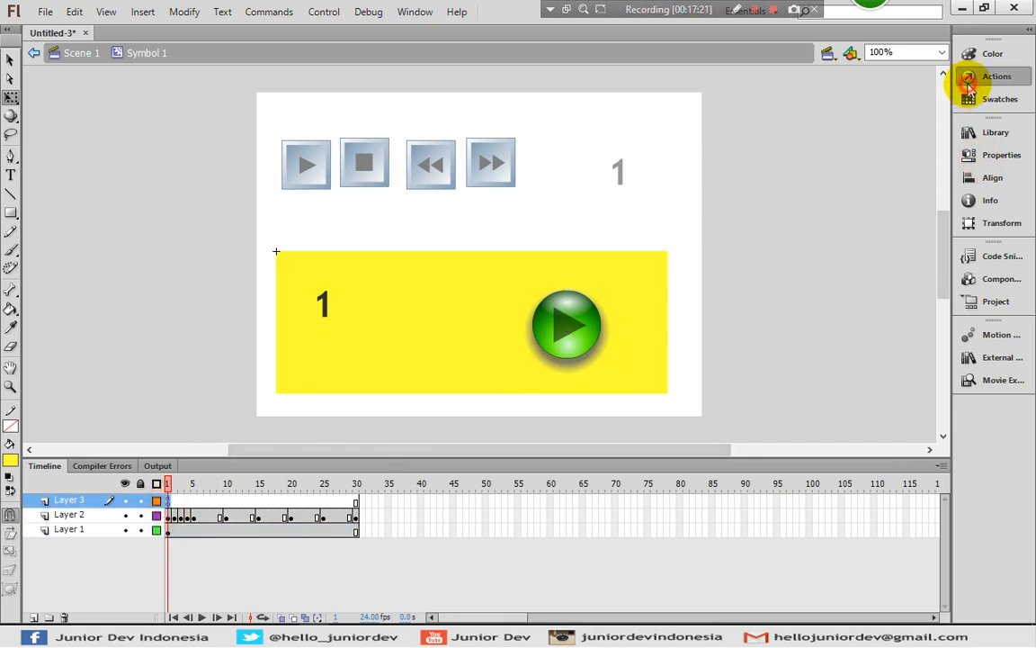
click(969, 77)
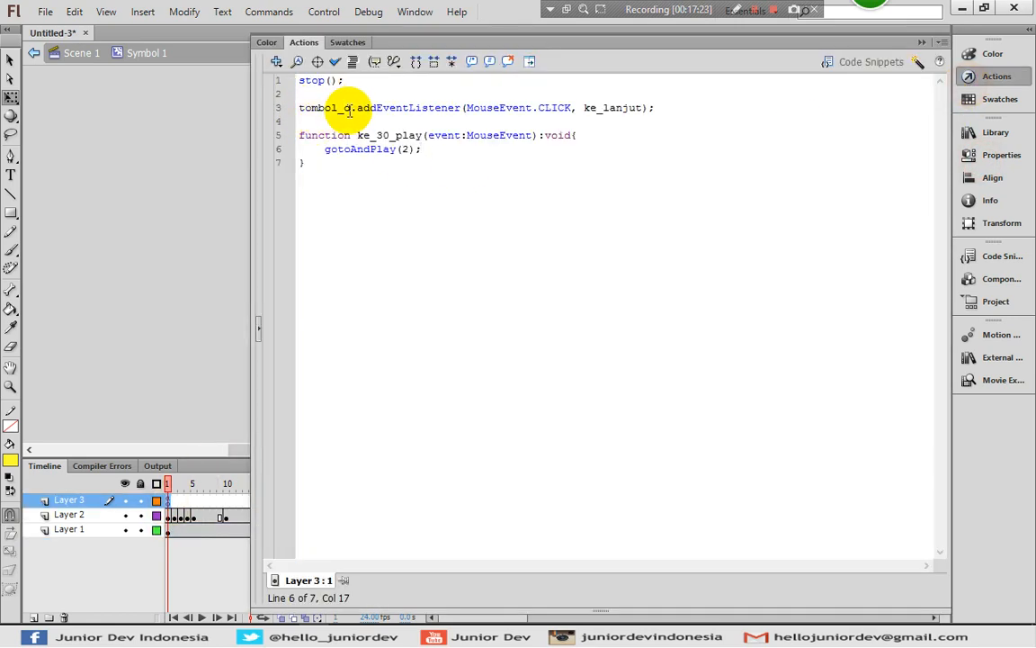
drag(351, 109, 290, 108)
text(a)
click(494, 109)
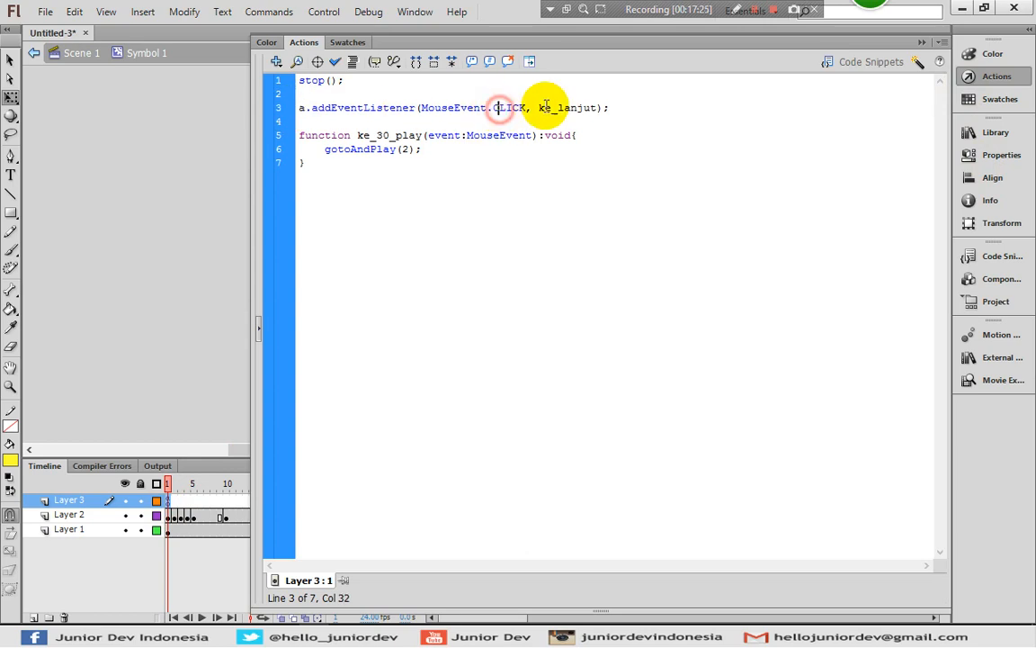
drag(597, 107, 557, 107)
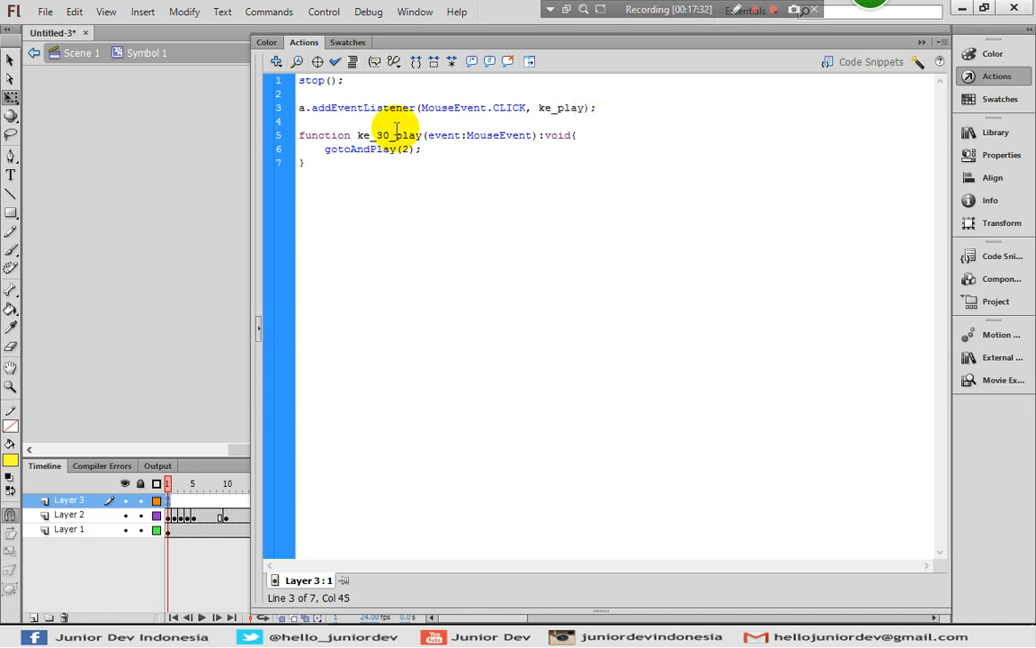
Rename the ke_30_play function to ke_play in the same script and review the code against the stage
drag(396, 127, 370, 129)
click(383, 136)
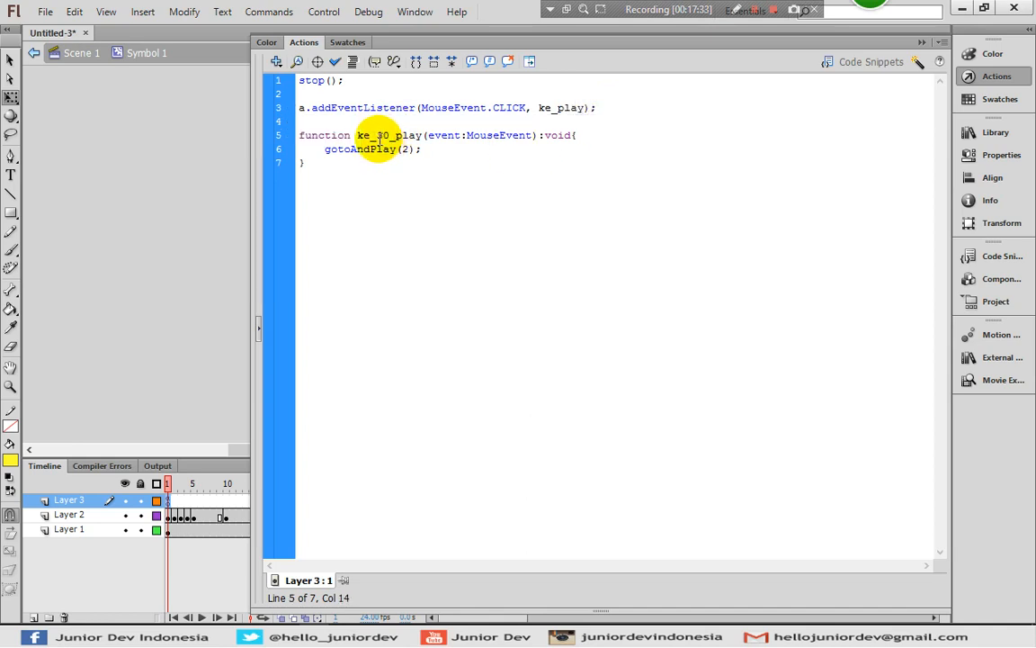
double_click(383, 136)
key(BackSpace)
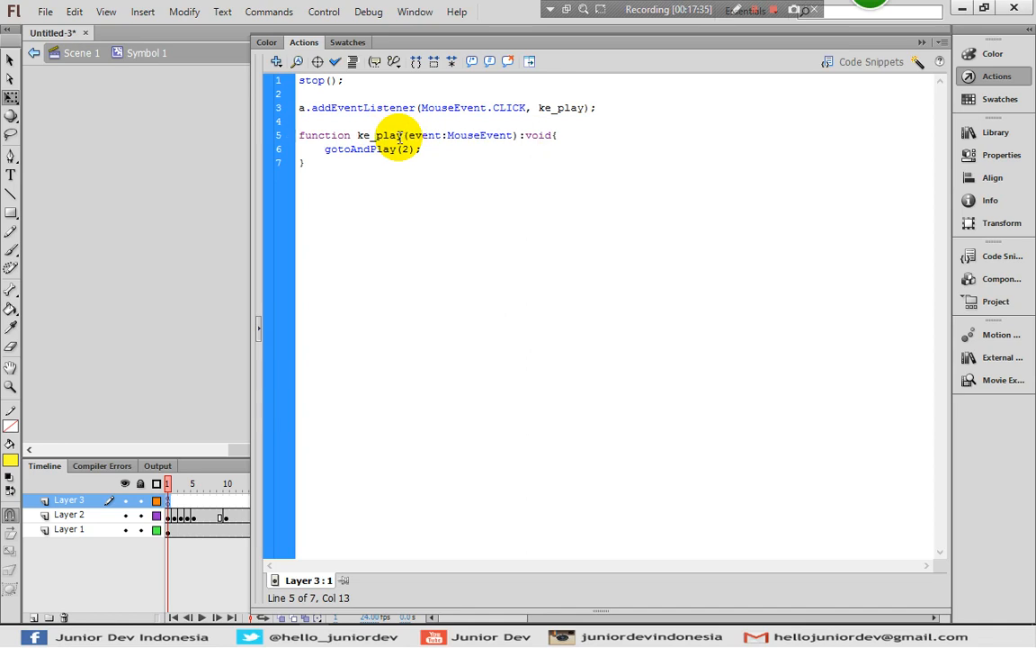
click(410, 149)
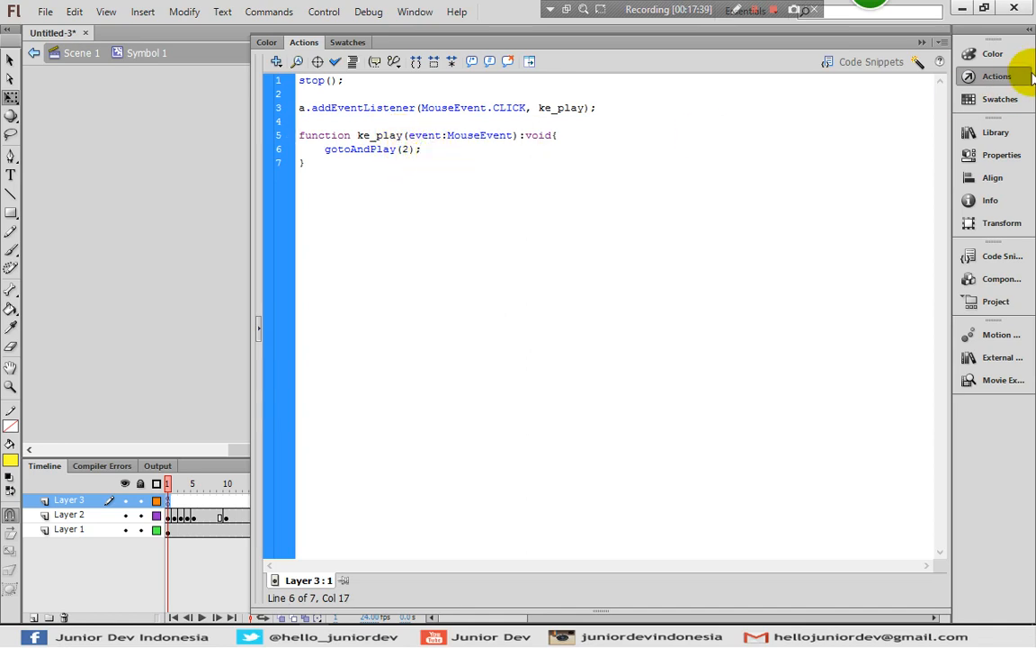
click(999, 77)
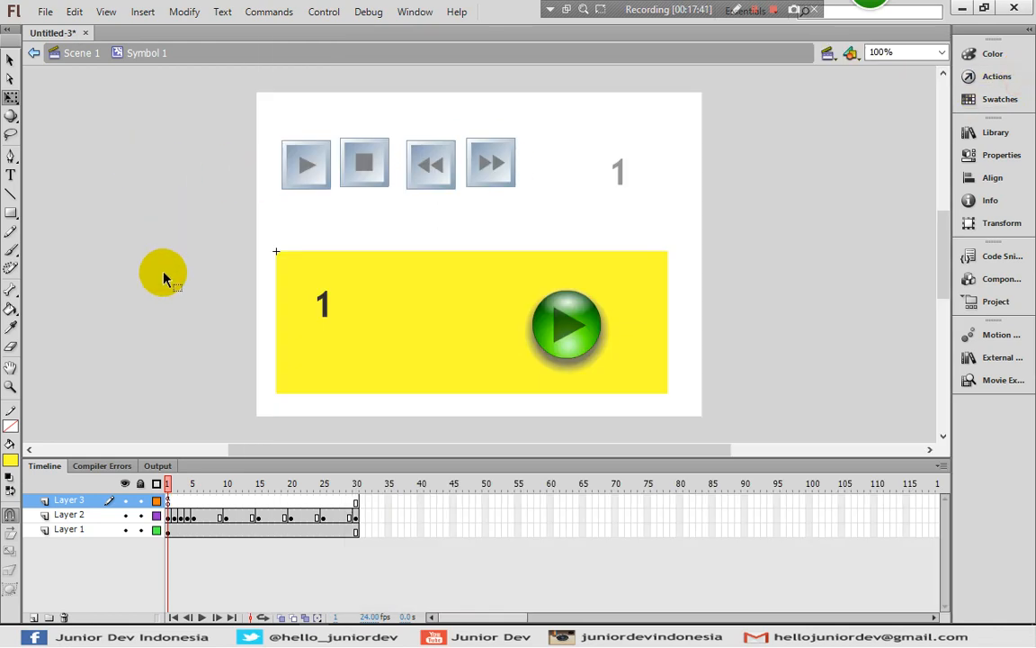
click(994, 76)
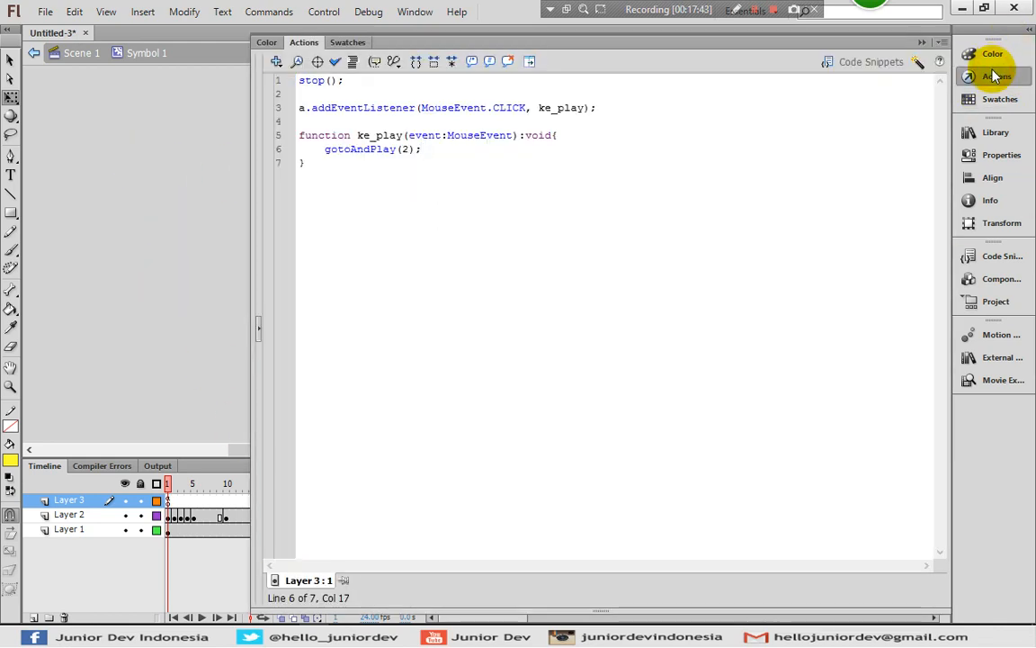
click(995, 78)
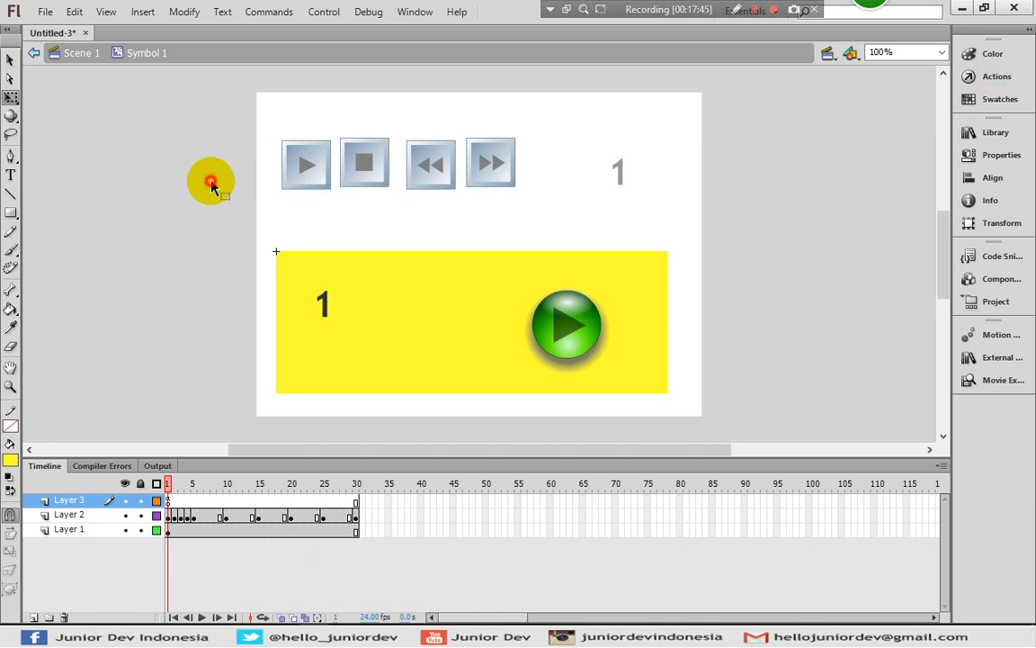
Return to Scene 1, test the movie by playing the yellow clip with its green button several times, and close the preview
click(72, 54)
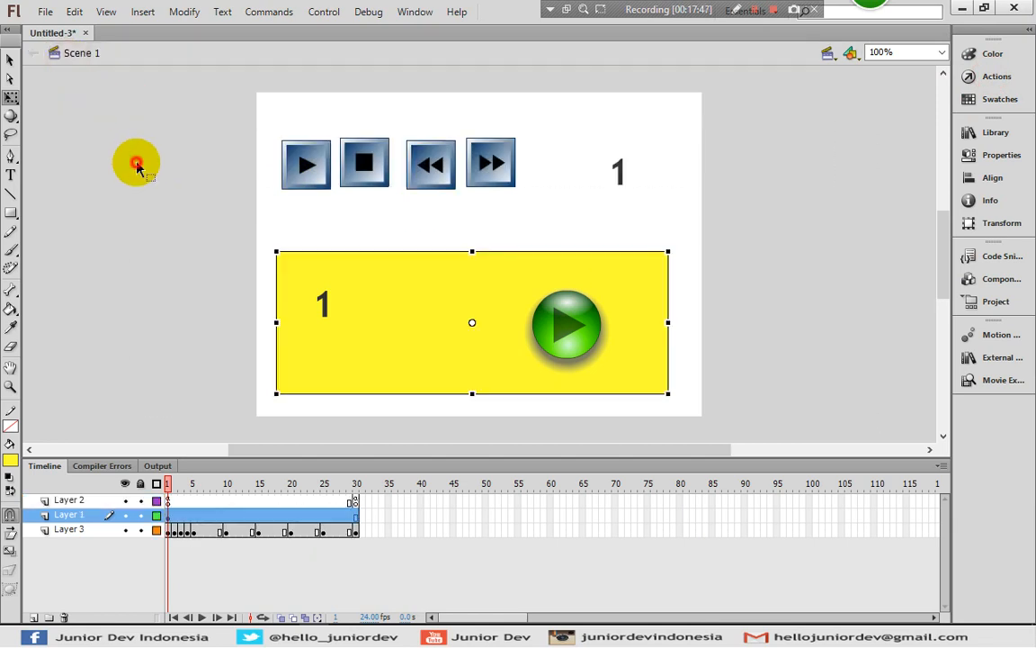
click(135, 165)
key(ctrl+Return)
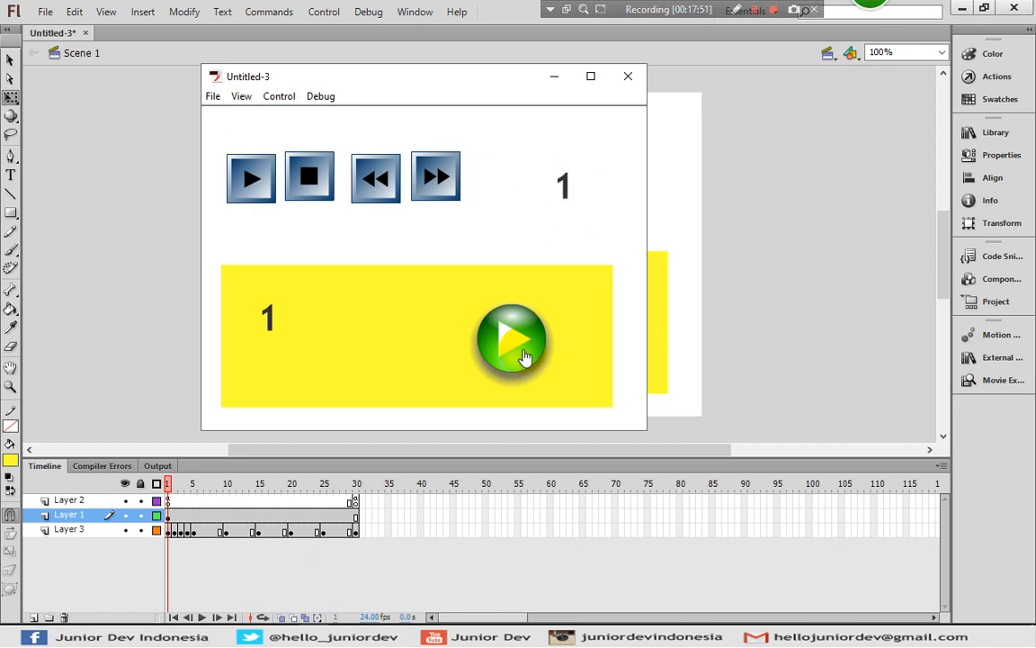
click(486, 340)
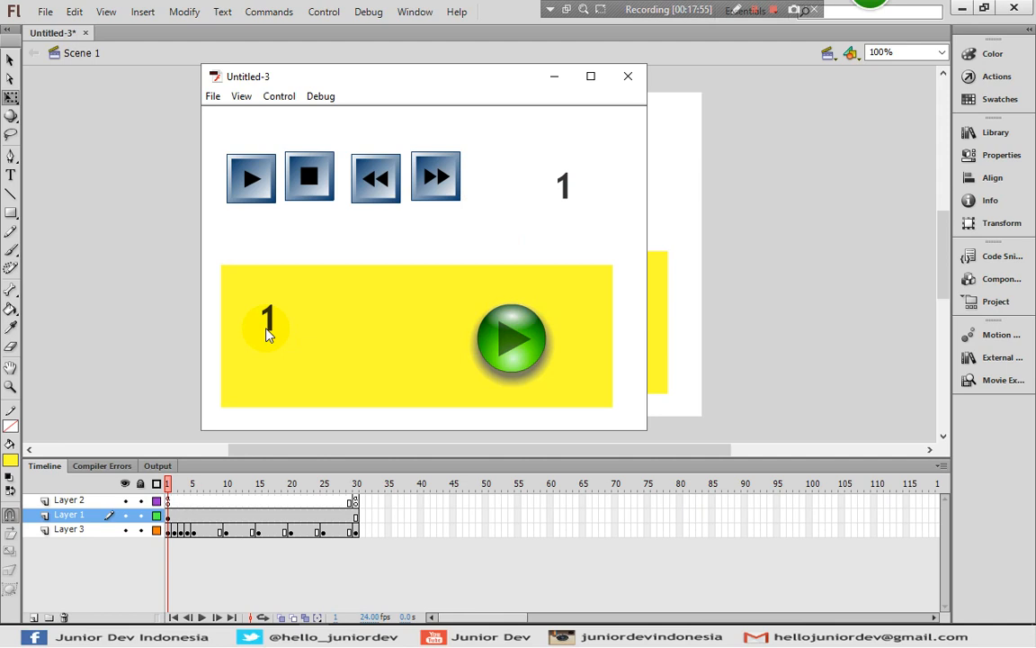
click(515, 346)
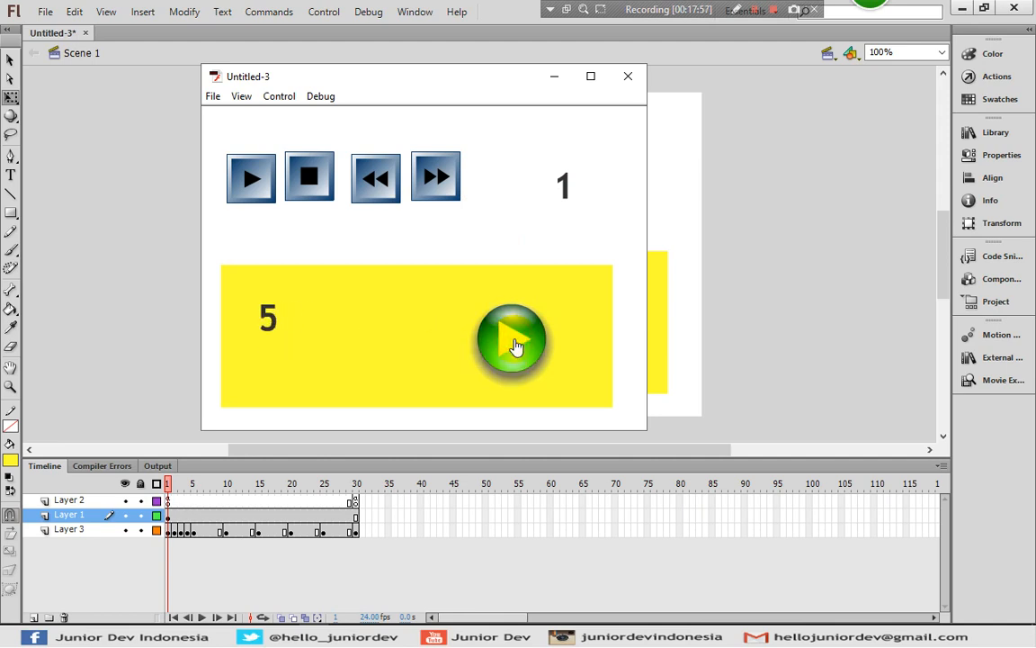
click(515, 342)
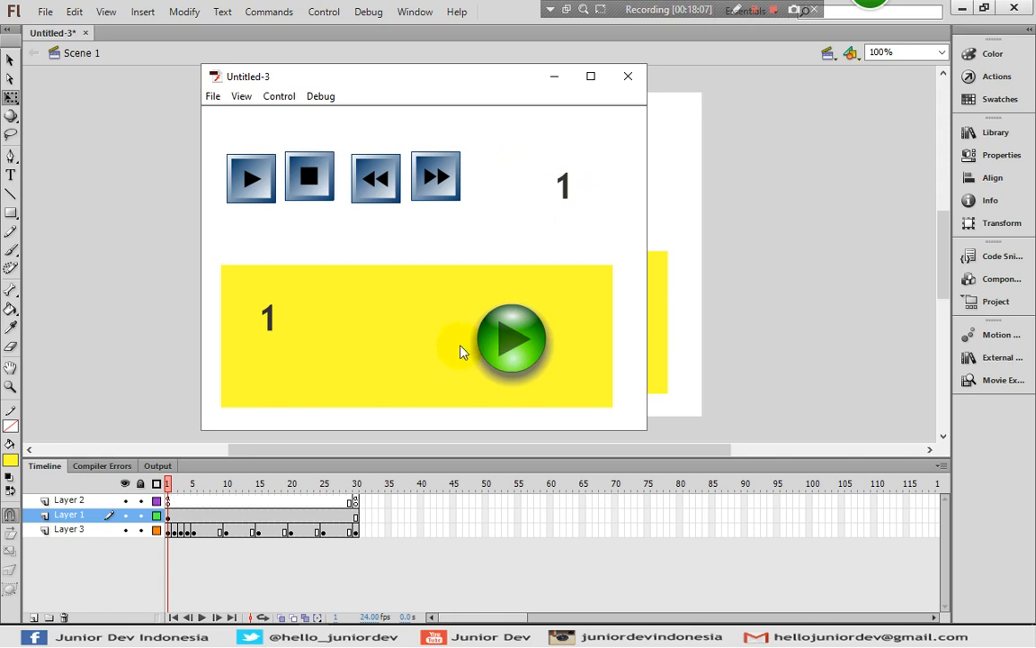
click(507, 344)
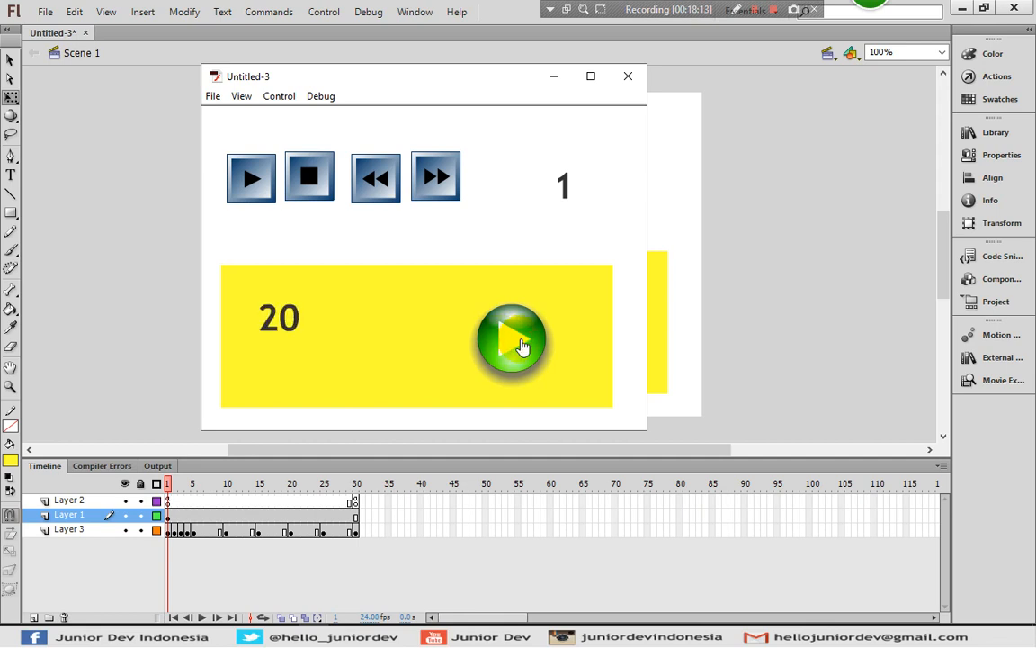
click(522, 347)
click(520, 225)
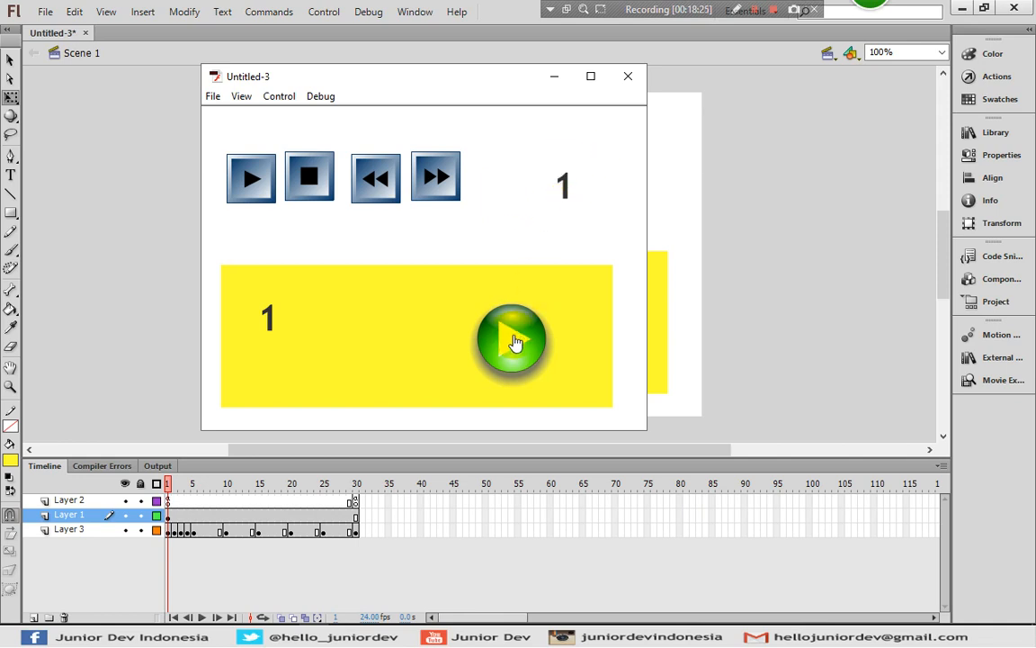
click(626, 77)
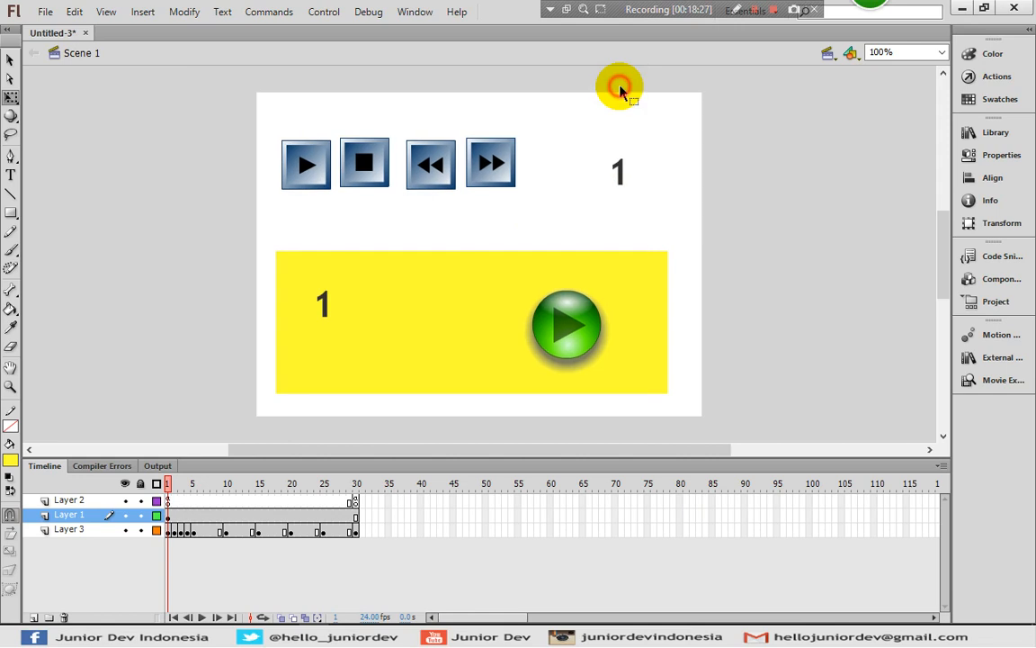
Enter Symbol 1 and prefix gotoAndPlay(2) with MovieClip(parent). in the ke_play function of Layer 3's frame 1 script
click(555, 335)
double_click(564, 338)
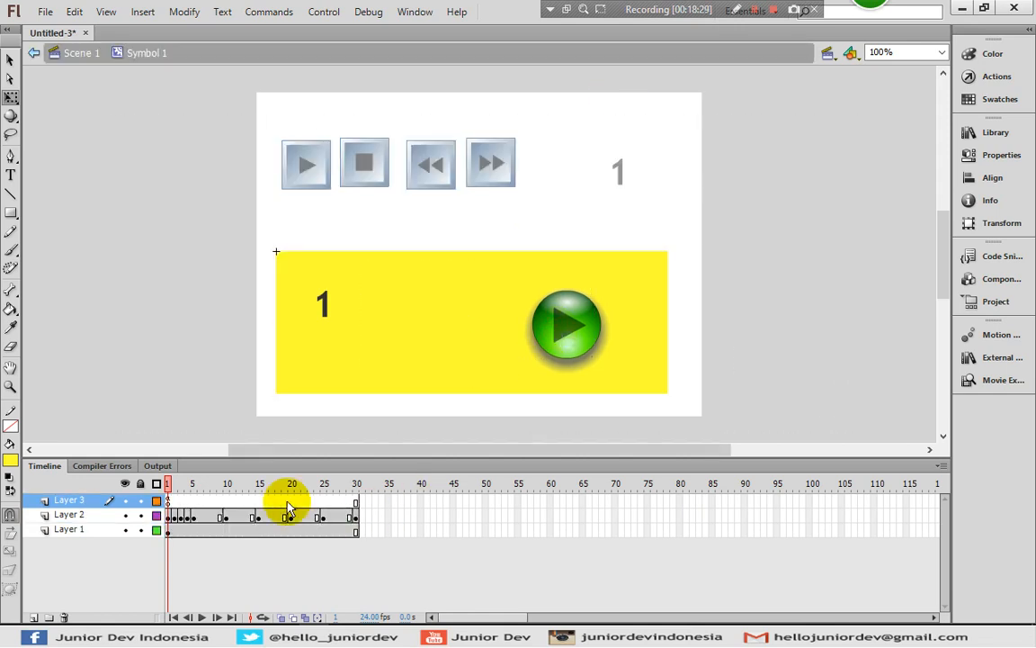
click(997, 77)
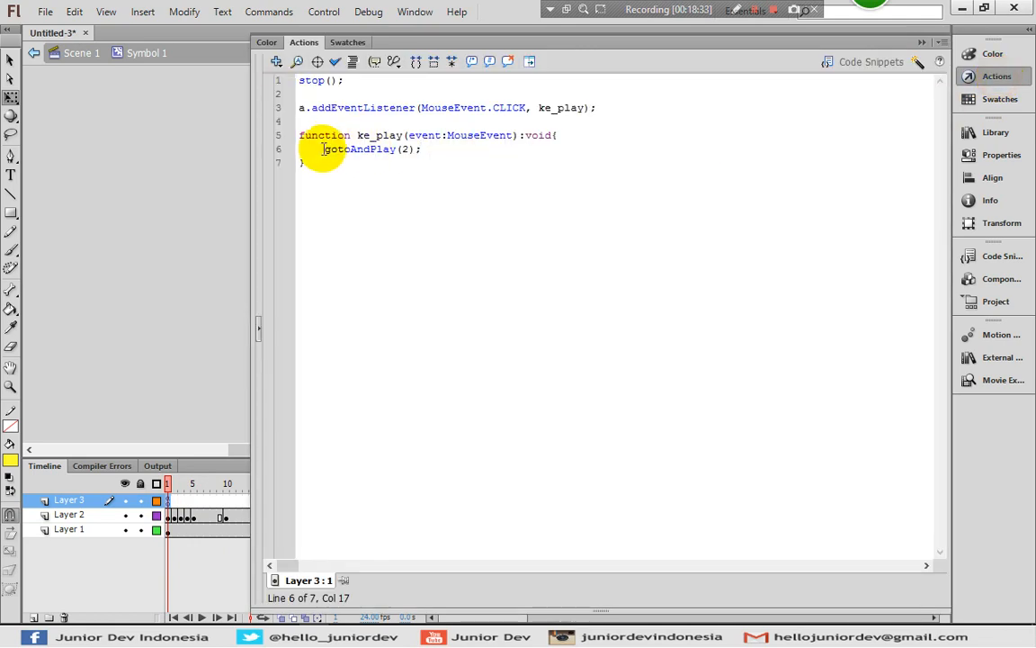
click(322, 149)
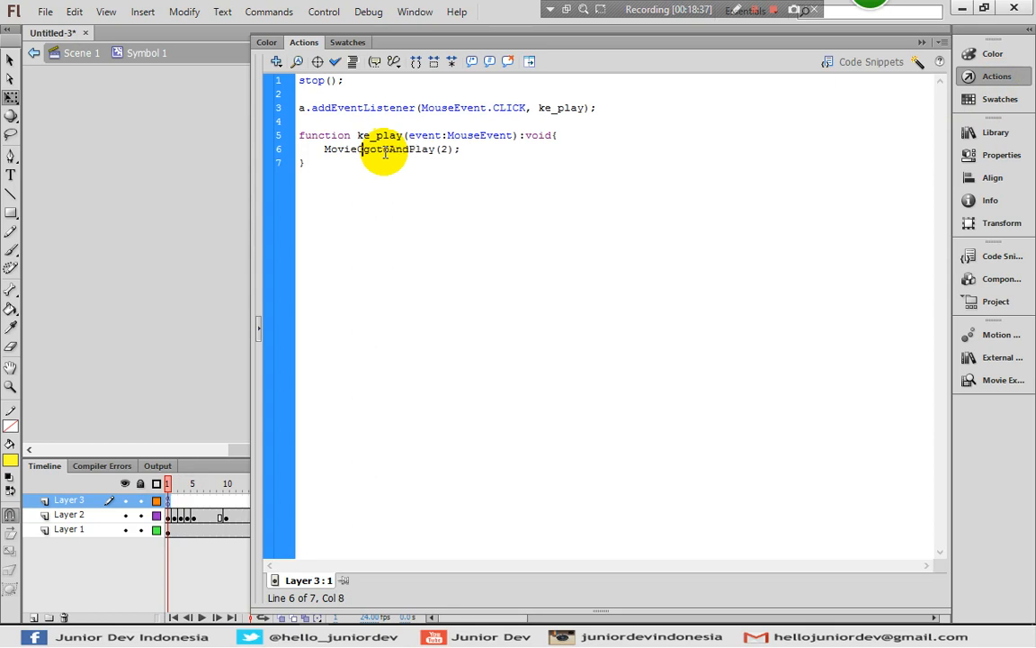
text(MovieClip())
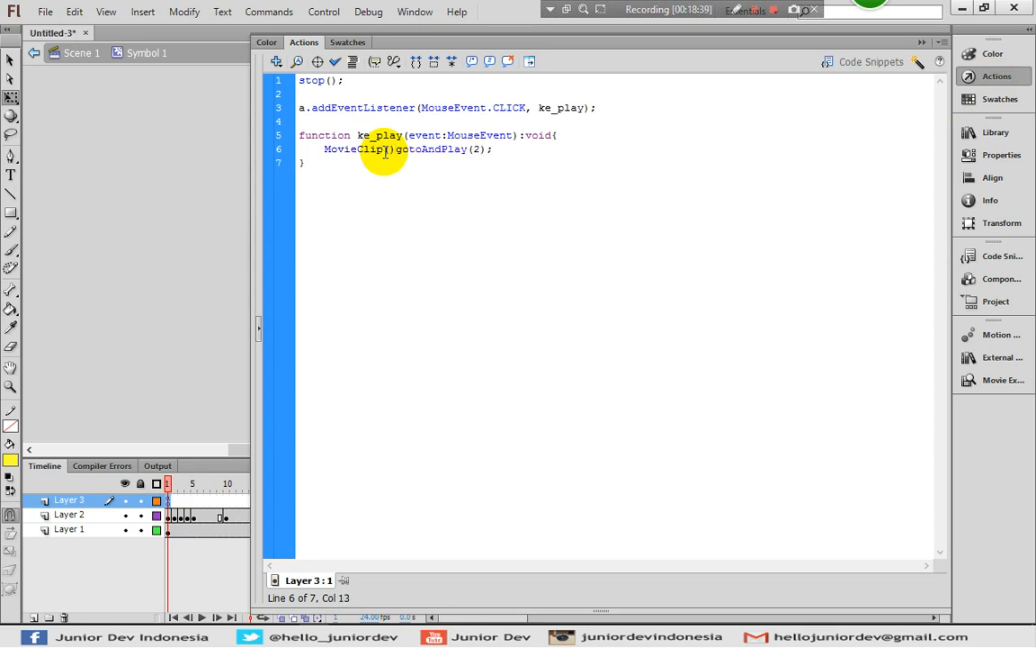
text(.)
key(Left)
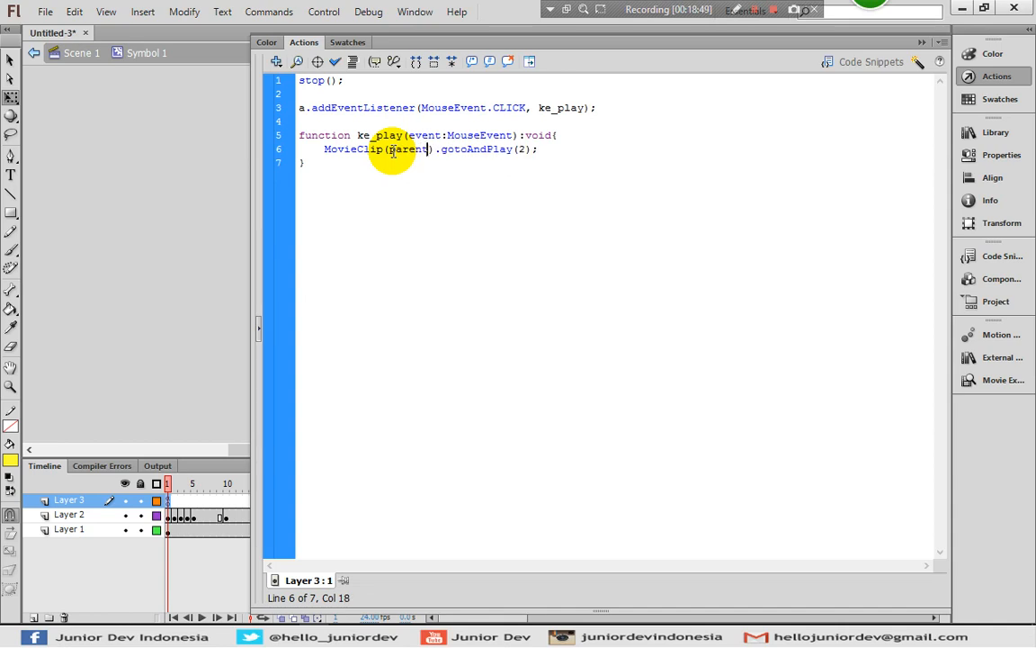
Test the movie by using the green button to play the main timeline several times, and close the preview
key(ctrl+Return)
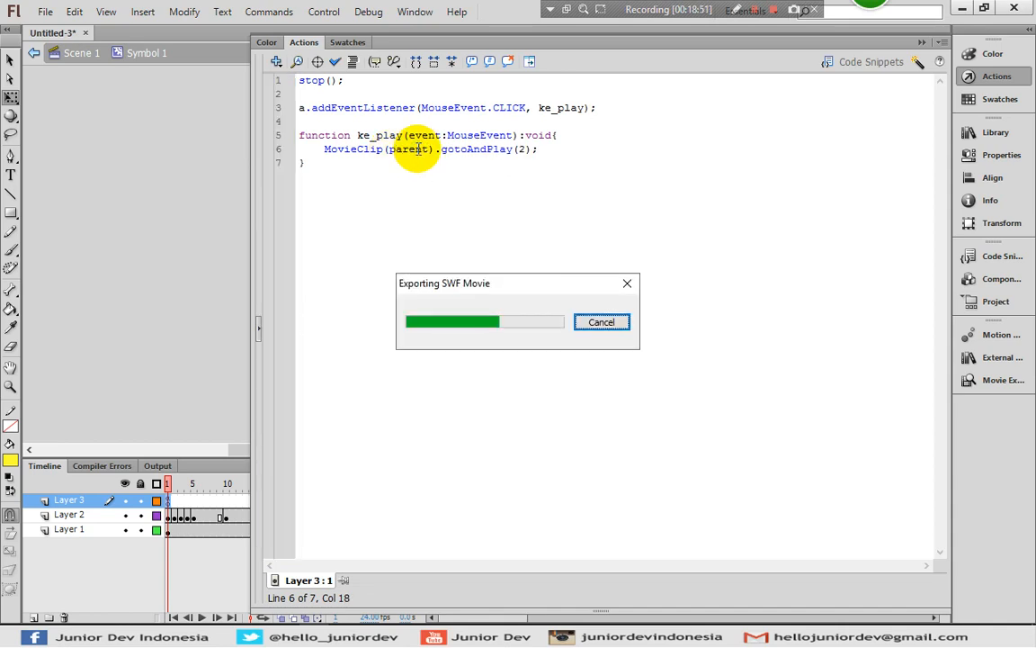
click(508, 336)
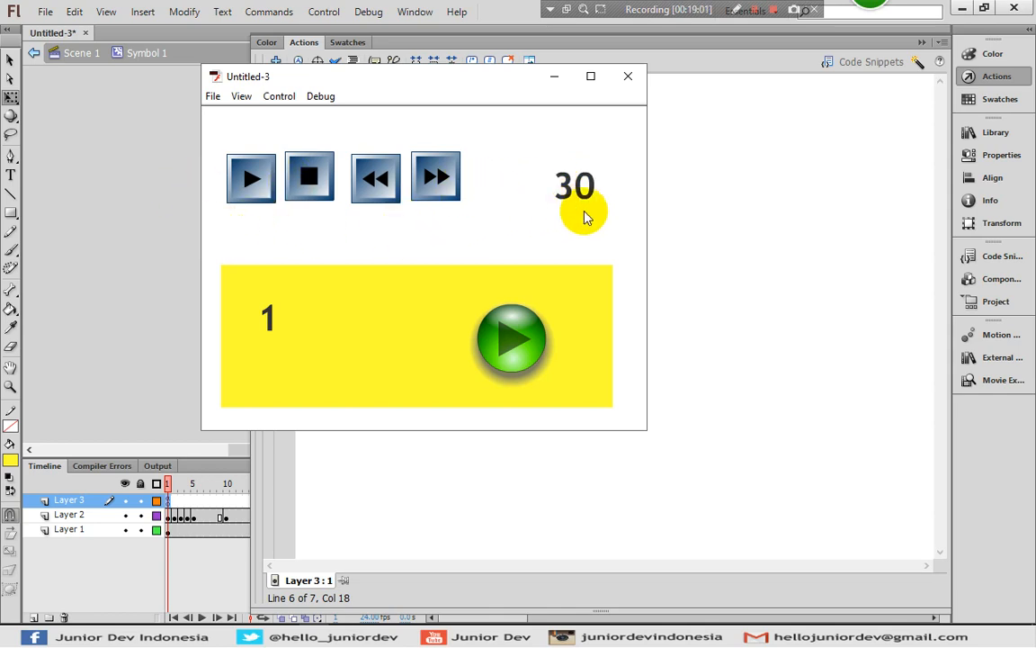
click(526, 360)
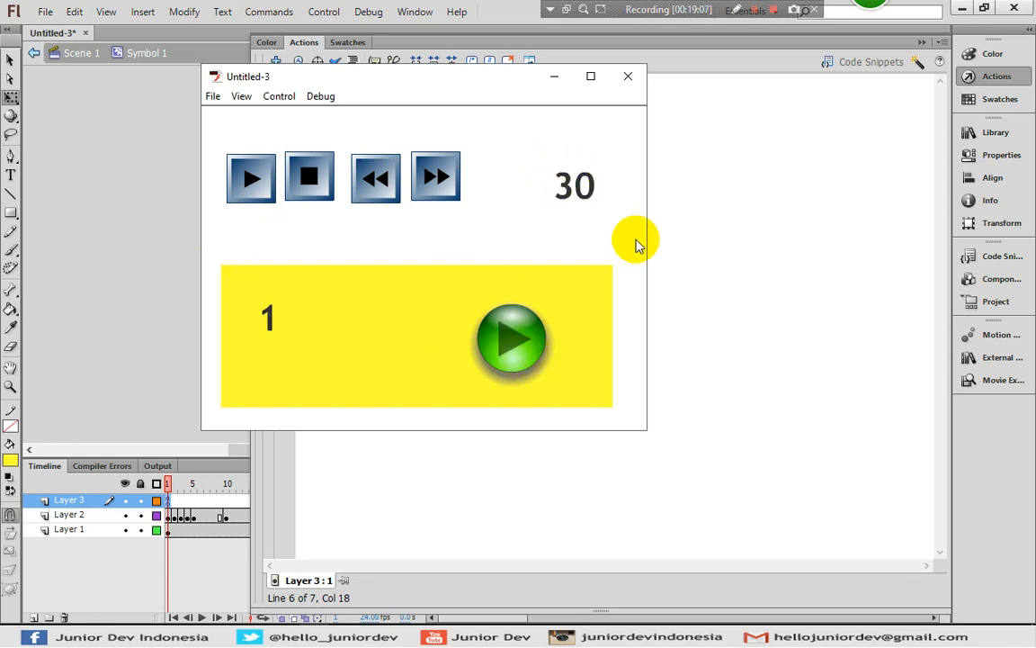
click(526, 342)
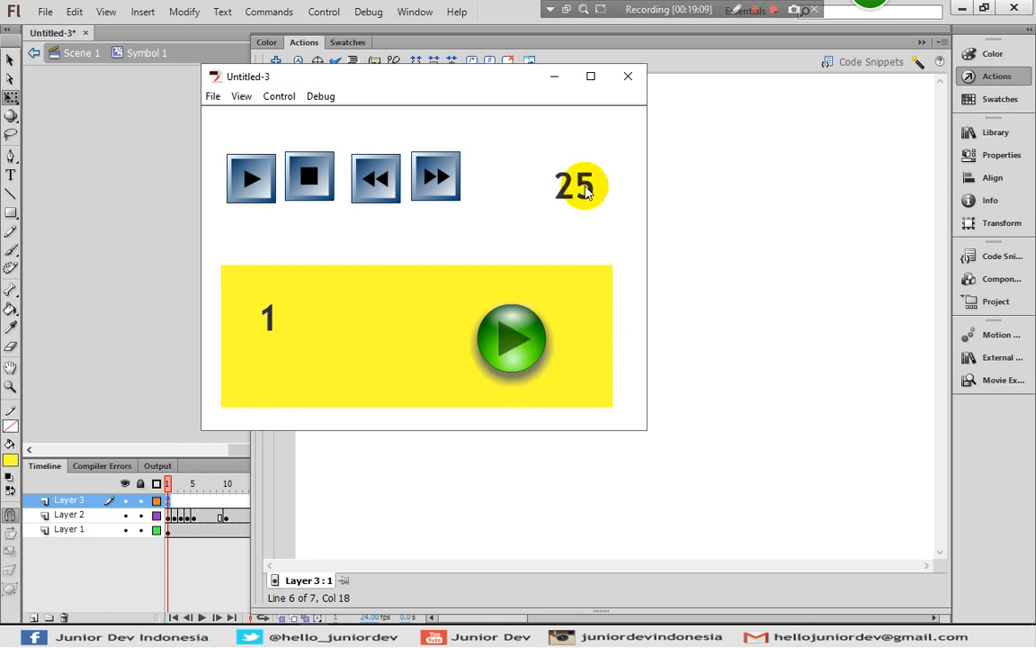
click(628, 78)
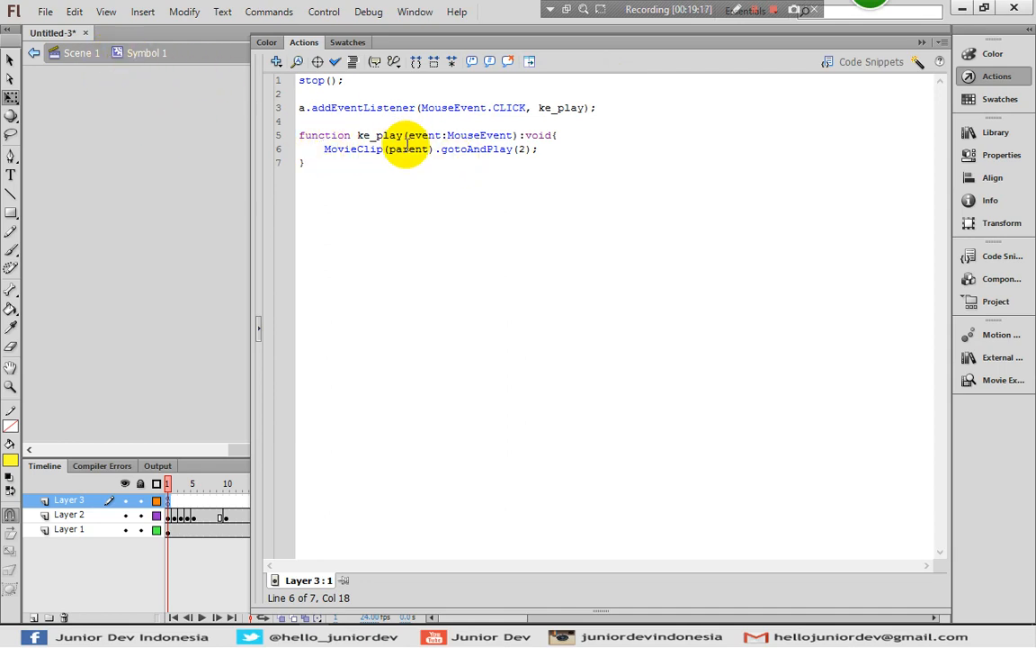
Review Symbol 1's frame 1 script and highlight the MovieClip(parent).gotoAndPlay(2); statement
click(384, 175)
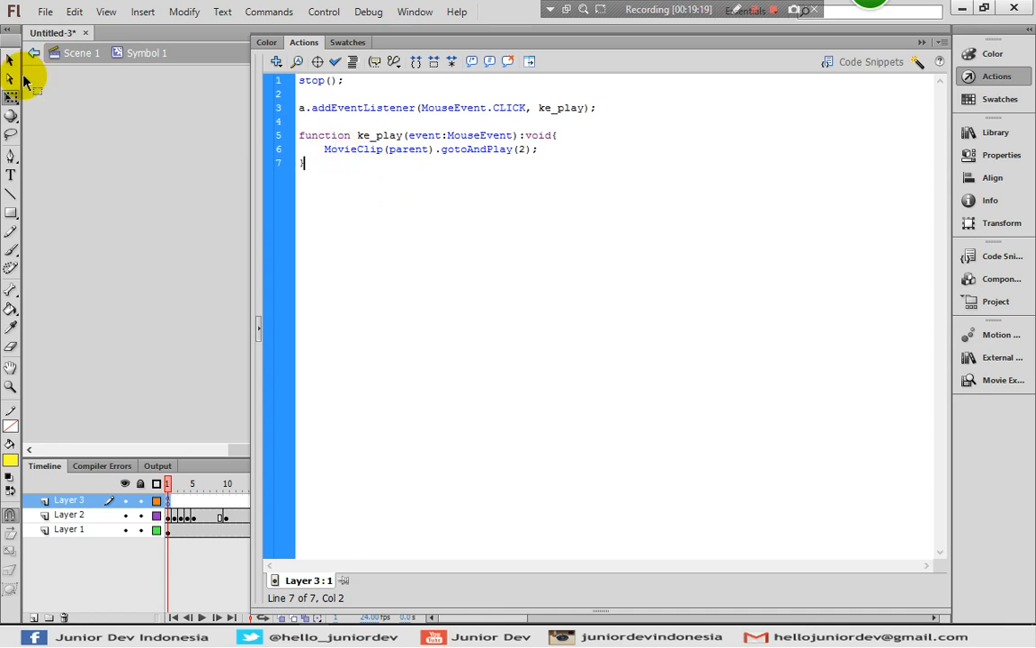
click(971, 76)
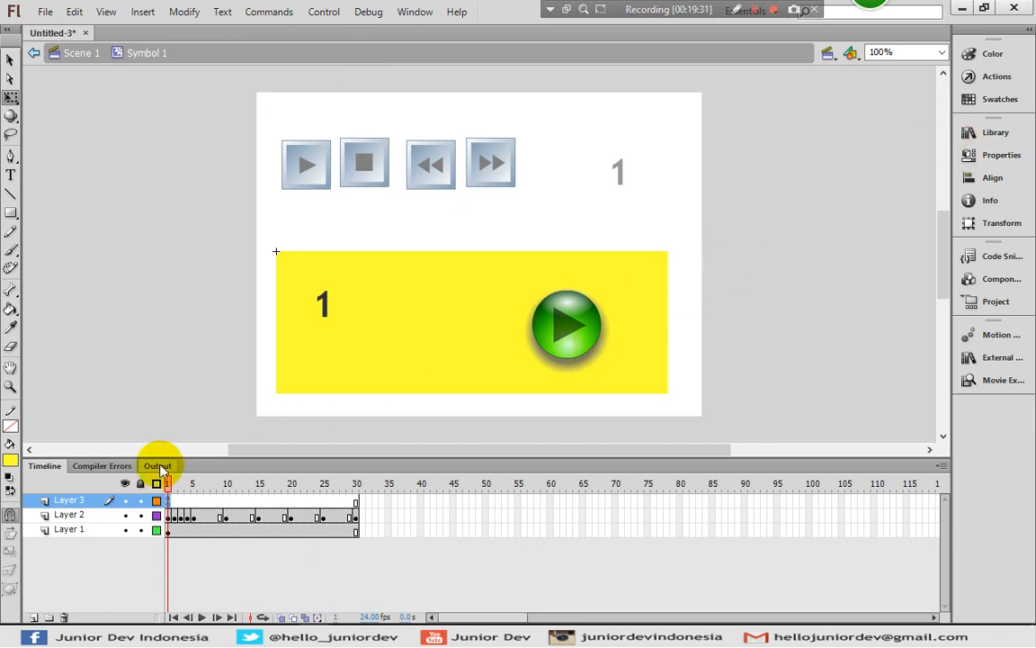
click(989, 76)
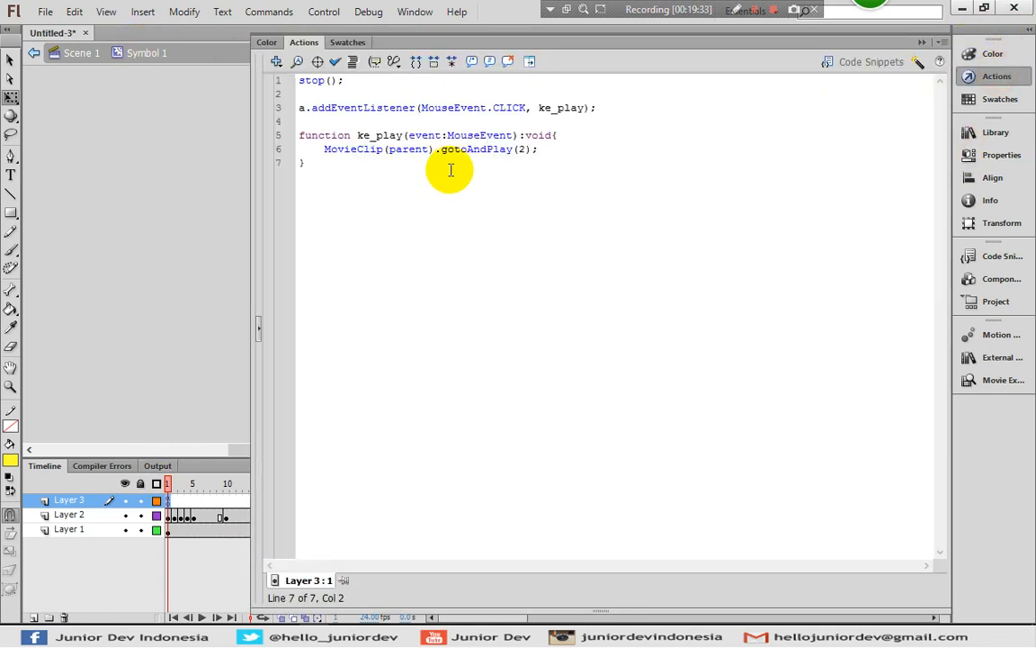
drag(324, 149, 551, 150)
key(ctrl+c)
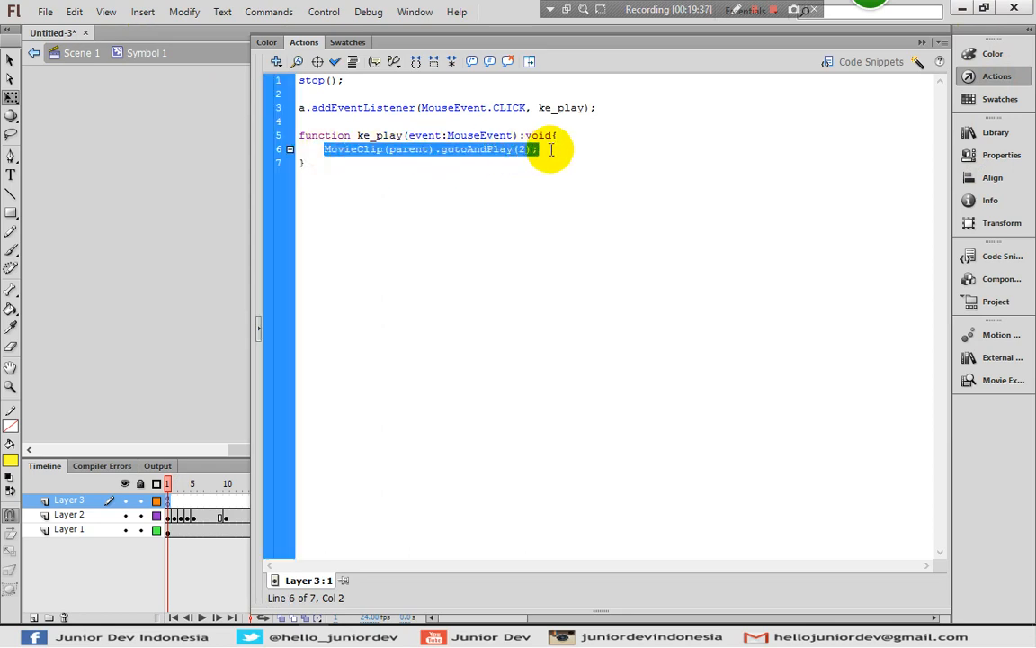
Add MovieClip(root).gotoAndPlay(2); below the MovieClip(parent) statement in the ke_play function, and comment out the parent statement
click(551, 150)
key(ctrl+v)
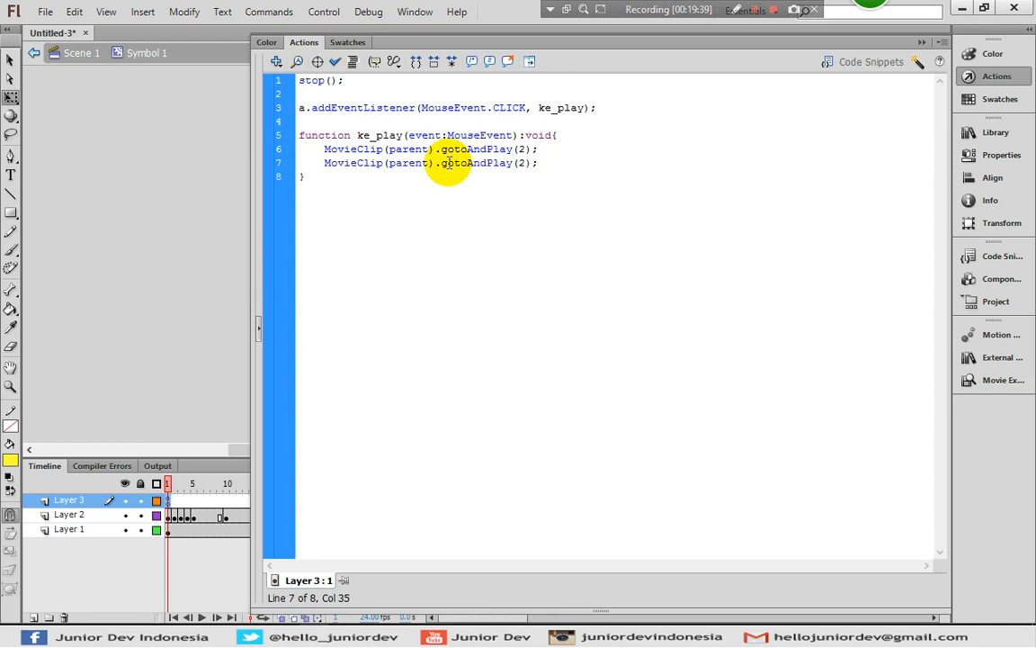
drag(429, 163, 389, 163)
text(sc)
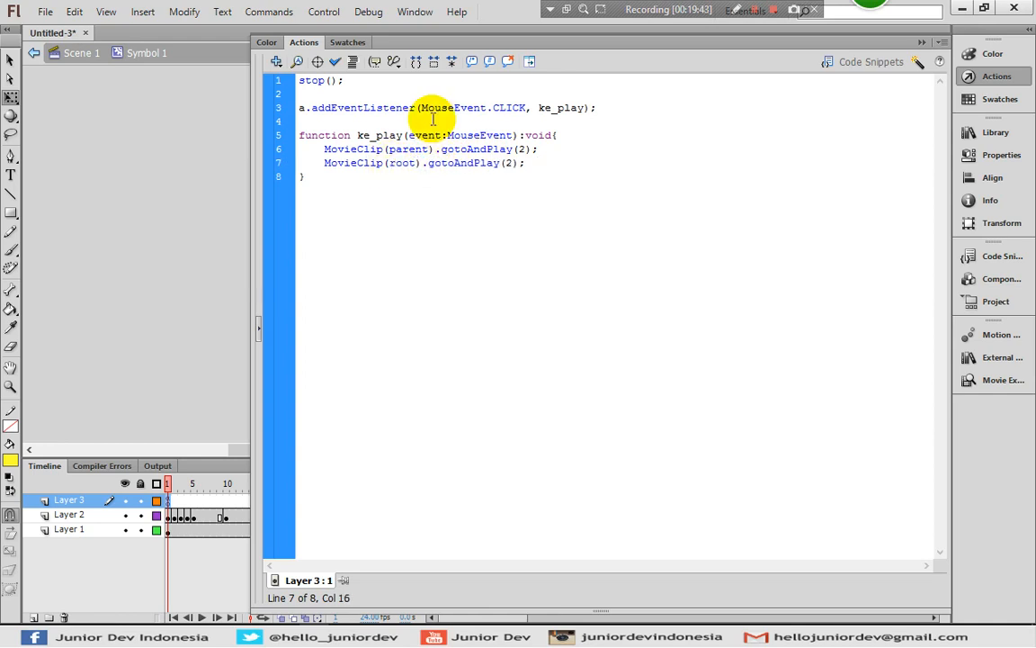
click(324, 149)
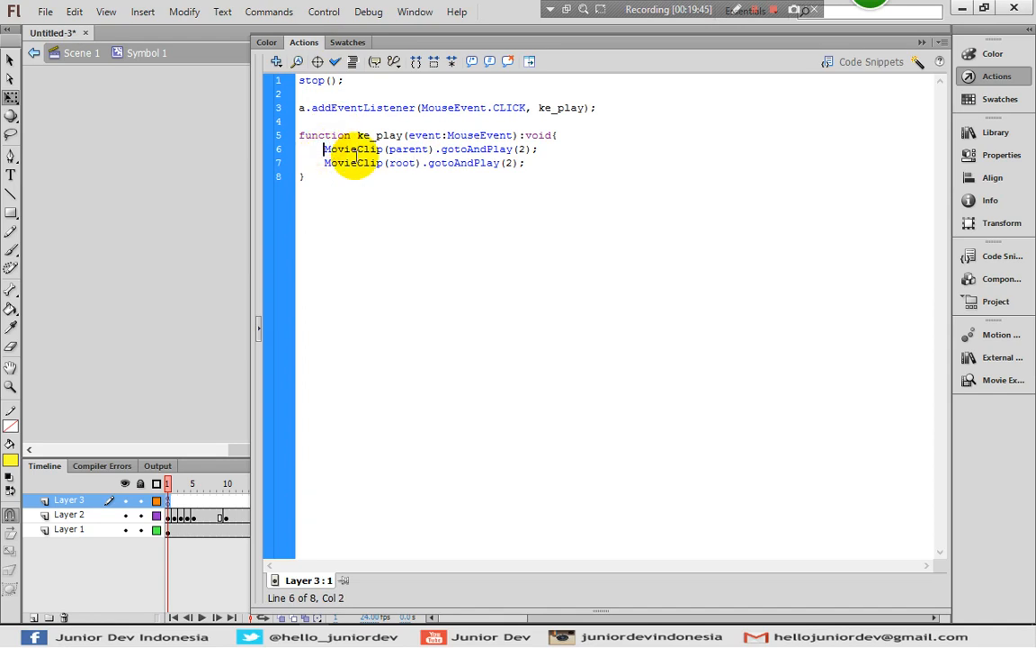
text(//)
Test the movie by playing the main timeline with the green button, close the preview, and return to the script
key(ctrl+Return)
click(509, 358)
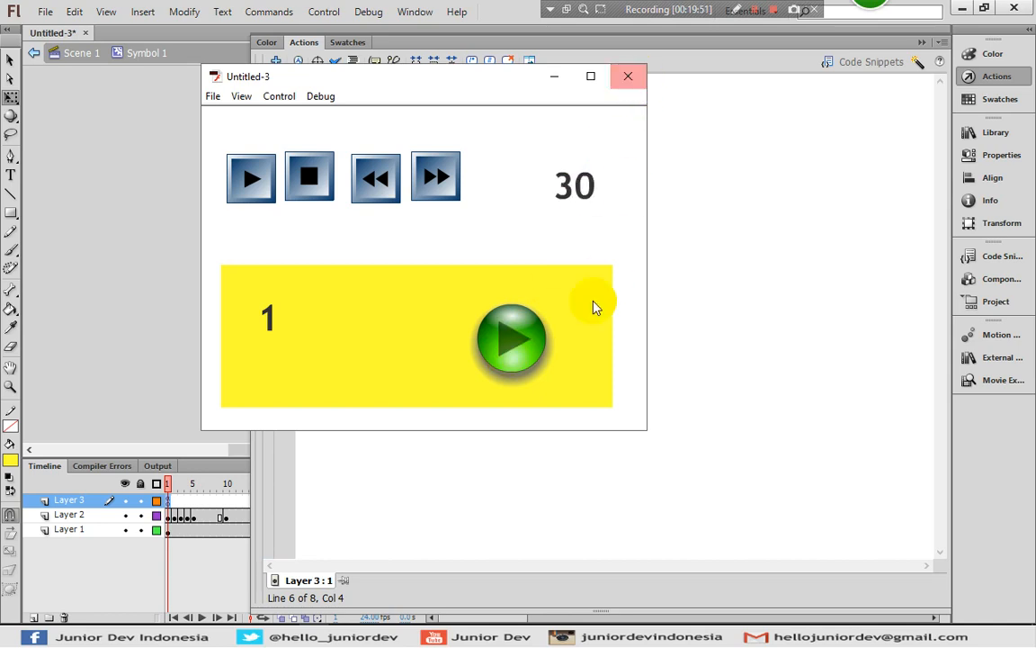
click(627, 75)
click(604, 120)
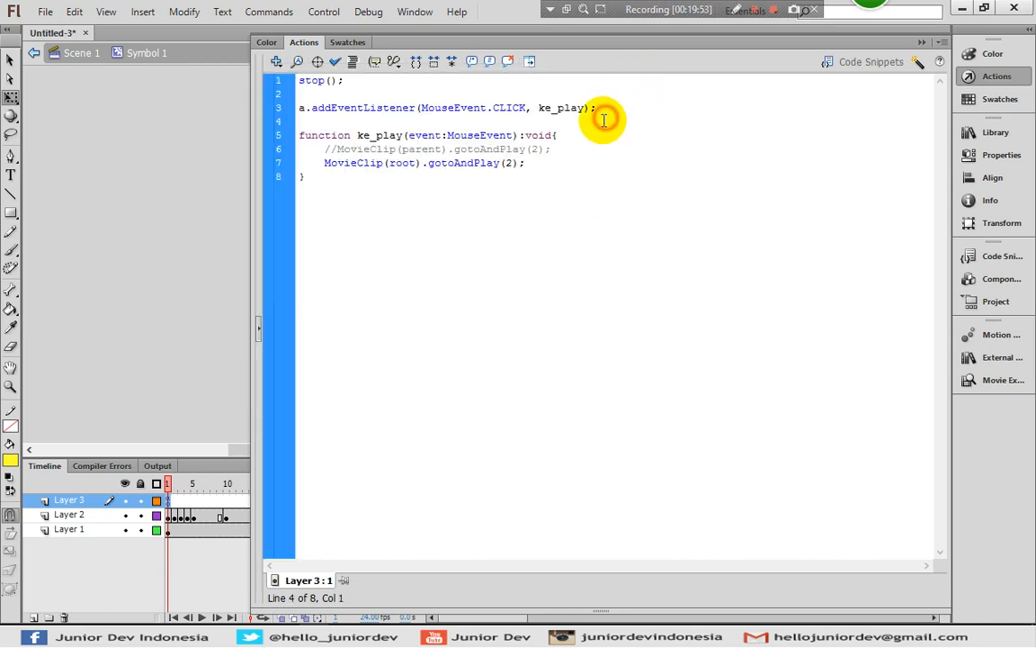
click(969, 76)
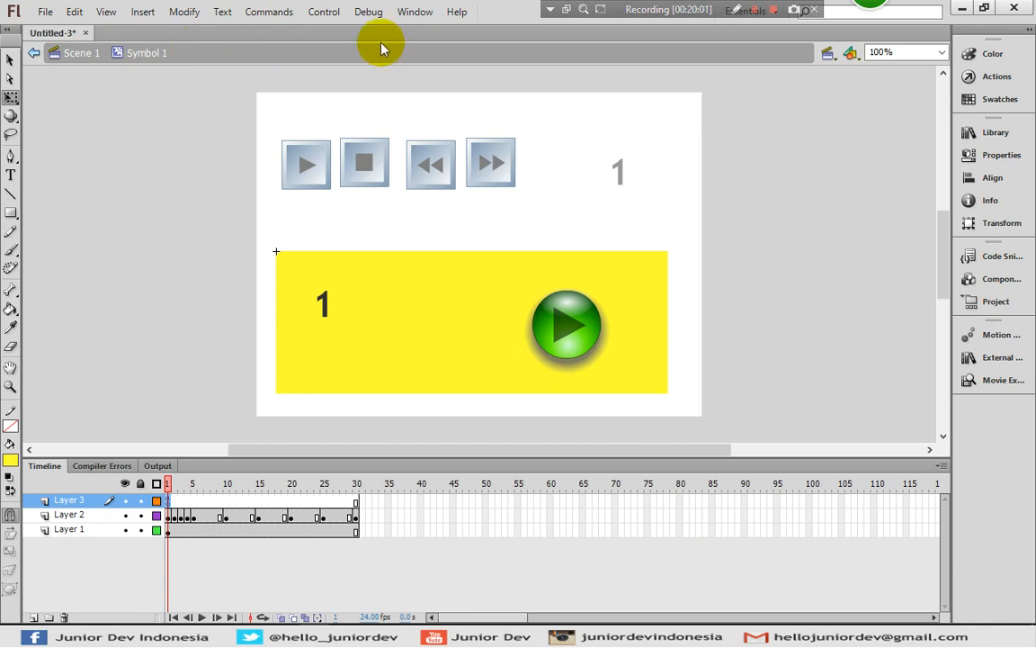
click(982, 77)
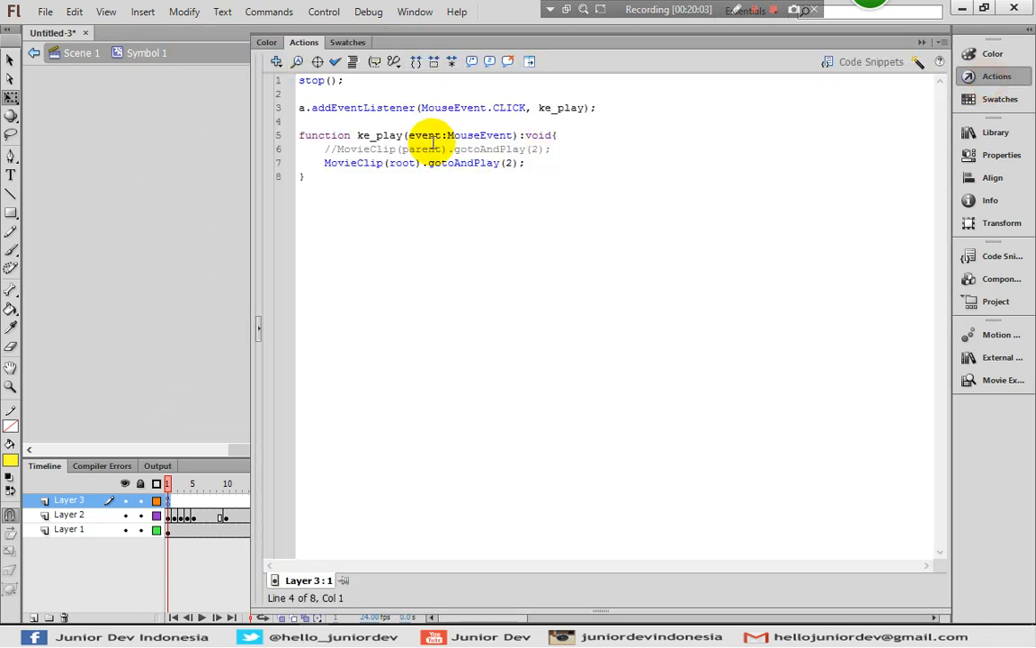
click(990, 77)
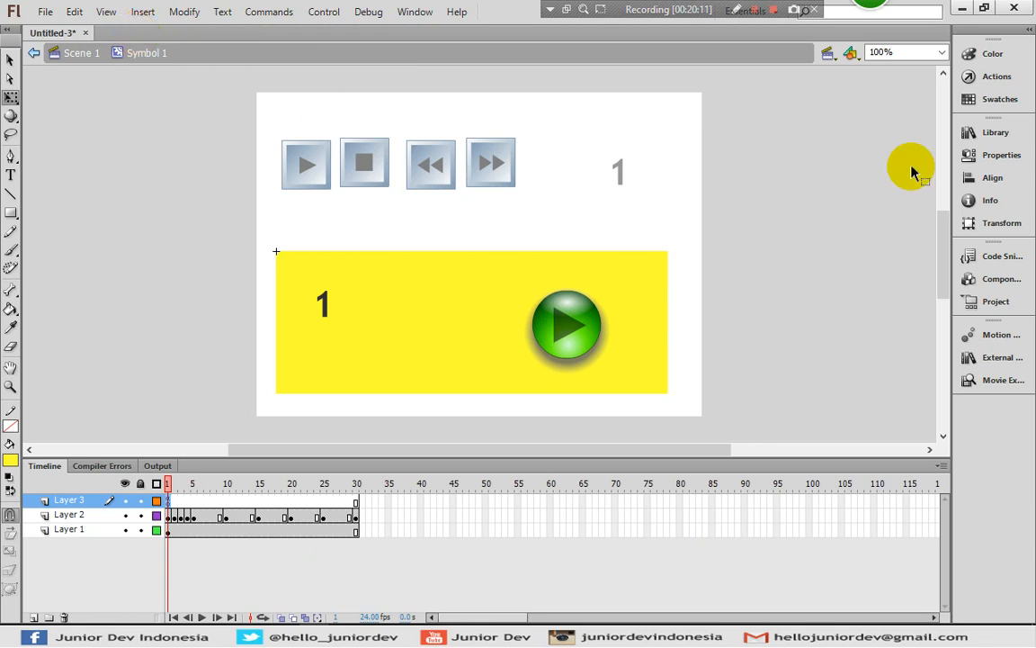
click(967, 76)
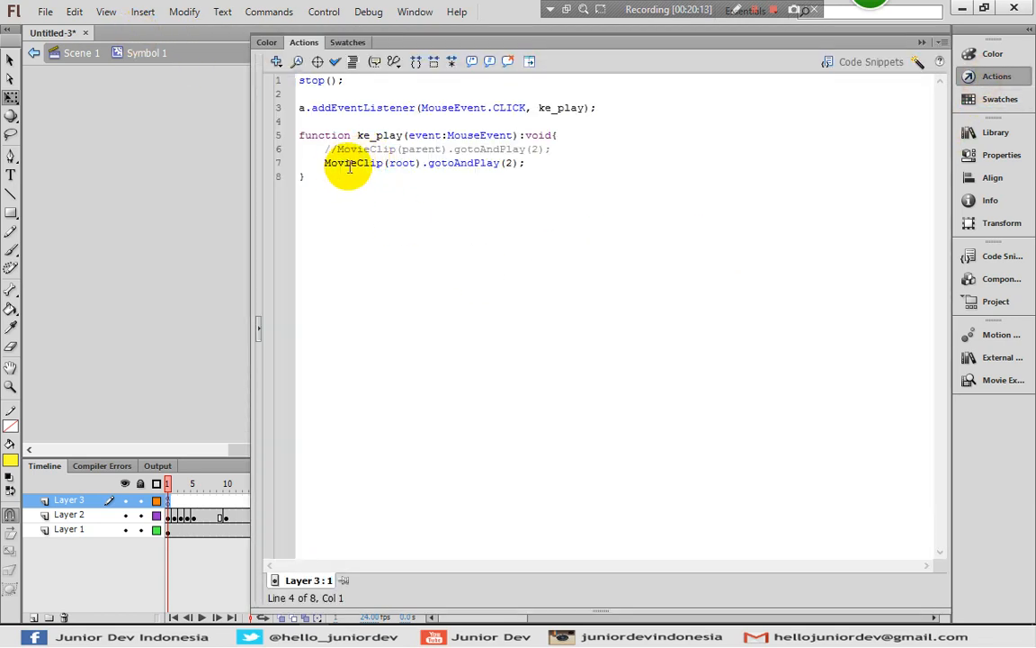
click(996, 77)
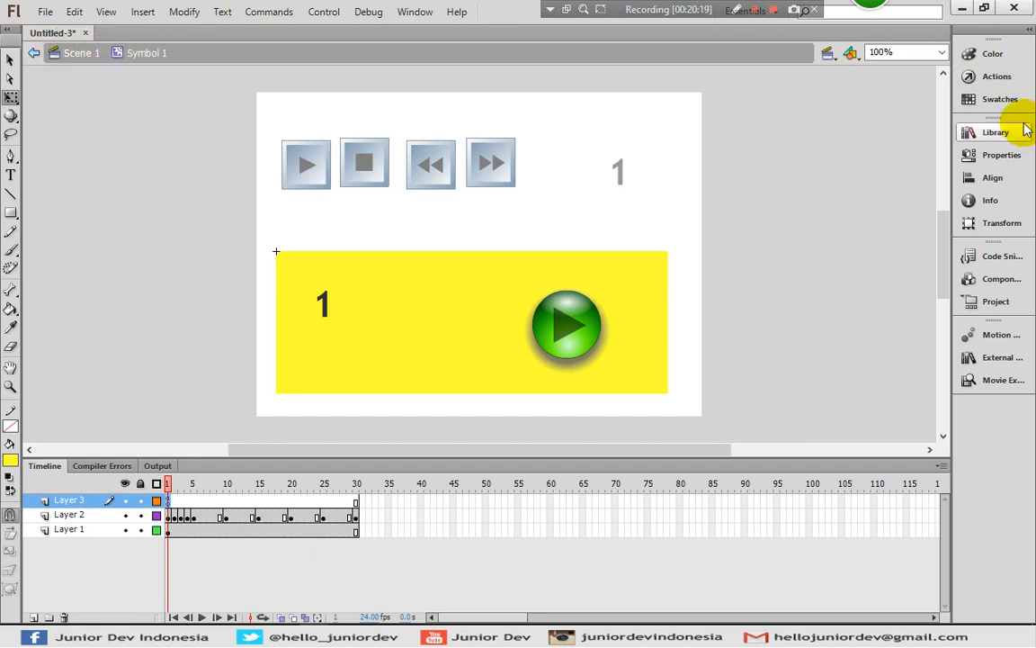
click(978, 77)
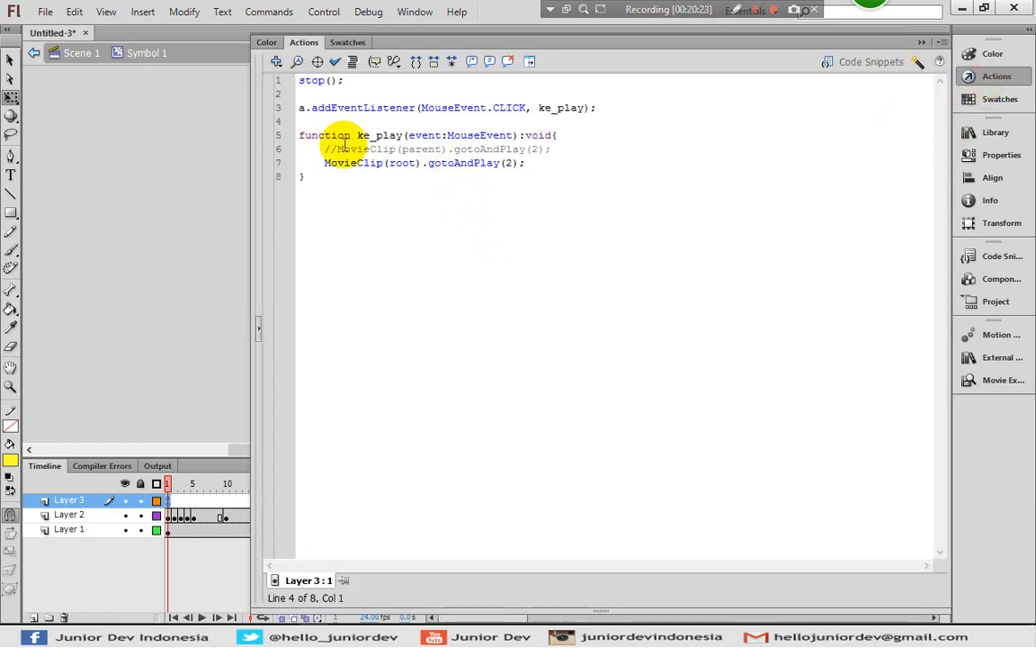
Uncomment the MovieClip(parent).gotoAndPlay(2); statement and comment out the MovieClip(root).gotoAndPlay(2); statement in ke_play
click(330, 149)
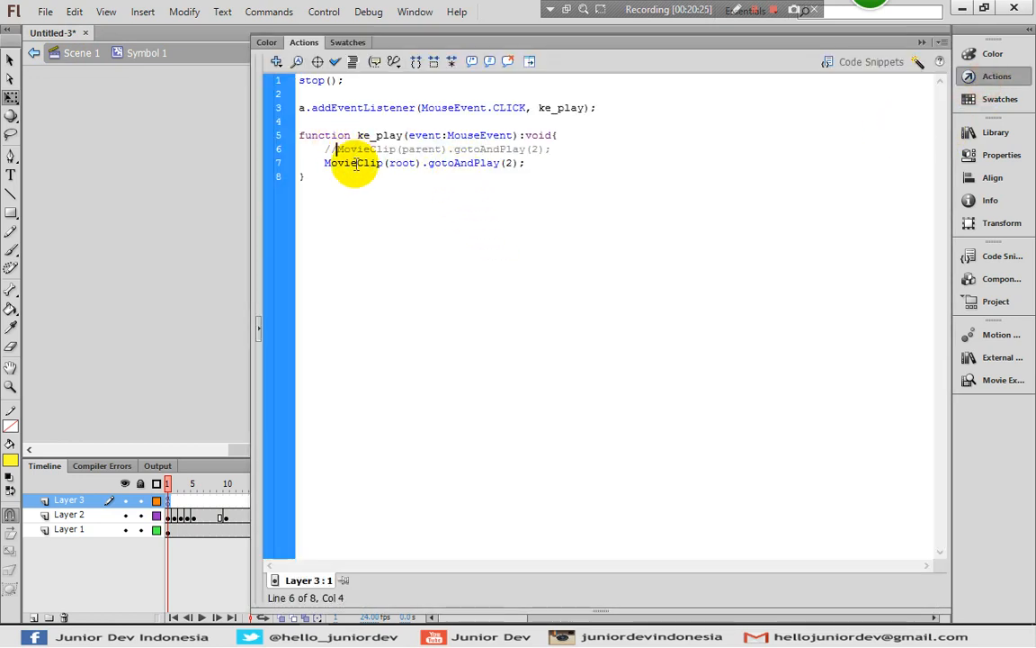
key(BackSpace)
key(BackSpace)
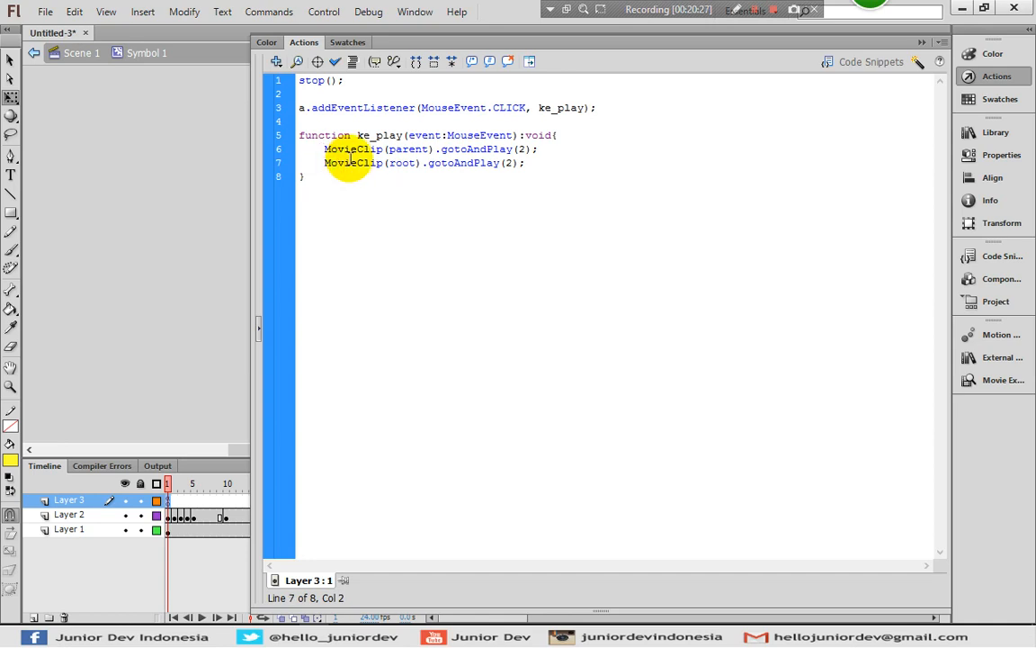
text(//)
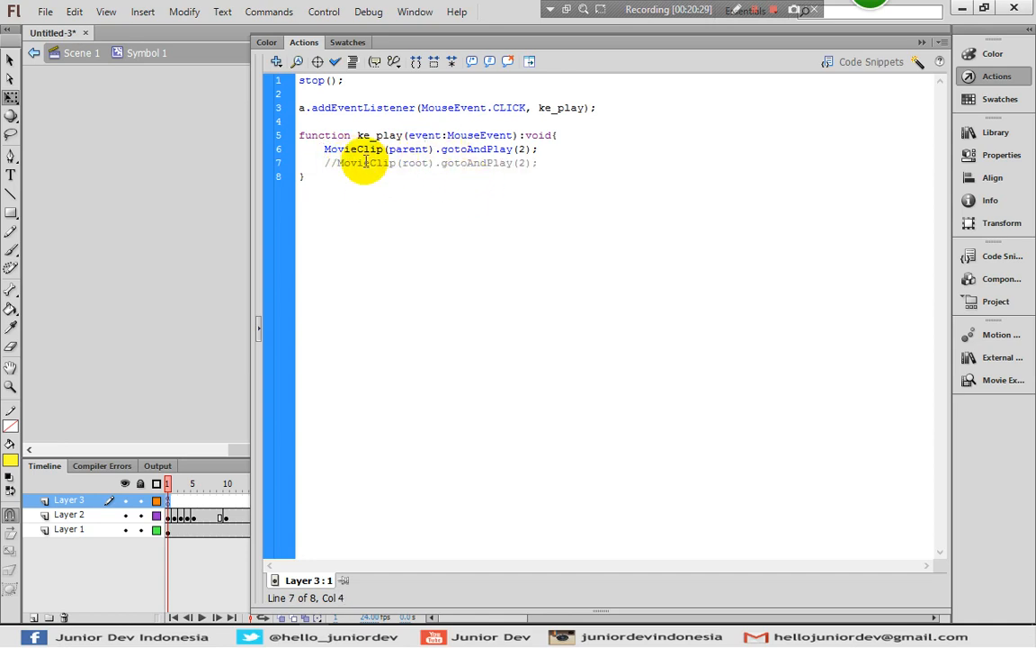
Return to Scene 1 and give the yellow movie clip the instance name mc1
click(995, 76)
click(203, 243)
click(86, 68)
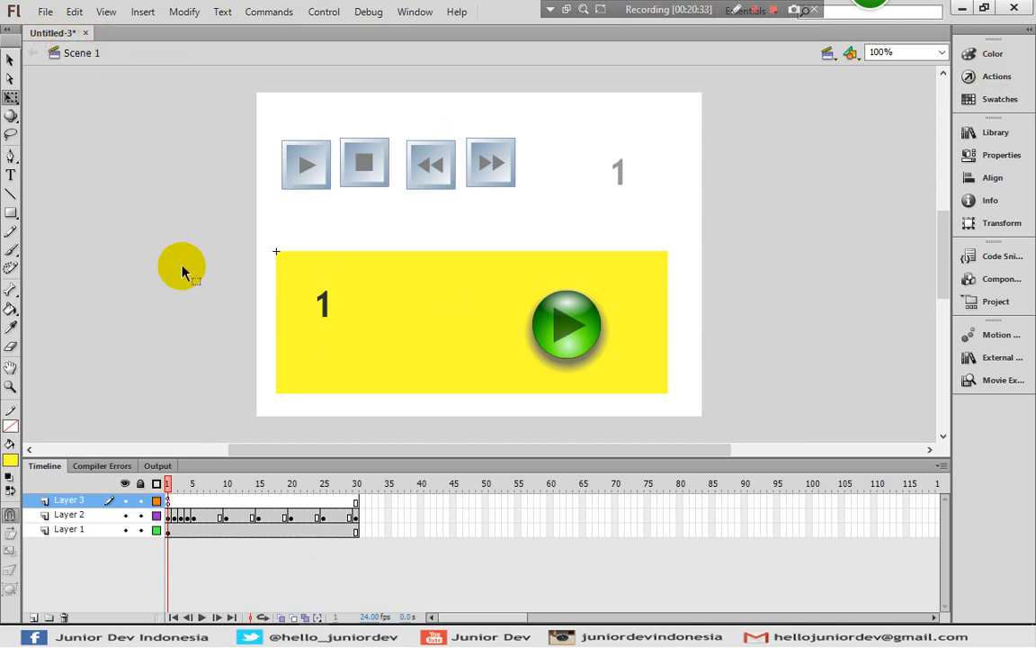
click(167, 277)
click(456, 322)
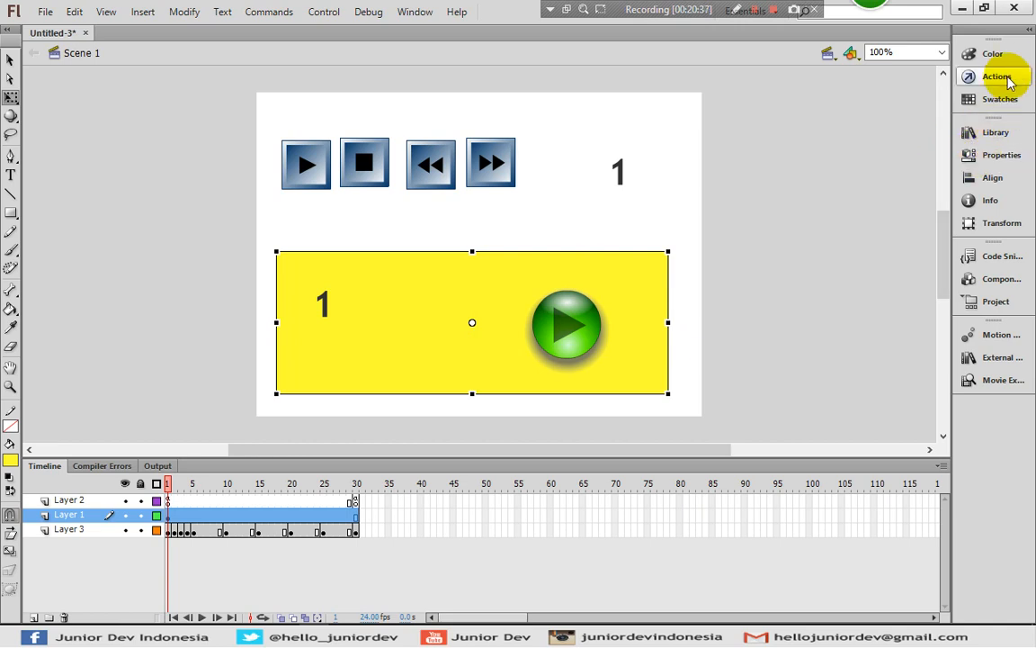
click(1002, 155)
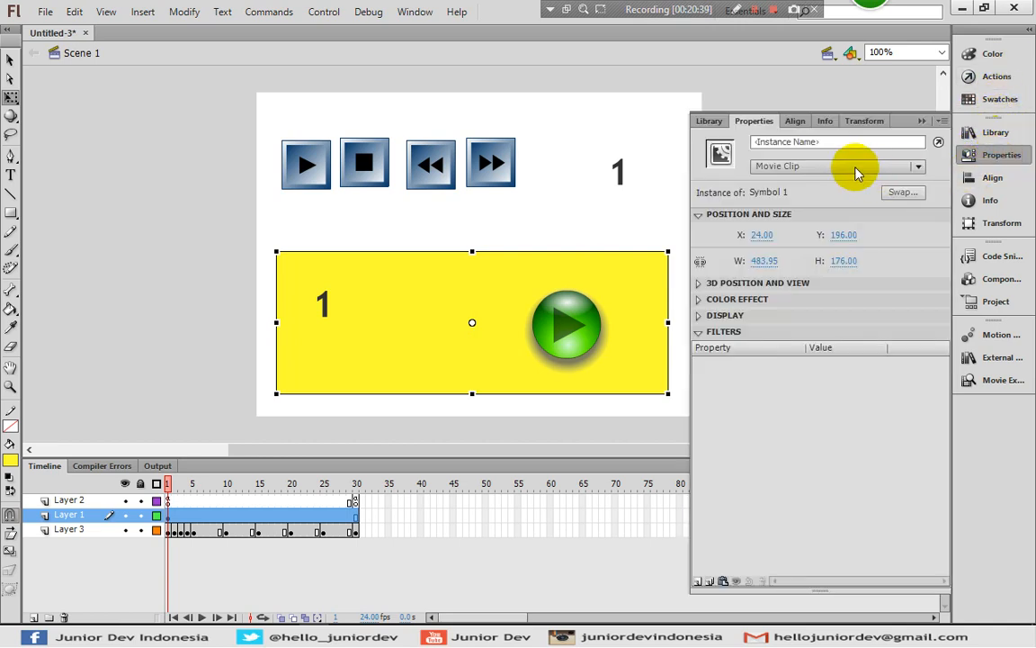
click(820, 144)
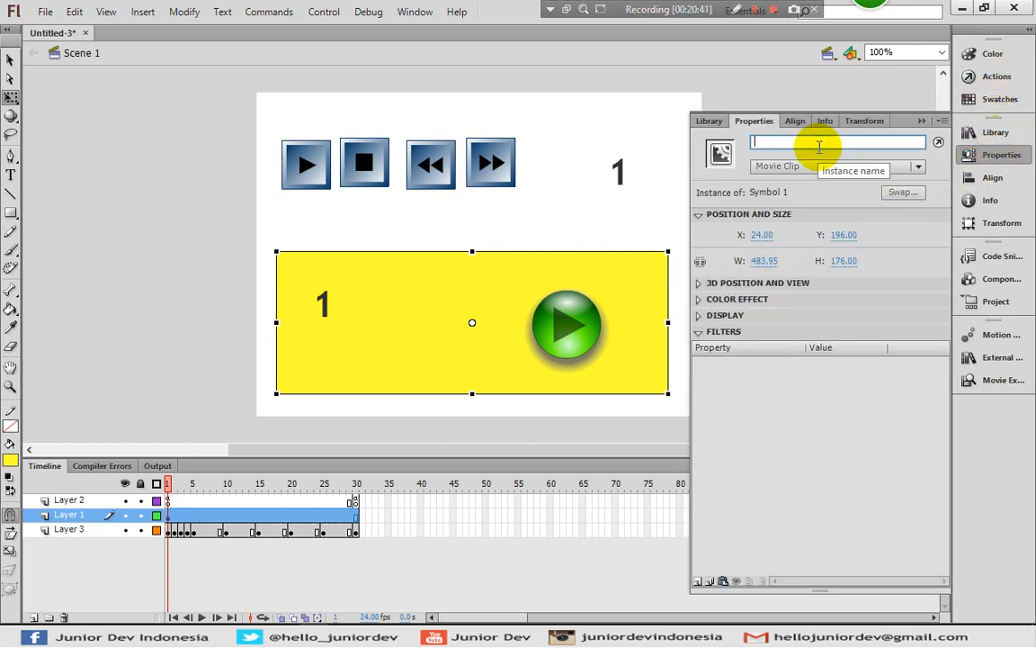
text(mc1)
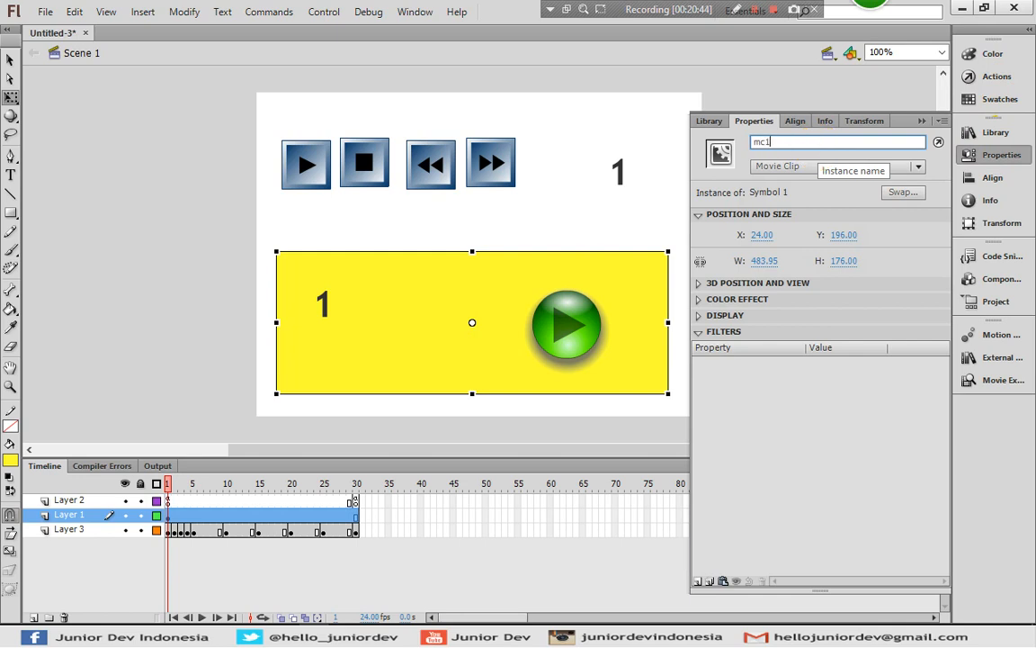
click(976, 154)
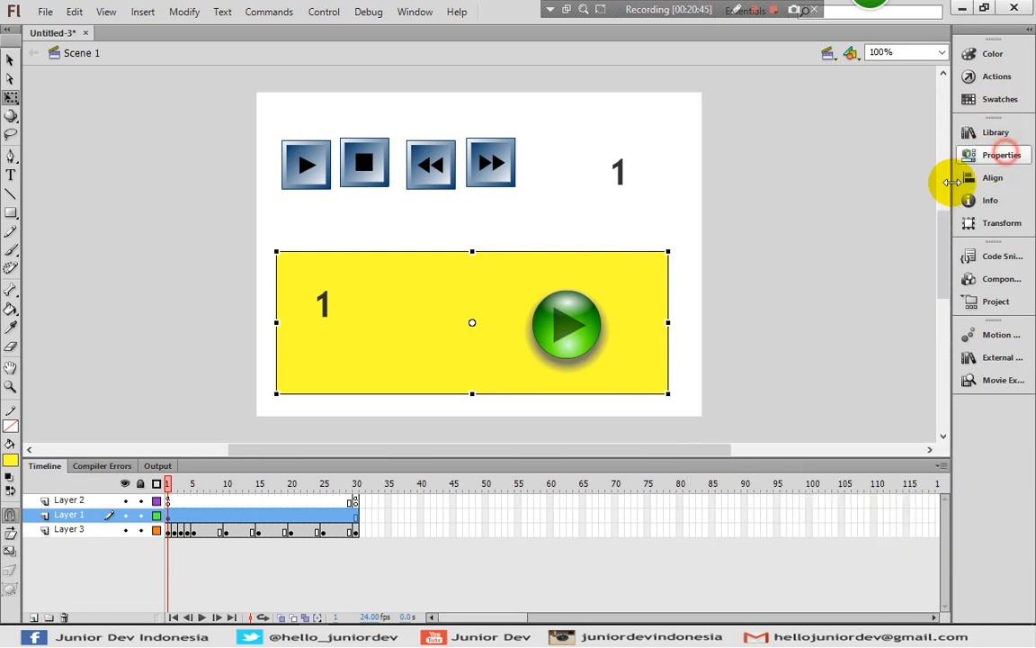
click(877, 261)
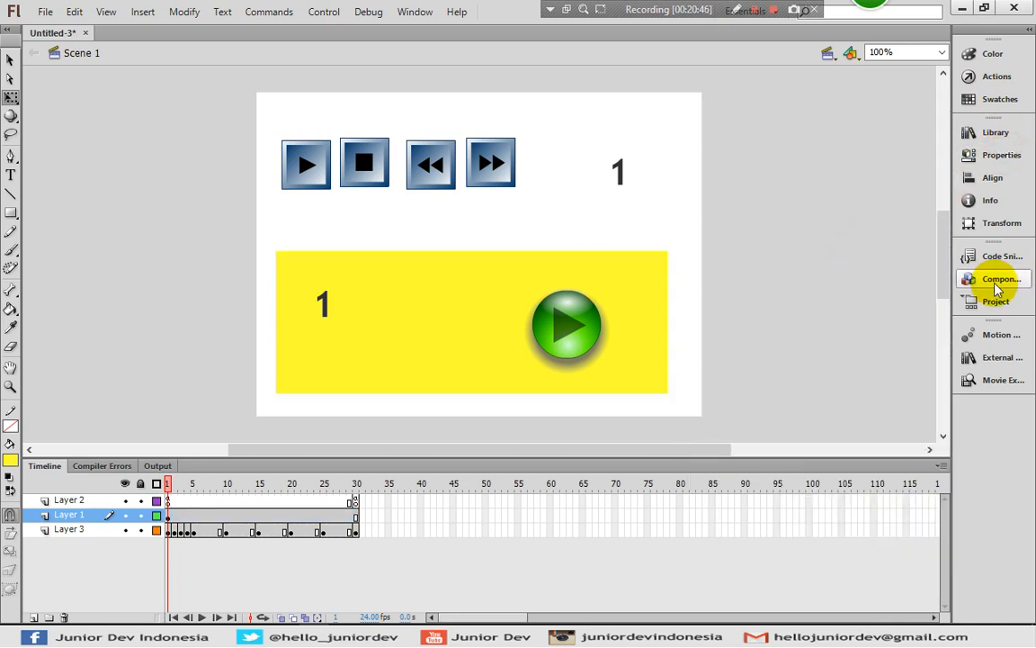
In Layer 2's frame 1 script, comment out gotoAndStop(30); in the ke_30_stop function and add mc1.gotoAndPlay(2) below it
click(373, 172)
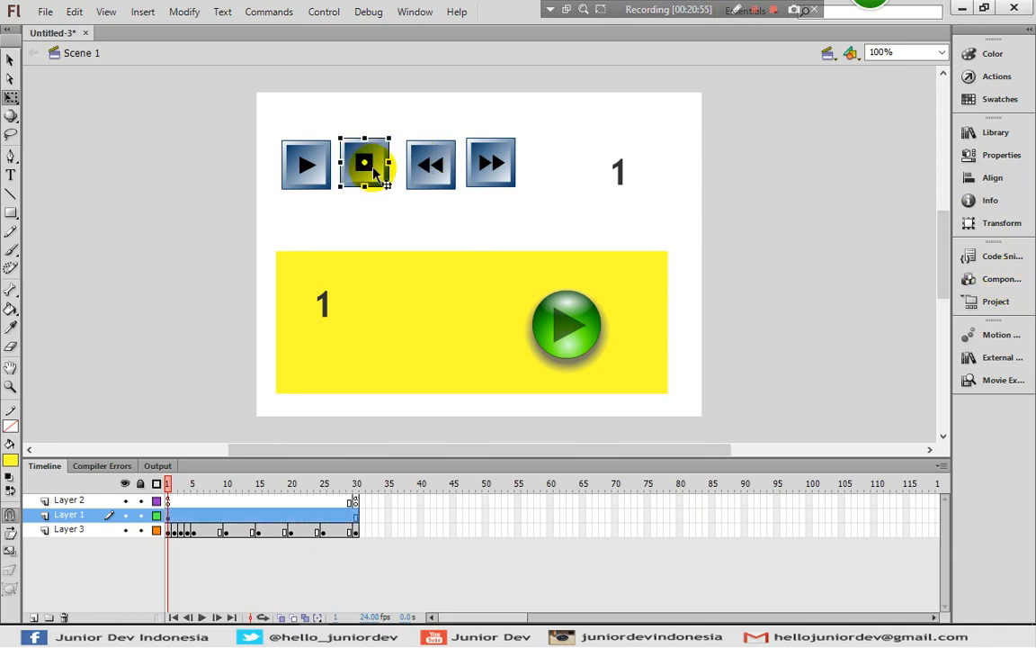
click(169, 501)
click(997, 75)
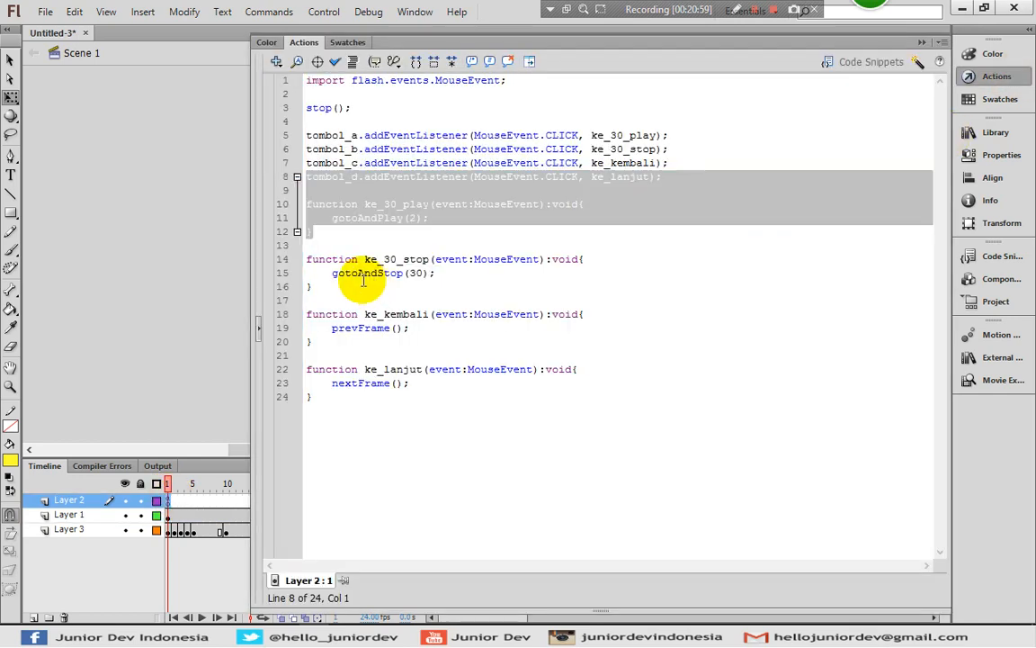
click(364, 283)
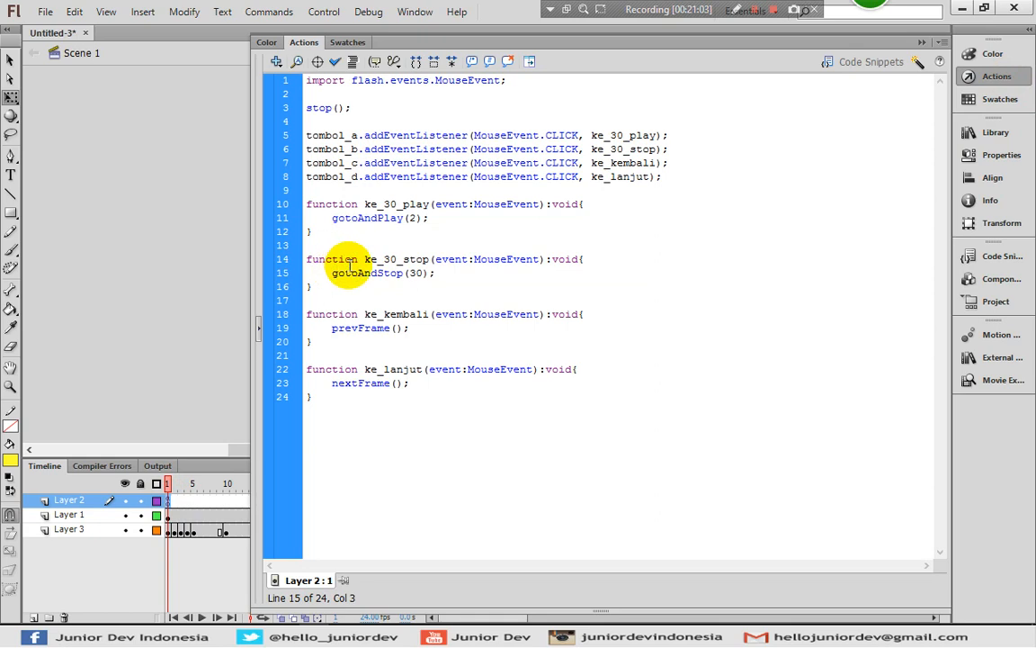
text(//)
click(471, 273)
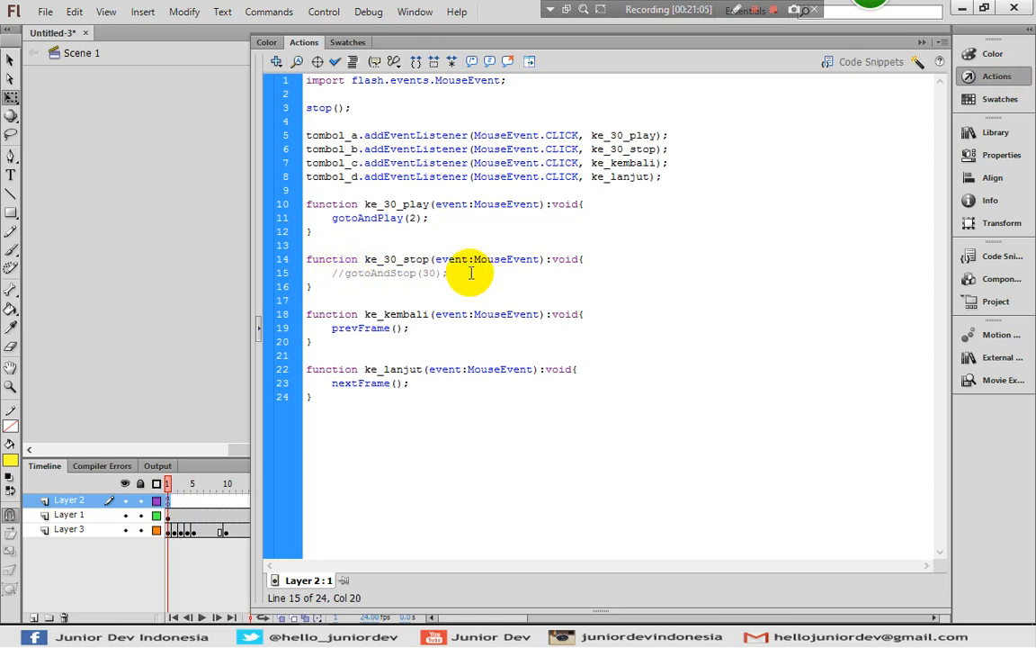
key(Return)
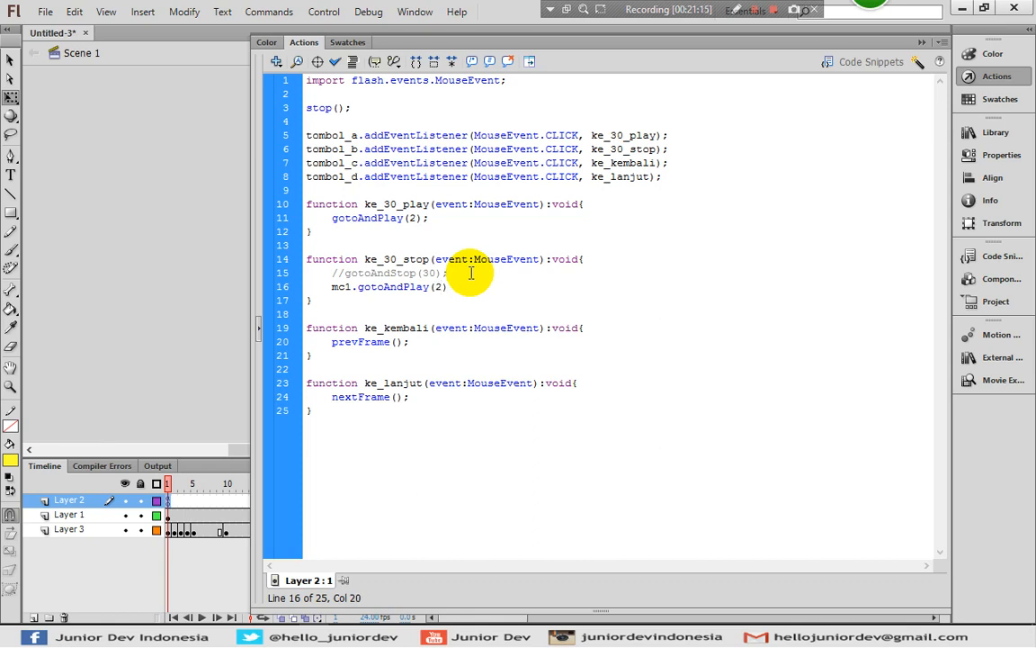
Test the movie with the updated ke_30_stop function
key(ctrl+Return)
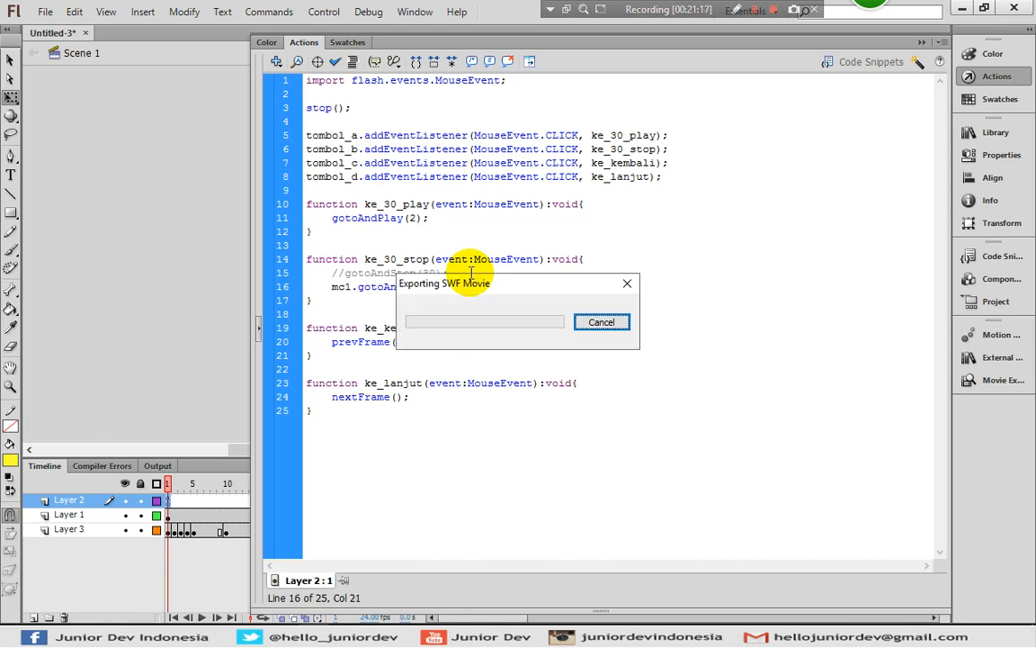
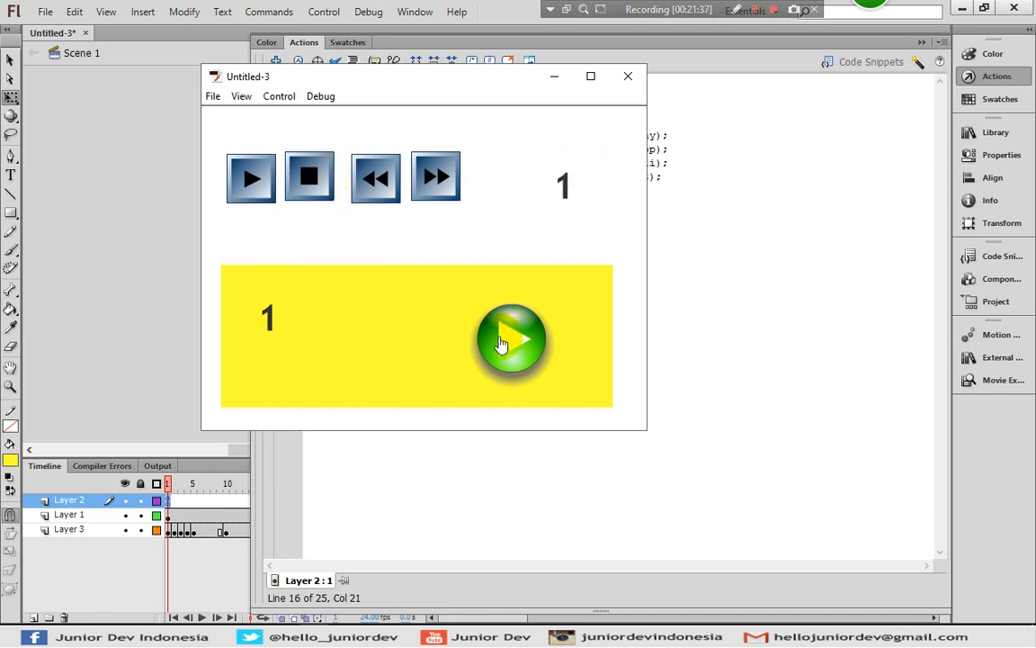
Try the stop button in the test movie to play the yellow clip, and close the preview
click(310, 185)
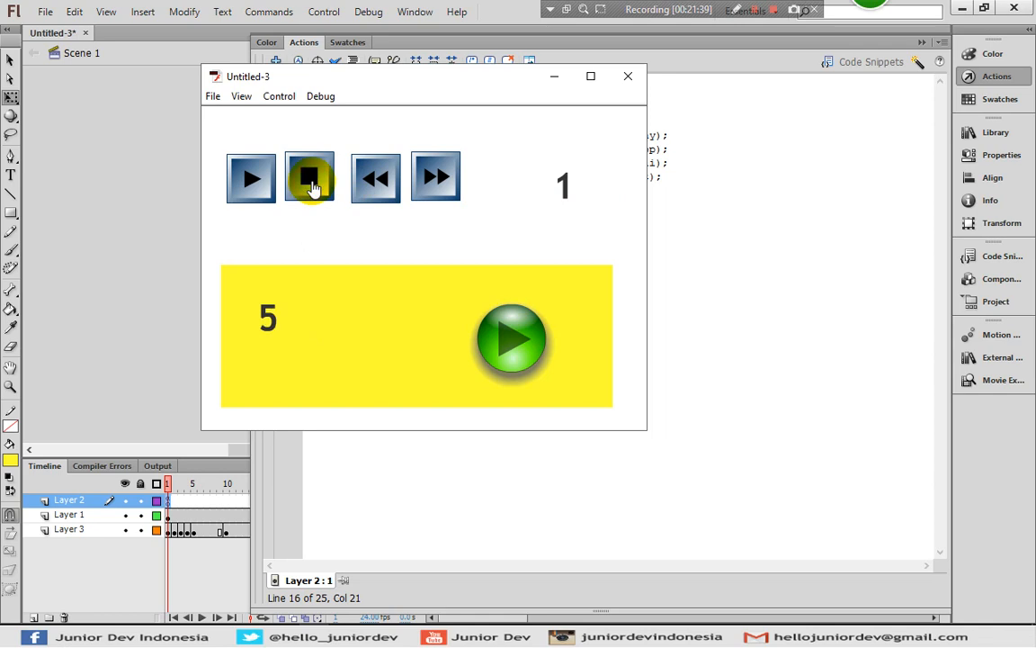
click(310, 185)
click(628, 77)
click(636, 177)
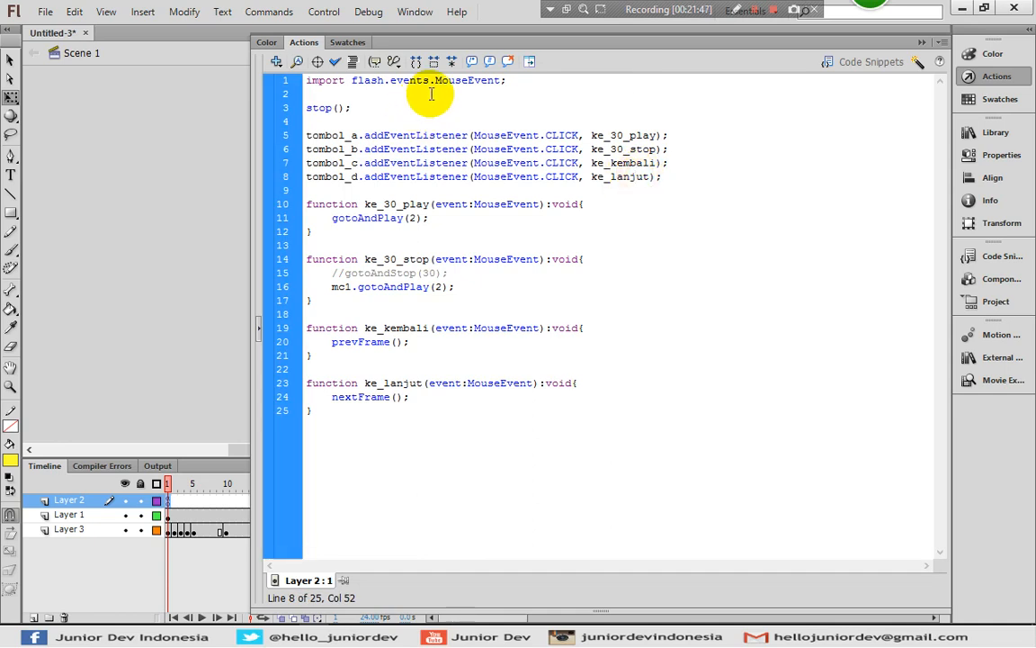
click(364, 397)
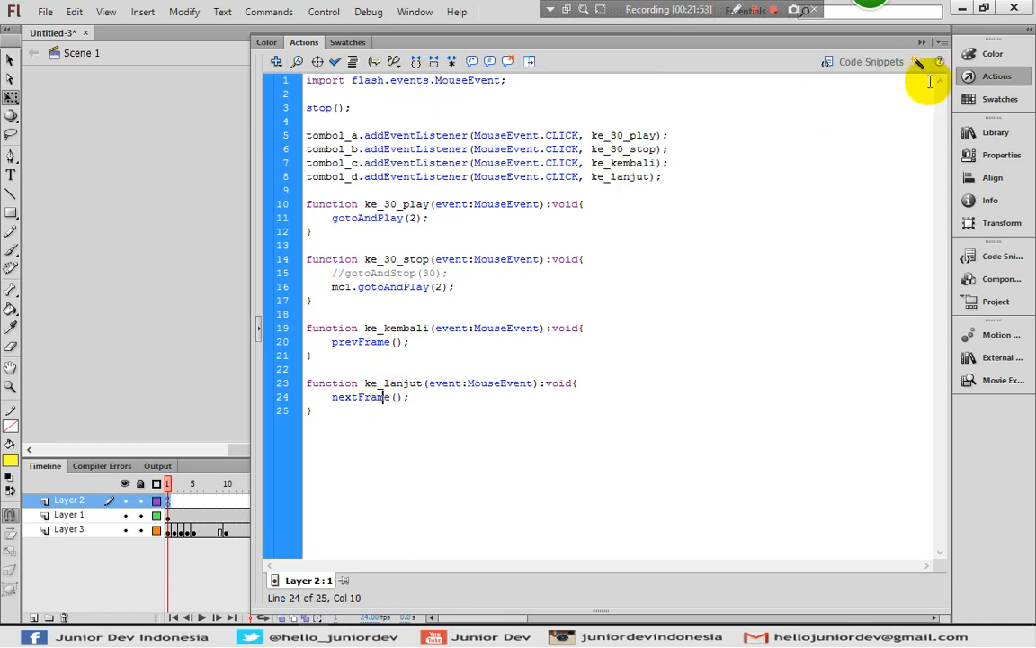
Place the gel Fast Forward button from the external library's Playback folder on the stage above the blue fast-forward button
click(1005, 78)
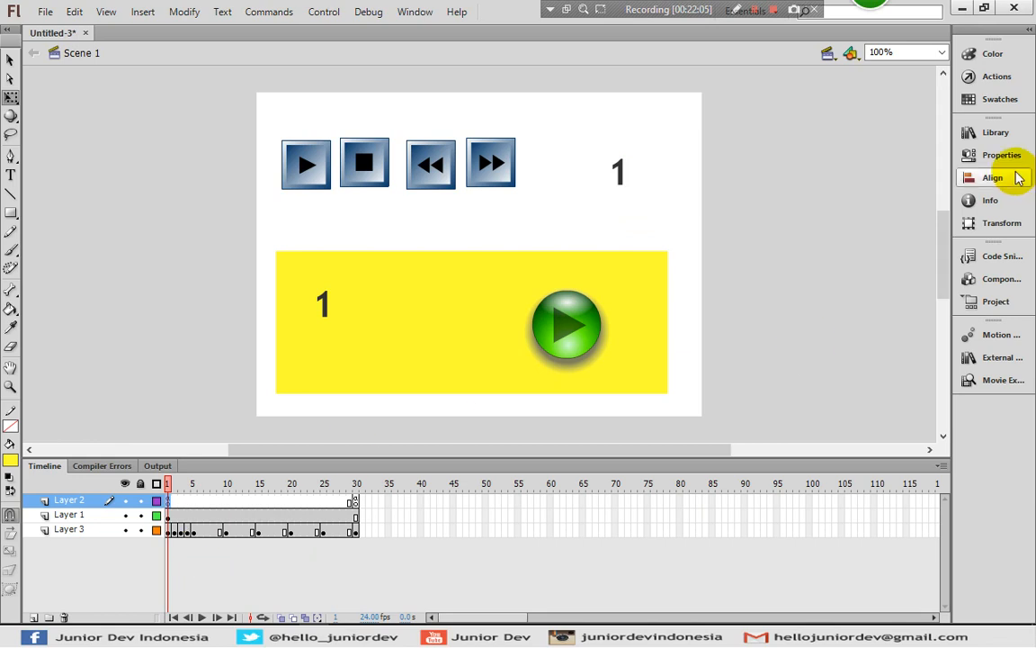
click(1001, 362)
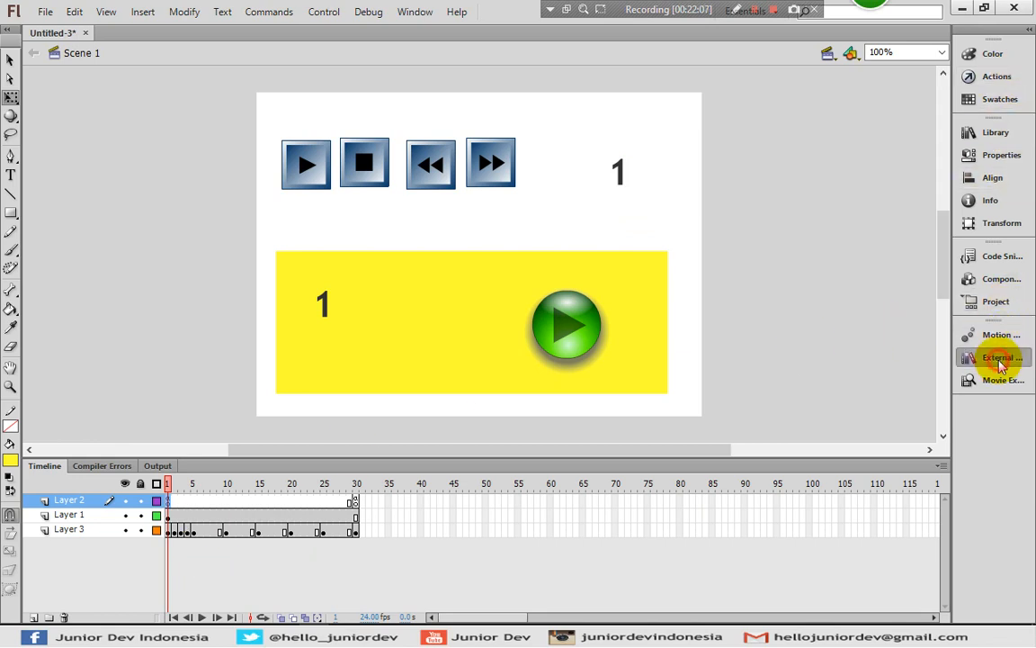
click(605, 409)
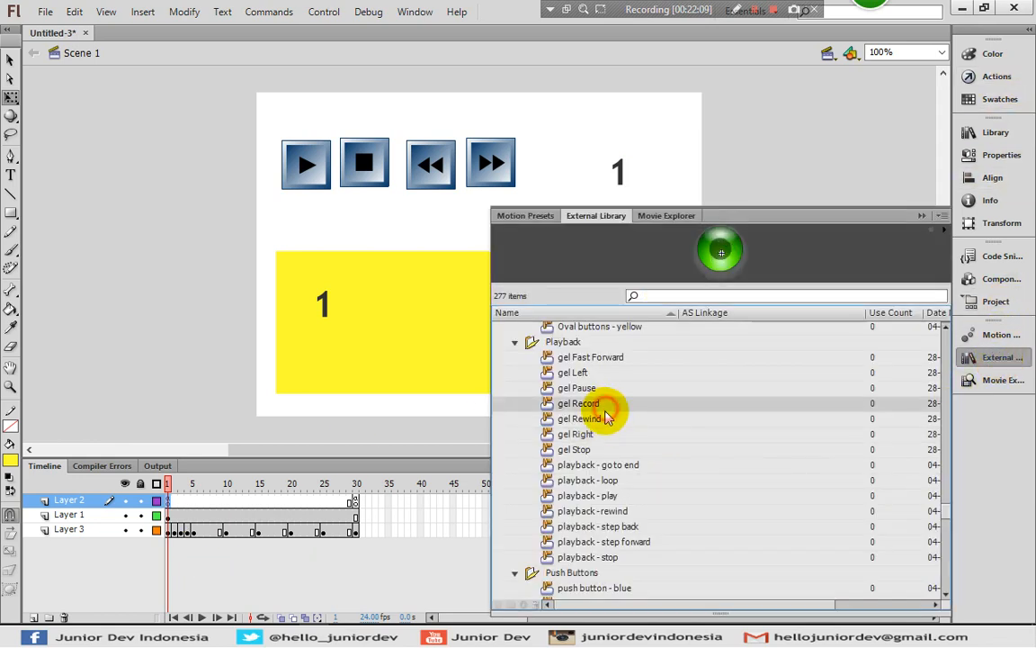
click(590, 388)
click(593, 371)
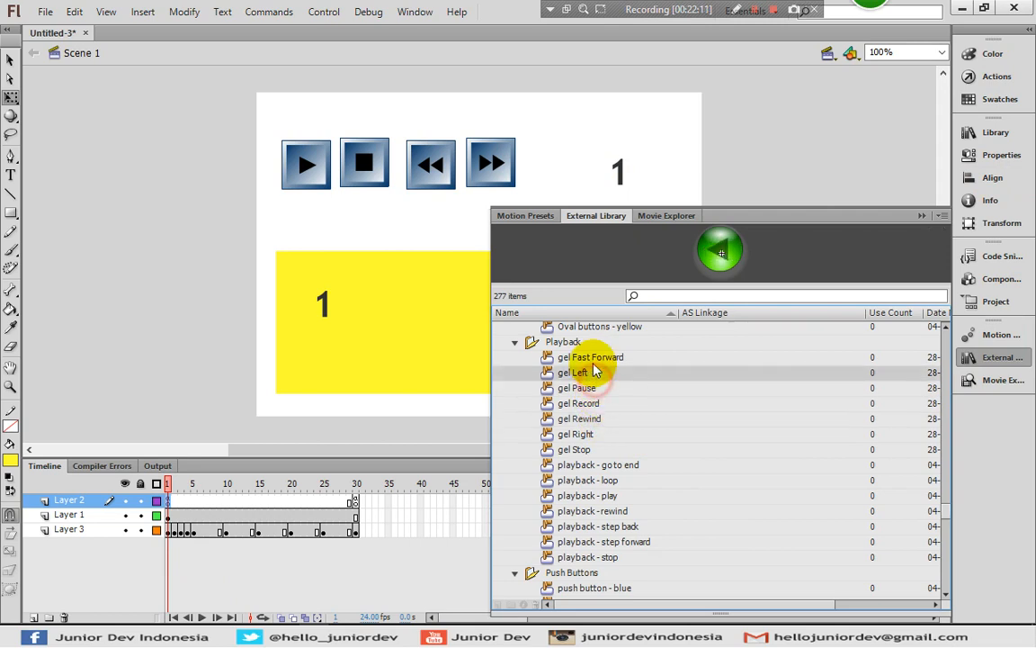
click(594, 357)
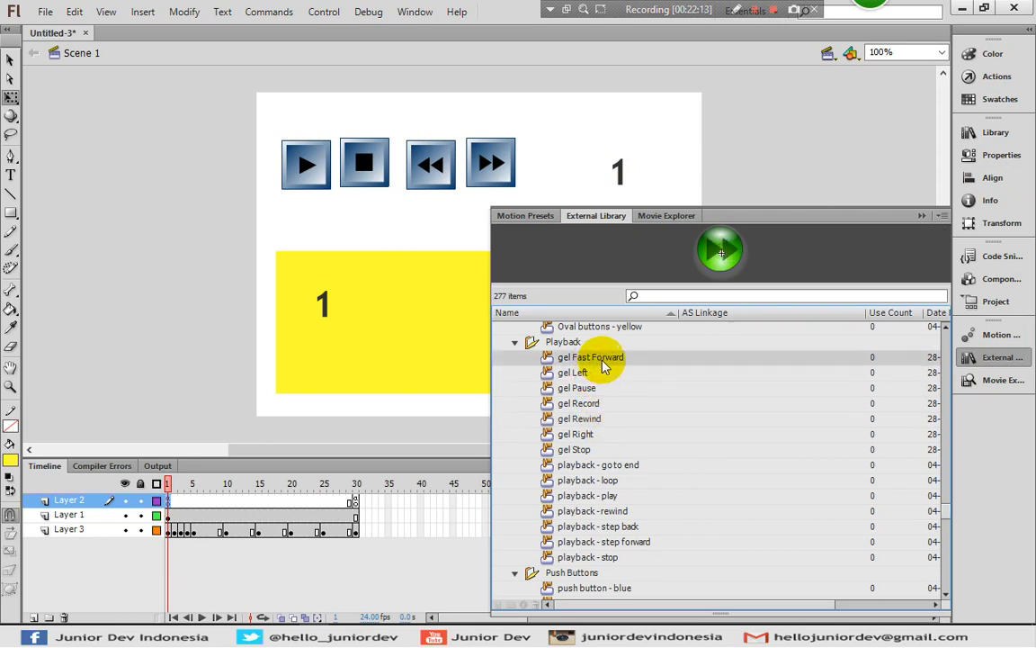
drag(603, 357, 497, 115)
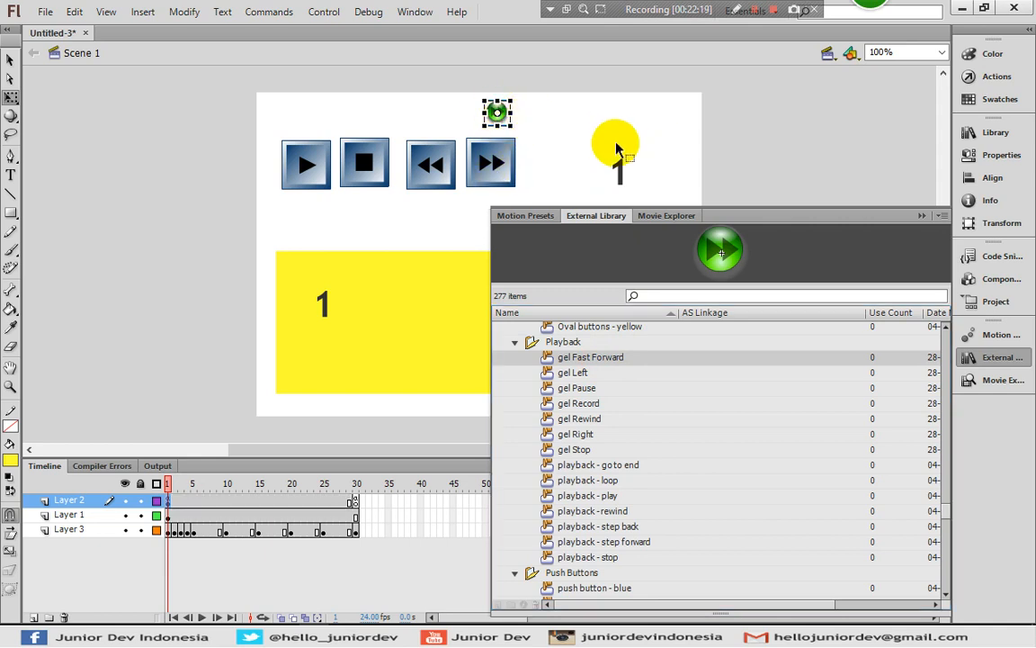
Cut the gel Fast Forward button from Layer 2 and paste it in place in frame 1 of Layer 1
key(Delete)
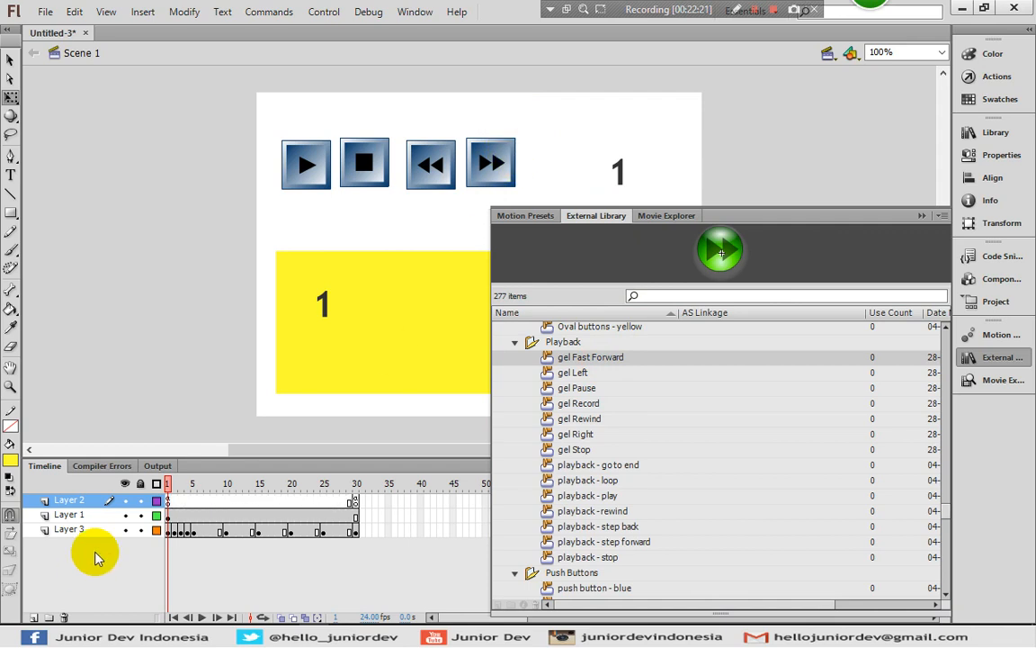
click(168, 500)
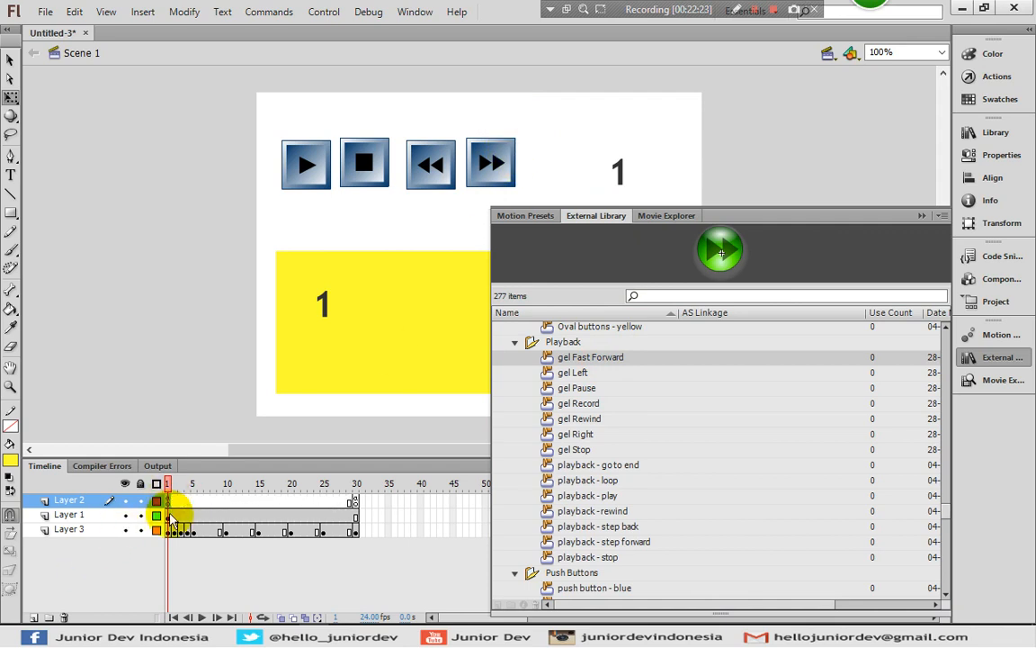
click(175, 515)
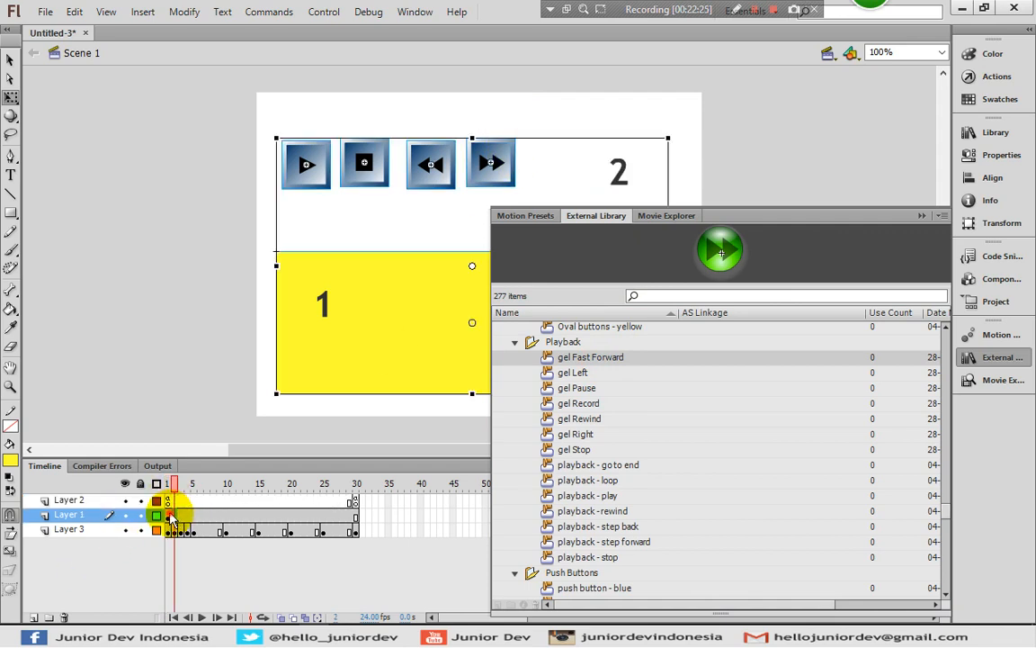
click(169, 515)
click(130, 178)
right_click(149, 112)
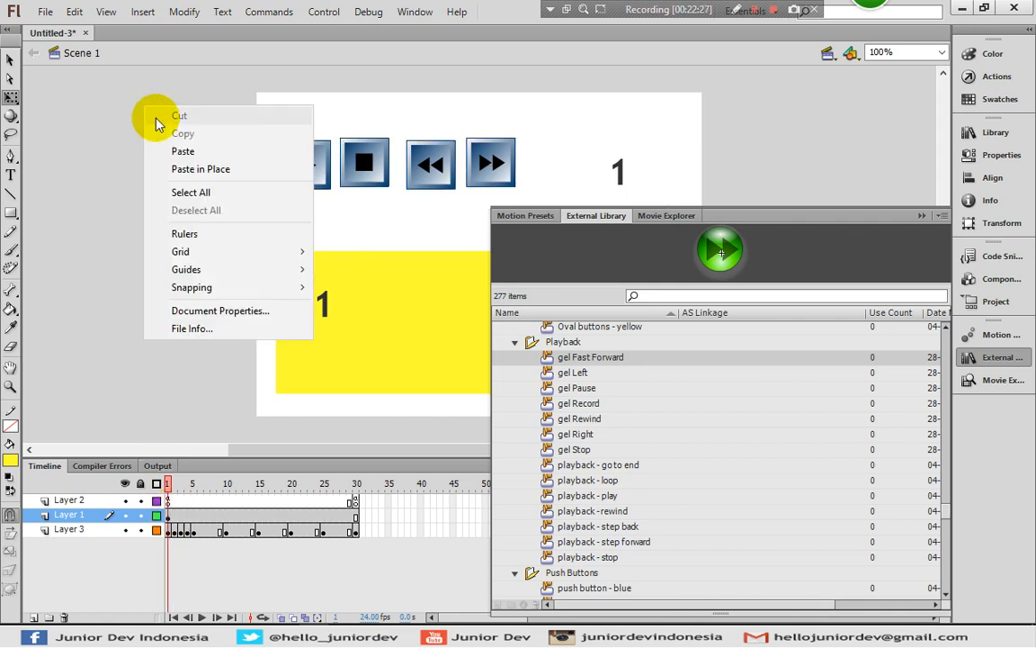
click(179, 169)
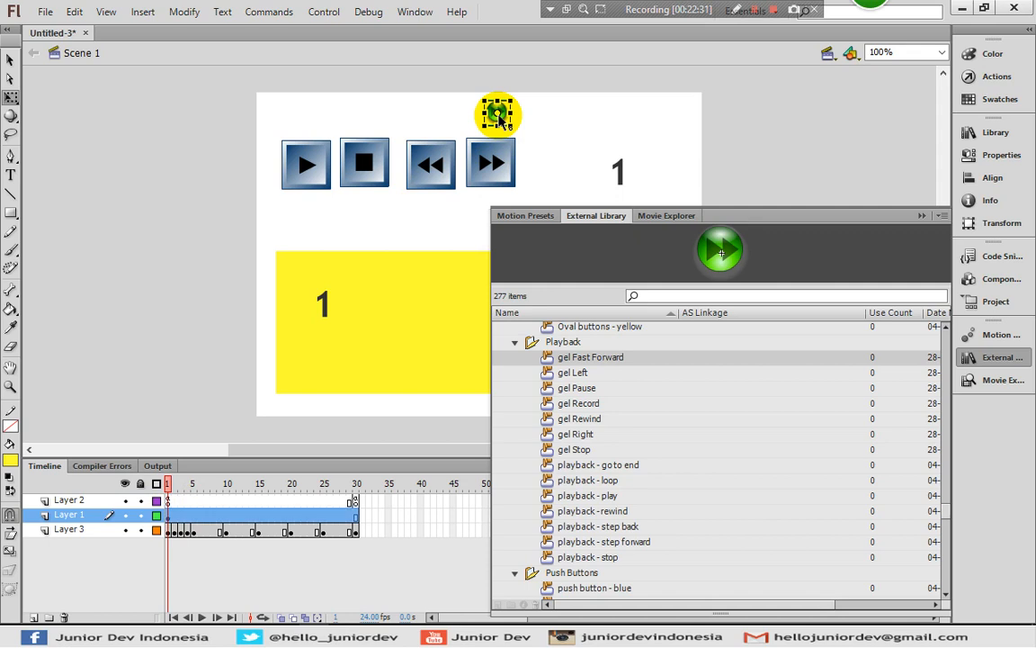
Give the small green fast-forward button the instance name tombol_e
click(993, 160)
click(772, 143)
text(tombol_e)
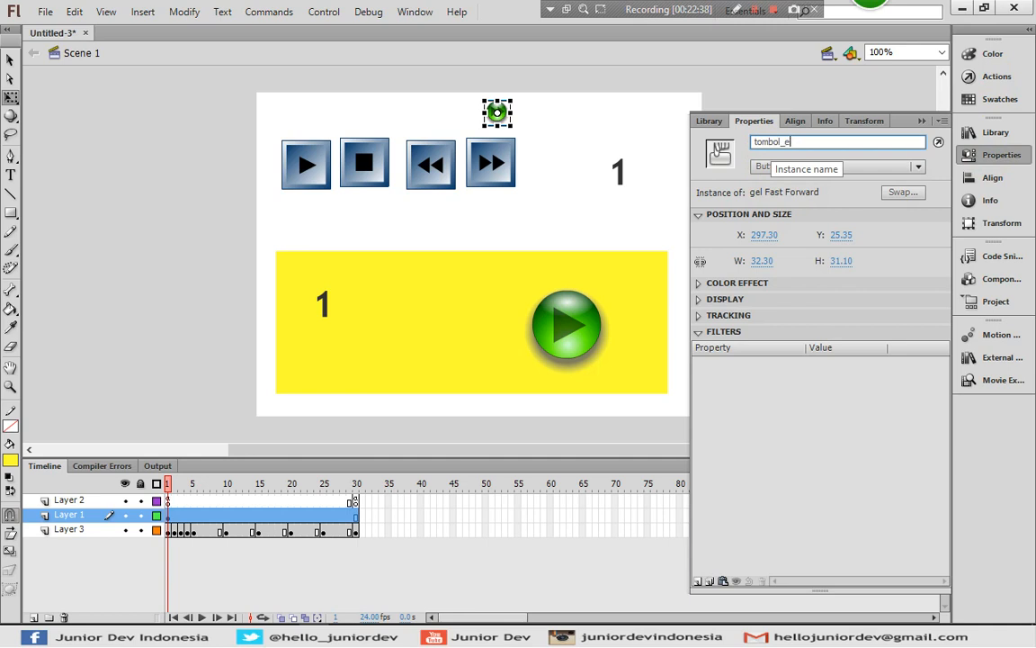
click(969, 154)
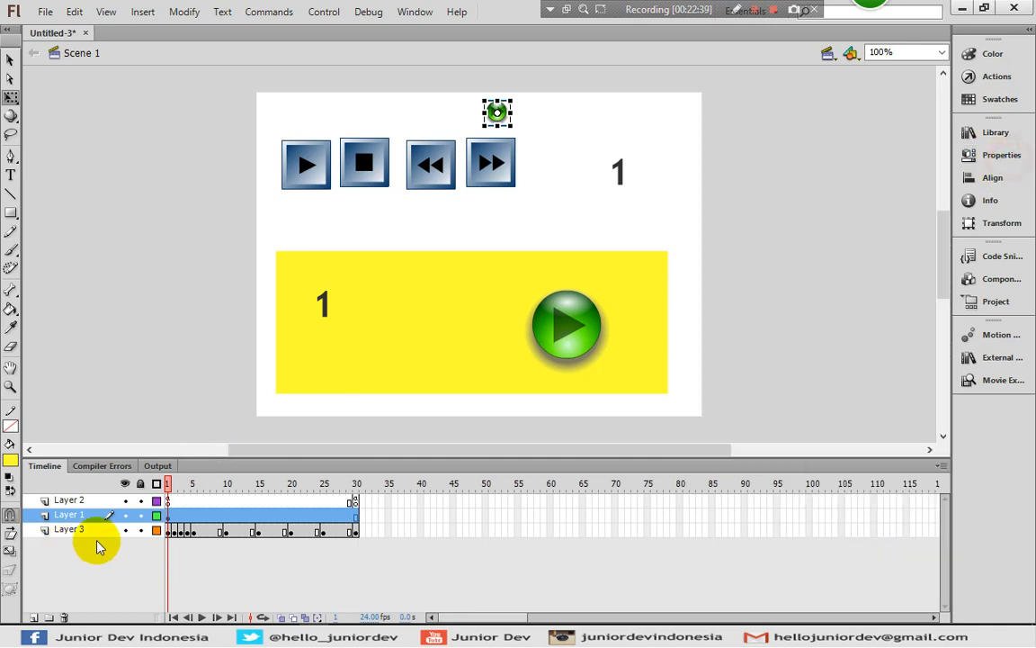
In Layer 2's frame 1 script, duplicate the tombol_d listener line below itself and change the copy's button to tombol_e
click(164, 500)
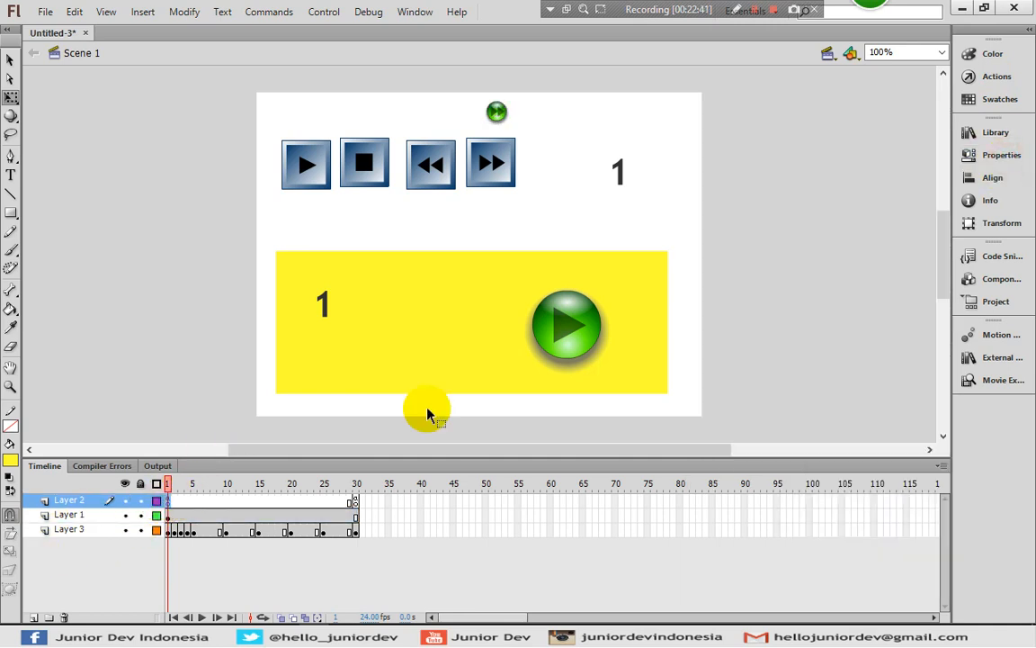
click(1014, 81)
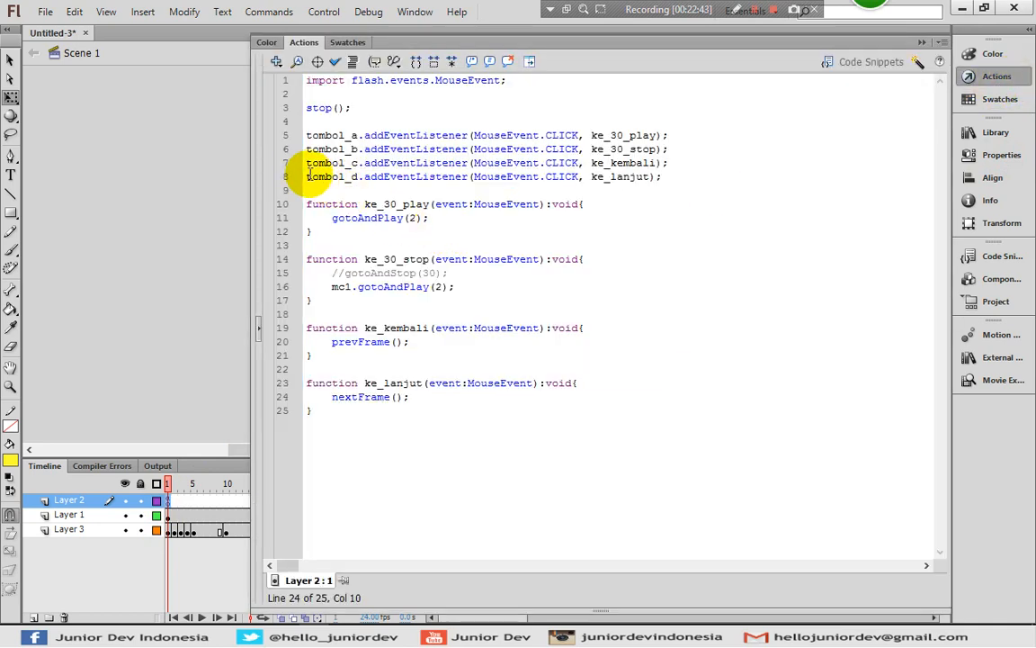
drag(309, 173, 684, 180)
key(ctrl+c)
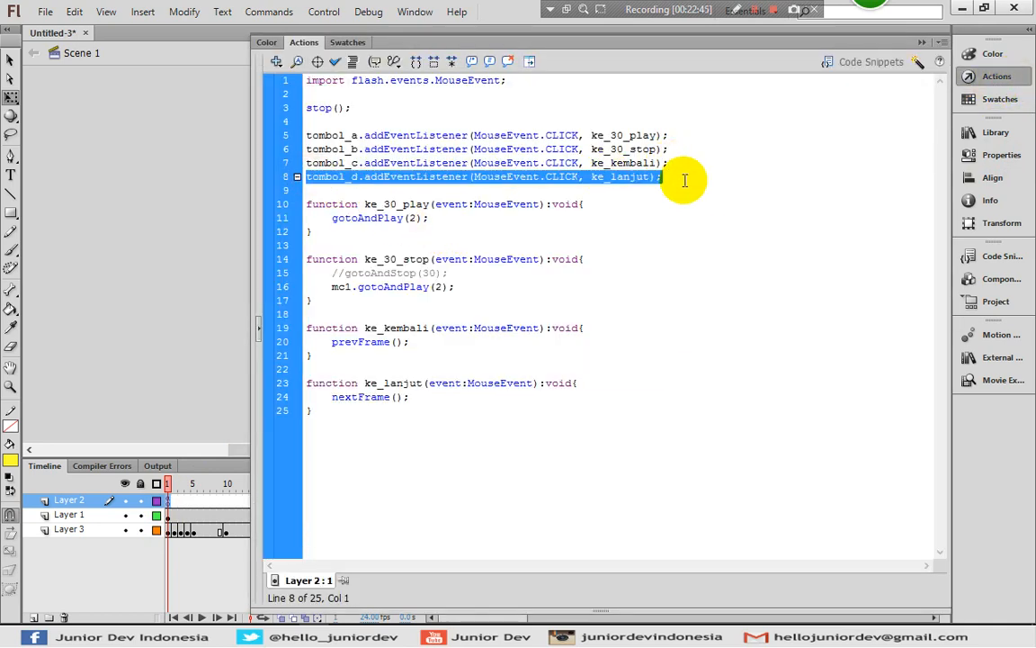
click(684, 180)
key(Return)
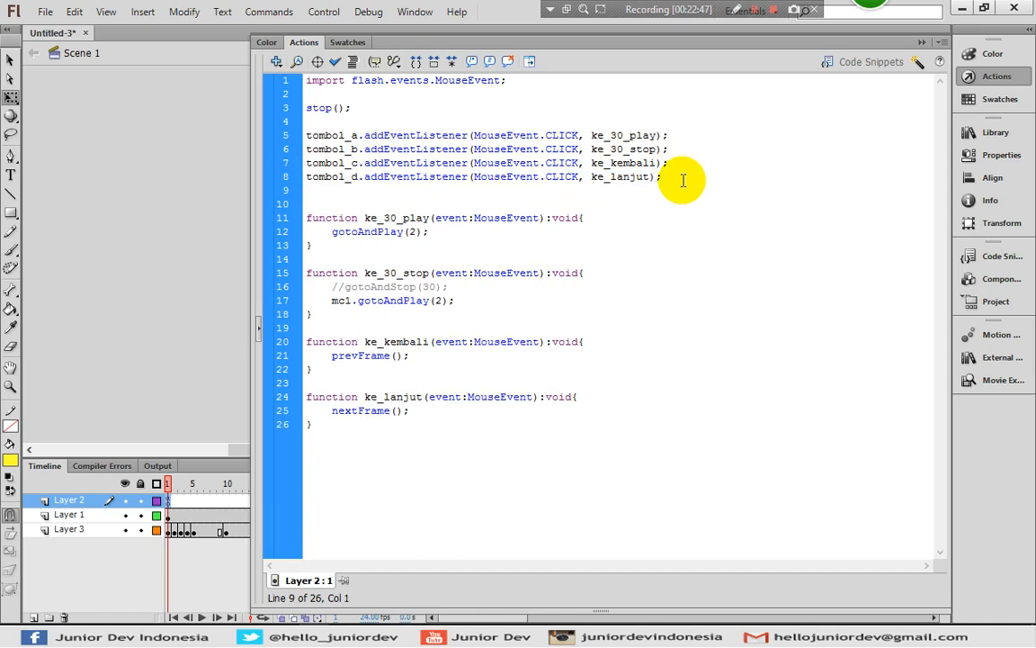
key(ctrl+v)
drag(353, 191, 359, 193)
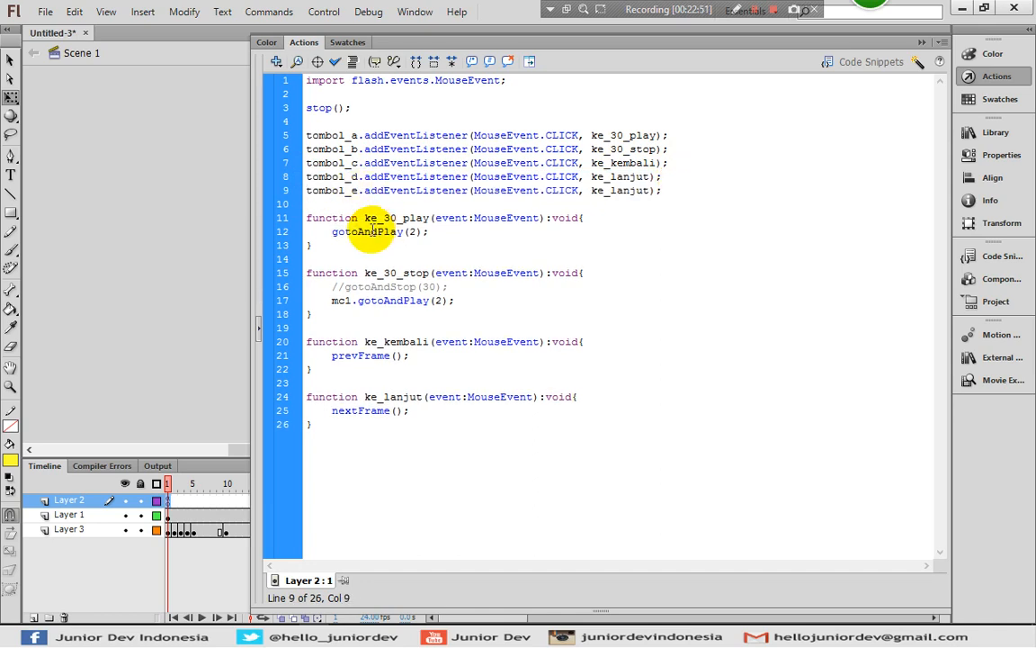
Change the handler of the tombol_e click listener to ke_scene
drag(331, 418, 297, 382)
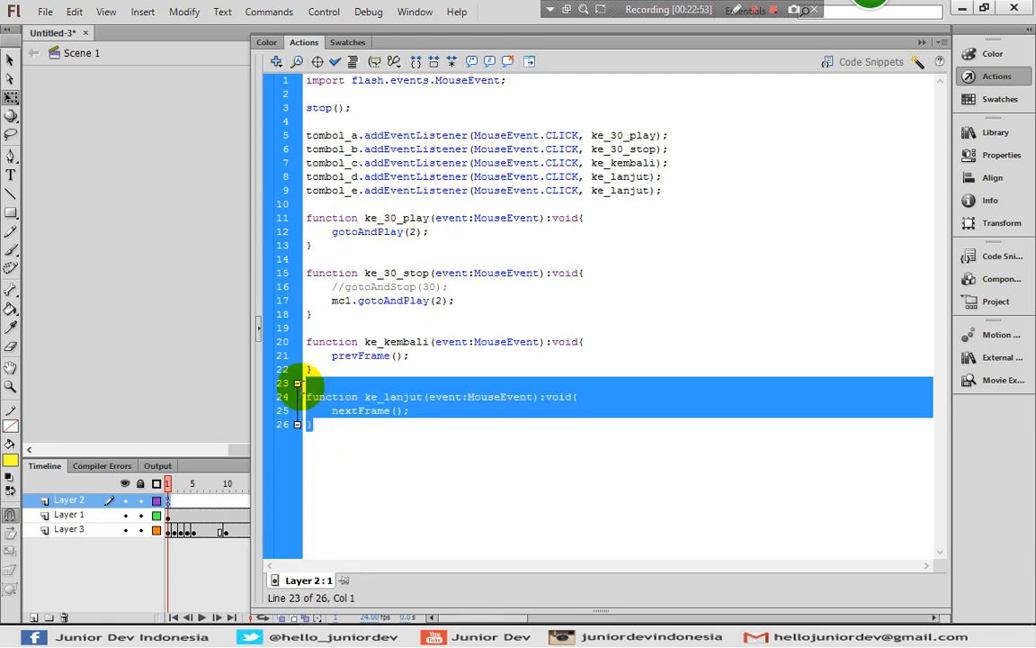
click(550, 203)
drag(649, 190, 610, 192)
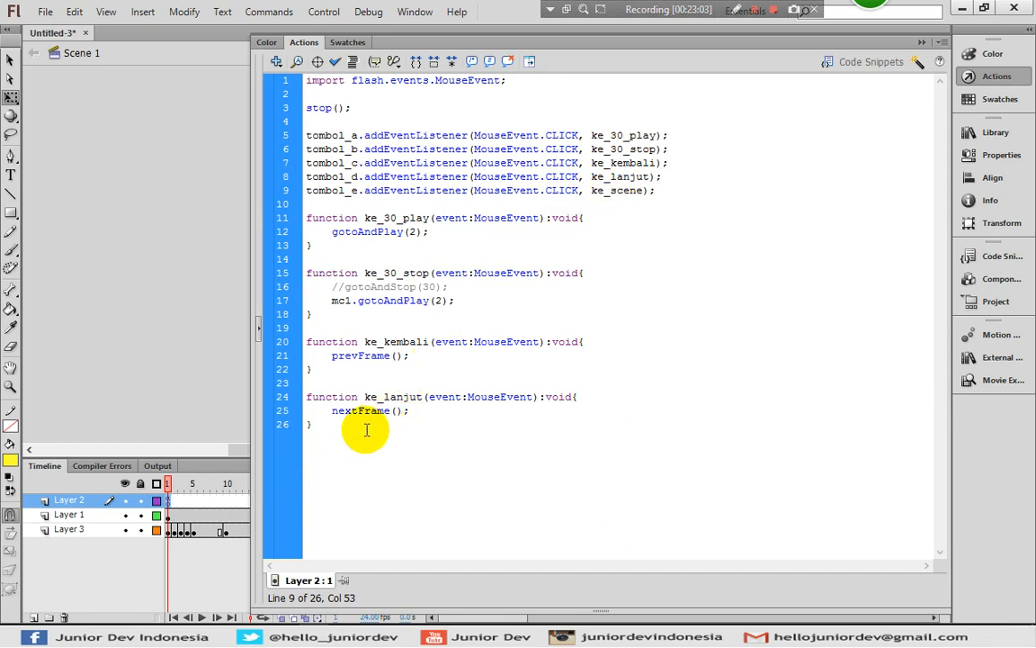
Duplicate the ke_lanjut function at the end of the script, rename the copy ke_scene and make it call nextScene()
drag(340, 423, 304, 392)
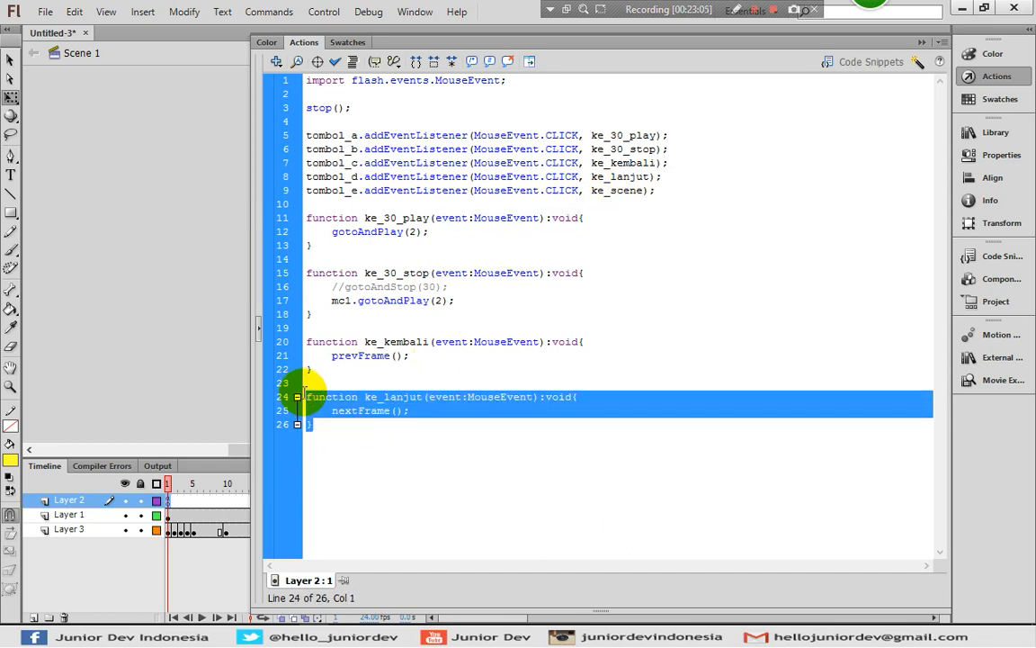
key(Right)
key(Return)
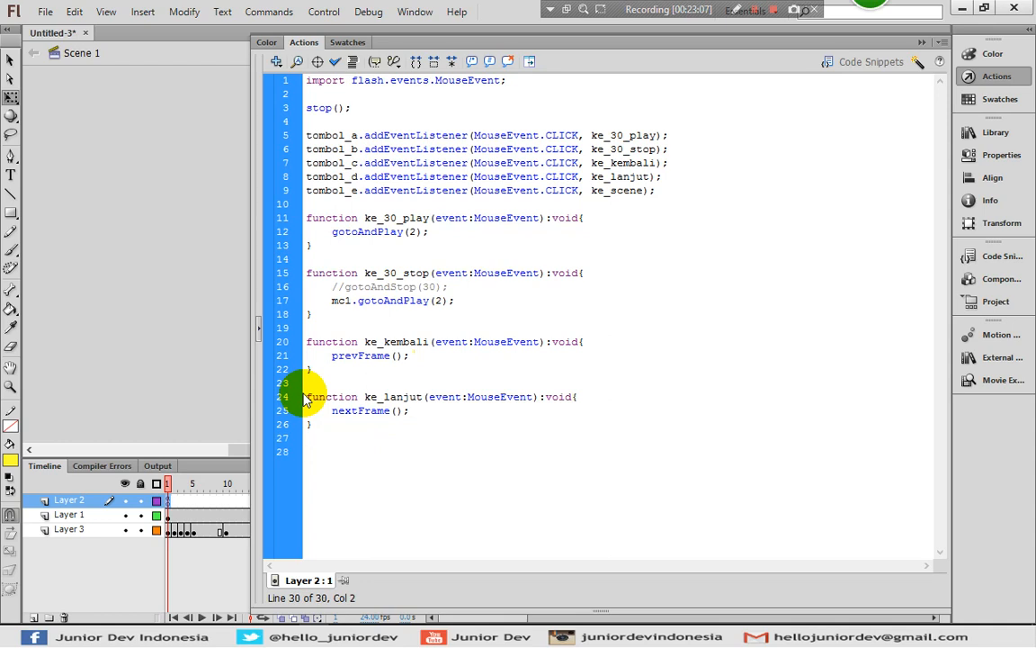
drag(422, 453, 393, 453)
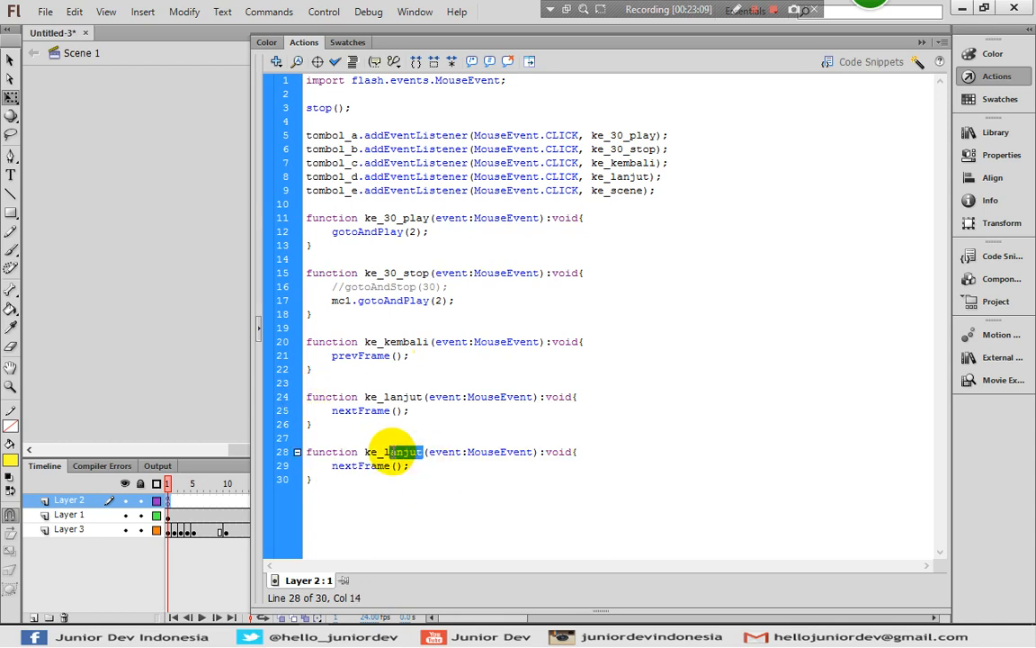
text(scene)
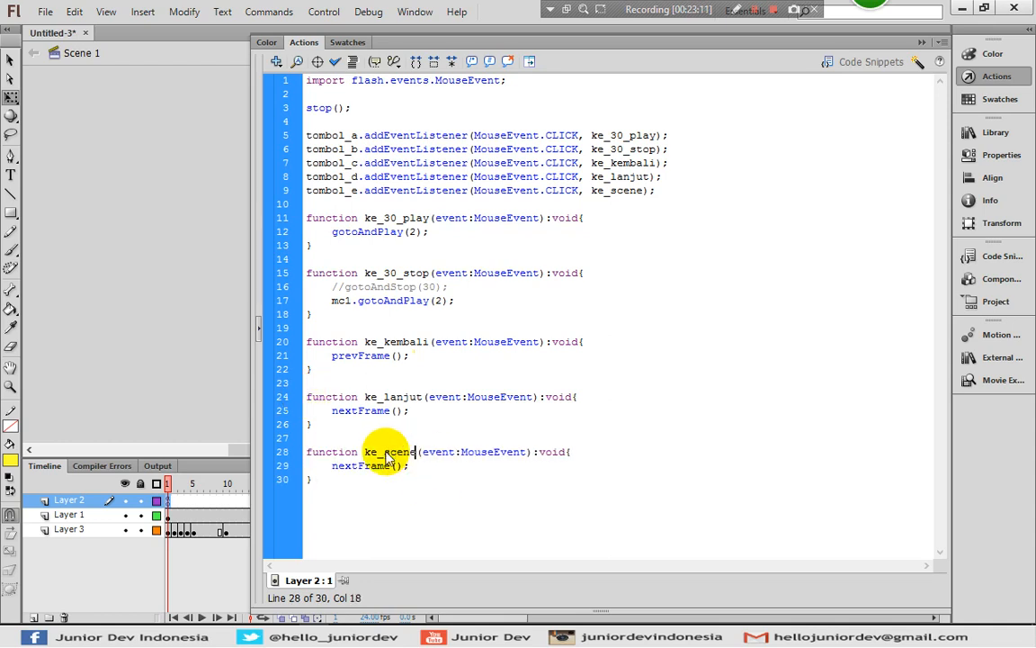
drag(357, 465, 390, 466)
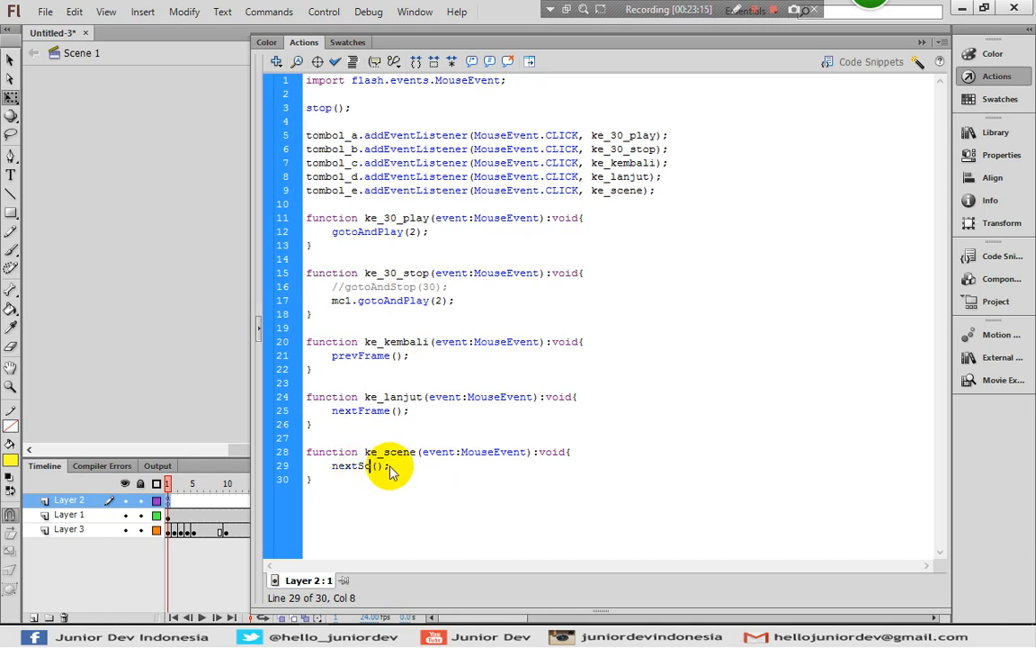
click(998, 83)
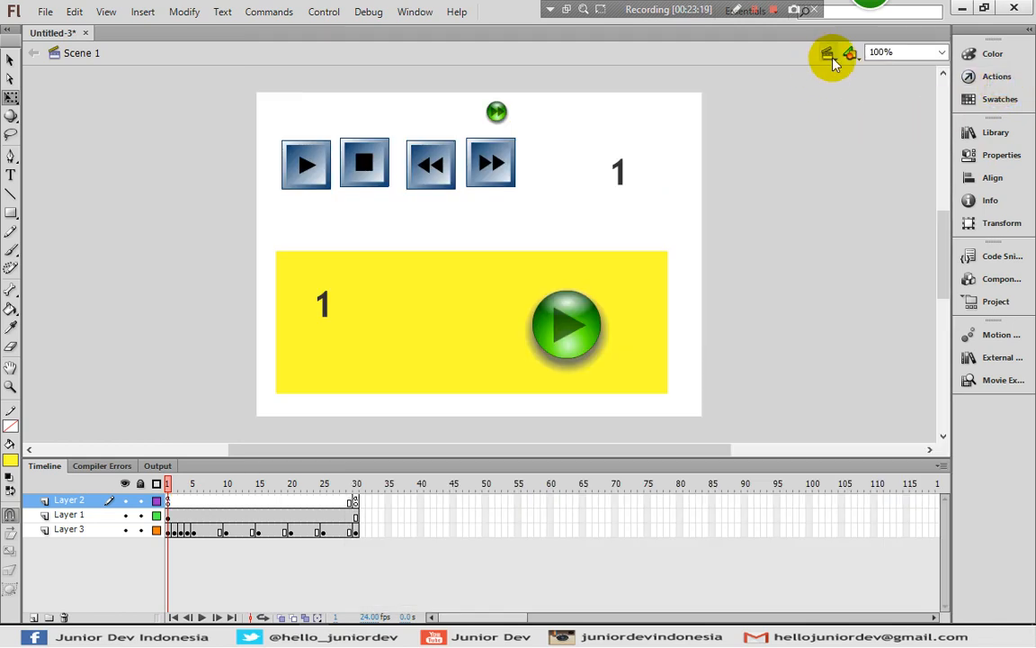
click(142, 11)
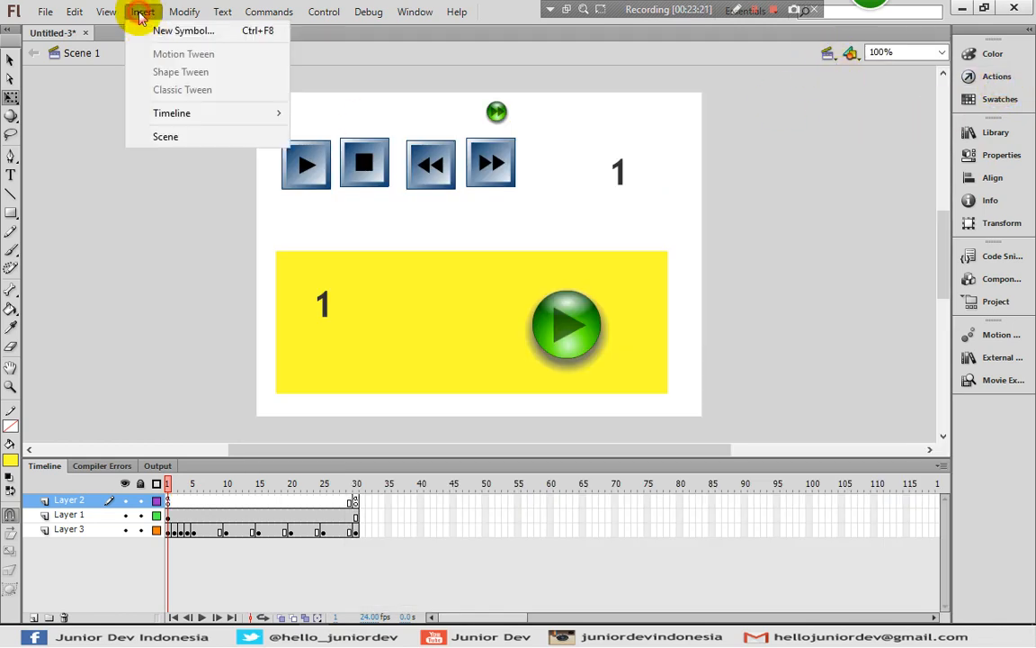
click(151, 32)
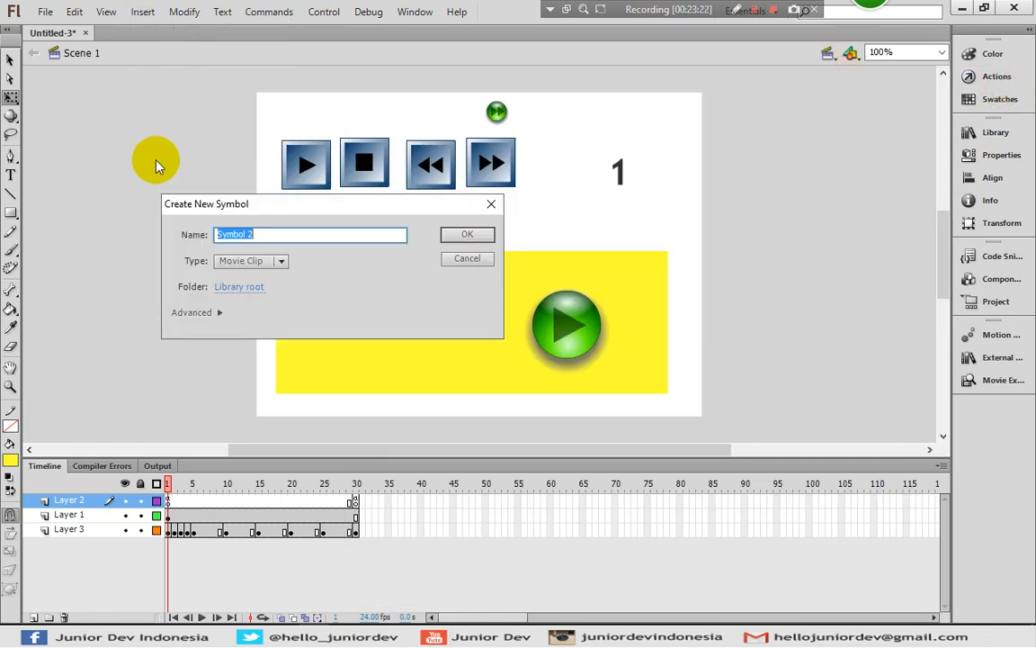
click(498, 204)
Insert a new scene into the document
click(141, 10)
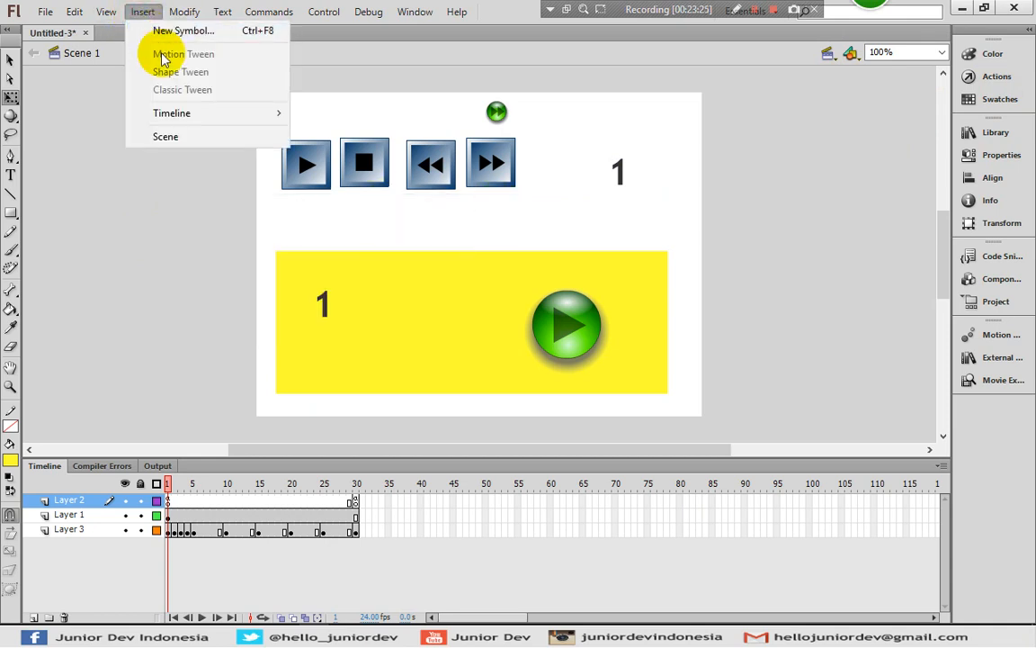
click(162, 140)
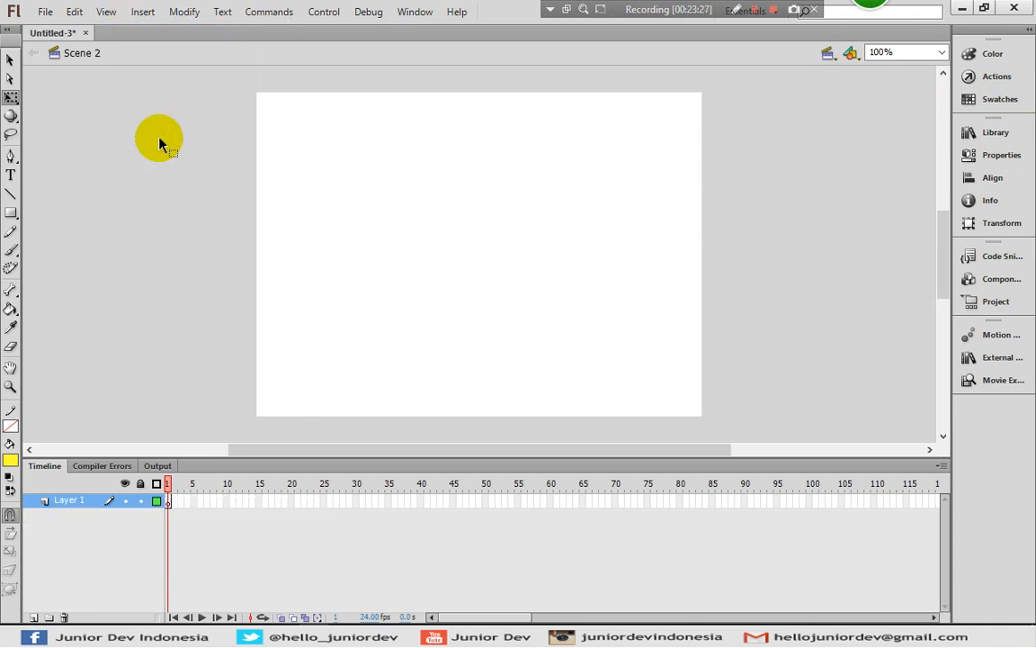
Draw a blue square without an outline near the left edge of Scene 2's stage
click(10, 212)
click(8, 462)
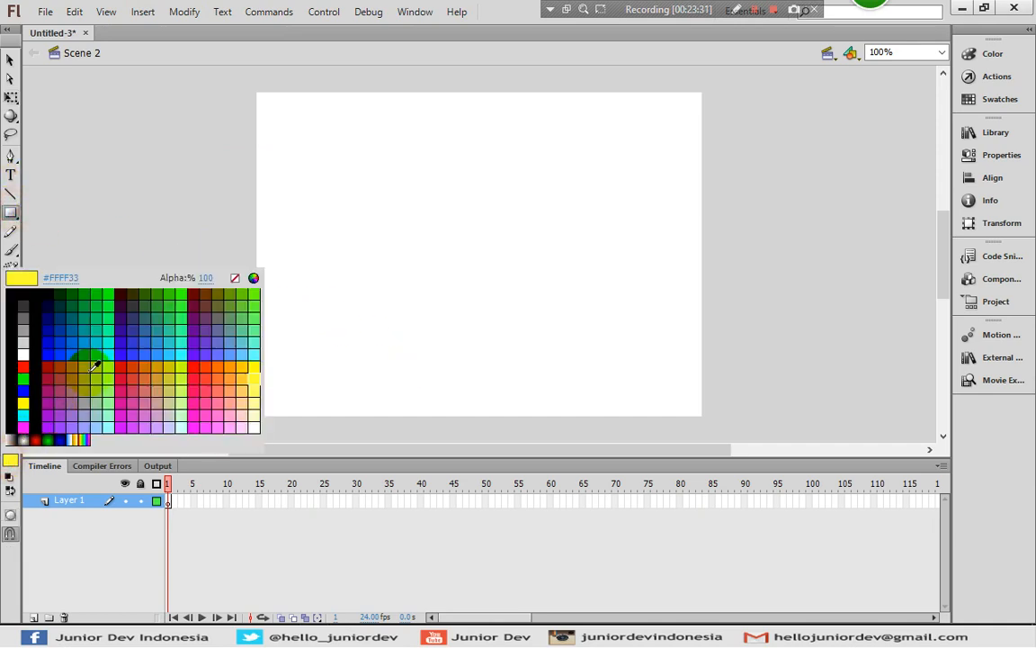
click(75, 325)
drag(271, 199, 344, 271)
Create a motion tween on the blue square, converting it to a symbol
click(7, 61)
click(305, 238)
right_click(306, 243)
click(310, 246)
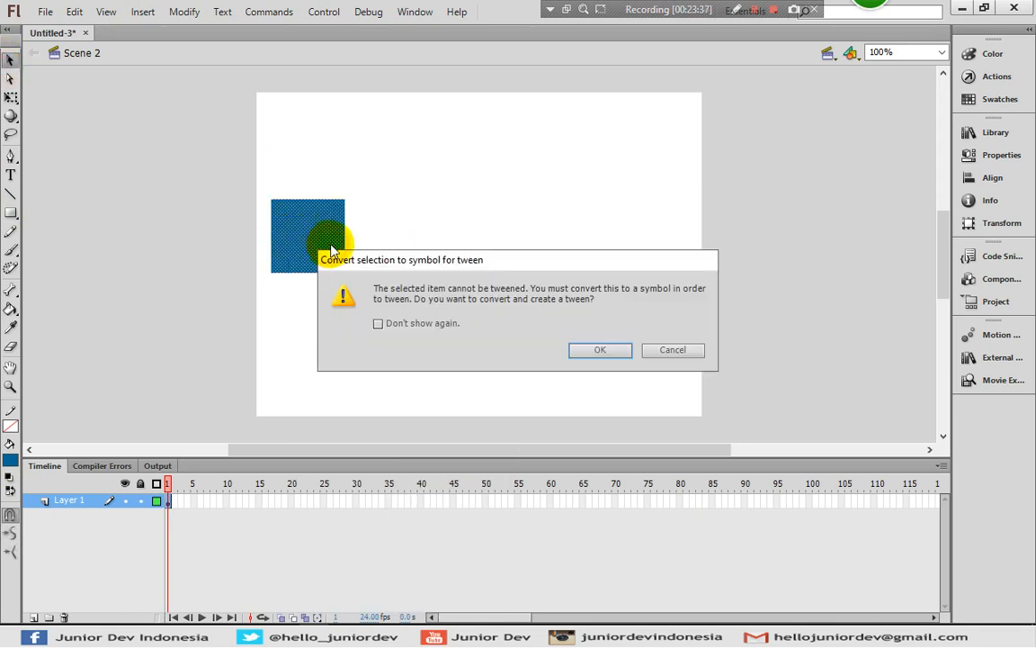
click(585, 350)
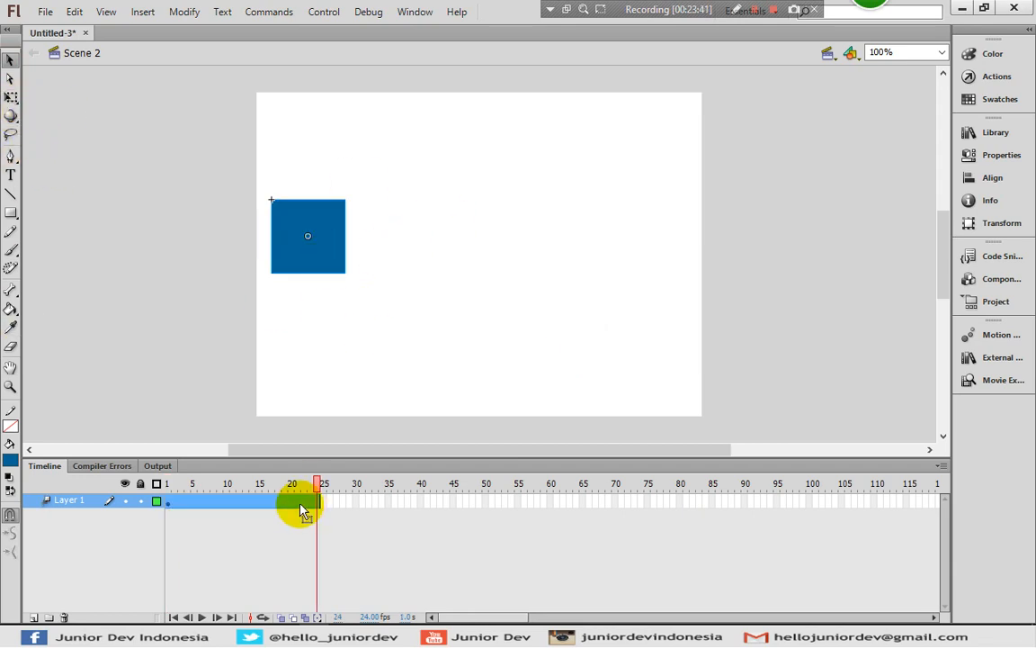
At frame 24, move the square straight across to the stage's right side and bend its motion path upward into a curve
drag(324, 225, 648, 230)
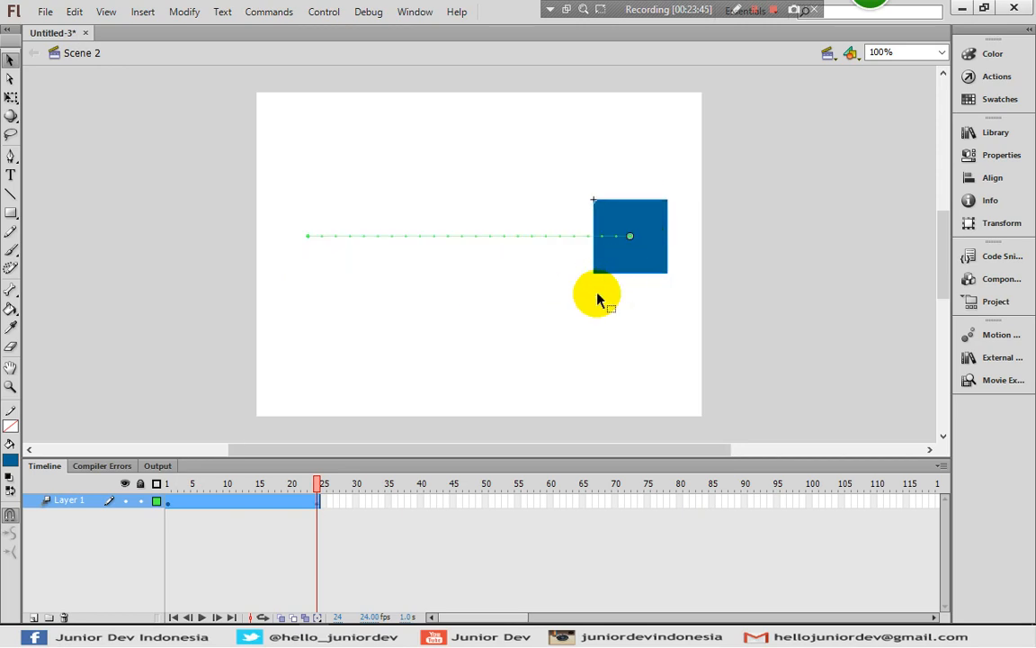
drag(471, 237, 364, 115)
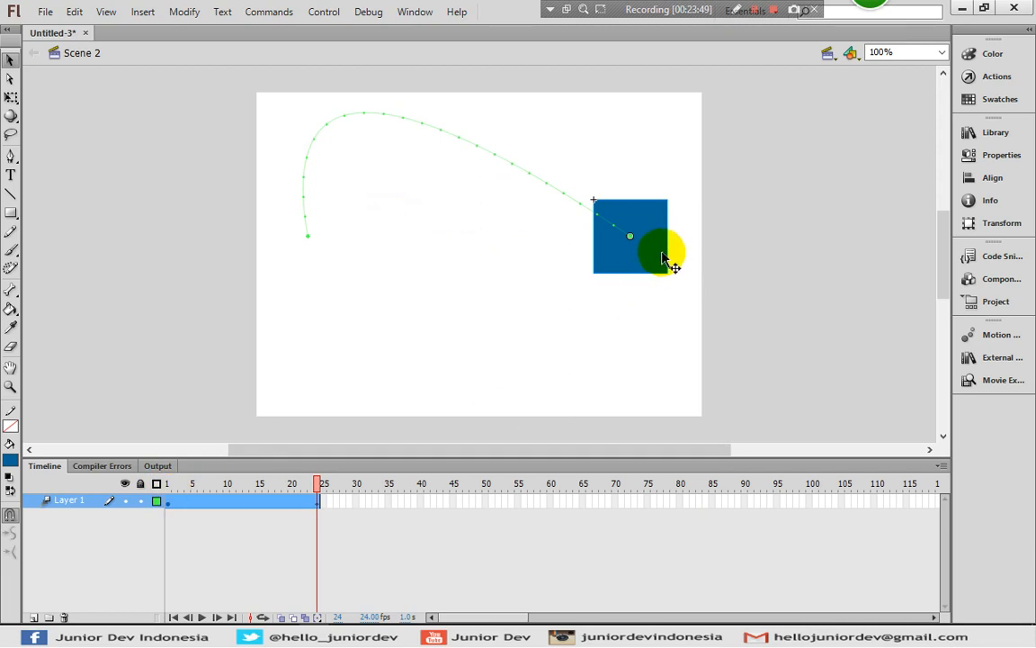
Rotate the square at frame 24 with Free Transform and preview the tween
click(15, 98)
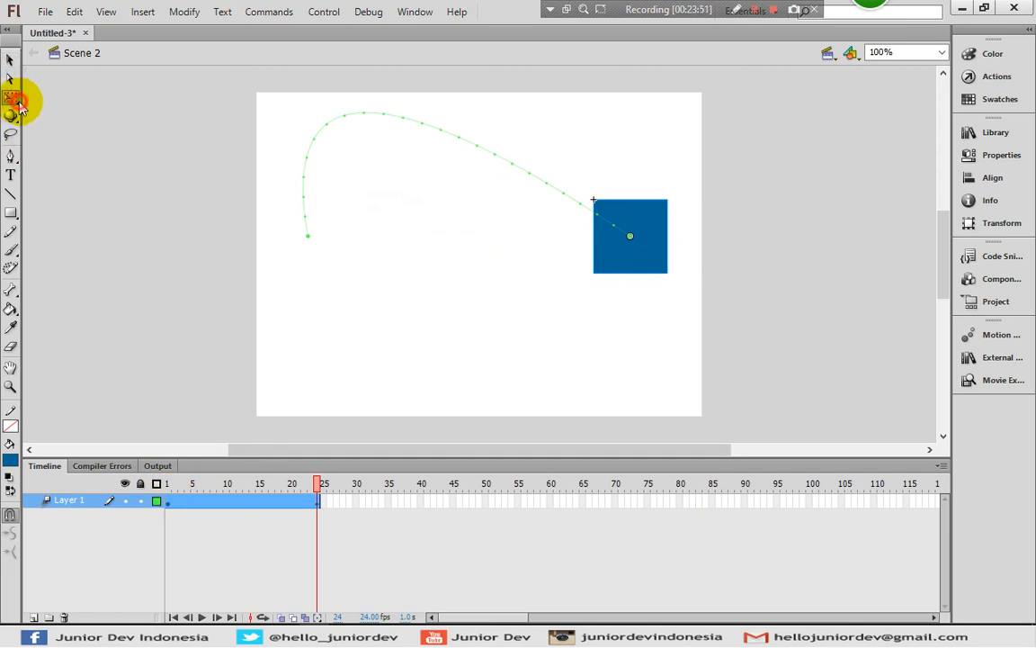
drag(679, 188, 582, 340)
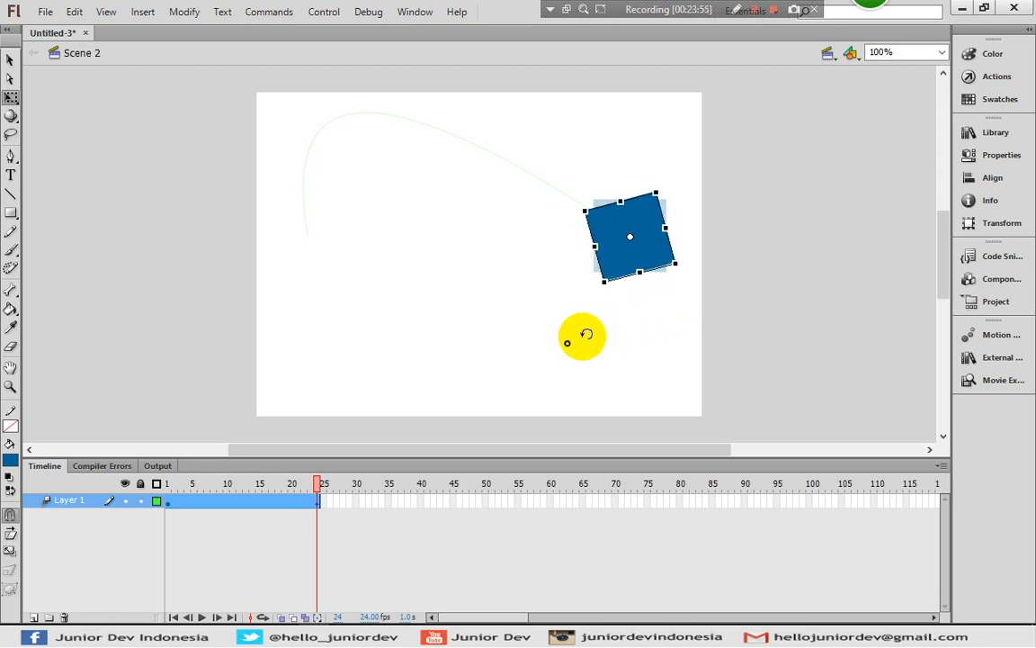
key(Return)
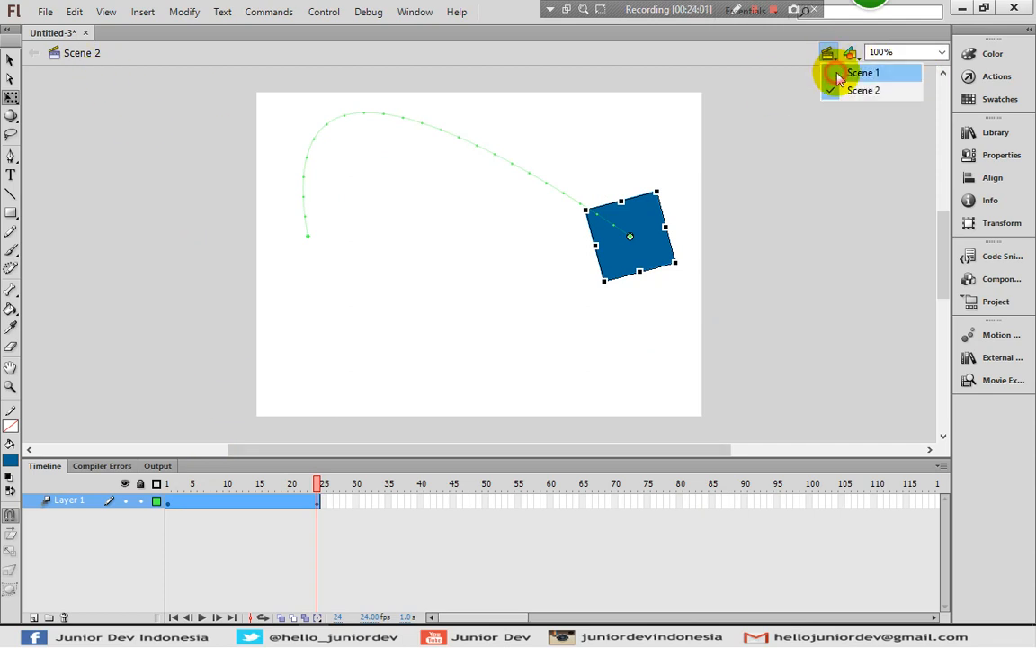
Return to Scene 1 and test the movie, trying the small green button that goes to the second scene
click(828, 71)
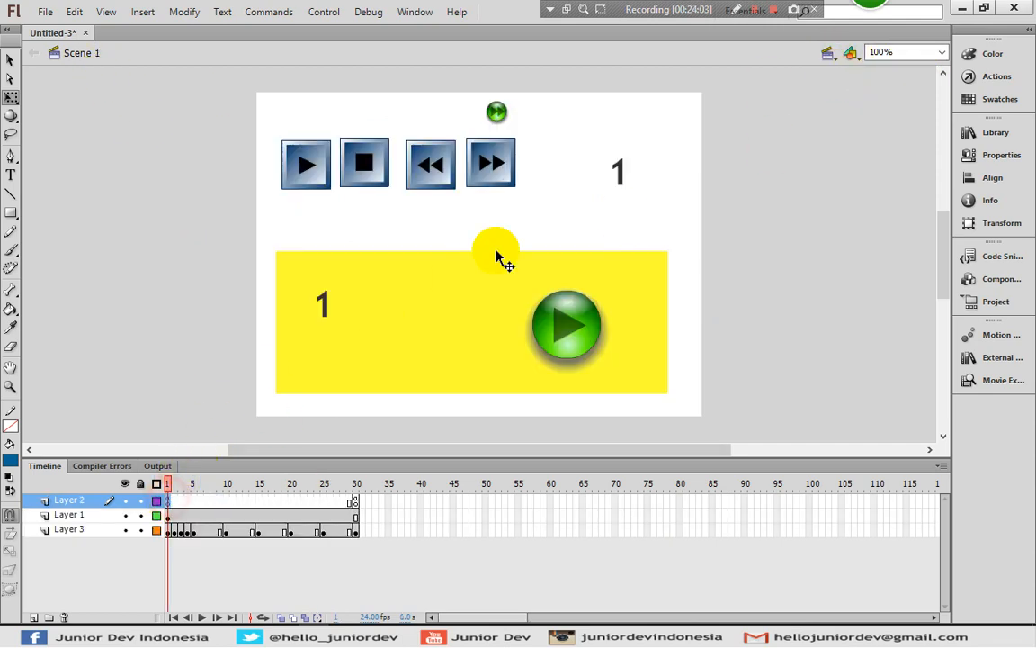
key(ctrl+Return)
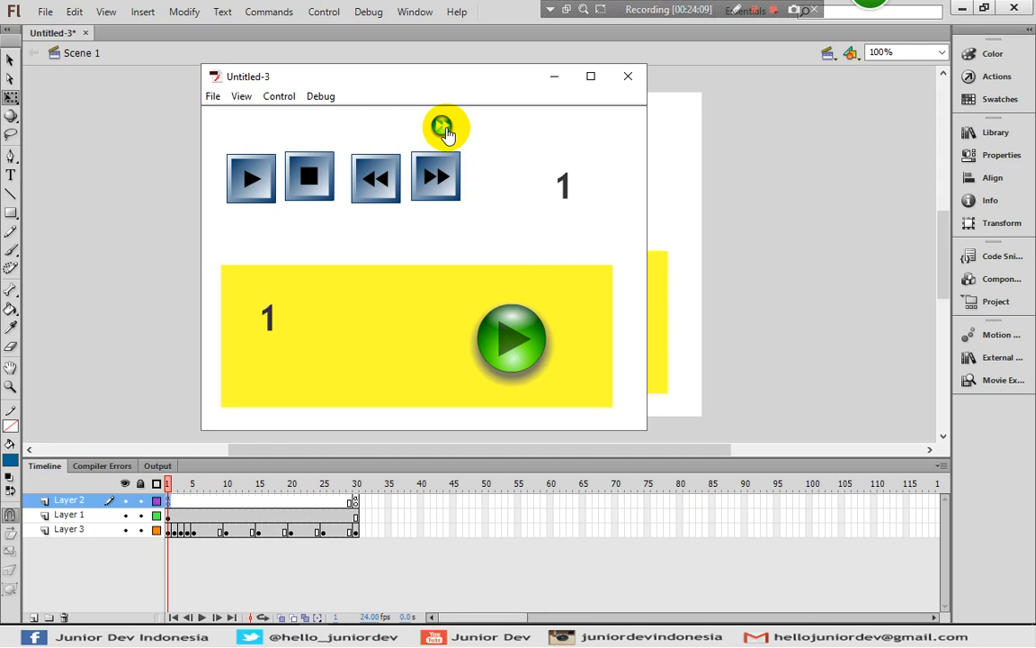
click(446, 131)
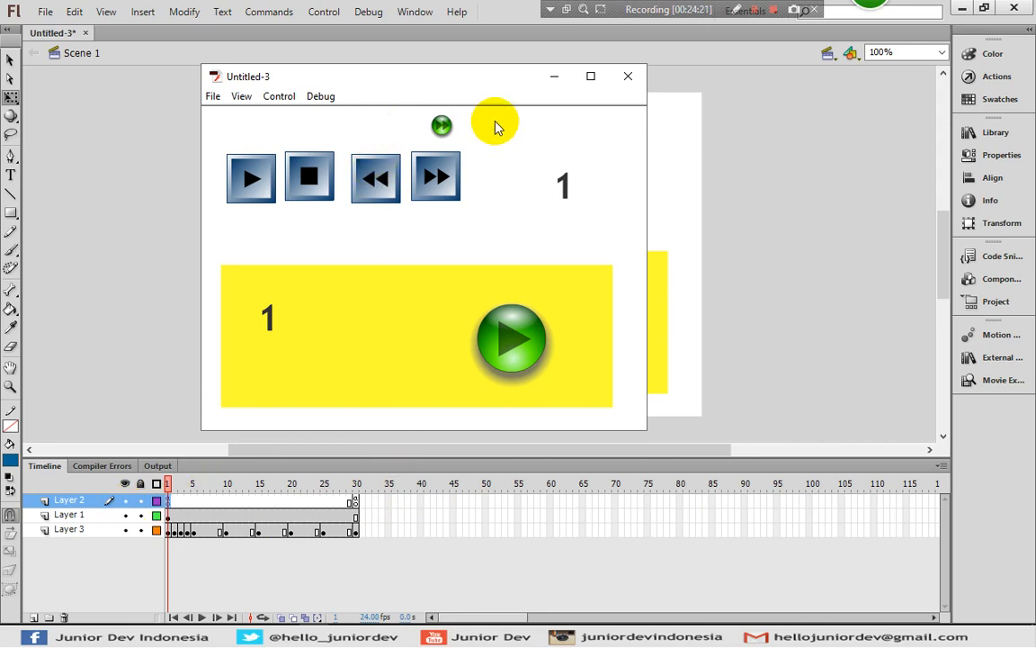
click(442, 130)
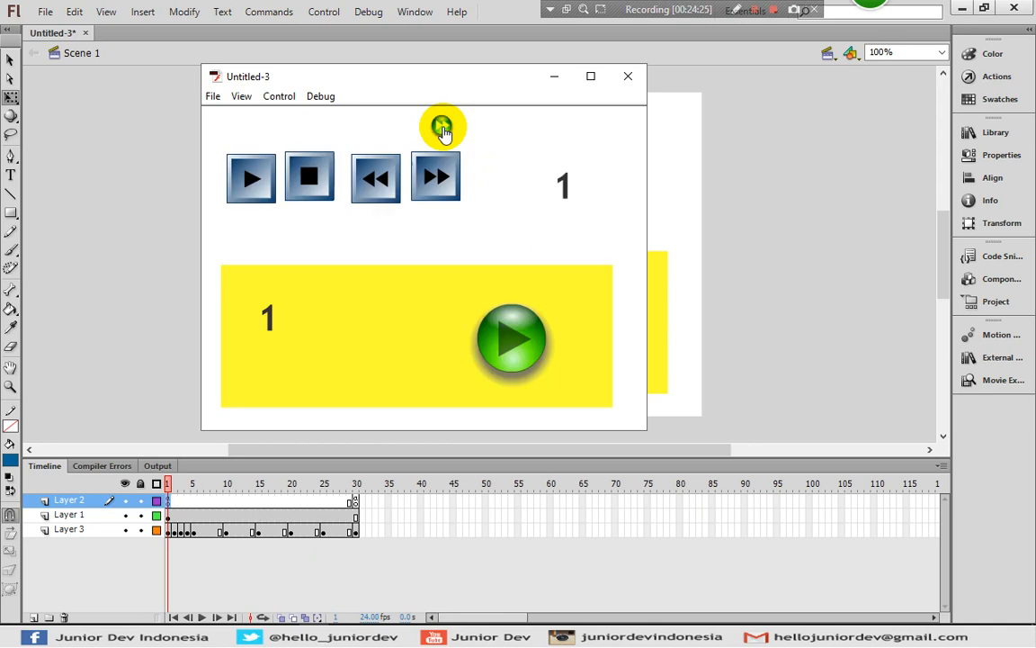
click(442, 130)
click(443, 130)
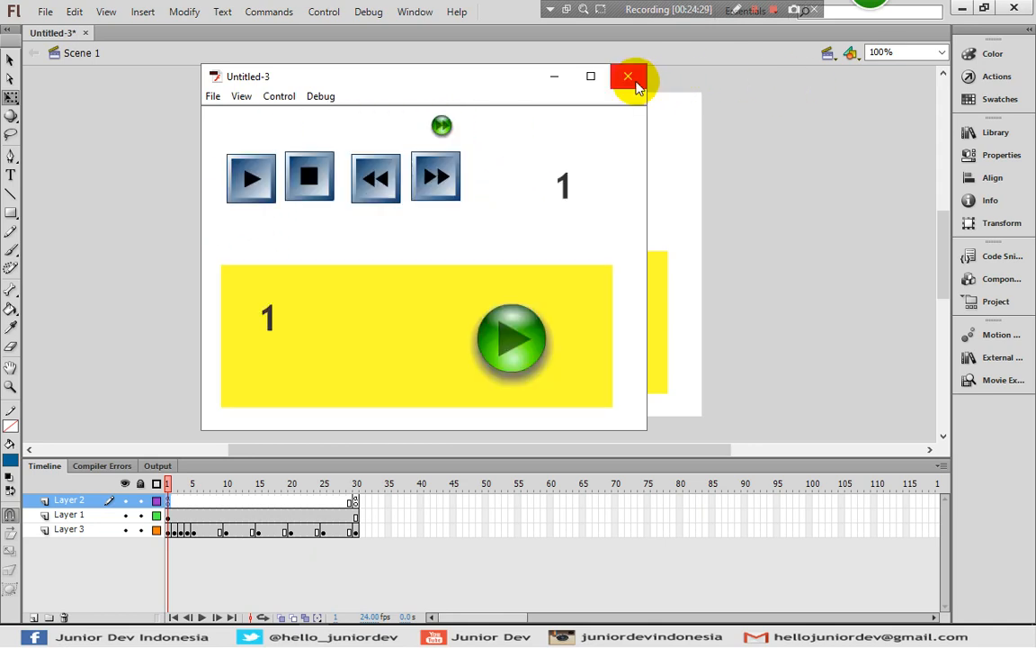
click(634, 82)
Check the import line and the button click listeners in Layer 2's frame 1 script
click(978, 81)
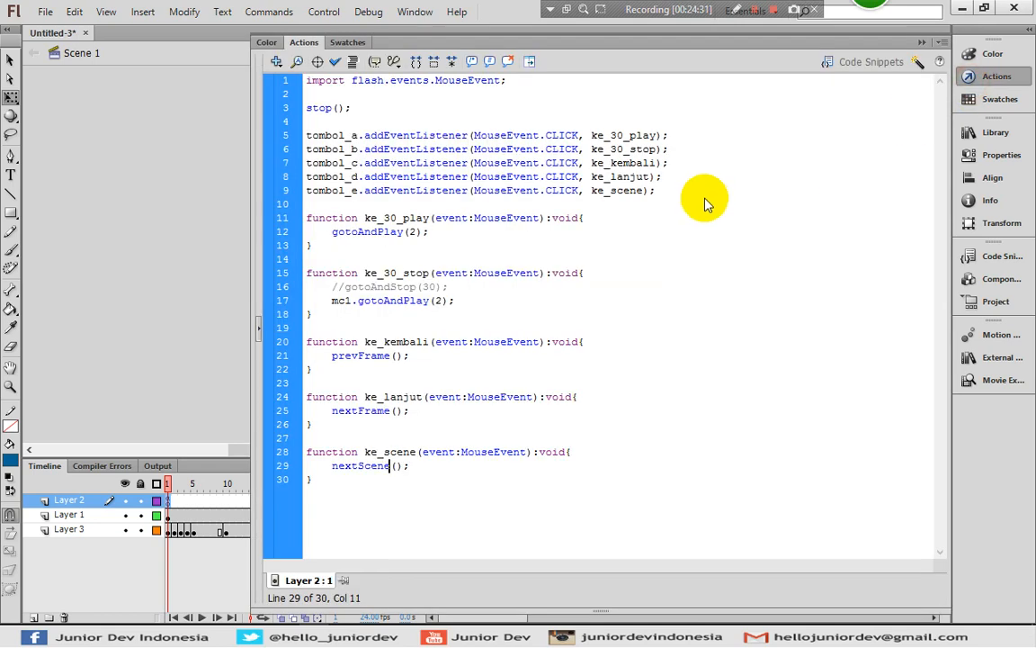
drag(705, 202, 701, 196)
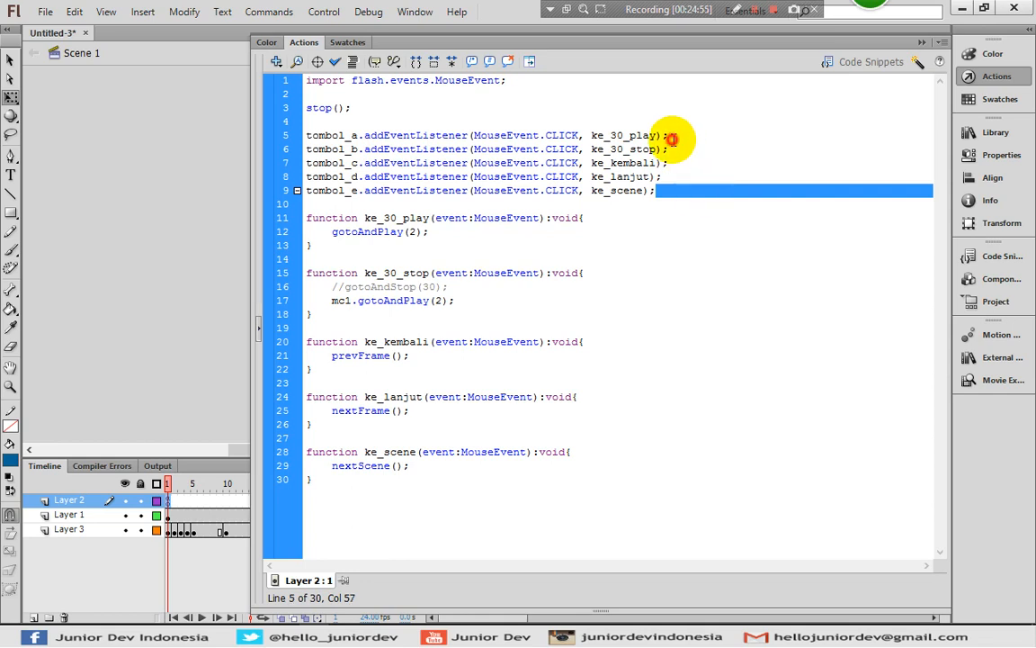
click(669, 135)
click(576, 105)
click(591, 84)
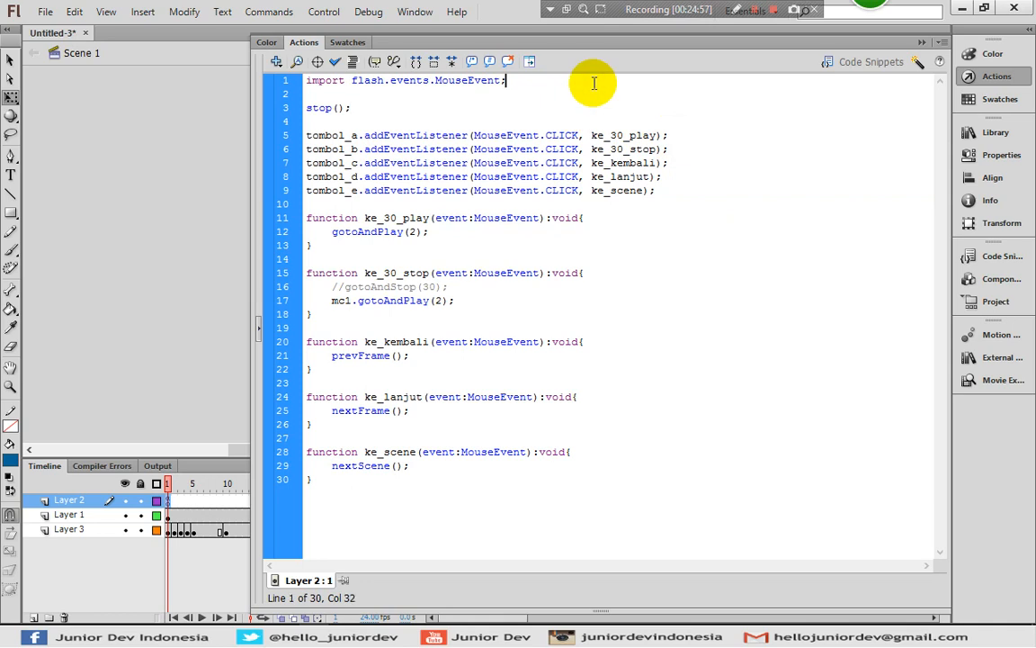